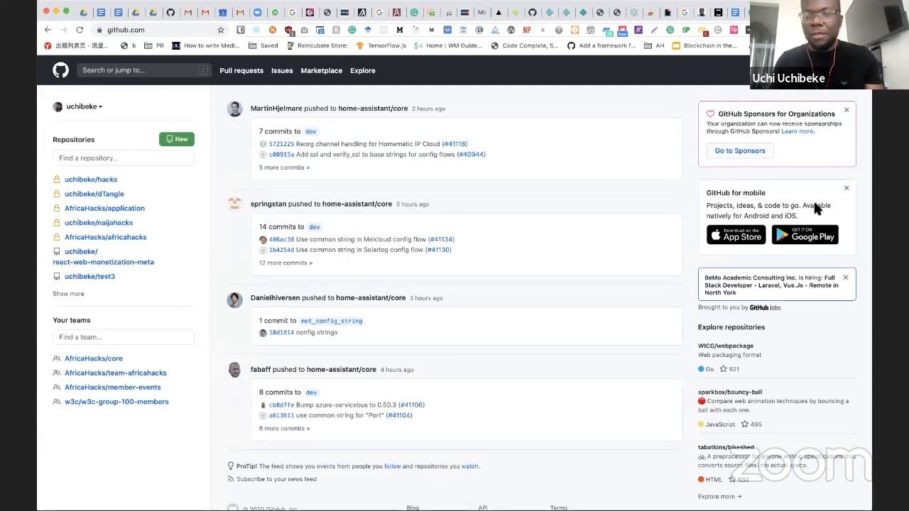
{"action": "left_click", "coordinate": [848, 71]}
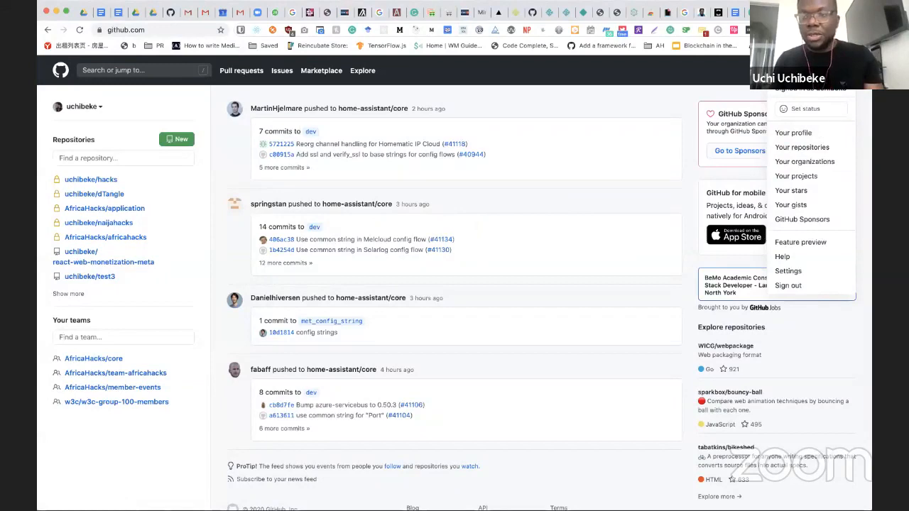
{"action": "left_click", "coordinate": [845, 71]}
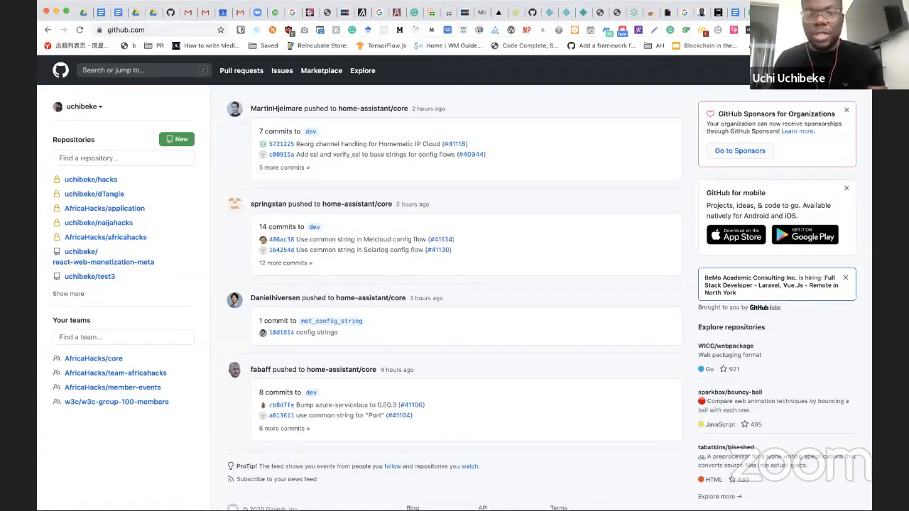
- Switch to the Web Design presentation in Google Slides and show the "Initial app Setup" slide
{"action": "left_click", "coordinate": [787, 12]}
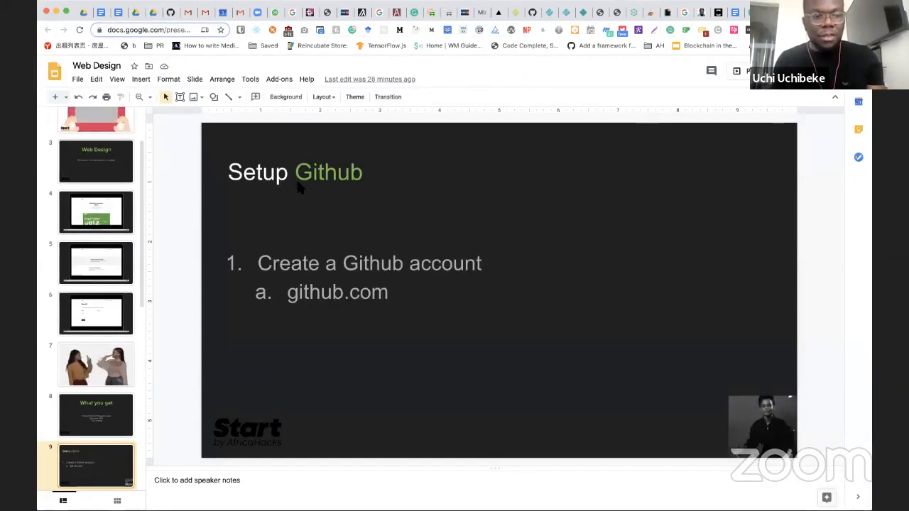
{"action": "scroll", "coordinate": [109, 377], "scroll_direction": "down", "scroll_amount": 3}
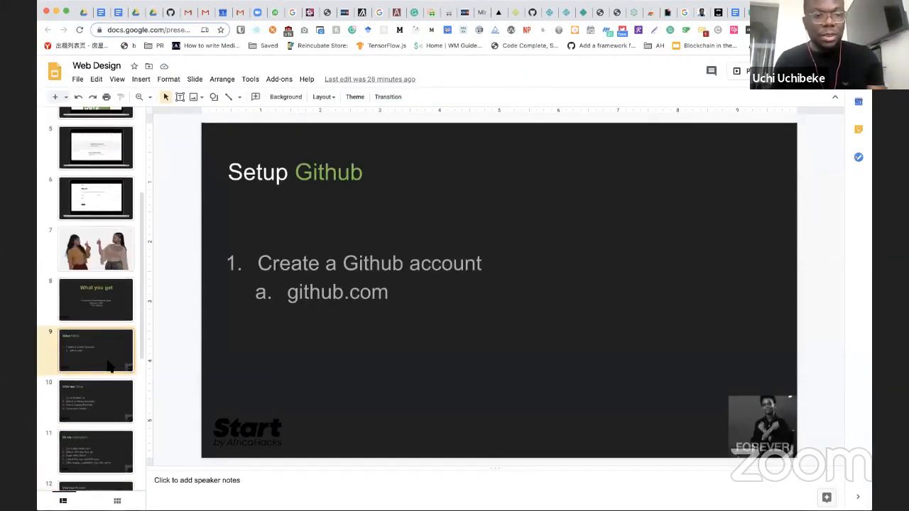
{"action": "left_click", "coordinate": [77, 400]}
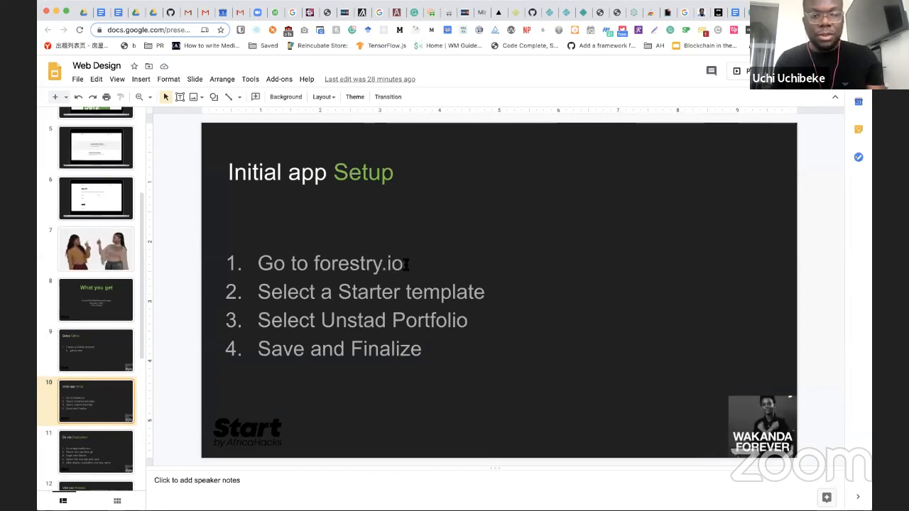
- Copy the forestry.io address from the slide's first list item and open it in a new browser tab
{"action": "left_click_drag", "start_coordinate": [314, 264], "coordinate": [403, 264]}
{"action": "key", "text": "super+c"}
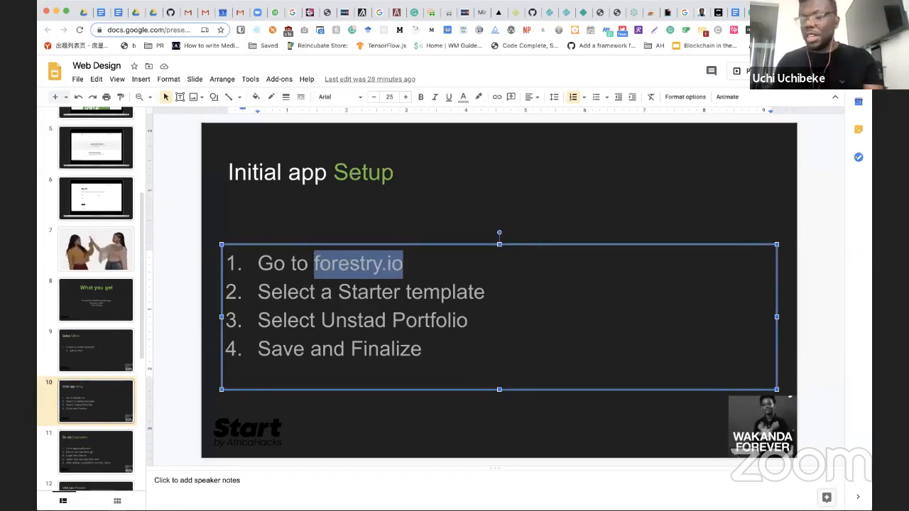
{"action": "key", "text": "super+t"}
{"action": "key", "text": "super+v"}
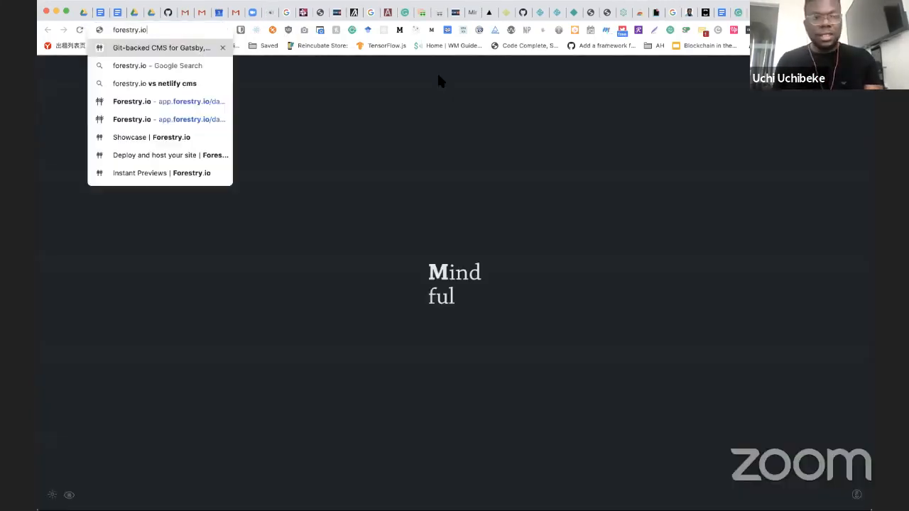
{"action": "key", "text": "Return"}
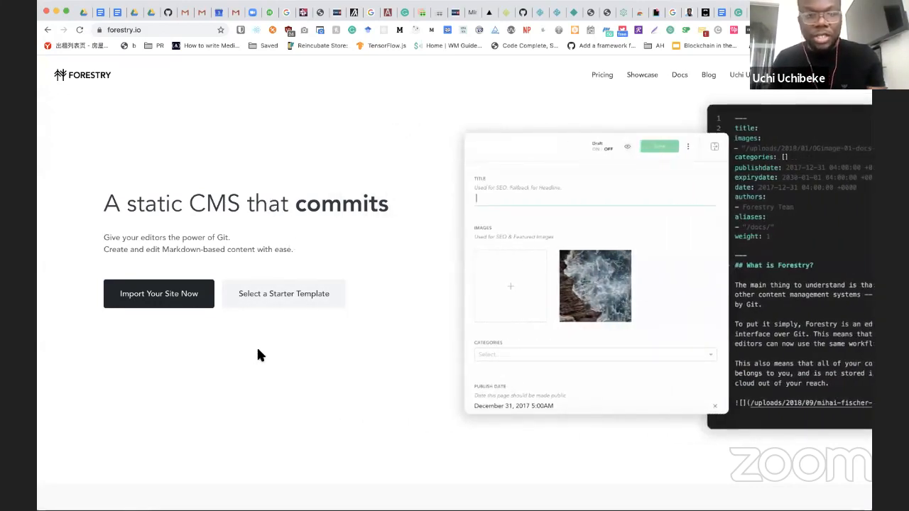
- Browse the starter templates and launch the Unstad portfolio template with Gridsome
{"action": "left_click", "coordinate": [288, 304]}
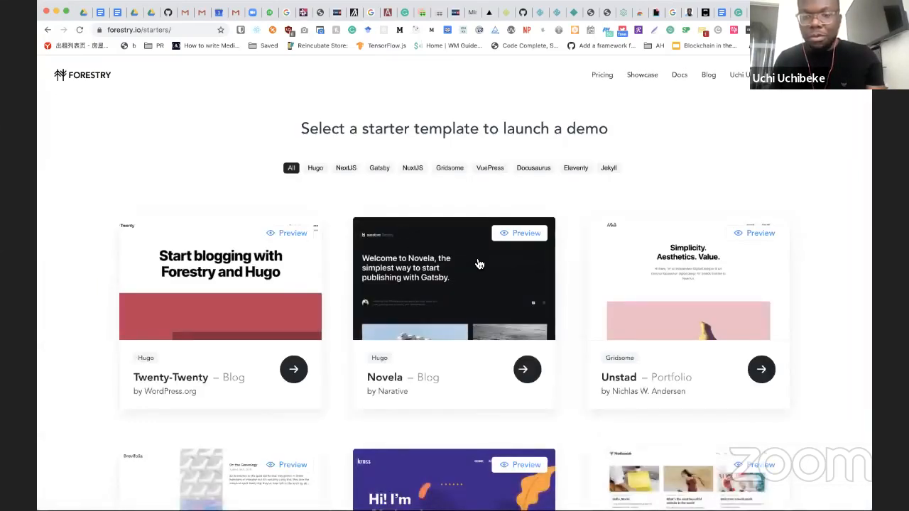
{"action": "scroll", "coordinate": [479, 263], "scroll_direction": "down", "scroll_amount": 1}
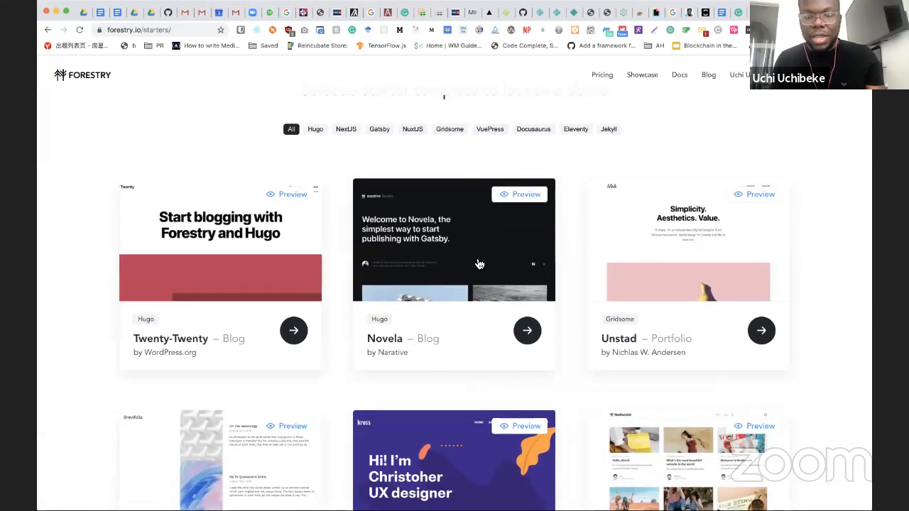
{"action": "scroll", "coordinate": [479, 264], "scroll_direction": "up", "scroll_amount": 1}
{"action": "scroll", "coordinate": [480, 264], "scroll_direction": "up", "scroll_amount": 1}
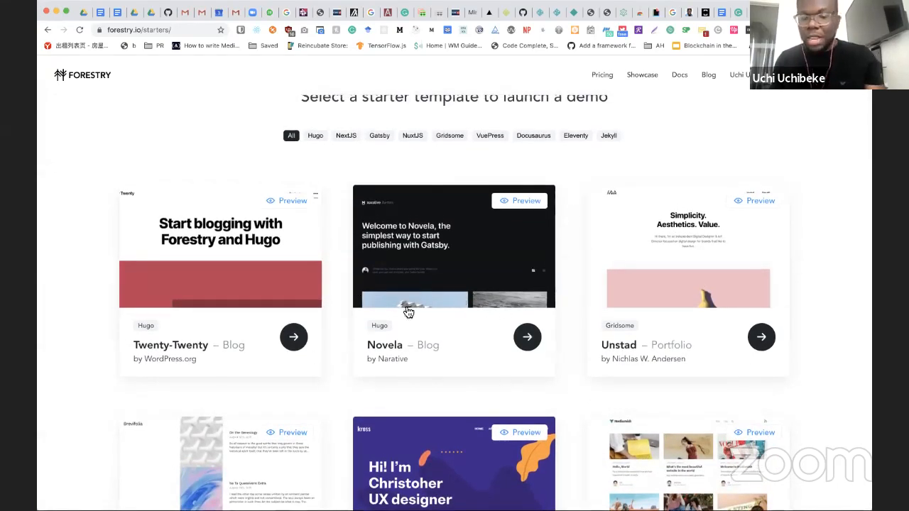
{"action": "scroll", "coordinate": [435, 384], "scroll_direction": "up", "scroll_amount": 1}
{"action": "scroll", "coordinate": [435, 380], "scroll_direction": "up", "scroll_amount": 2}
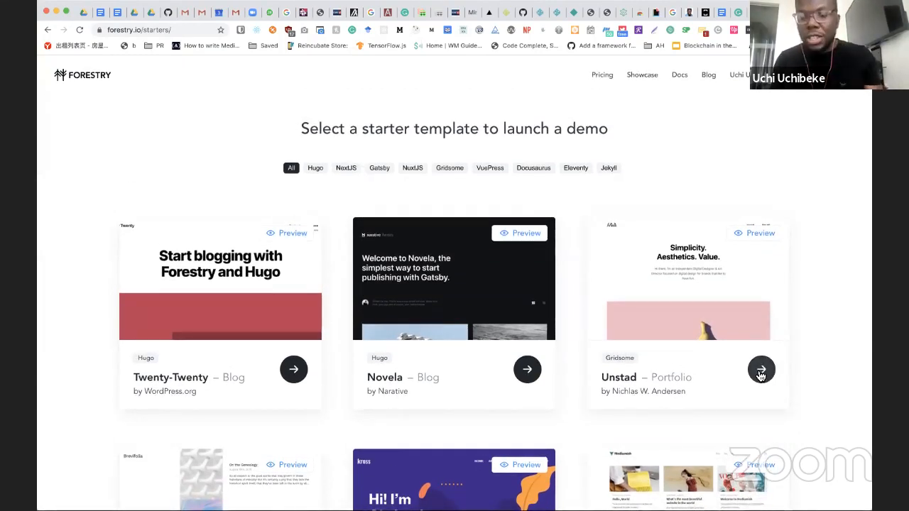
{"action": "left_click", "coordinate": [761, 376]}
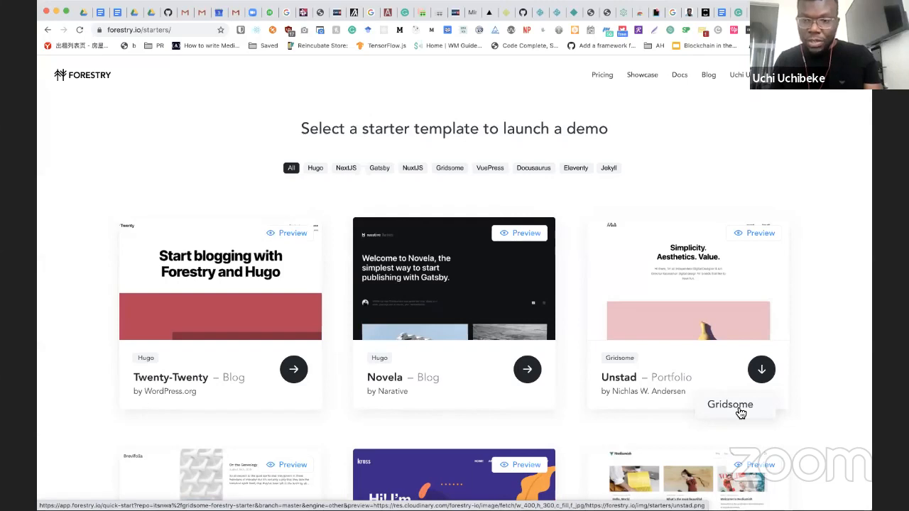
{"action": "left_click", "coordinate": [738, 410]}
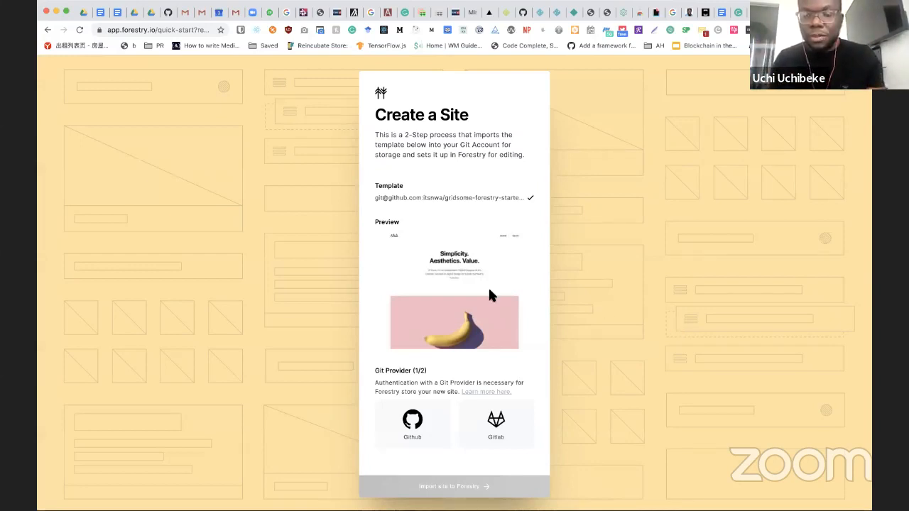
- Return from the site creation page to the Forestry home page
{"action": "left_click", "coordinate": [47, 31]}
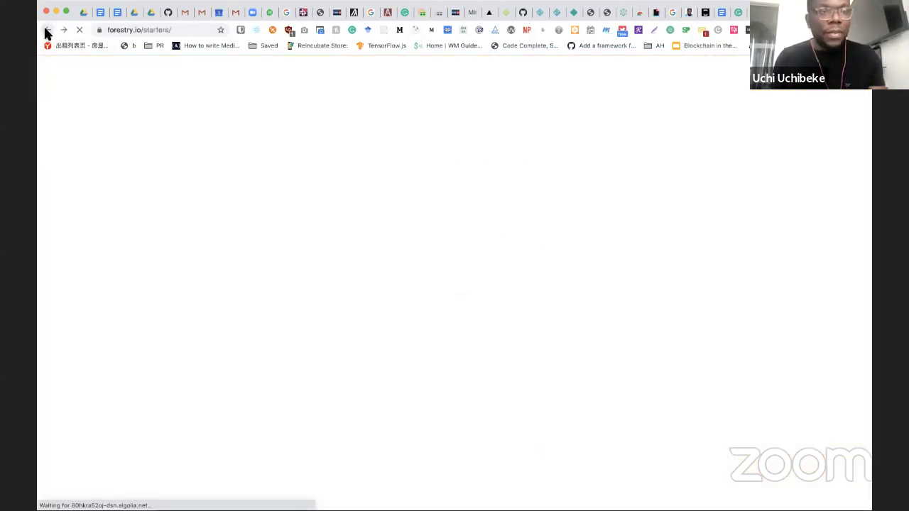
{"action": "left_click", "coordinate": [47, 30]}
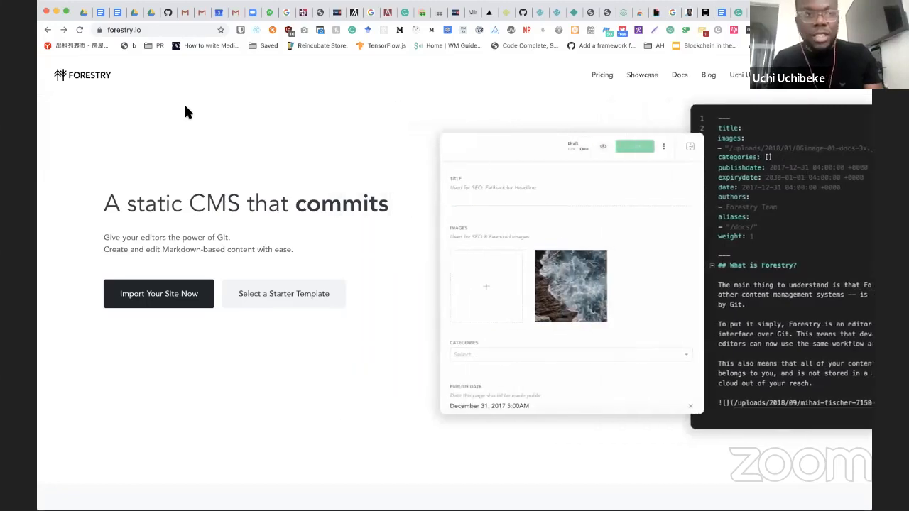
{"action": "left_click", "coordinate": [171, 31]}
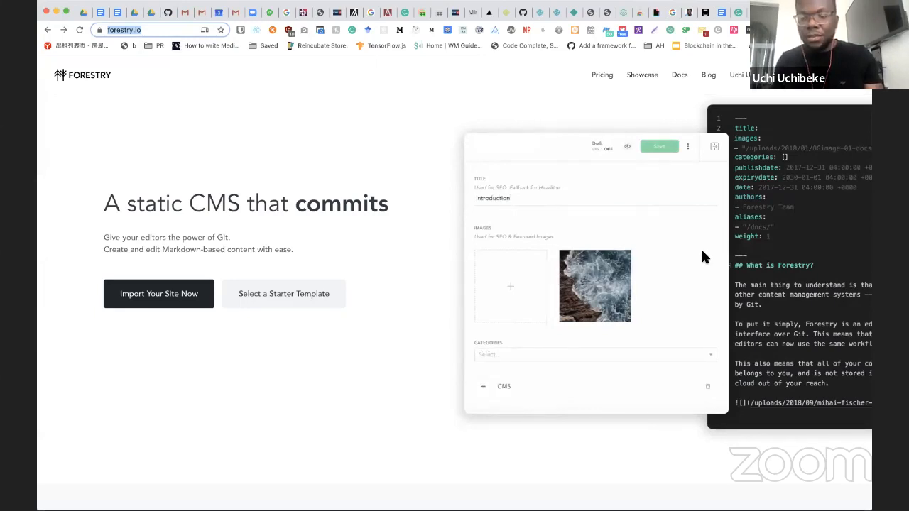
{"action": "left_click", "coordinate": [307, 348]}
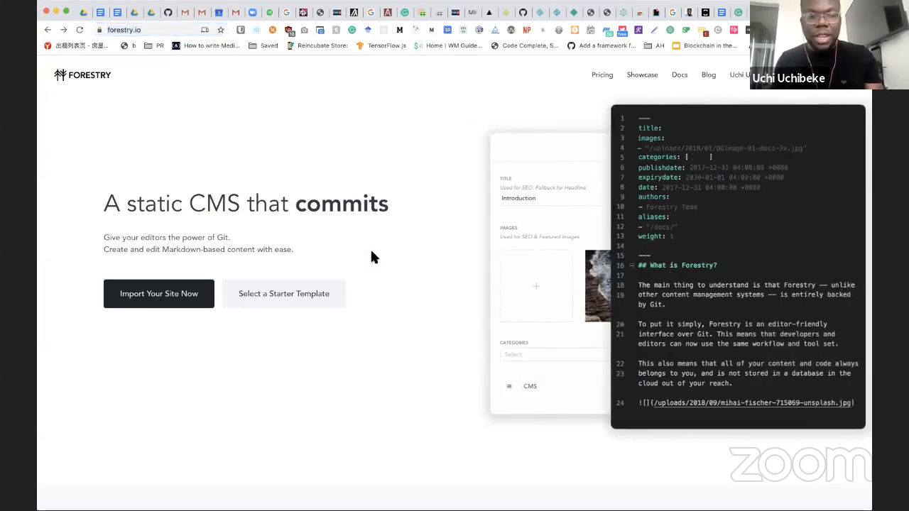
- Open the starter template gallery and start creating a site from the Unstad portfolio template
{"action": "left_click", "coordinate": [291, 298]}
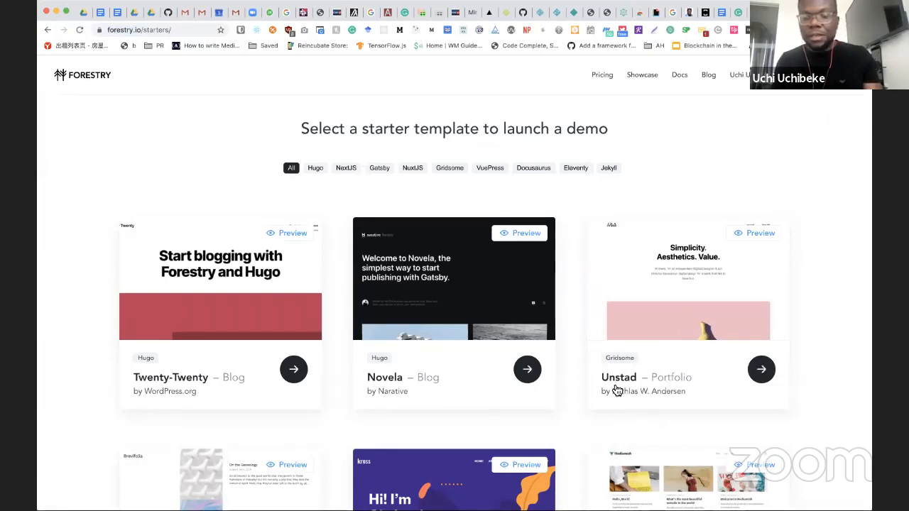
{"action": "scroll", "coordinate": [617, 390], "scroll_direction": "down", "scroll_amount": 1}
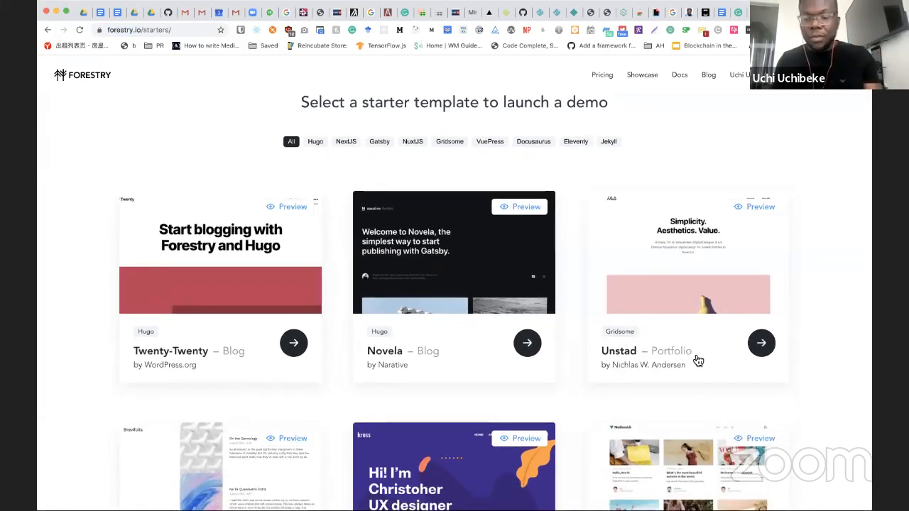
{"action": "left_click", "coordinate": [760, 347]}
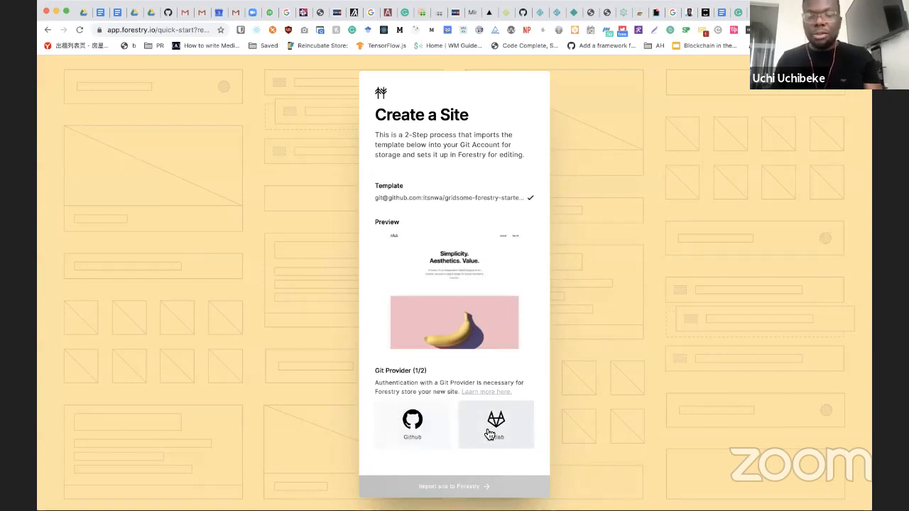
- Select GitHub as the Git provider, name the new repository with the owner's first name, and import the site to Forestry
{"action": "left_click", "coordinate": [413, 423]}
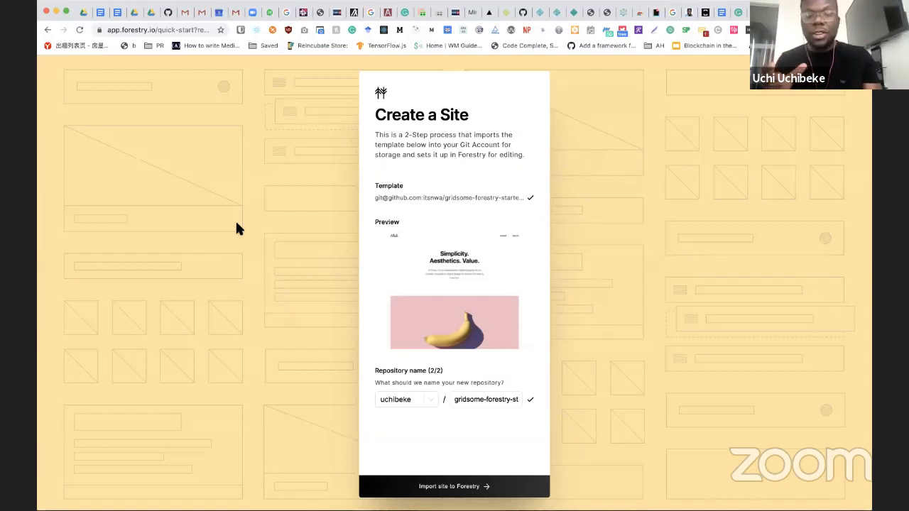
{"action": "left_click", "coordinate": [481, 400]}
{"action": "key", "text": "super+a"}
{"action": "key", "text": "BackSpace"}
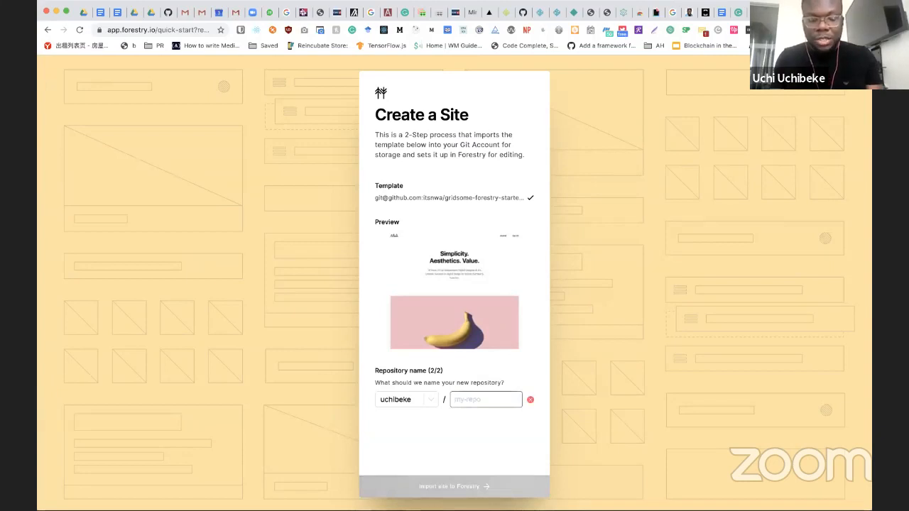
{"action": "type", "text": "uchi"}
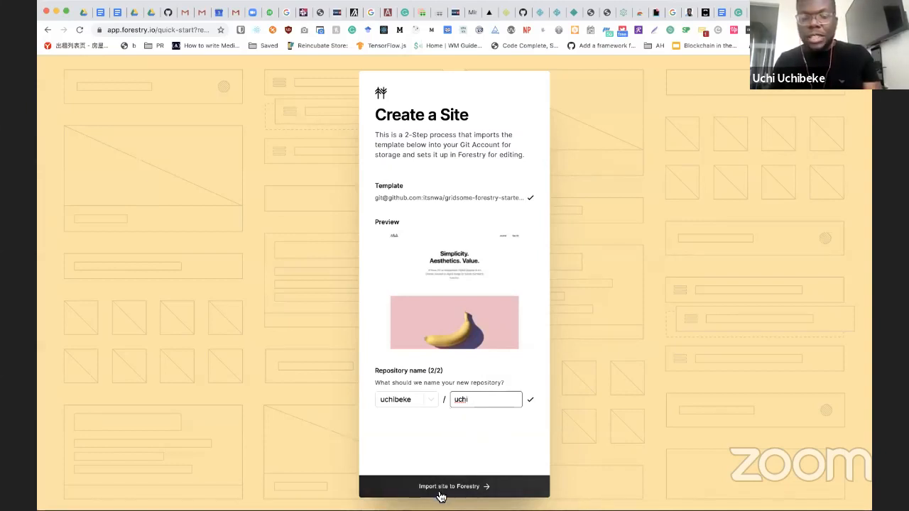
{"action": "left_click", "coordinate": [497, 492]}
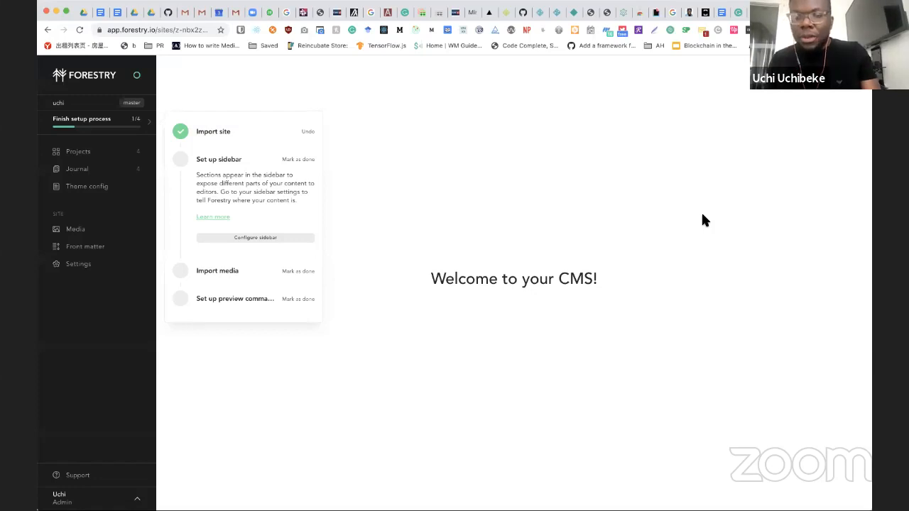
- Open forestry.io in a new tab and start creating another site from the Unstad portfolio starter template
{"action": "key", "text": "super+t"}
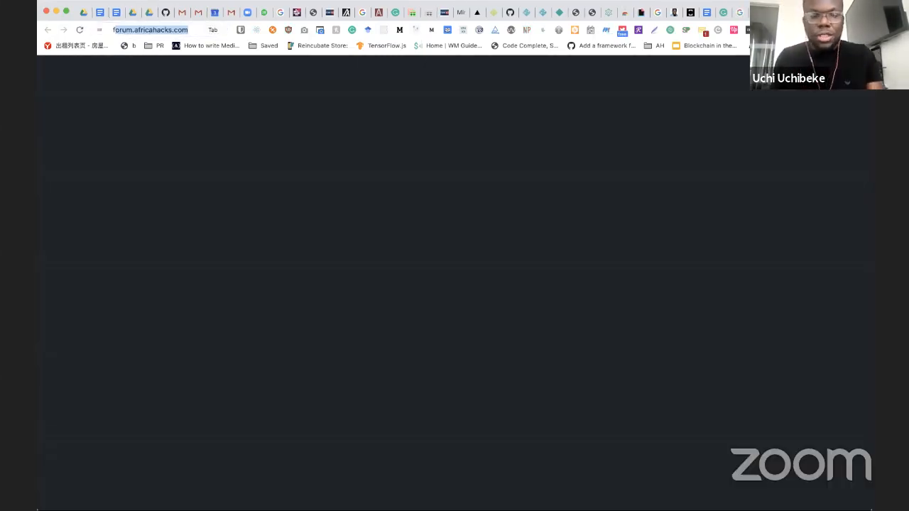
{"action": "type", "text": "forestry.io/"}
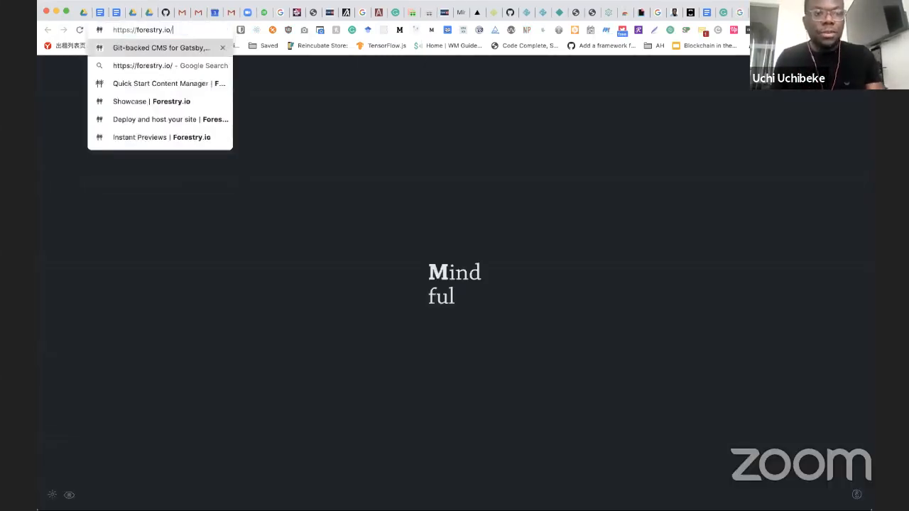
{"action": "key", "text": "Return"}
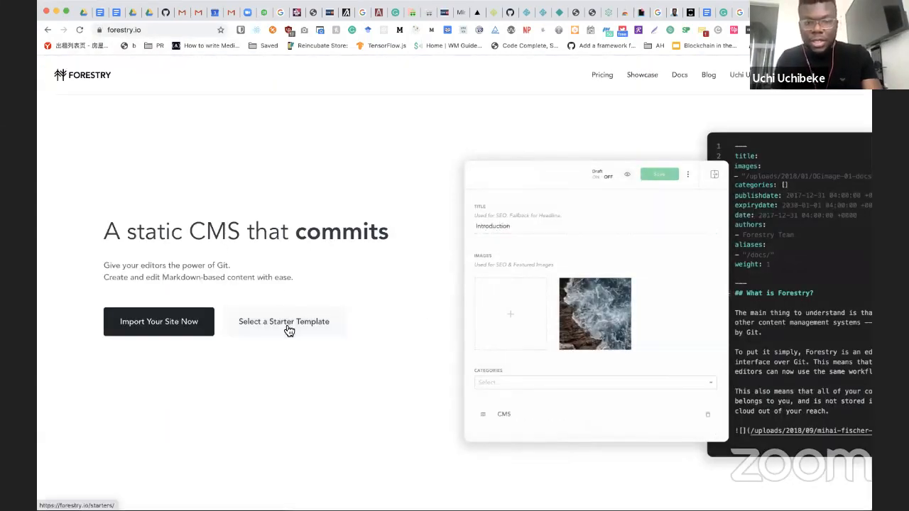
{"action": "left_click", "coordinate": [288, 330]}
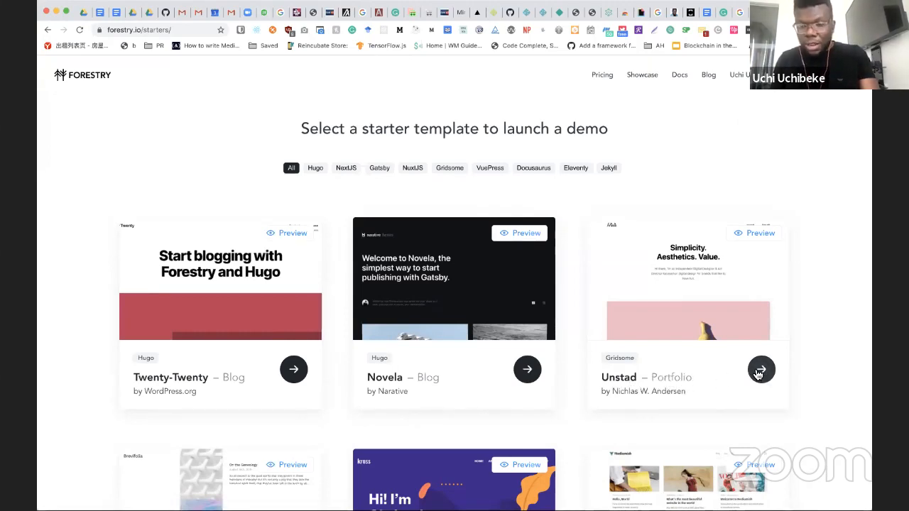
{"action": "left_click", "coordinate": [731, 412]}
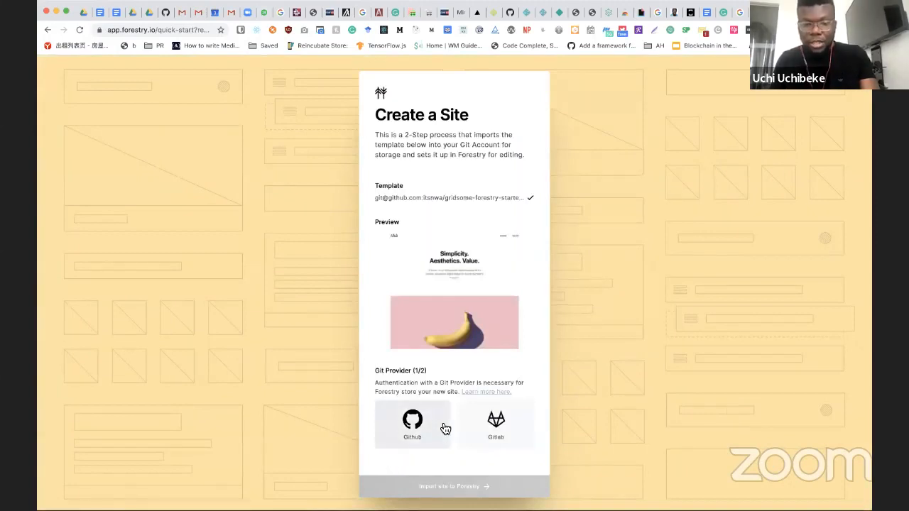
- Choose GitHub as the second site's Git provider and enter jdjjdf as the repository name
{"action": "left_click", "coordinate": [406, 427]}
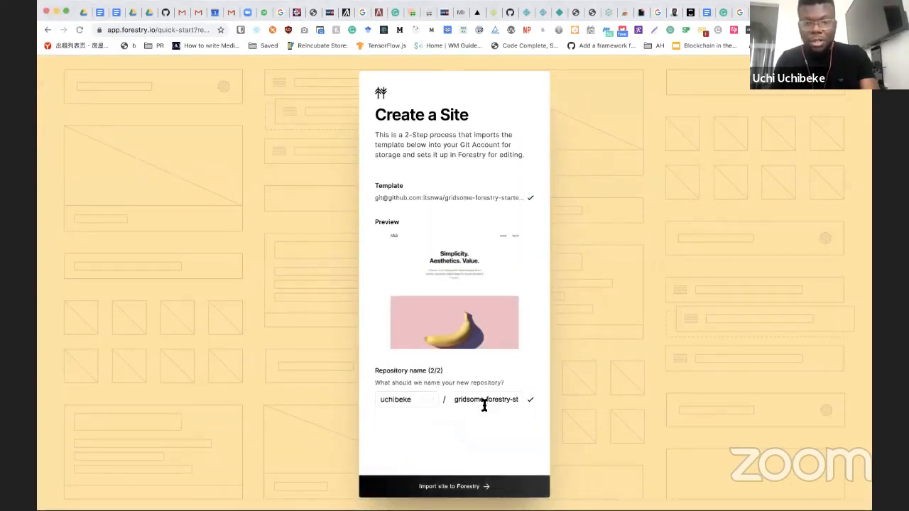
{"action": "triple_click", "coordinate": [485, 405]}
{"action": "key", "text": "BackSpace"}
{"action": "type", "text": "jdjjdf"}
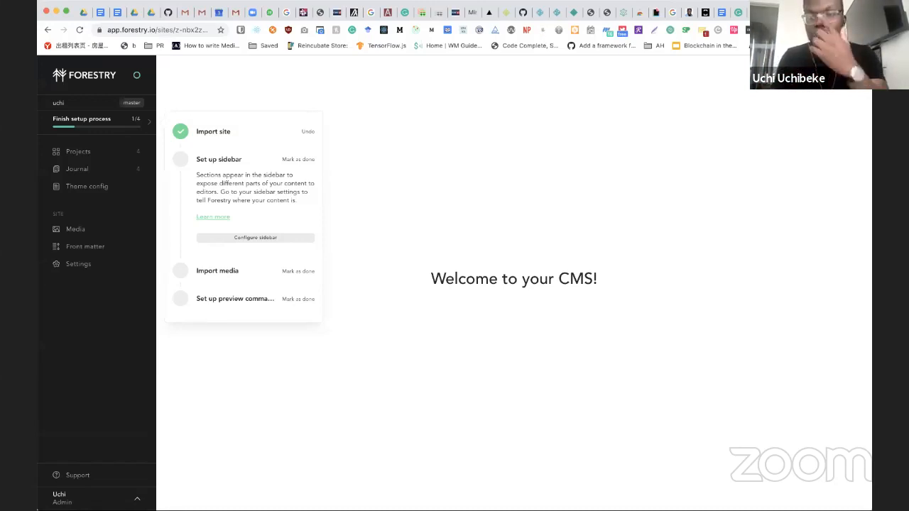
- Return to the Web Design presentation, highlight the "Initial app Setup" list, and show the "Do site Deployment" slide
{"action": "left_click", "coordinate": [774, 12]}
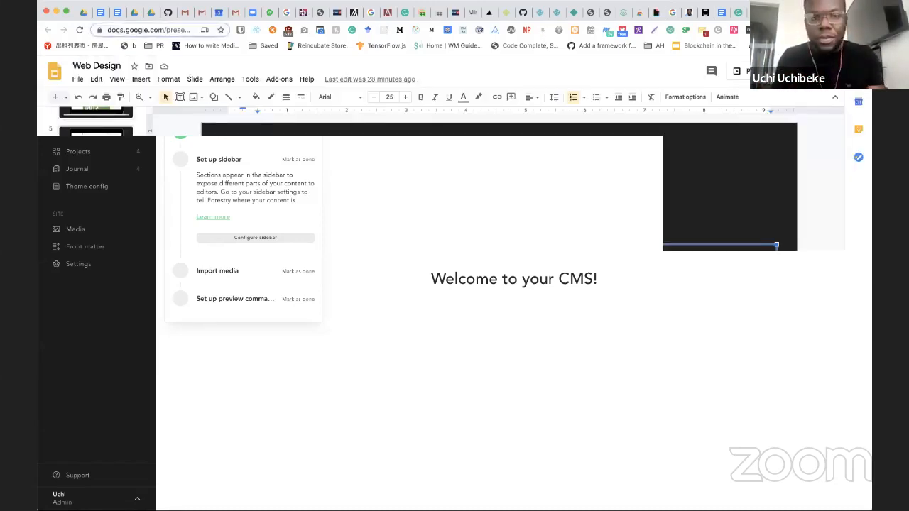
{"action": "left_click", "coordinate": [414, 348]}
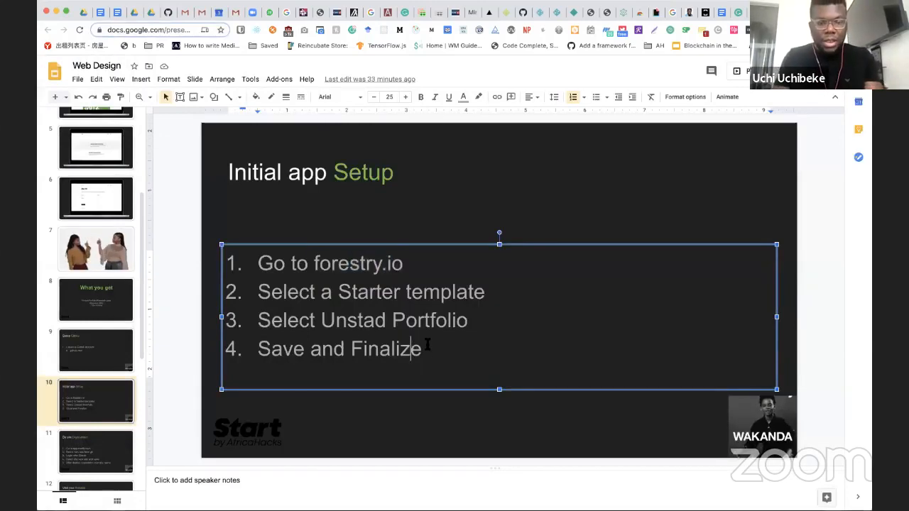
{"action": "left_click_drag", "start_coordinate": [414, 348], "coordinate": [248, 267]}
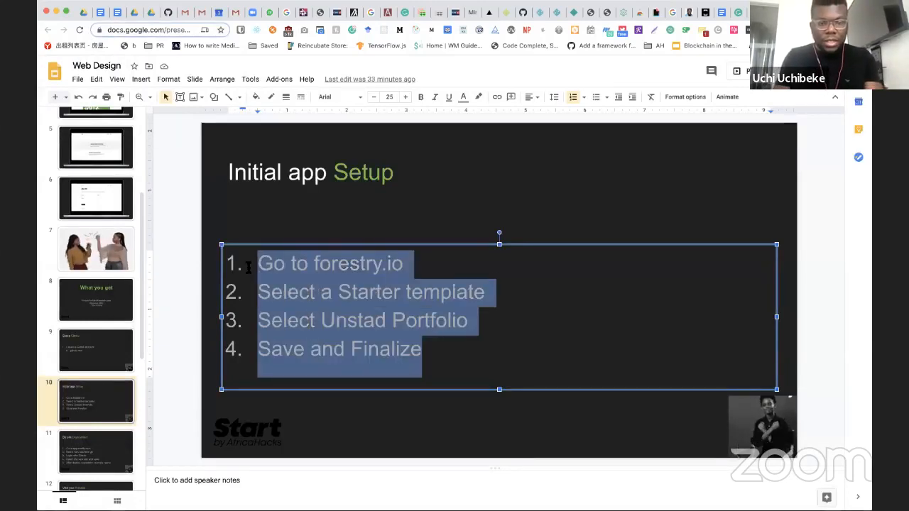
{"action": "scroll", "coordinate": [82, 353], "scroll_direction": "down", "scroll_amount": 3}
{"action": "left_click", "coordinate": [83, 355]}
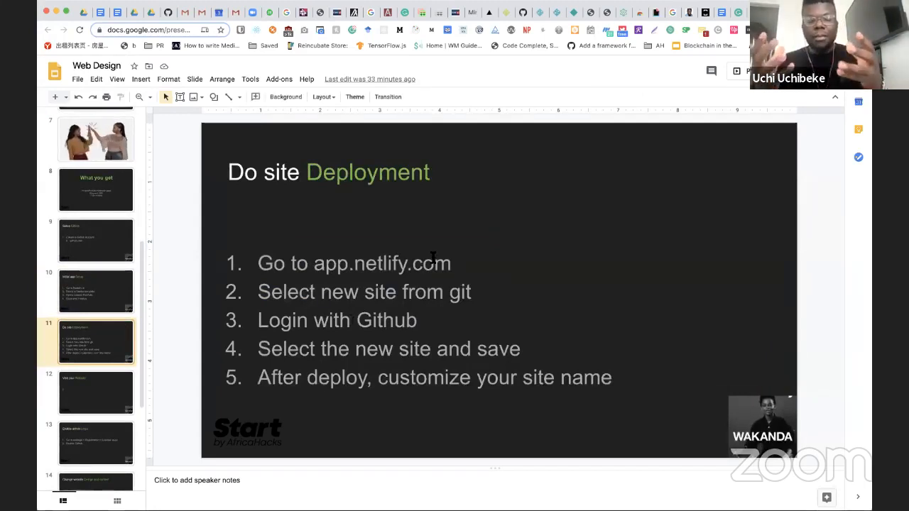
- Open app.netlify.com from the deployment slide in a new tab and highlight its base address
{"action": "left_click_drag", "start_coordinate": [451, 266], "coordinate": [314, 264]}
{"action": "key", "text": "super+c"}
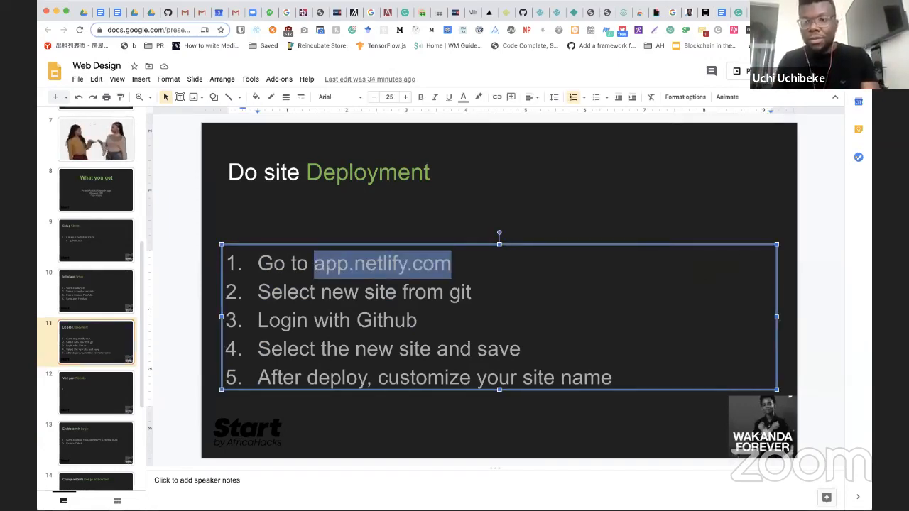
{"action": "key", "text": "super+t"}
{"action": "key", "text": "super+v"}
{"action": "key", "text": "Return"}
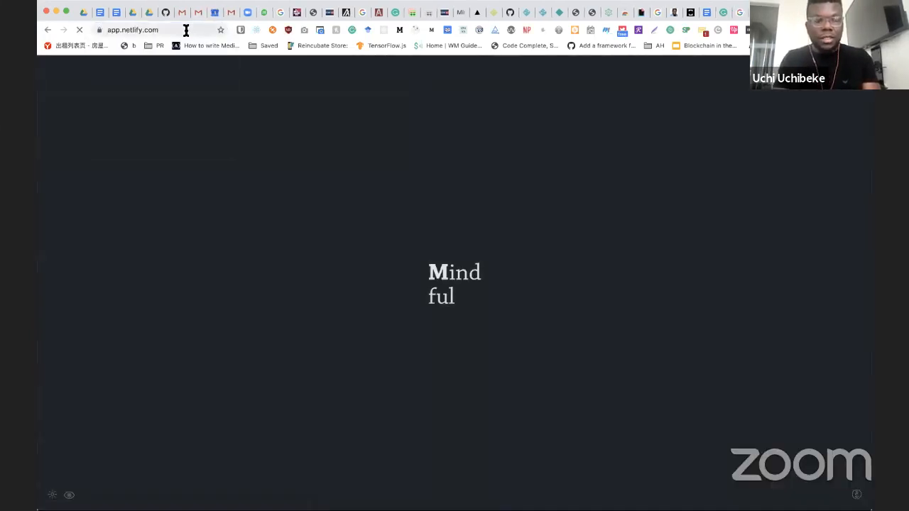
{"action": "left_click", "coordinate": [186, 30]}
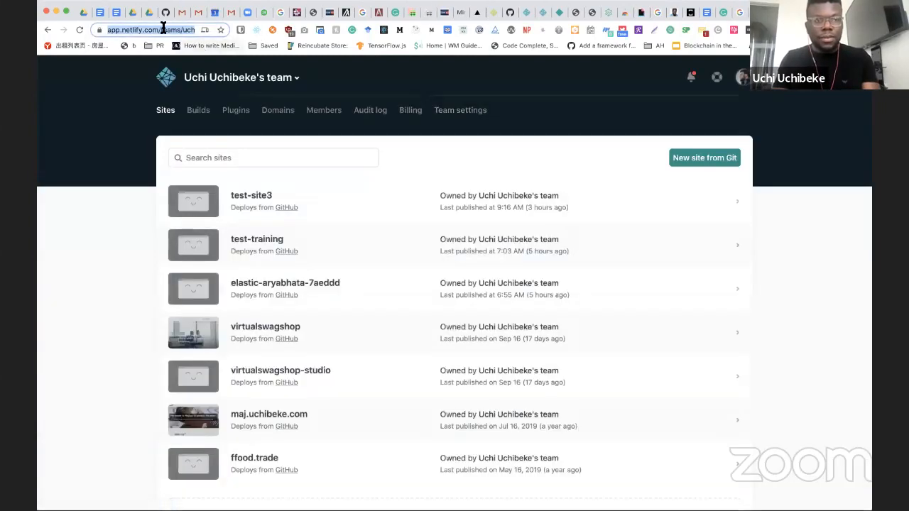
{"action": "left_click", "coordinate": [159, 30]}
{"action": "left_click_drag", "start_coordinate": [183, 29], "coordinate": [76, 28]}
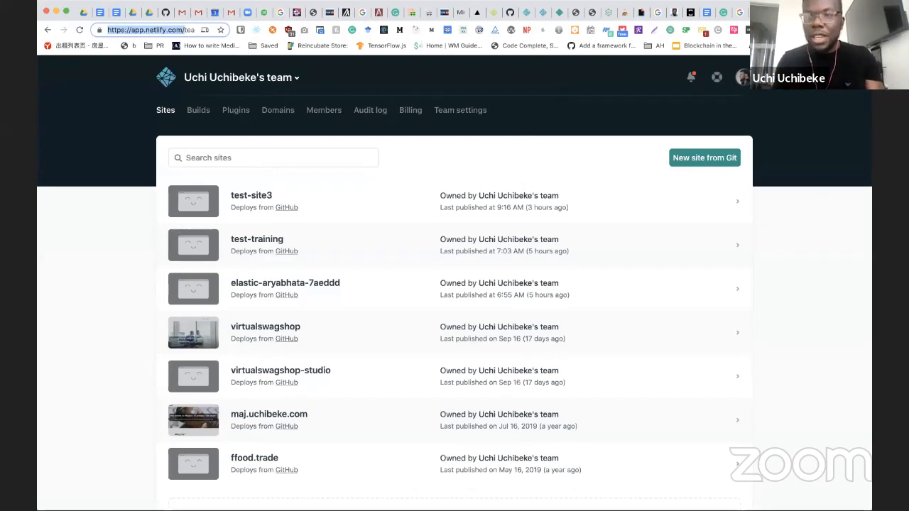
- Compare the Netlify sites list with the Forestry dashboard of the imported site
{"action": "key", "text": "ctrl+Tab"}
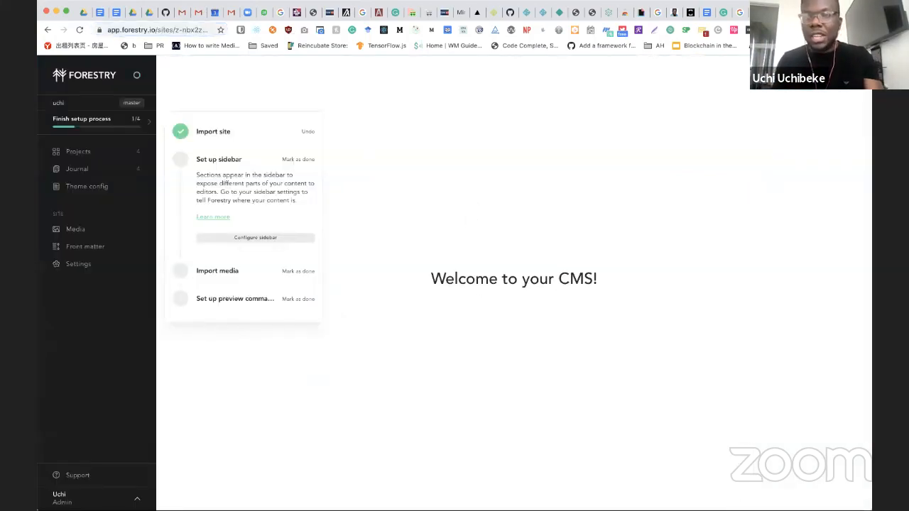
{"action": "key", "text": "ctrl+shift+Tab"}
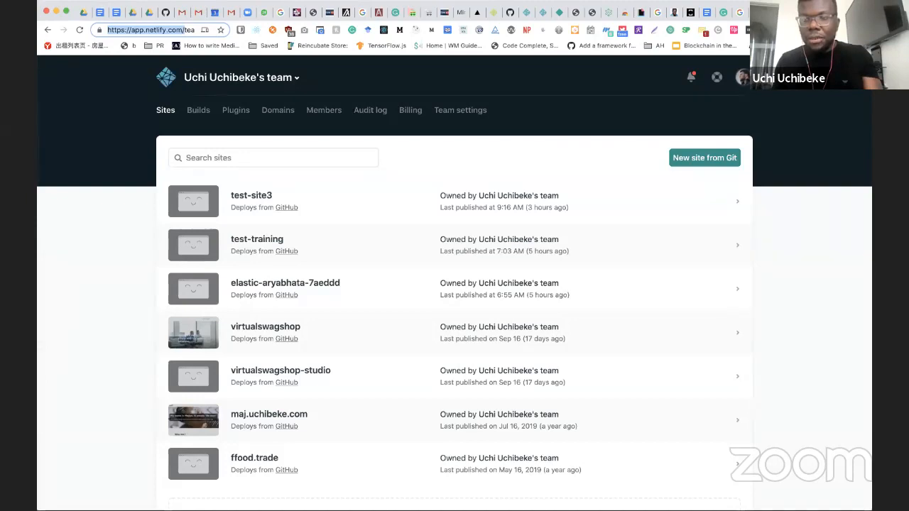
{"action": "key", "text": "ctrl+Tab"}
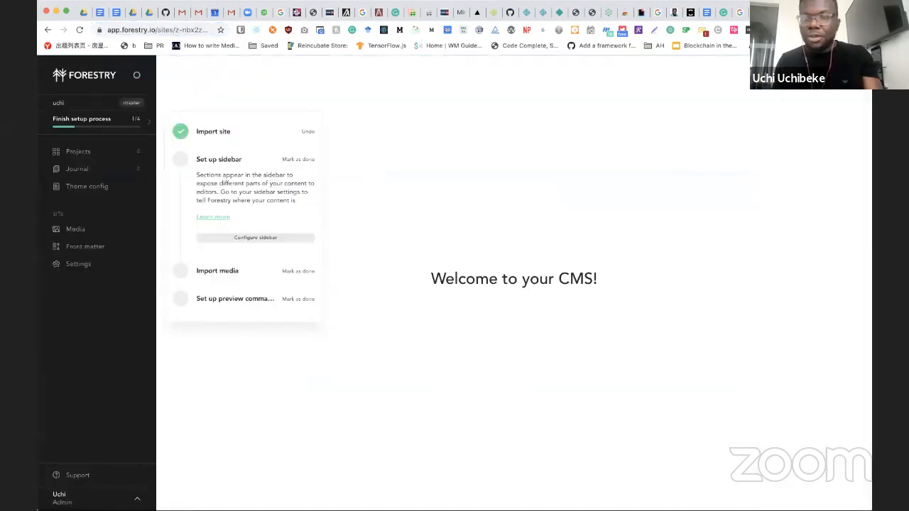
{"action": "key", "text": "ctrl+shift+Tab"}
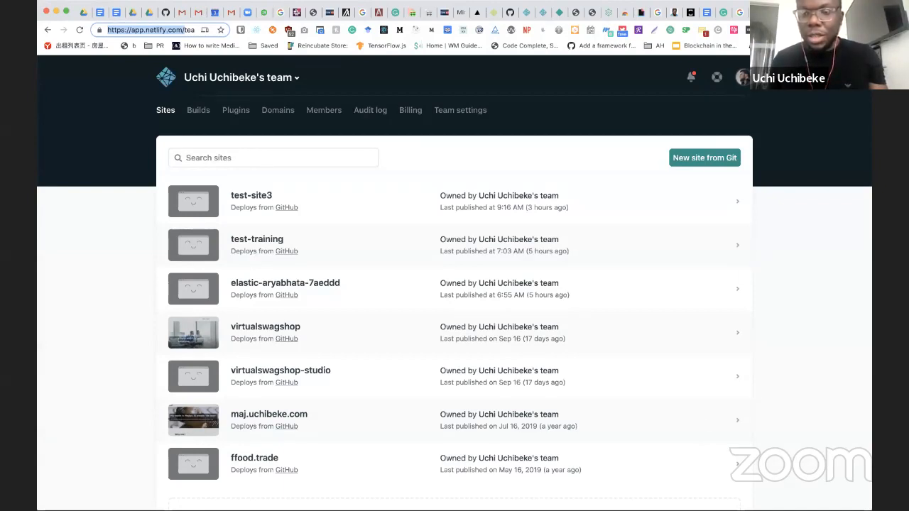
{"action": "key", "text": "ctrl+Tab"}
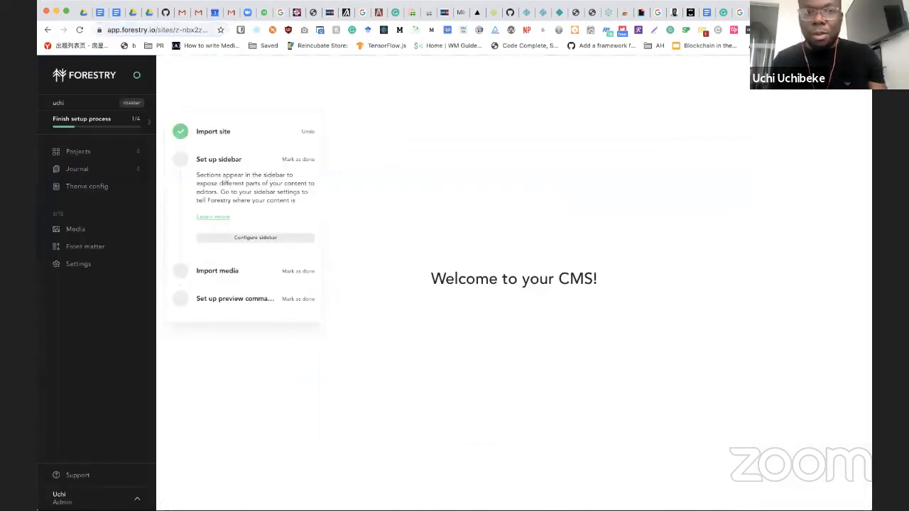
{"action": "left_click", "coordinate": [154, 30]}
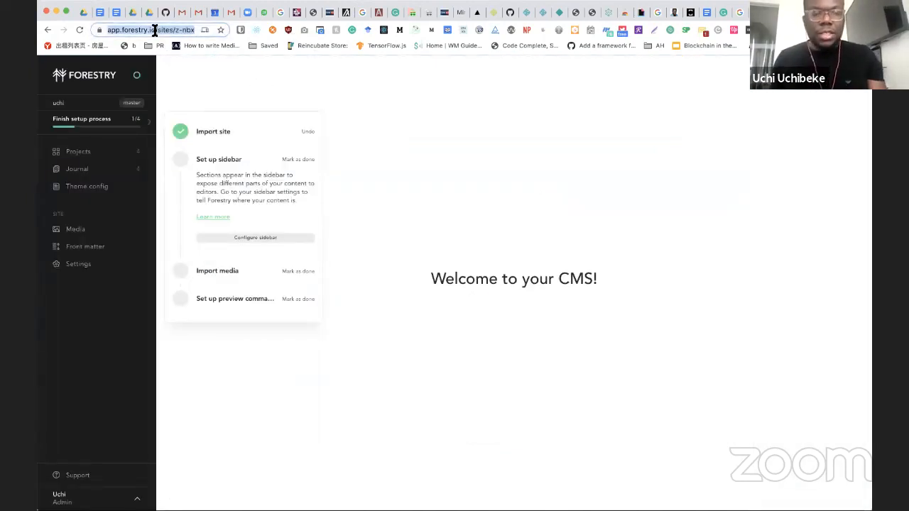
{"action": "type", "text": "for"}
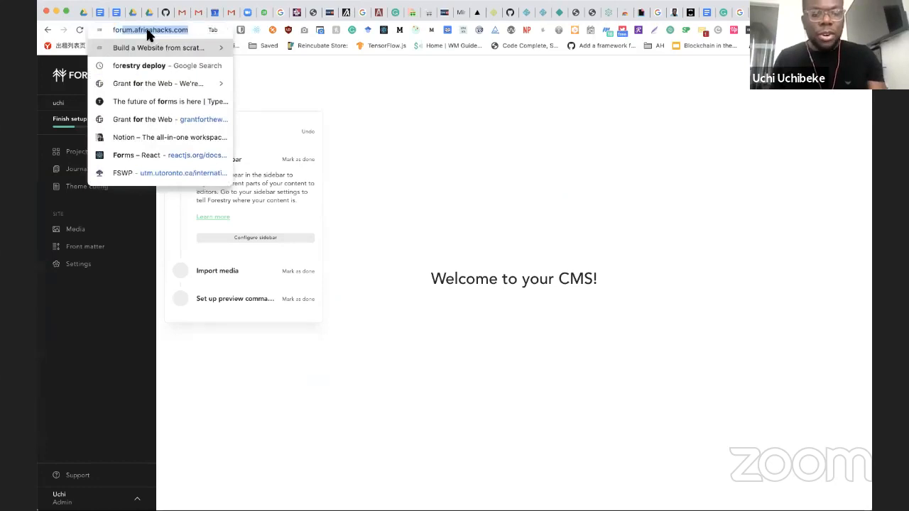
{"action": "type", "text": "estr"}
{"action": "key", "text": "BackSpace"}
{"action": "type", "text": "es"}
{"action": "triple_click", "coordinate": [147, 32]}
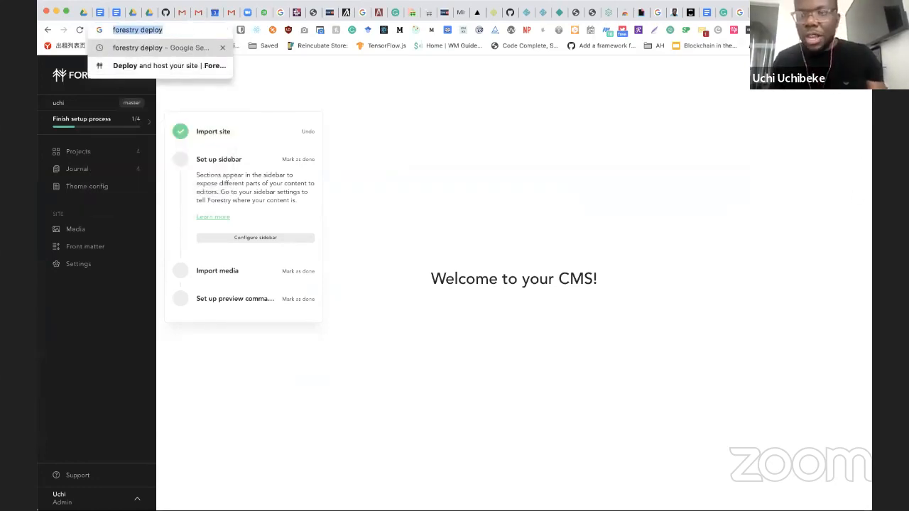
- Return to the Web Design presentation's "Initial app Setup" slide and open the forestry.io address from it in a new tab
{"action": "key", "text": "ctrl+shift+Tab"}
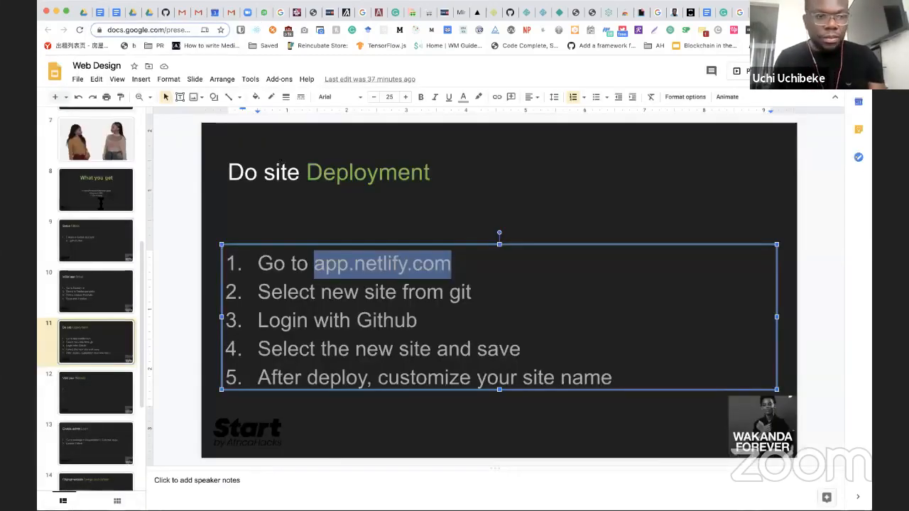
{"action": "left_click", "coordinate": [98, 297]}
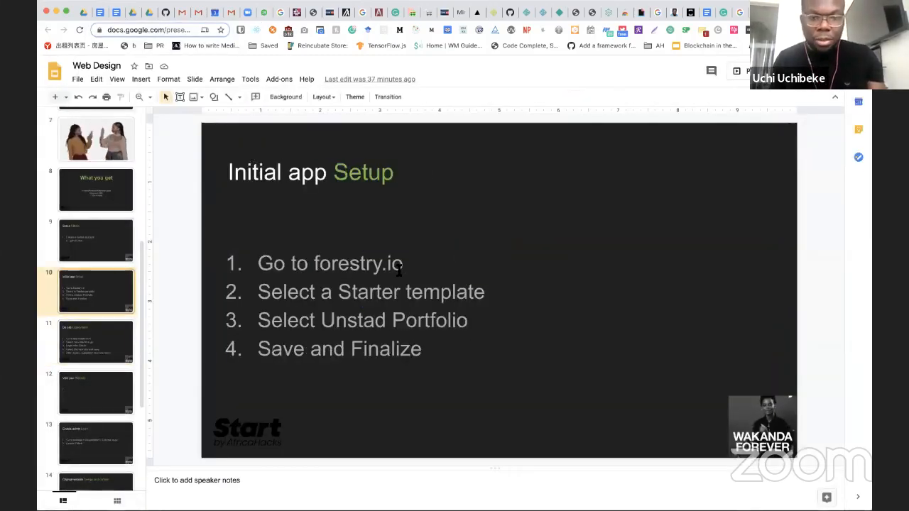
{"action": "left_click_drag", "start_coordinate": [404, 264], "coordinate": [320, 264]}
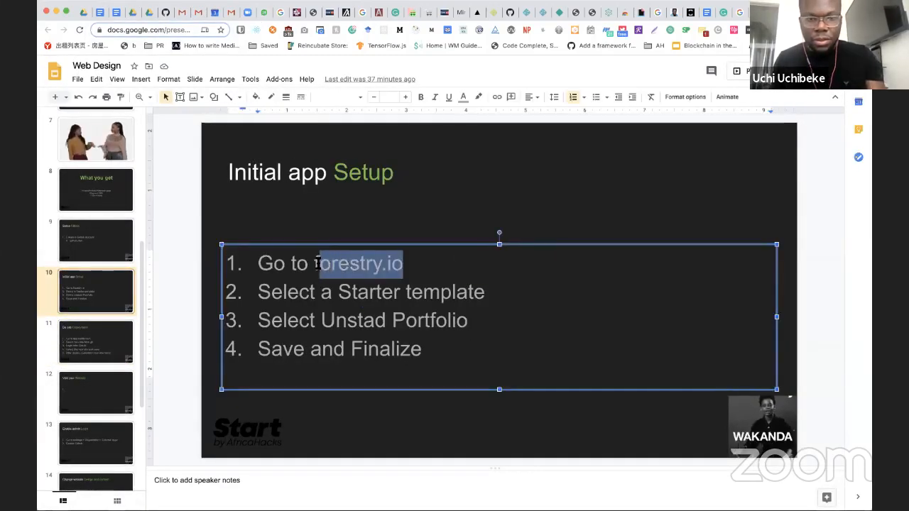
{"action": "left_click", "coordinate": [319, 264]}
{"action": "left_click_drag", "start_coordinate": [403, 264], "coordinate": [314, 264]}
{"action": "key", "text": "super+c"}
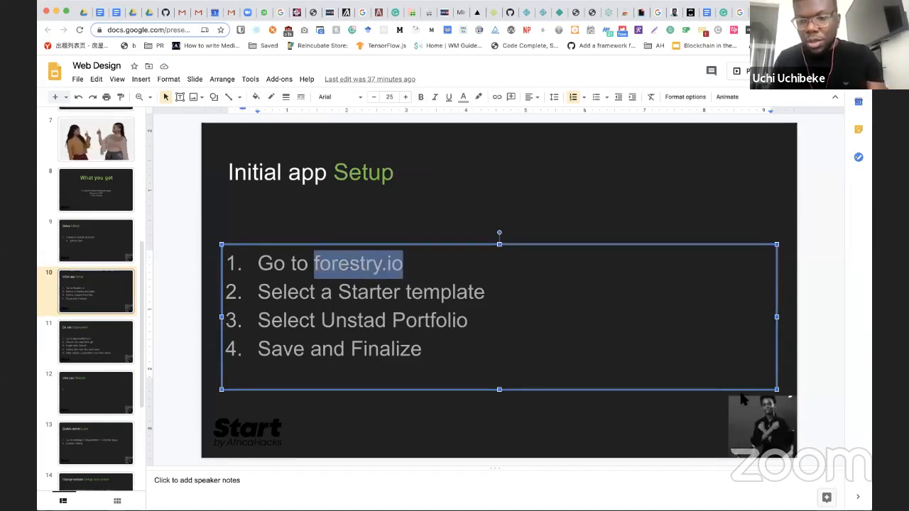
{"action": "key", "text": "super+t"}
{"action": "key", "text": "super+v"}
{"action": "key", "text": "Return"}
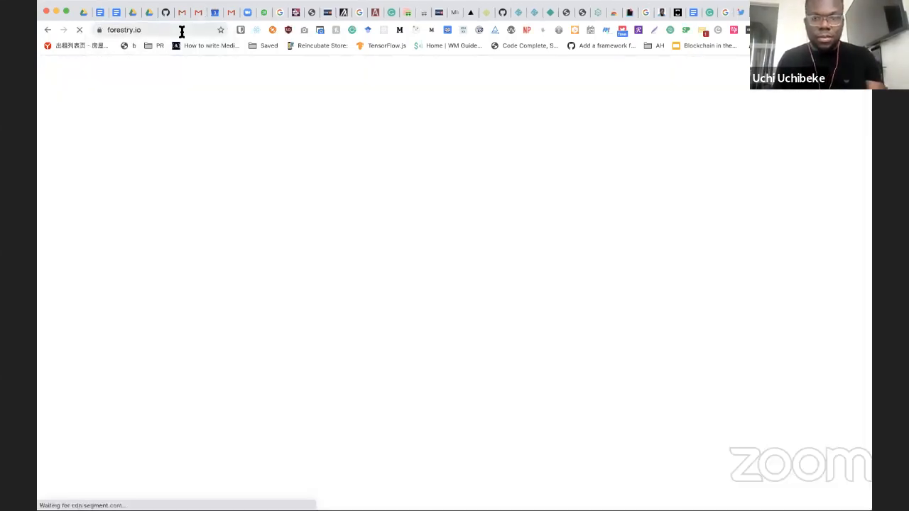
{"action": "left_click", "coordinate": [180, 30]}
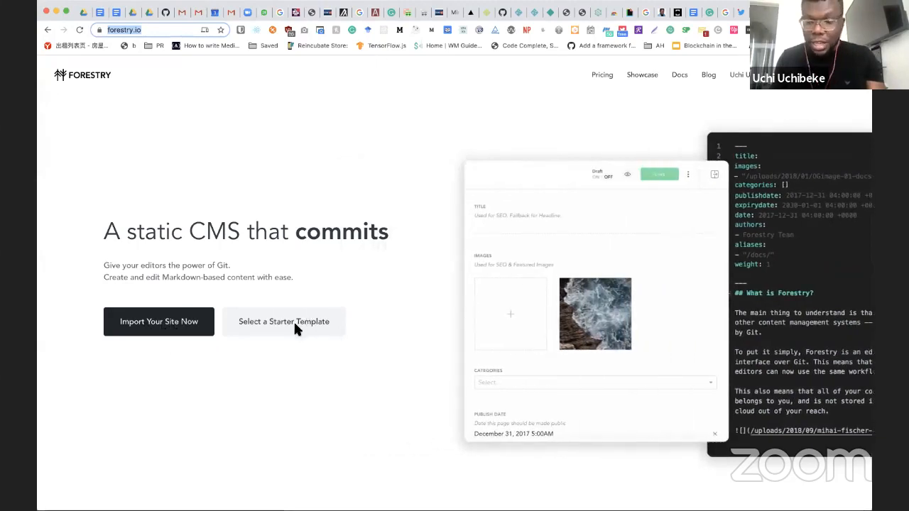
- Browse Forestry's starter templates and start a site from the Unstad portfolio template with Gridsome
{"action": "left_click", "coordinate": [298, 326]}
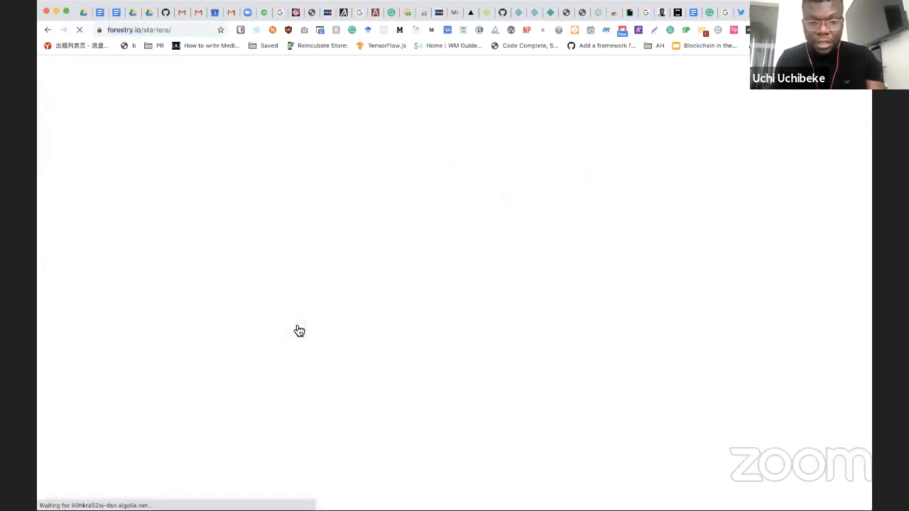
{"action": "scroll", "coordinate": [315, 328], "scroll_direction": "down", "scroll_amount": 3}
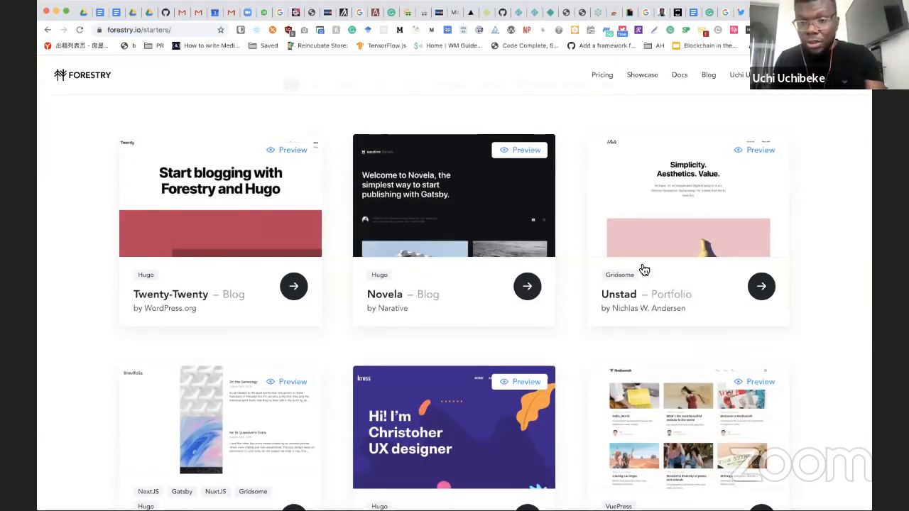
{"action": "scroll", "coordinate": [642, 268], "scroll_direction": "down", "scroll_amount": 3}
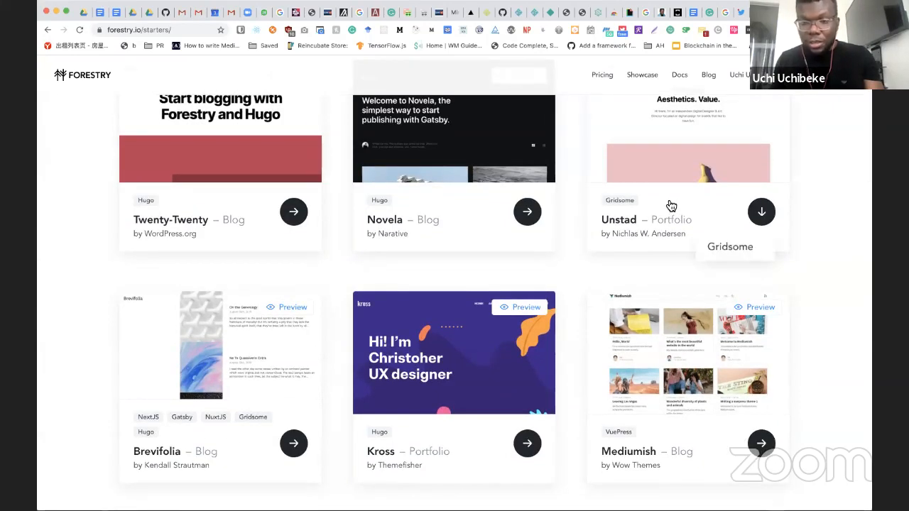
{"action": "scroll", "coordinate": [713, 208], "scroll_direction": "down", "scroll_amount": 2}
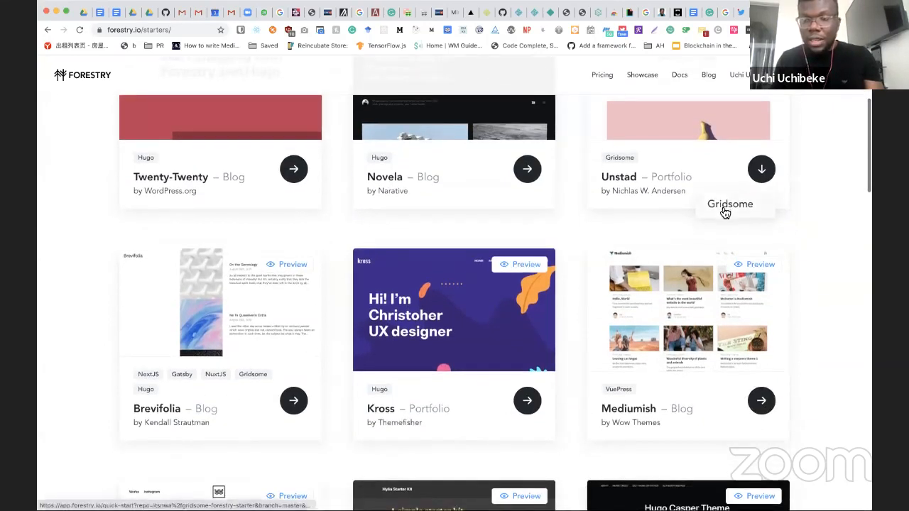
{"action": "left_click", "coordinate": [724, 210]}
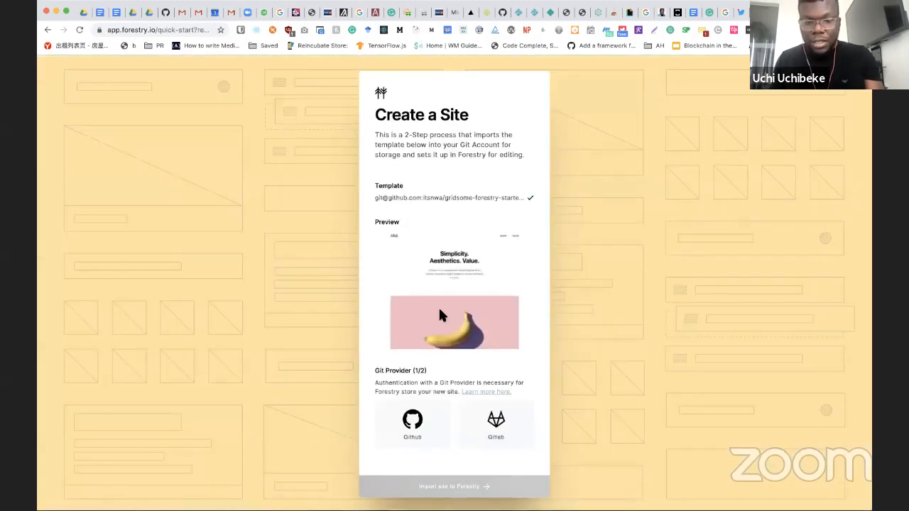
- Choose GitHub as the Git provider, name the new repository test-test2, and import the site to Forestry
{"action": "left_click", "coordinate": [414, 433]}
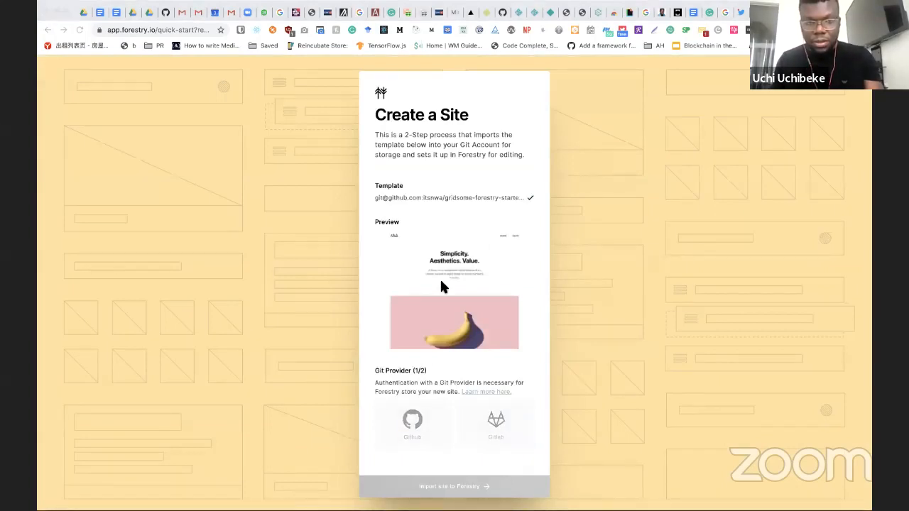
{"action": "triple_click", "coordinate": [481, 402]}
{"action": "type", "text": "te"}
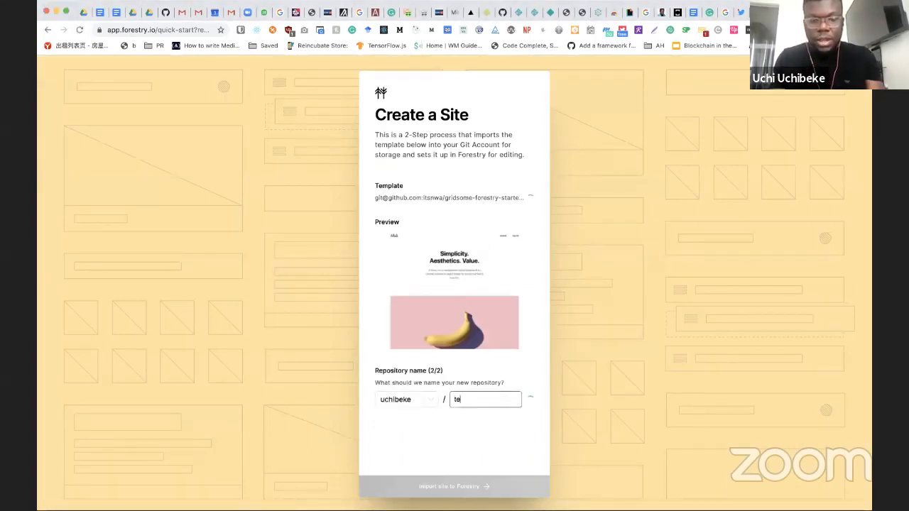
{"action": "type", "text": "st-test2"}
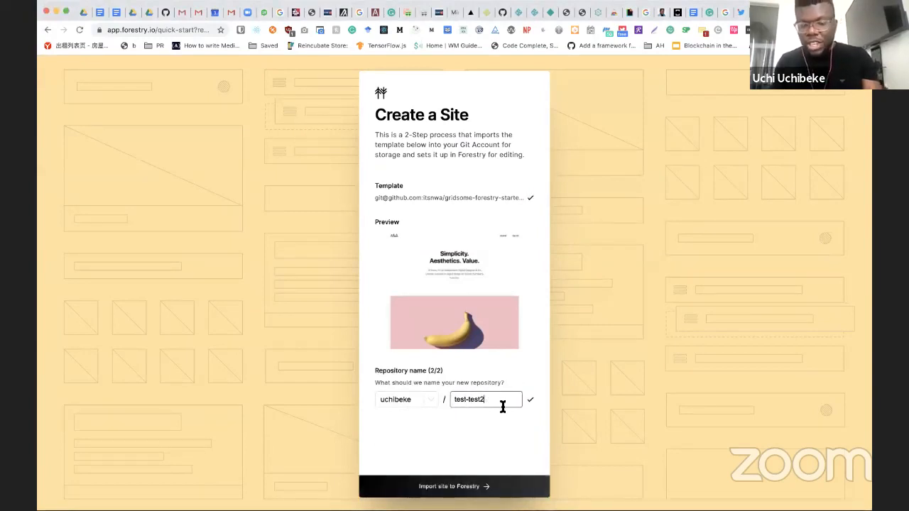
{"action": "left_click", "coordinate": [441, 490]}
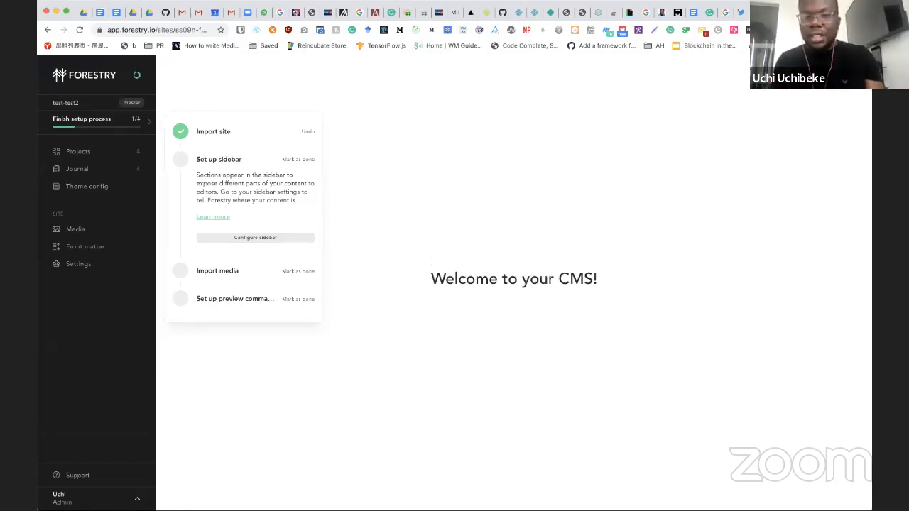
- Show the presentation's "Do site Deployment" slide, open app.netlify.com from it in a new tab, and highlight the address
{"action": "left_click", "coordinate": [780, 12]}
{"action": "left_click", "coordinate": [92, 344]}
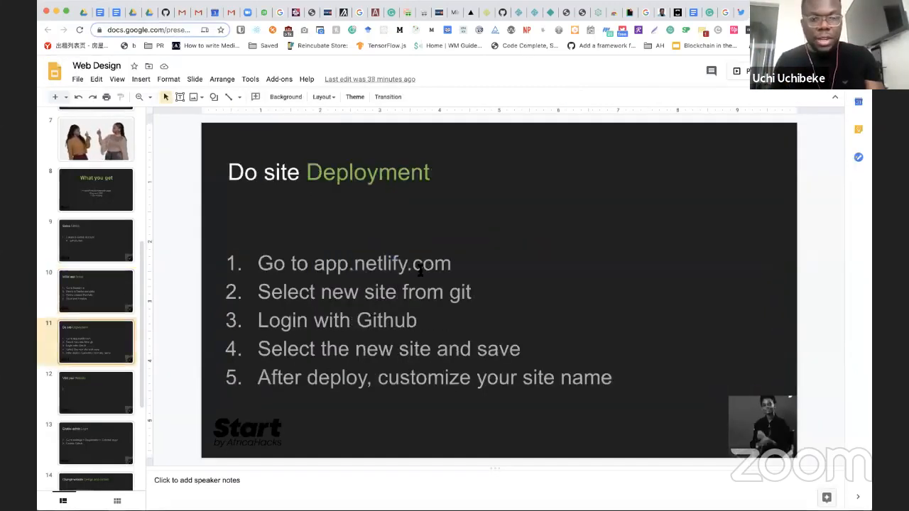
{"action": "left_click_drag", "start_coordinate": [451, 264], "coordinate": [313, 265]}
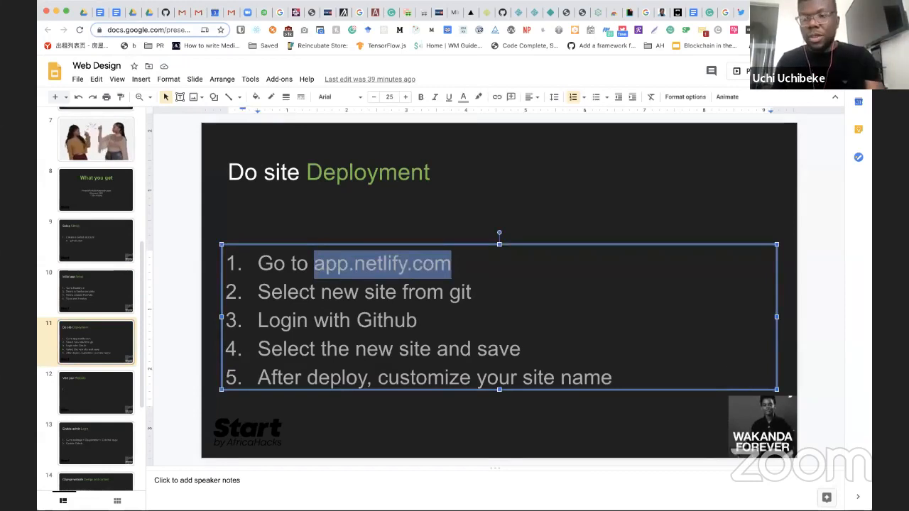
{"action": "key", "text": "super+c"}
{"action": "key", "text": "super+t"}
{"action": "key", "text": "super+v"}
{"action": "key", "text": "Return"}
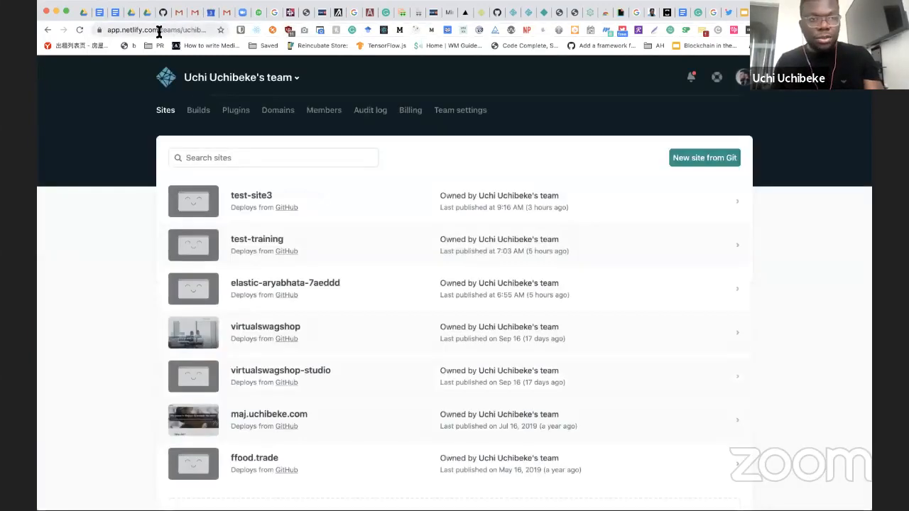
{"action": "left_click", "coordinate": [156, 29]}
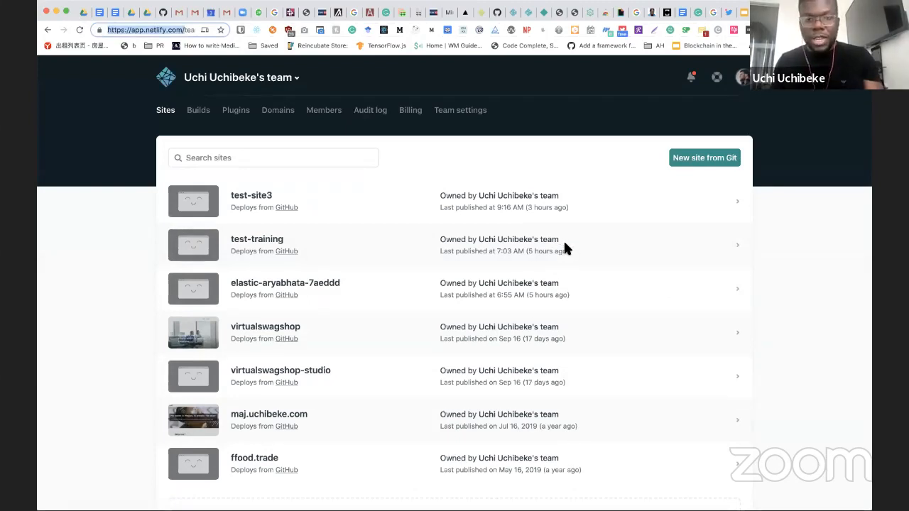
- Start a new Netlify site from Git with GitHub as the provider, then go back to the provider choice
{"action": "left_click", "coordinate": [688, 161]}
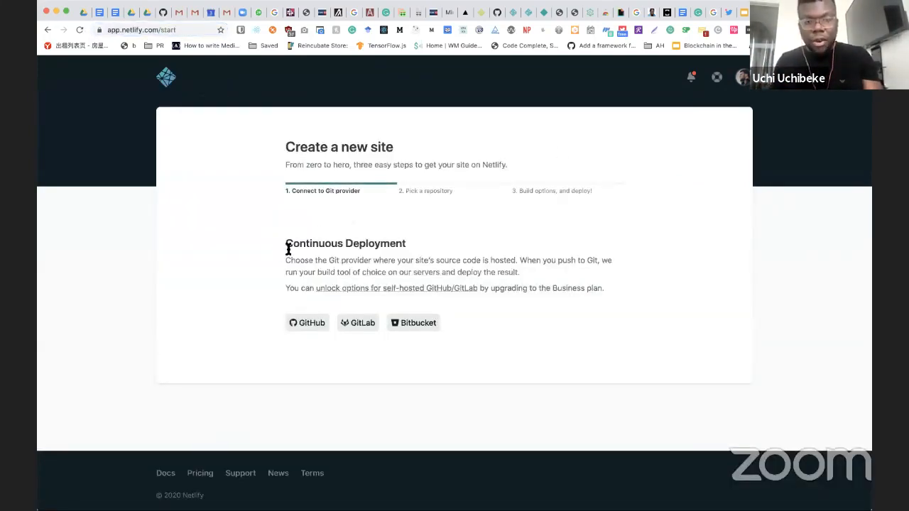
{"action": "left_click", "coordinate": [313, 324]}
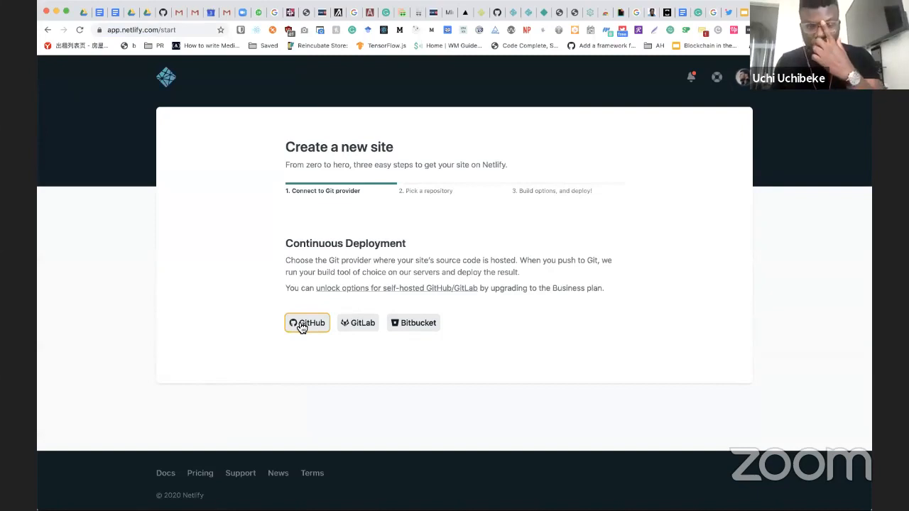
{"action": "left_click", "coordinate": [301, 326]}
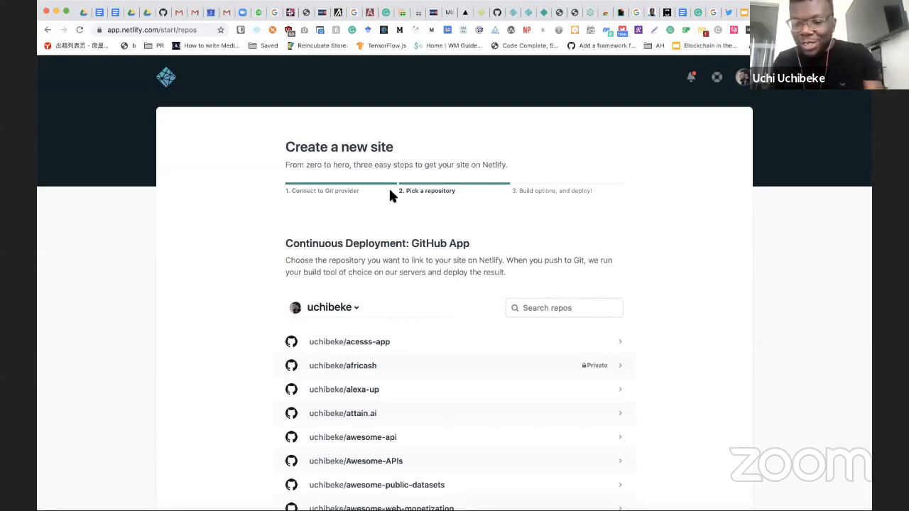
{"action": "left_click", "coordinate": [48, 30]}
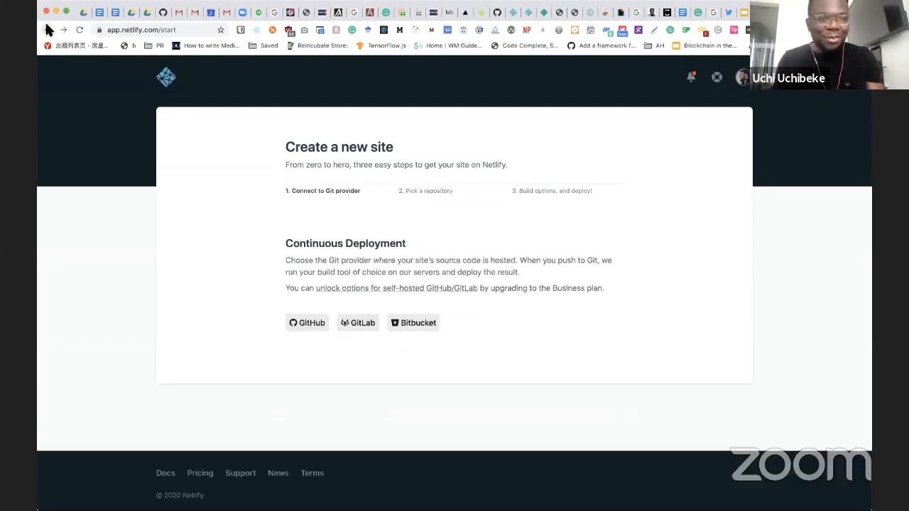
- Return to the team's site list and load app.netlify.com again
{"action": "left_click", "coordinate": [48, 30]}
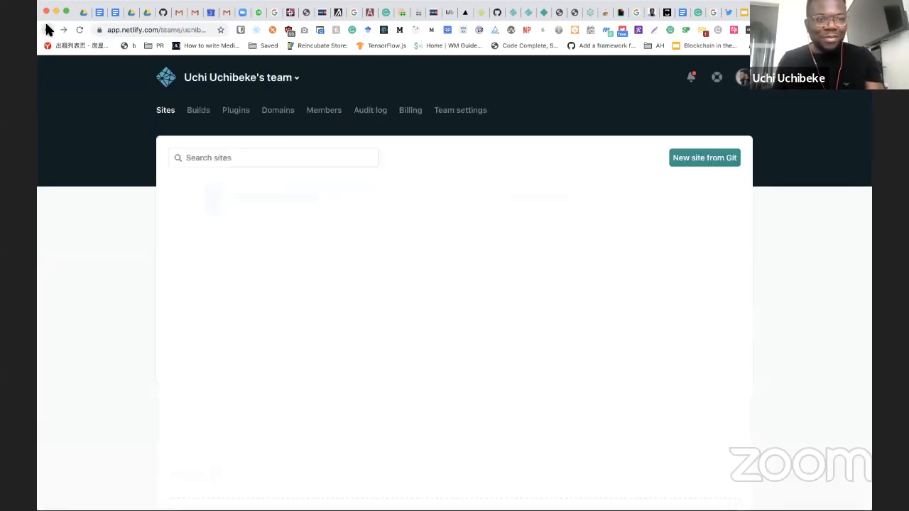
{"action": "left_click", "coordinate": [160, 32]}
{"action": "type", "text": "app.netlify.com"}
{"action": "key", "text": "Return"}
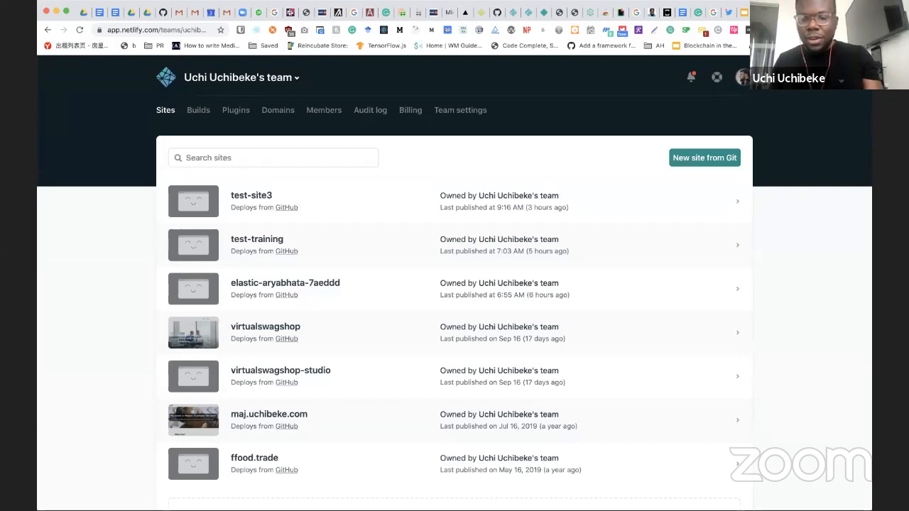
- Start a new Netlify site from Git and choose GitHub as the continuous deployment provider
{"action": "left_click", "coordinate": [685, 164]}
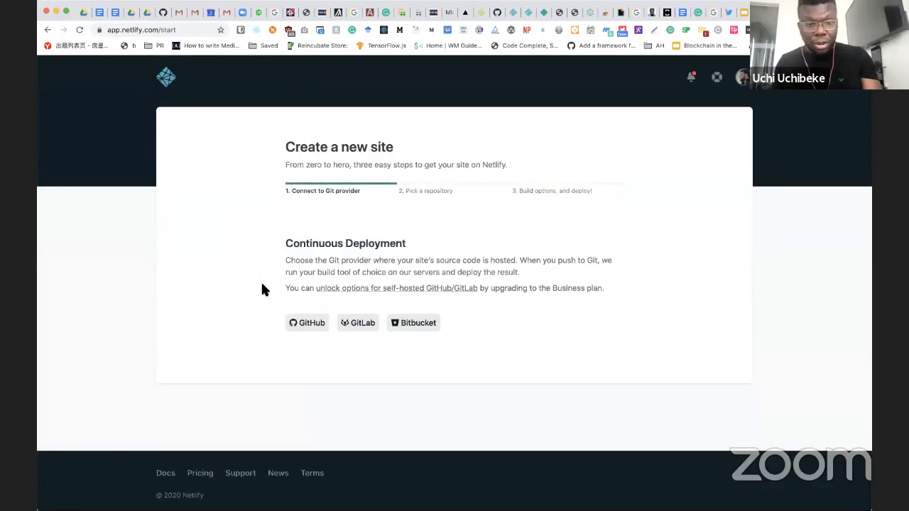
{"action": "left_click", "coordinate": [370, 331]}
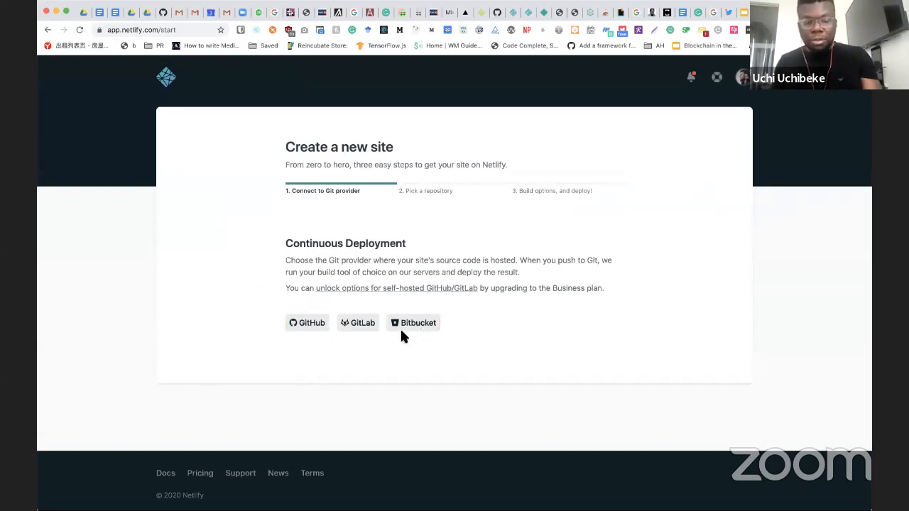
{"action": "left_click", "coordinate": [291, 332]}
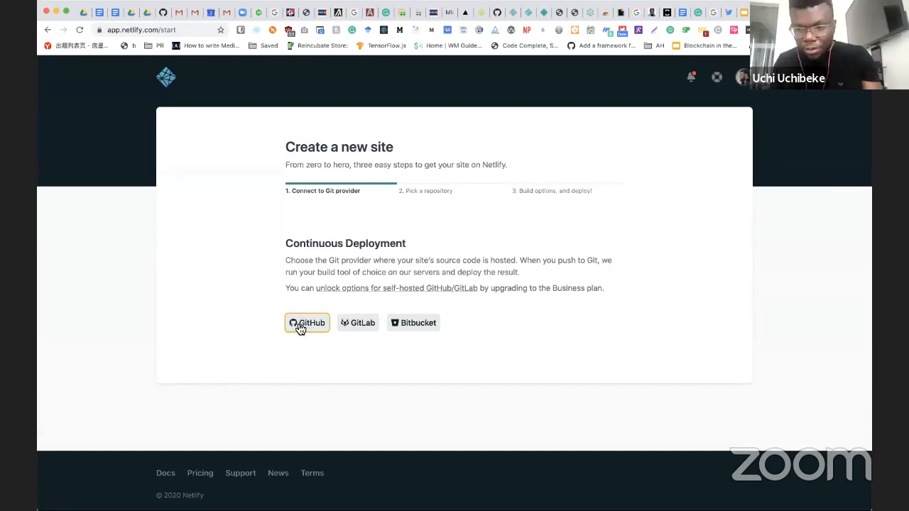
{"action": "left_click", "coordinate": [299, 328]}
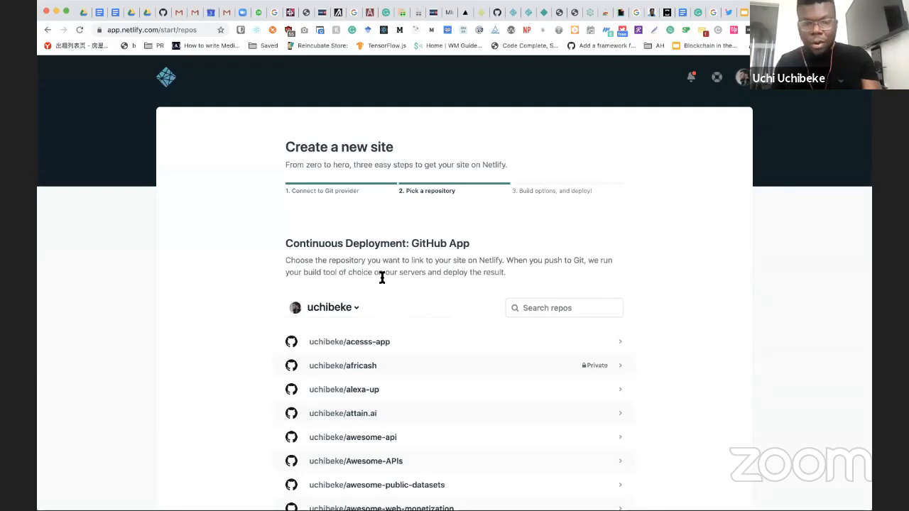
- Search the GitHub repositories for the owner's first name, pick the repository with exactly that name, and show its deploy settings
{"action": "scroll", "coordinate": [381, 276], "scroll_direction": "down", "scroll_amount": 2}
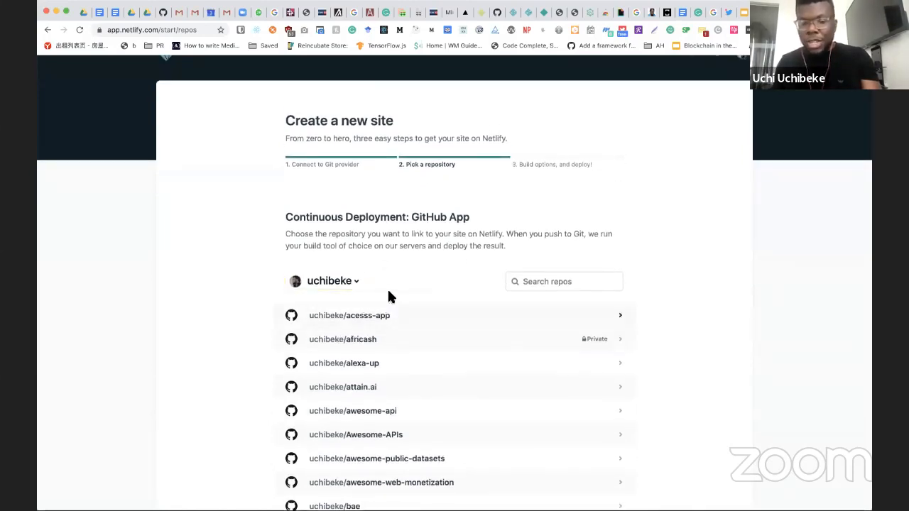
{"action": "left_click", "coordinate": [549, 281]}
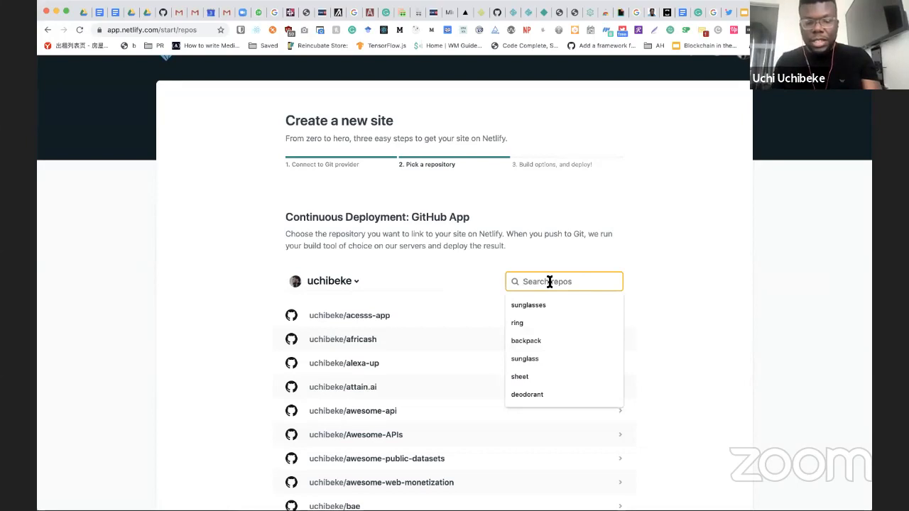
{"action": "type", "text": "uchi"}
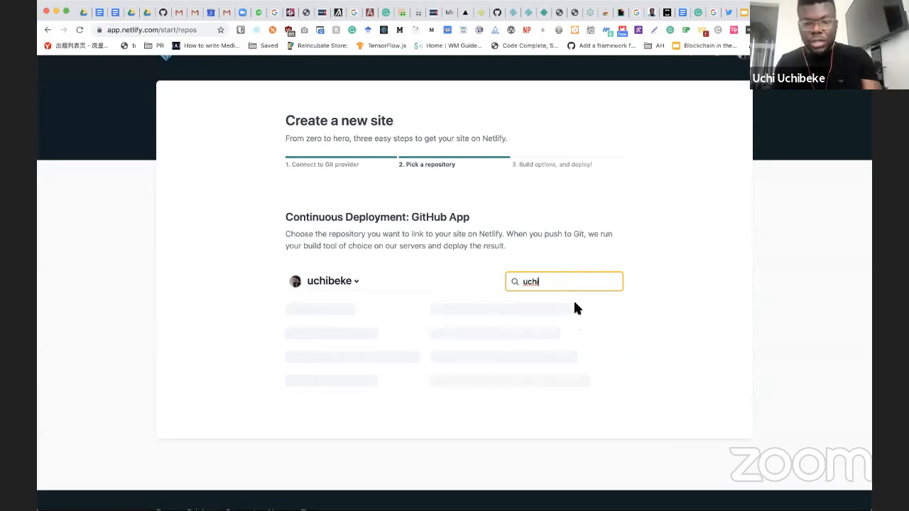
{"action": "scroll", "coordinate": [510, 373], "scroll_direction": "down", "scroll_amount": 1}
{"action": "scroll", "coordinate": [511, 372], "scroll_direction": "down", "scroll_amount": 10}
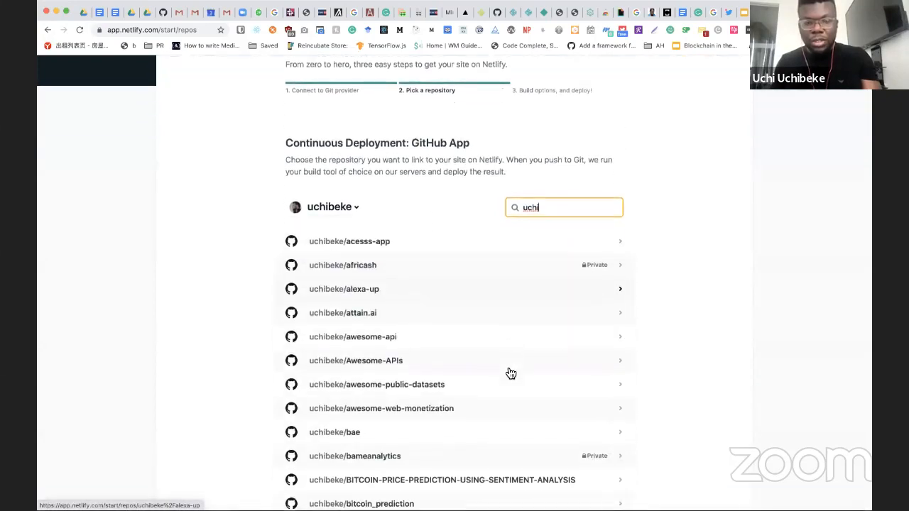
{"action": "scroll", "coordinate": [510, 373], "scroll_direction": "down", "scroll_amount": 20}
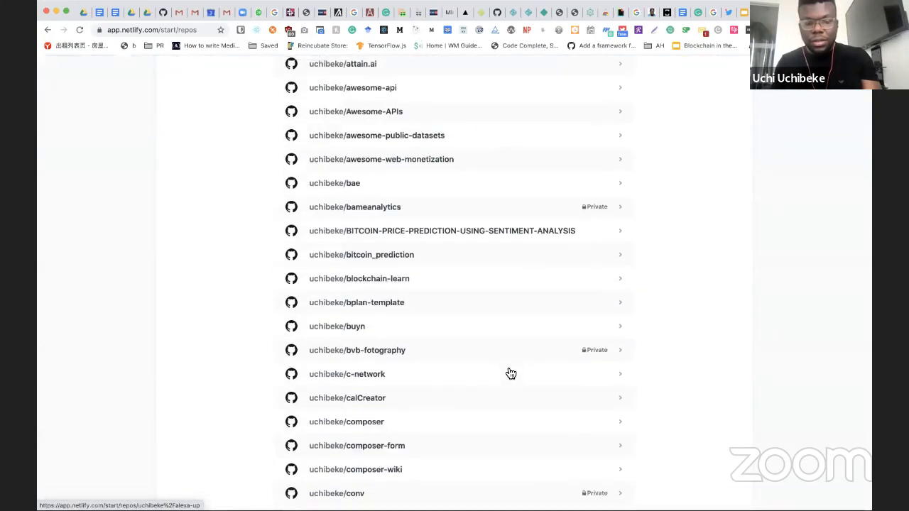
{"action": "scroll", "coordinate": [511, 373], "scroll_direction": "down", "scroll_amount": 20}
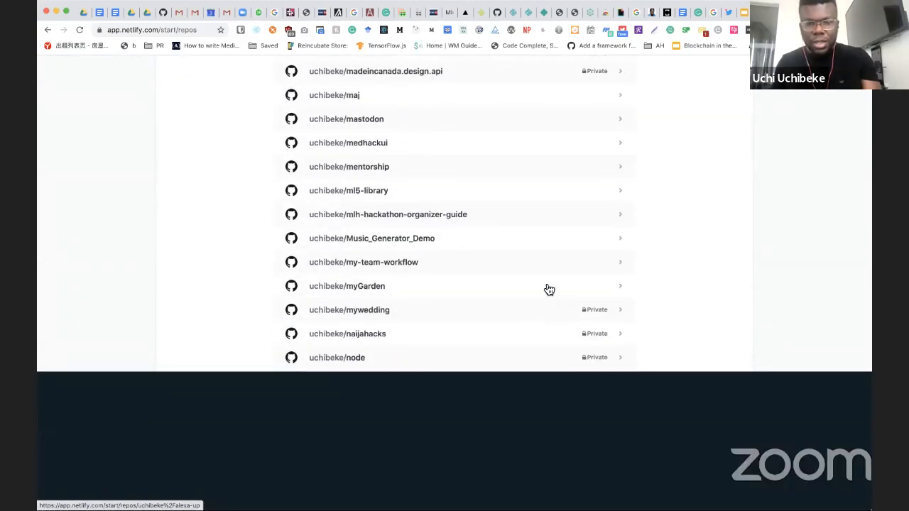
{"action": "scroll", "coordinate": [543, 258], "scroll_direction": "down", "scroll_amount": 20}
{"action": "scroll", "coordinate": [543, 259], "scroll_direction": "down", "scroll_amount": 5}
{"action": "scroll", "coordinate": [544, 258], "scroll_direction": "up", "scroll_amount": 4}
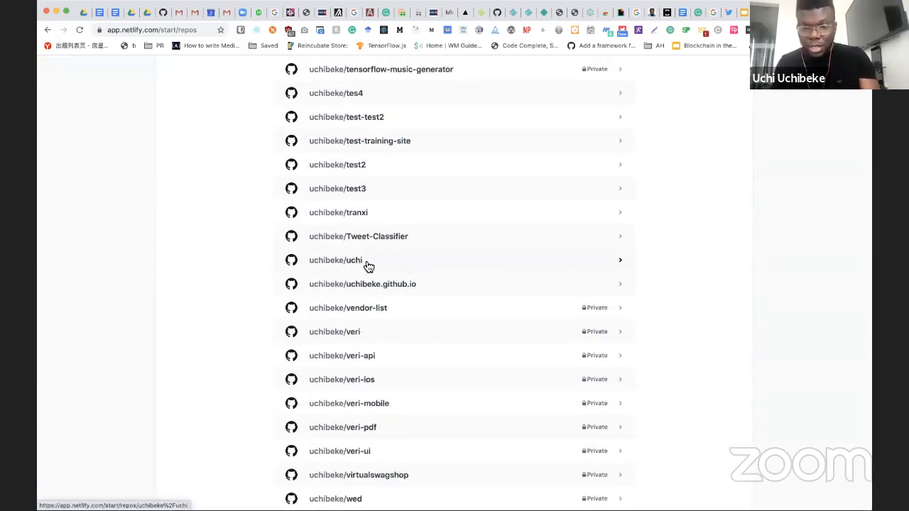
{"action": "left_click", "coordinate": [368, 266]}
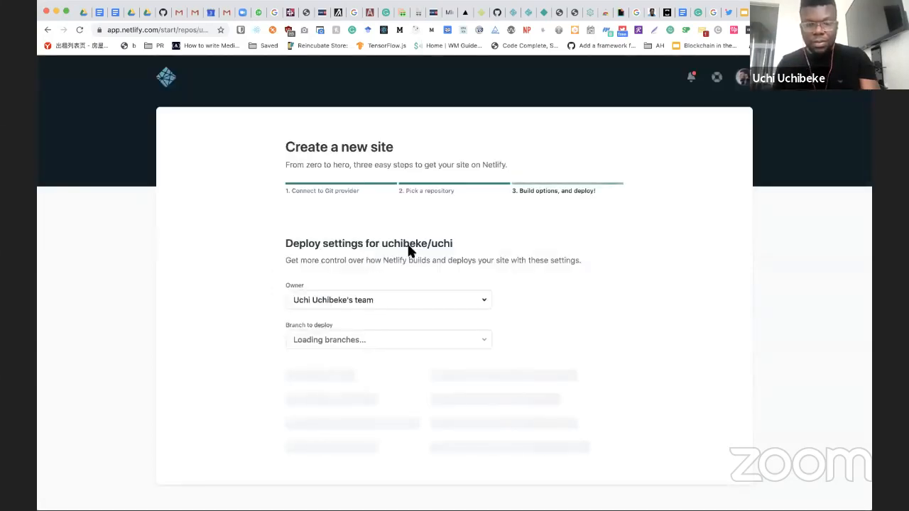
{"action": "scroll", "coordinate": [408, 250], "scroll_direction": "down", "scroll_amount": 3}
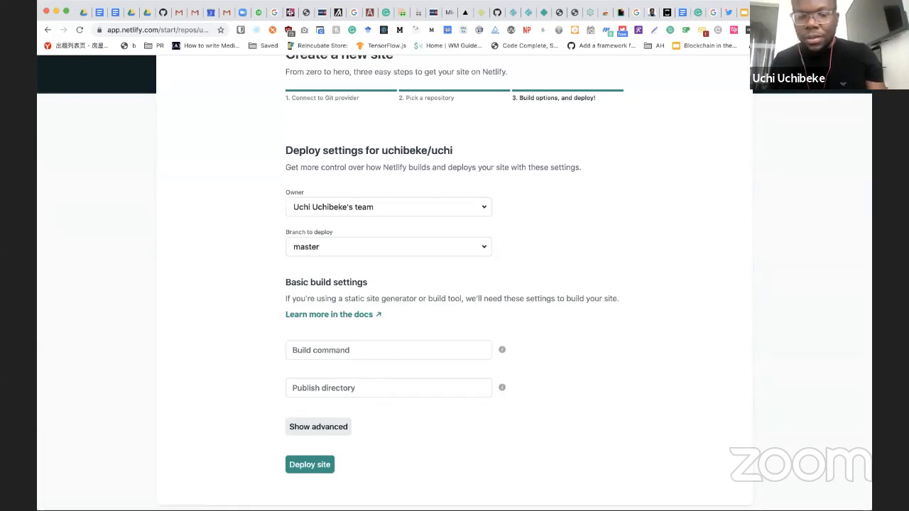
- Search Google in a new tab for "forestry ntlify deploy"
{"action": "key", "text": "super+t"}
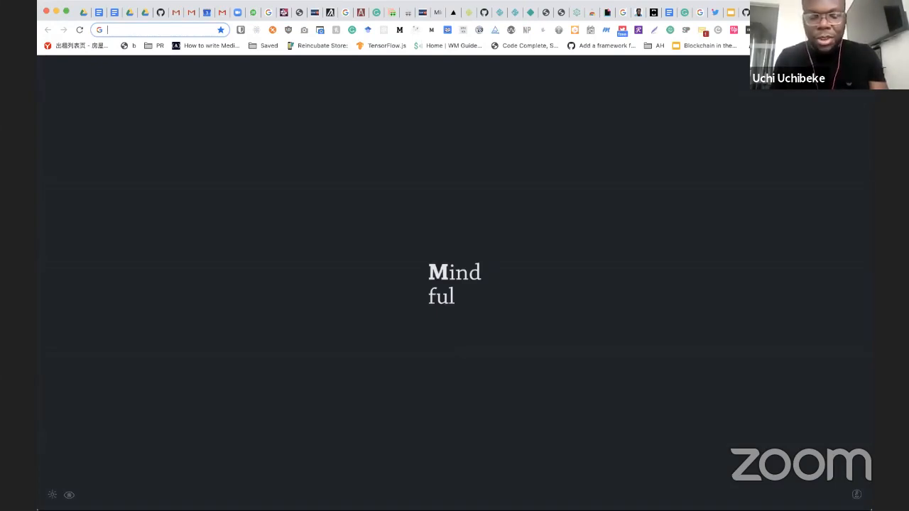
{"action": "type", "text": "fire"}
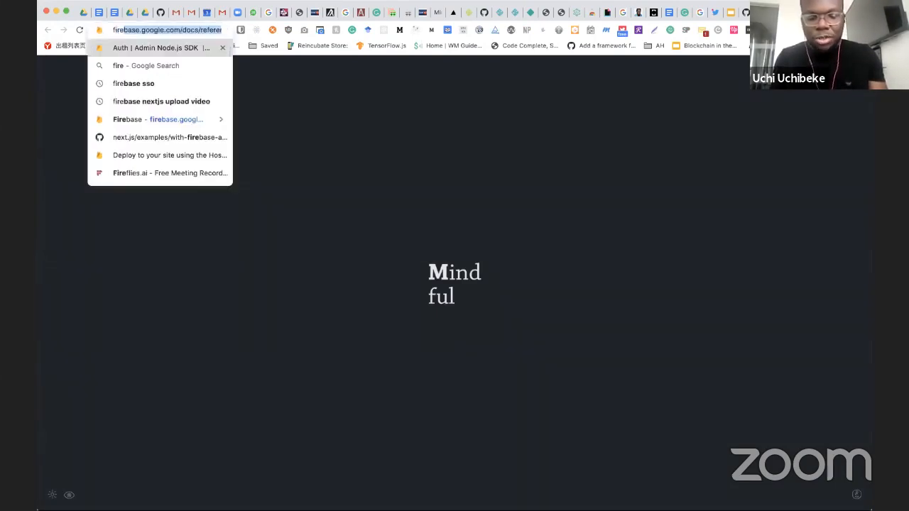
{"action": "key", "text": "BackSpace"}
{"action": "key", "text": "BackSpace"}
{"action": "key", "text": "BackSpace"}
{"action": "key", "text": "BackSpace"}
{"action": "key", "text": "BackSpace"}
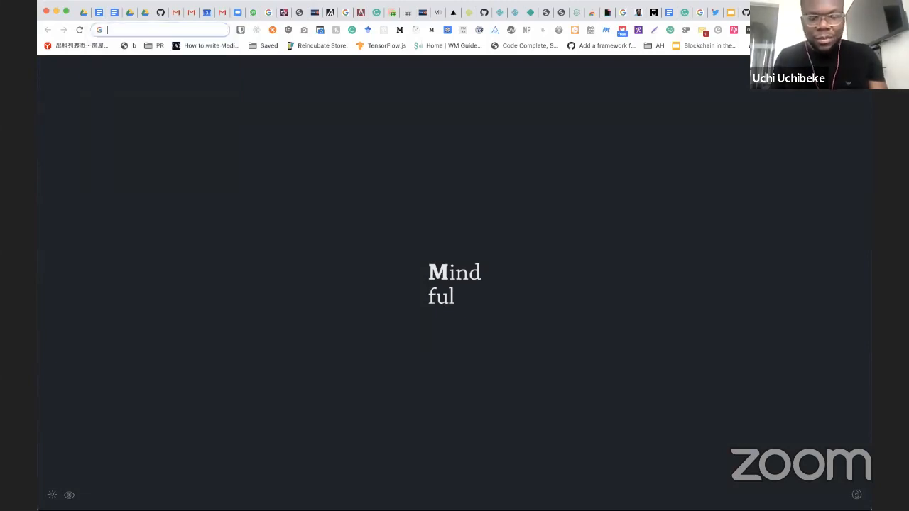
{"action": "type", "text": "ore"}
{"action": "key", "text": "BackSpace"}
{"action": "key", "text": "BackSpace"}
{"action": "key", "text": "BackSpace"}
{"action": "type", "text": "forestry "}
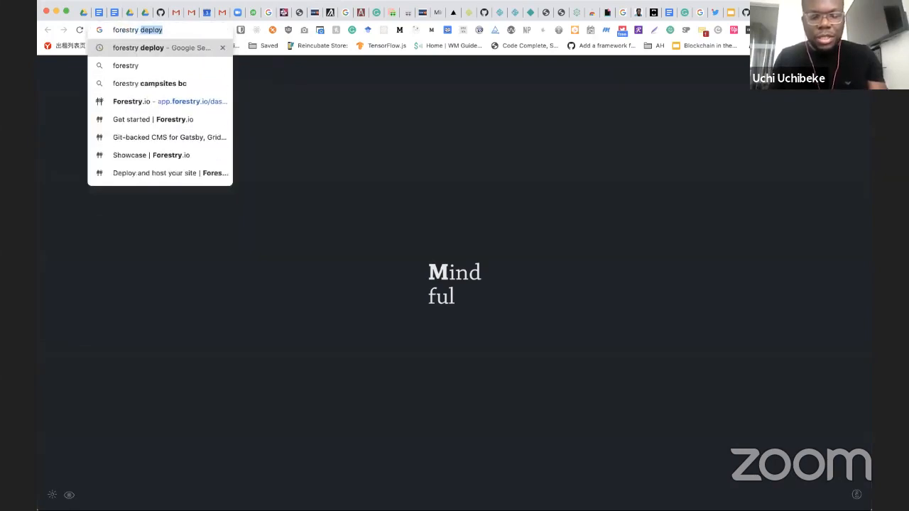
{"action": "type", "text": "ntlify deploy"}
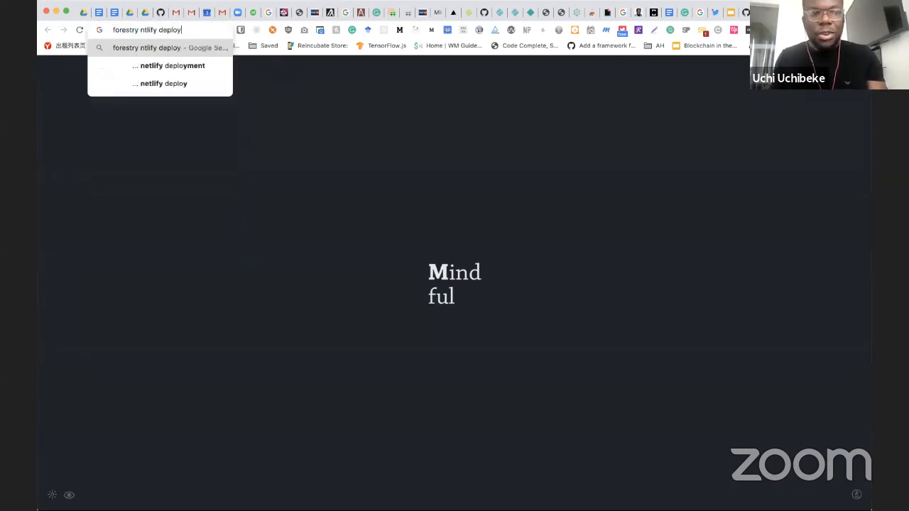
{"action": "key", "text": "Return"}
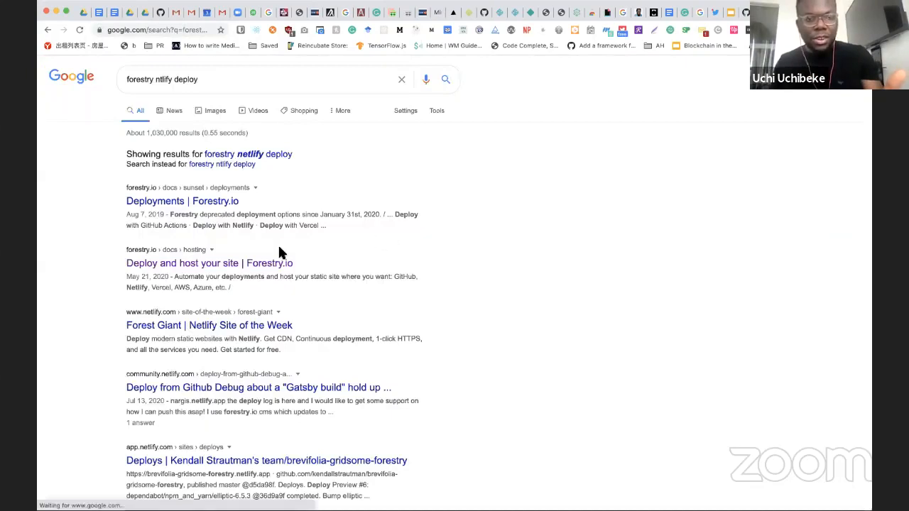
- Open Forestry's "Deploy and host your site" page, follow its Deploy with Netlify link, and examine the basic build settings and definitions
{"action": "left_click", "coordinate": [258, 267]}
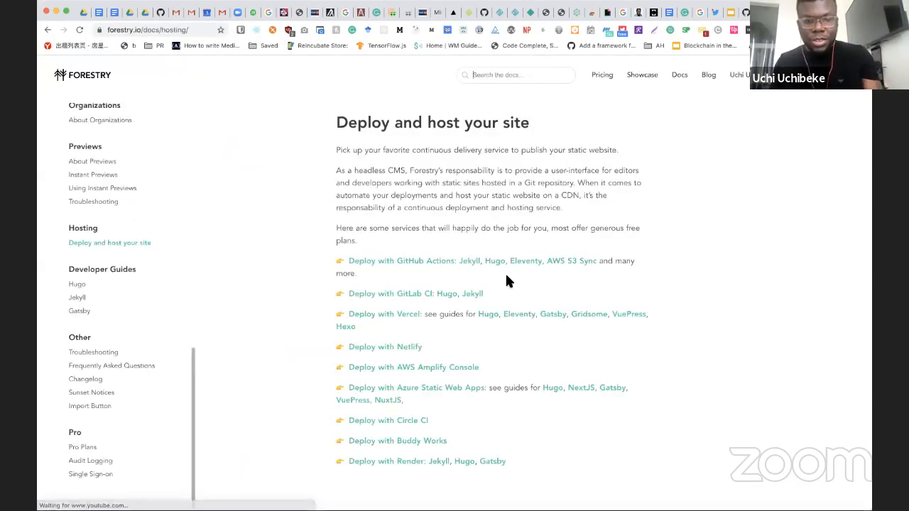
{"action": "scroll", "coordinate": [512, 213], "scroll_direction": "down", "scroll_amount": 2}
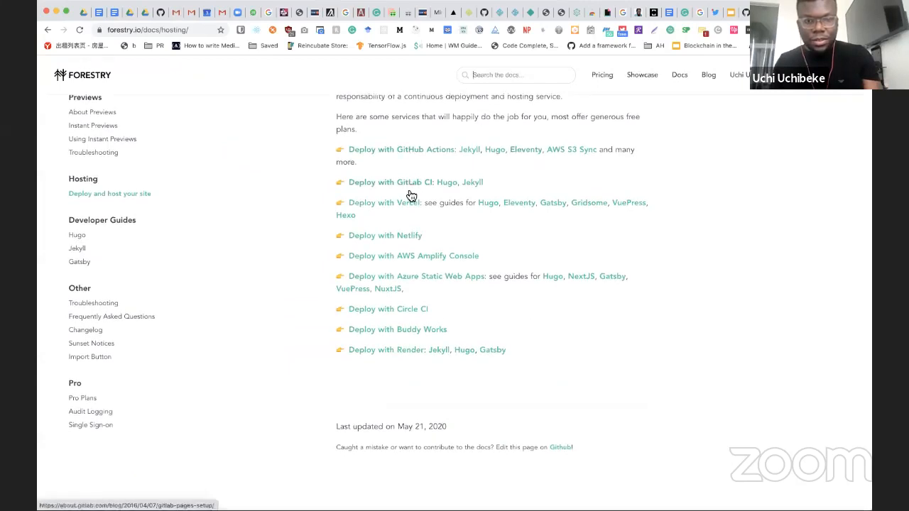
{"action": "left_click", "coordinate": [396, 234]}
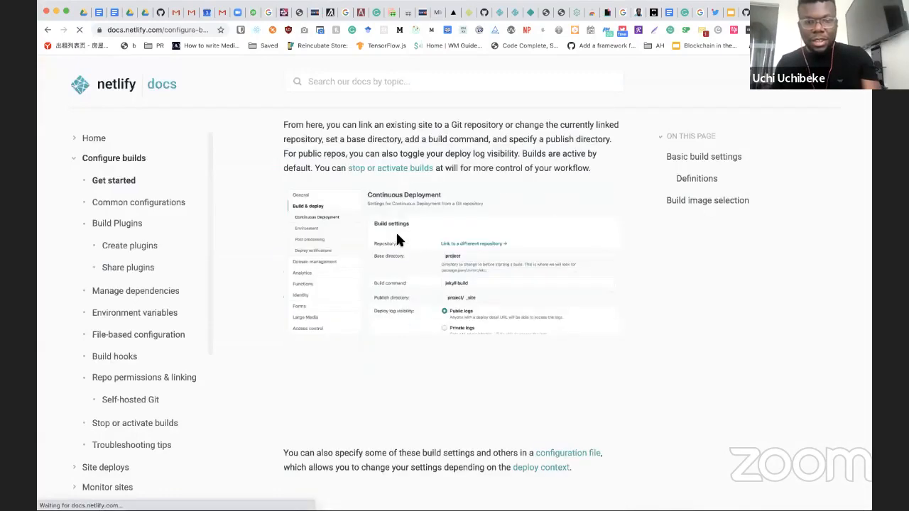
{"action": "scroll", "coordinate": [396, 240], "scroll_direction": "down", "scroll_amount": 10}
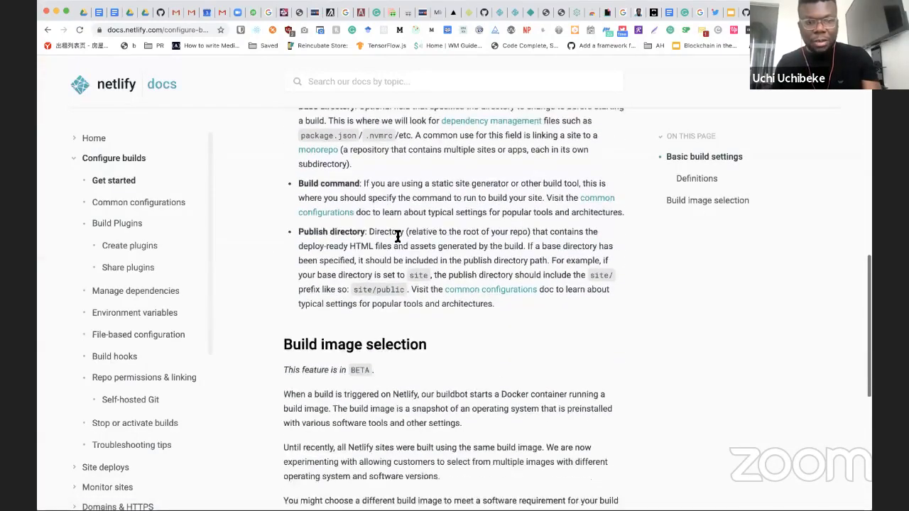
{"action": "scroll", "coordinate": [398, 238], "scroll_direction": "down", "scroll_amount": 4}
{"action": "scroll", "coordinate": [398, 238], "scroll_direction": "up", "scroll_amount": 8}
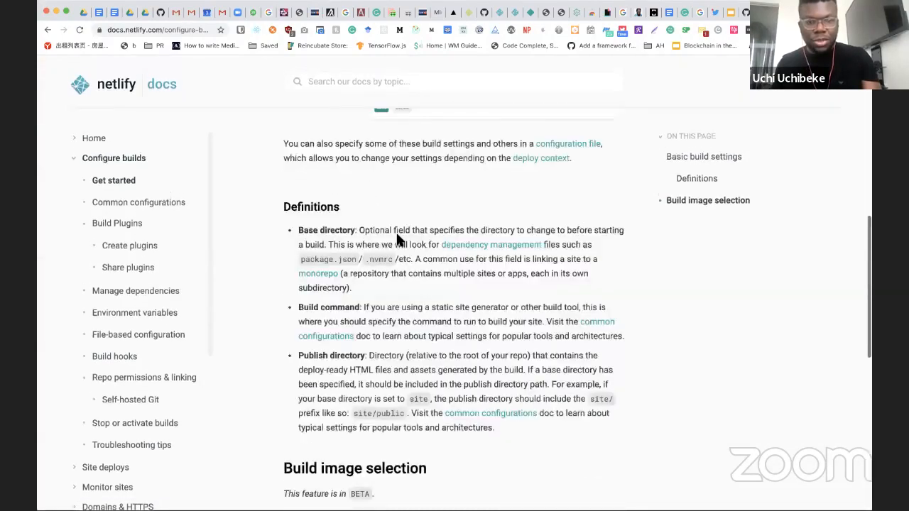
{"action": "scroll", "coordinate": [396, 240], "scroll_direction": "up", "scroll_amount": 4}
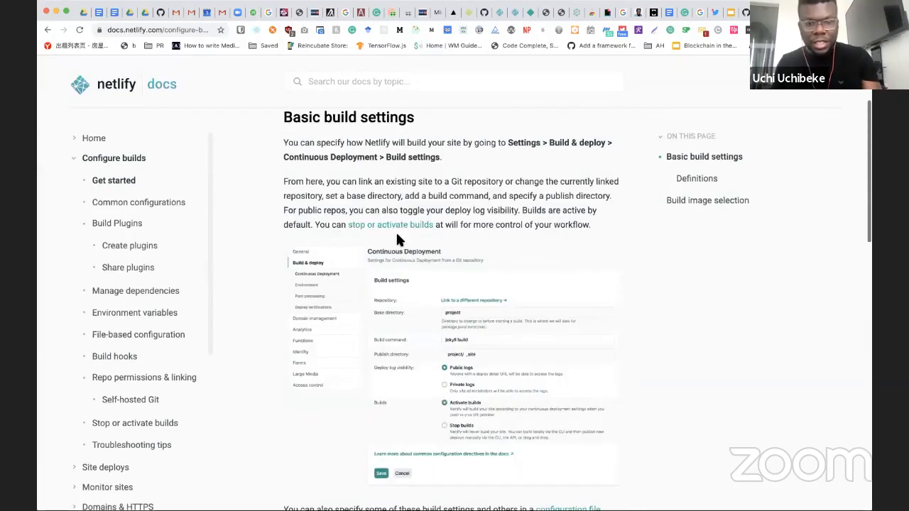
{"action": "scroll", "coordinate": [396, 238], "scroll_direction": "up", "scroll_amount": 1}
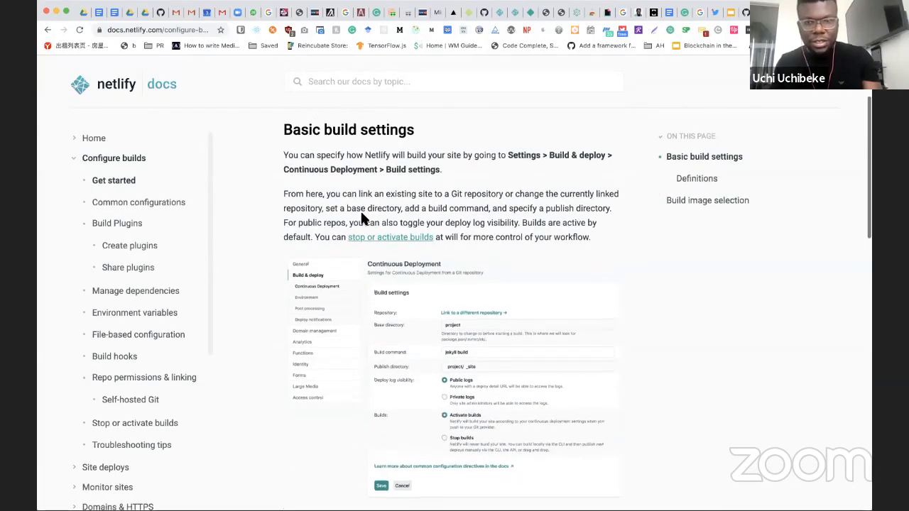
- Go back to the search results, open Forestry's Deployments page, and follow its Deploy with Netlify link to read the build setting definitions
{"action": "left_click", "coordinate": [48, 34]}
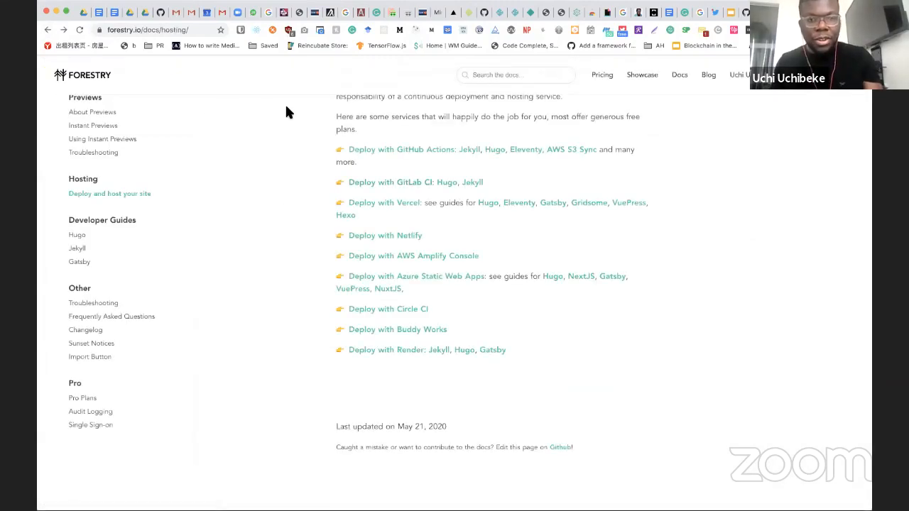
{"action": "left_click", "coordinate": [48, 30]}
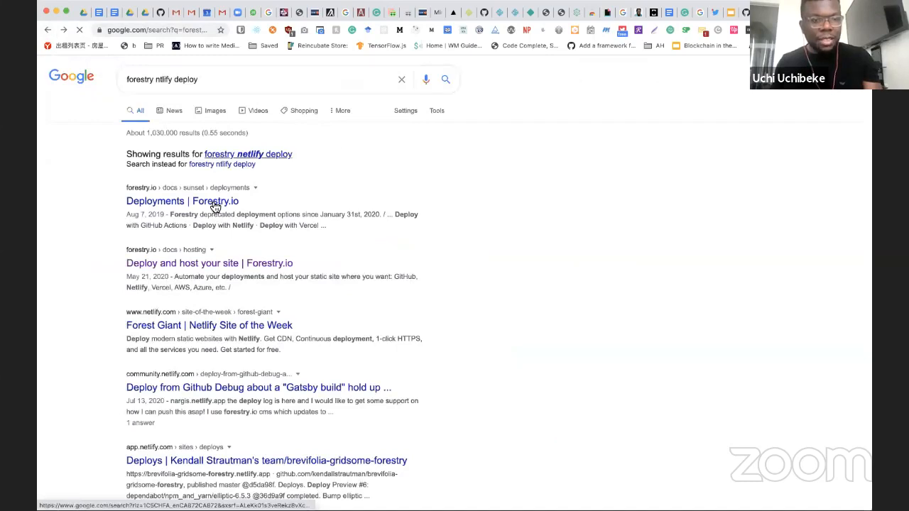
{"action": "left_click", "coordinate": [195, 202]}
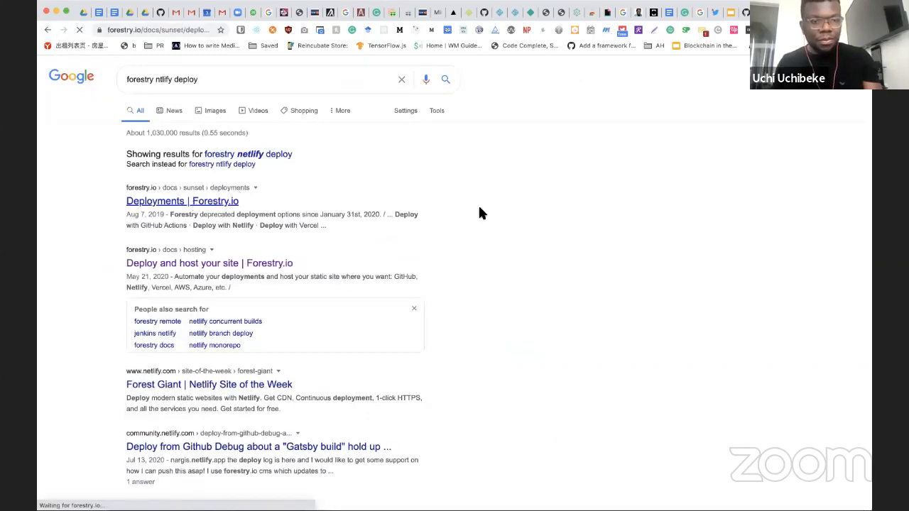
{"action": "scroll", "coordinate": [477, 204], "scroll_direction": "down", "scroll_amount": 3}
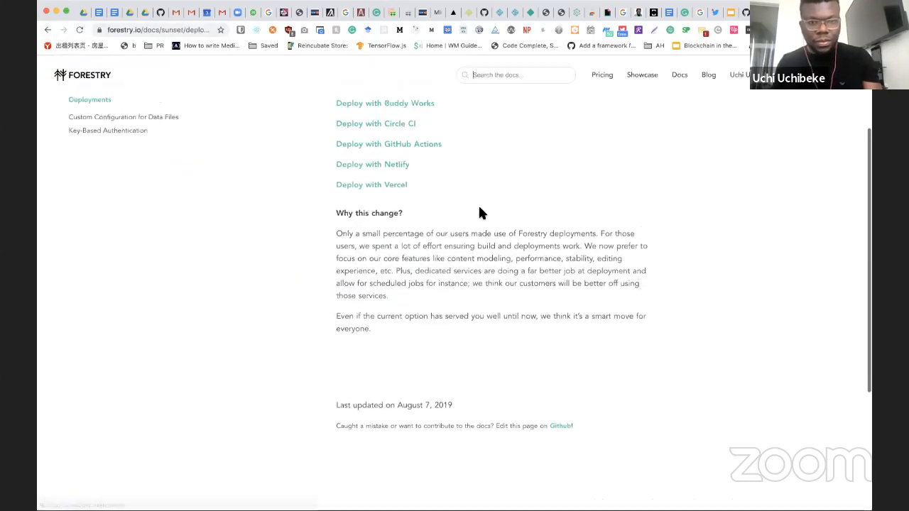
{"action": "left_click", "coordinate": [379, 216]}
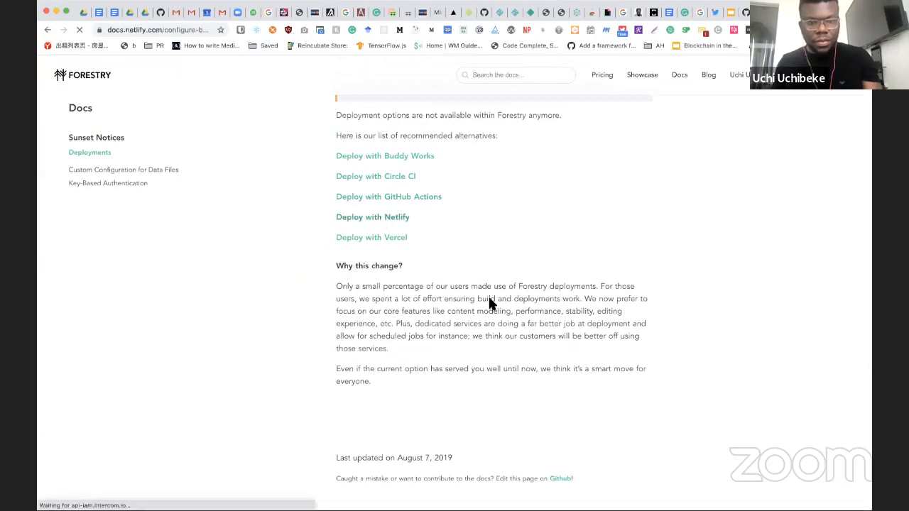
{"action": "scroll", "coordinate": [494, 311], "scroll_direction": "down", "scroll_amount": 10}
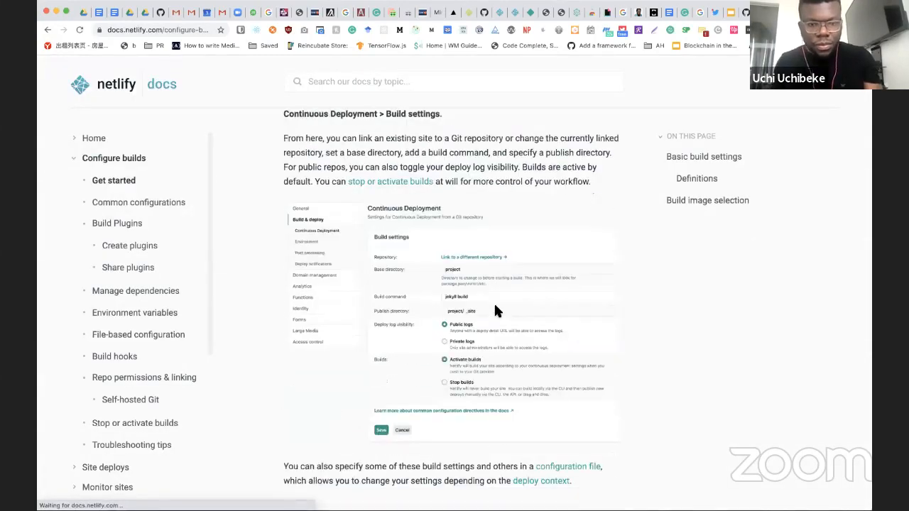
{"action": "scroll", "coordinate": [495, 307], "scroll_direction": "down", "scroll_amount": 2}
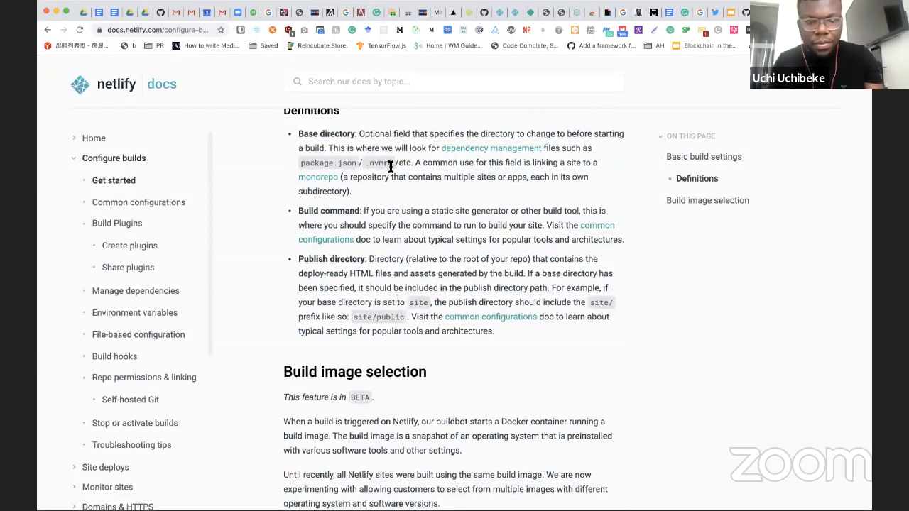
- Return to the new site's deploy settings, set the publish directory to dist with no build command, and deploy the site
{"action": "scroll", "coordinate": [390, 159], "scroll_direction": "up", "scroll_amount": 5}
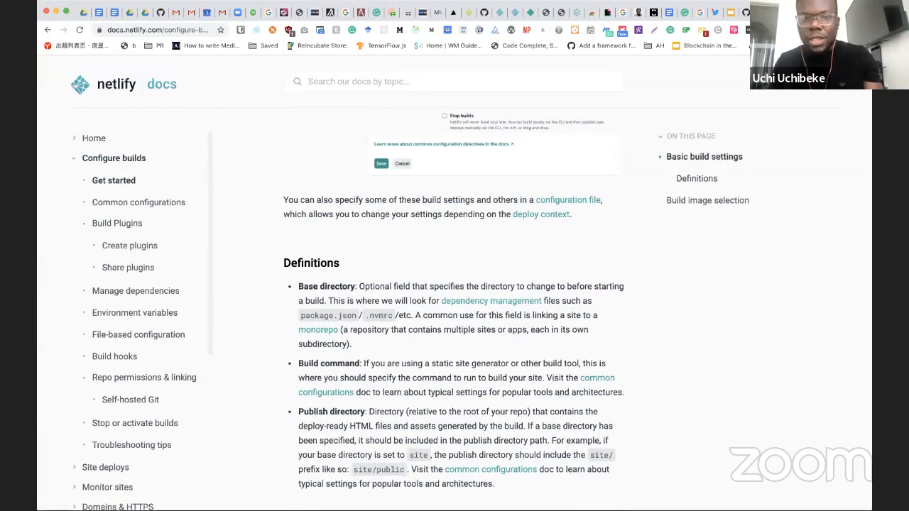
{"action": "key", "text": "ctrl+shift+Tab"}
{"action": "left_click", "coordinate": [346, 354]}
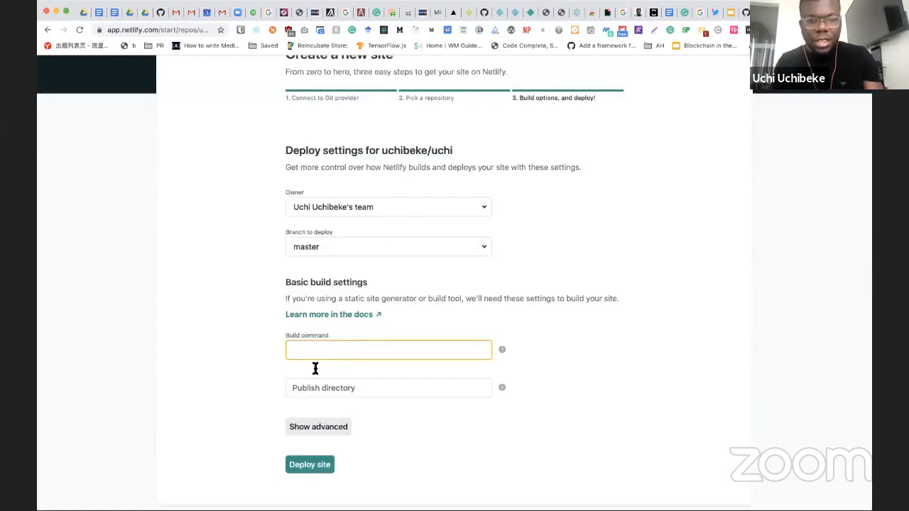
{"action": "left_click", "coordinate": [310, 390]}
{"action": "type", "text": "dist"}
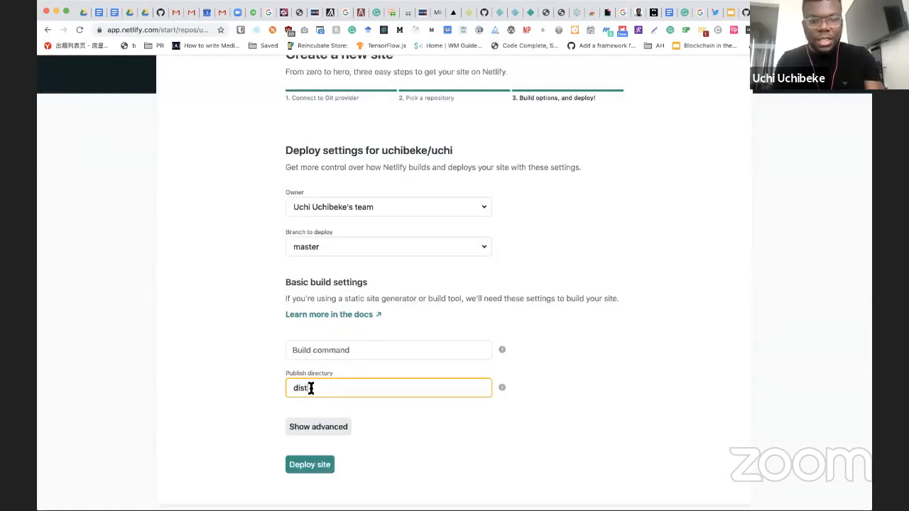
{"action": "left_click", "coordinate": [392, 349]}
{"action": "left_click", "coordinate": [501, 350]}
{"action": "left_click", "coordinate": [432, 350]}
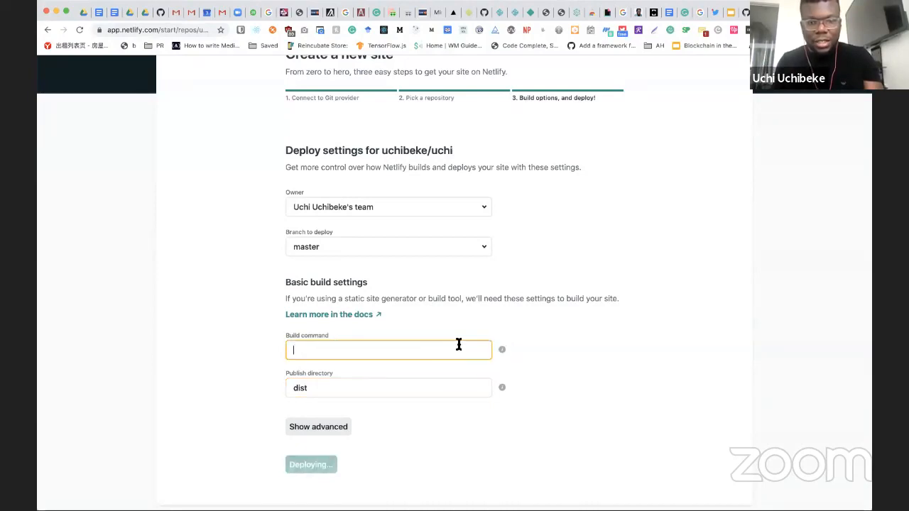
{"action": "scroll", "coordinate": [491, 353], "scroll_direction": "down", "scroll_amount": 2}
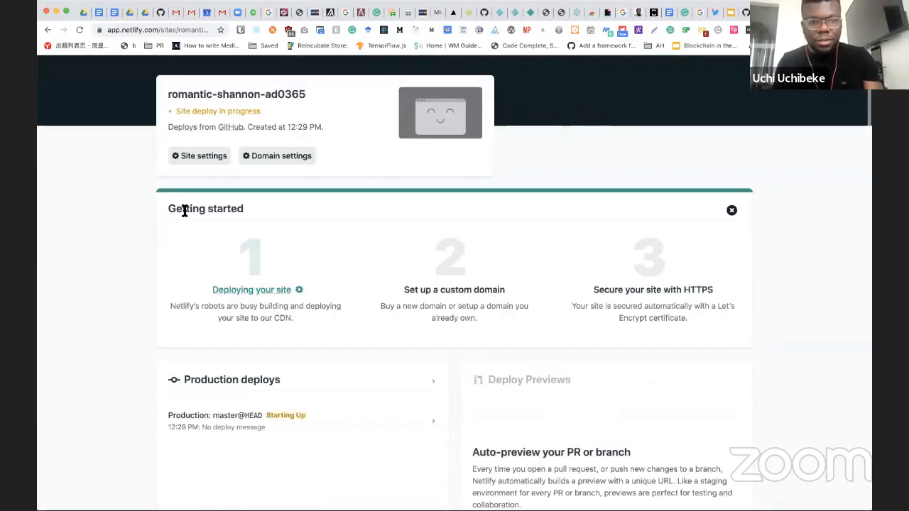
- Go back to the deploy settings, show the advanced build settings, and enter dist again as the publish directory
{"action": "key", "text": "super+bracketleft"}
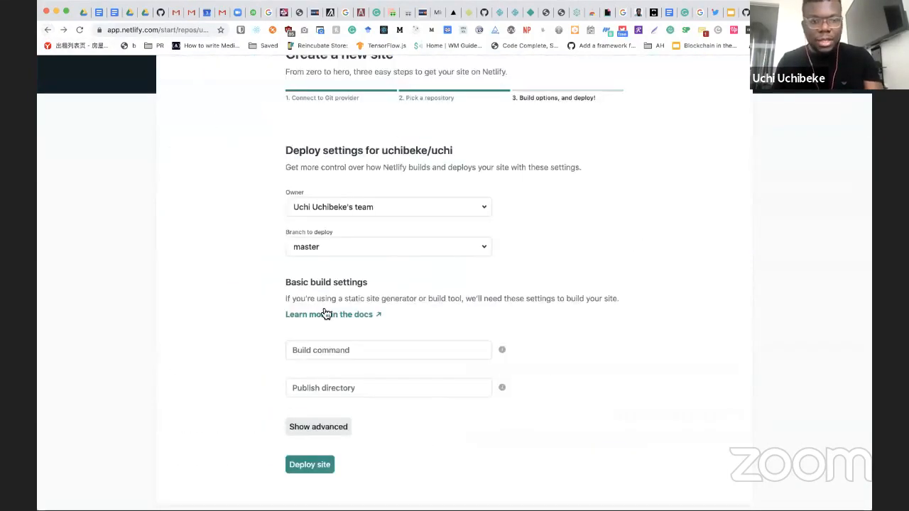
{"action": "left_click", "coordinate": [329, 357]}
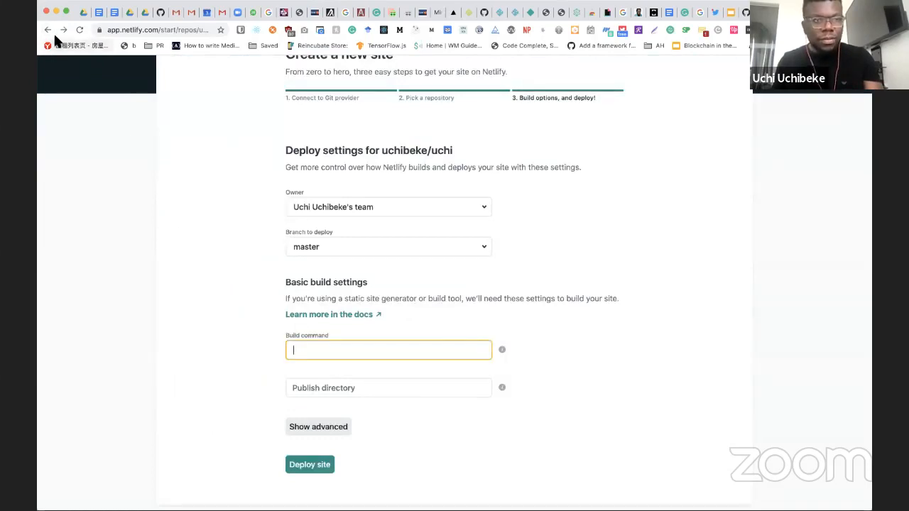
{"action": "left_click", "coordinate": [331, 399]}
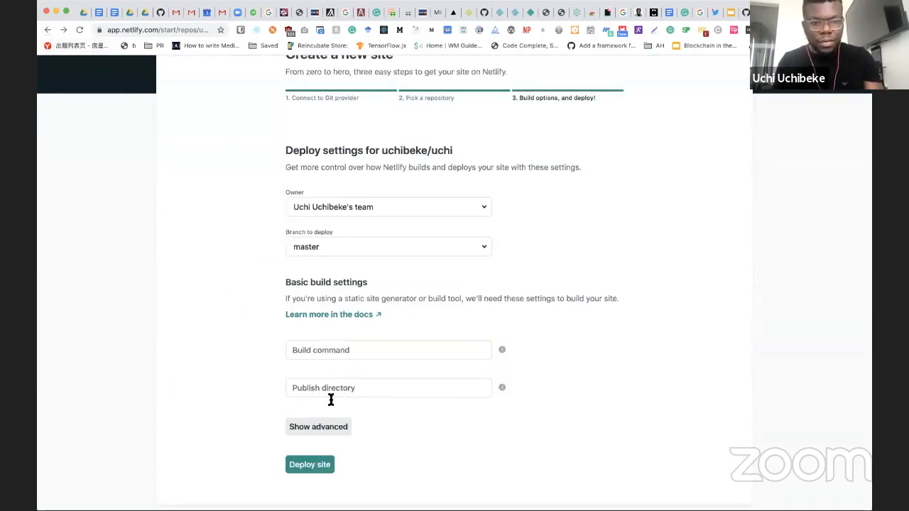
{"action": "left_click", "coordinate": [329, 394]}
{"action": "left_click", "coordinate": [314, 427]}
{"action": "left_click", "coordinate": [346, 390]}
{"action": "type", "text": "dist"}
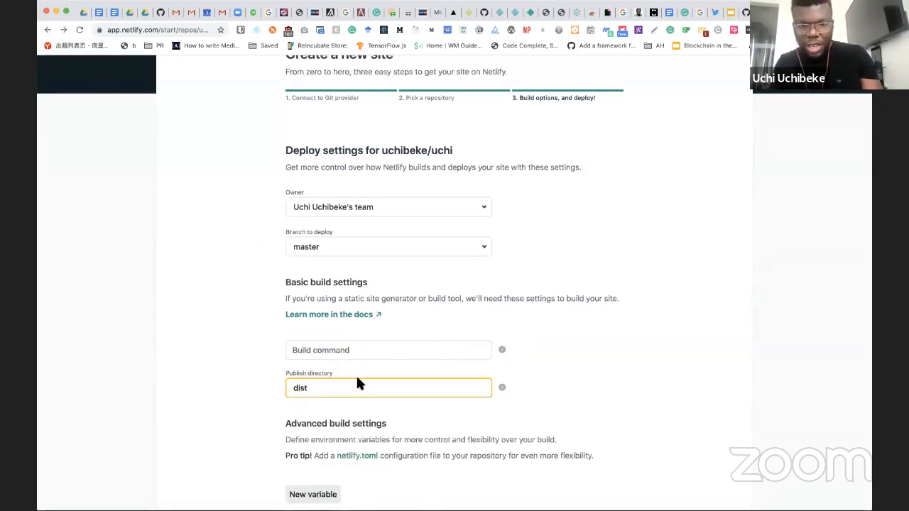
{"action": "left_click", "coordinate": [367, 349]}
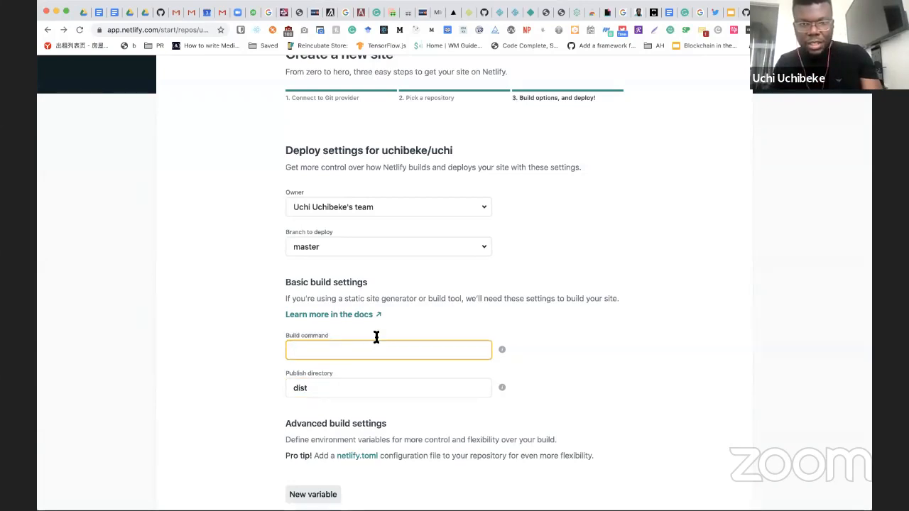
{"action": "scroll", "coordinate": [435, 298], "scroll_direction": "up", "scroll_amount": 3}
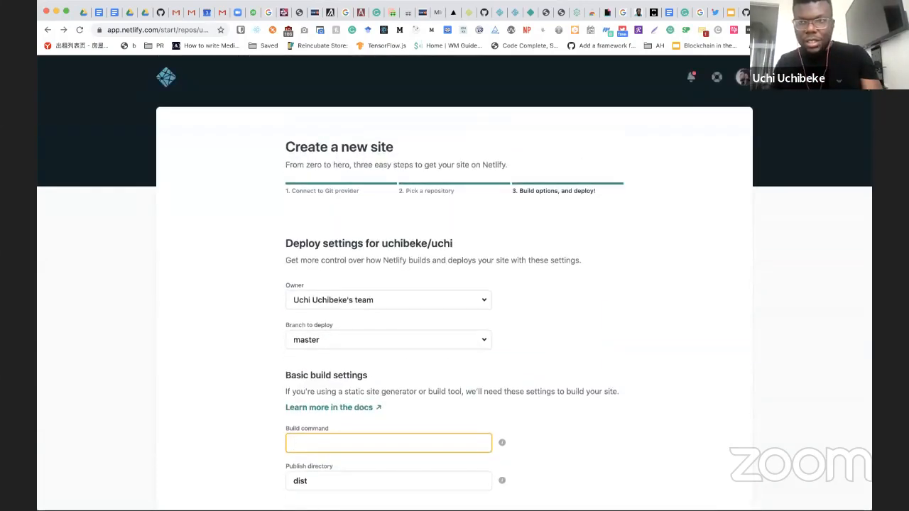
- Open the existing test-site3 site in the team's site list and examine its Build & deploy settings
{"action": "left_click", "coordinate": [499, 13]}
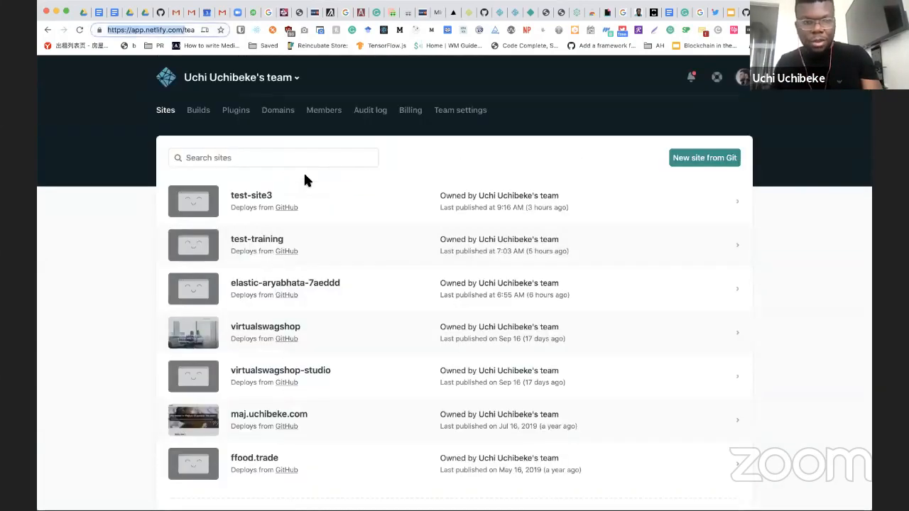
{"action": "left_click", "coordinate": [250, 197]}
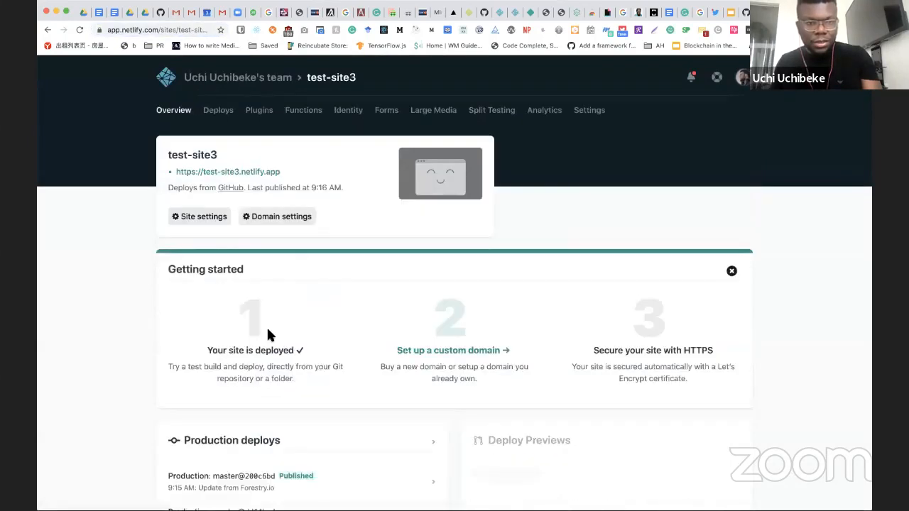
{"action": "scroll", "coordinate": [266, 326], "scroll_direction": "down", "scroll_amount": 1}
{"action": "left_click", "coordinate": [221, 192]}
{"action": "scroll", "coordinate": [220, 234], "scroll_direction": "down", "scroll_amount": 2}
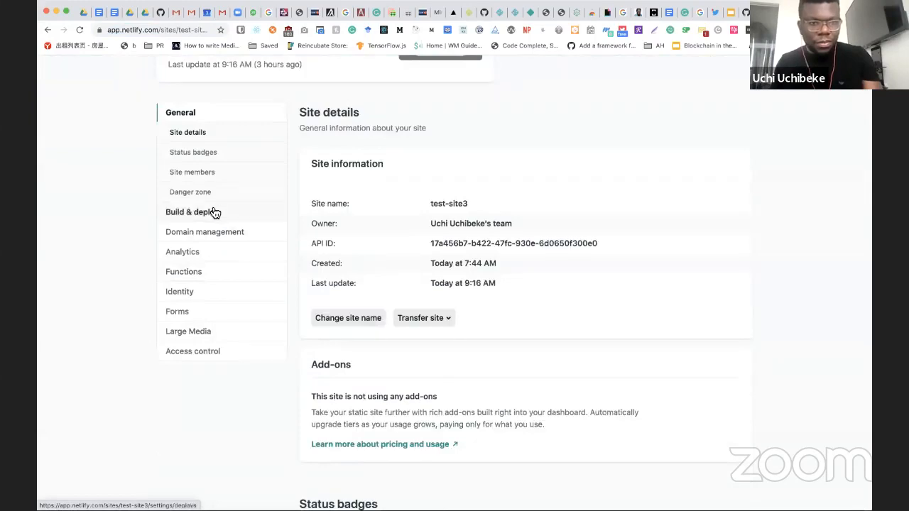
{"action": "left_click", "coordinate": [211, 212]}
{"action": "scroll", "coordinate": [458, 332], "scroll_direction": "down", "scroll_amount": 10}
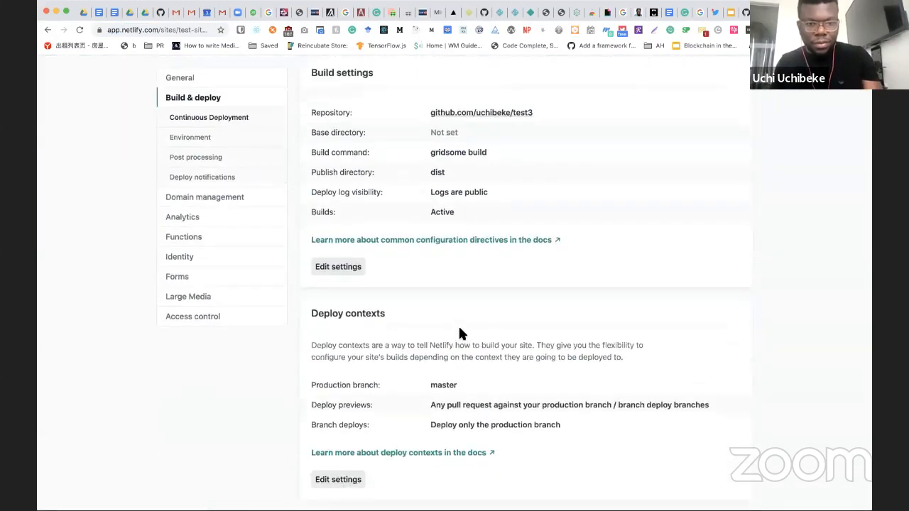
{"action": "scroll", "coordinate": [459, 334], "scroll_direction": "up", "scroll_amount": 3}
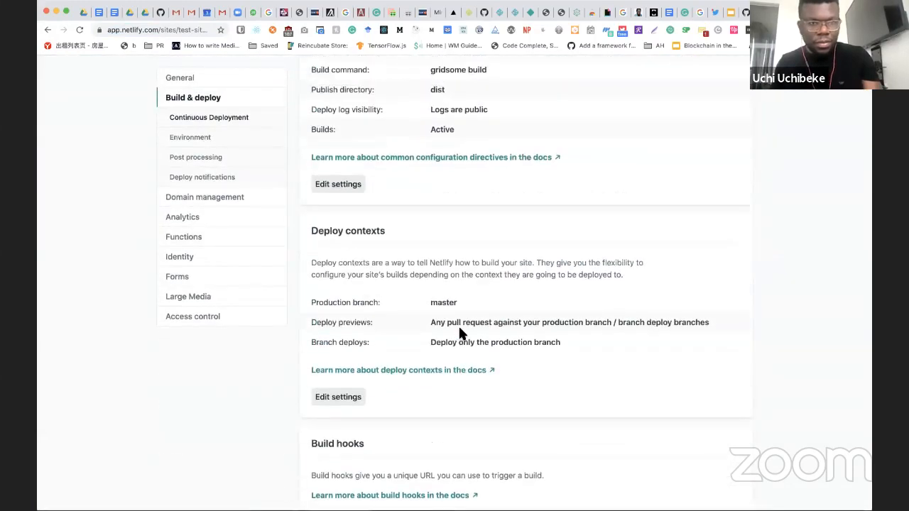
- Open test-site3's continuous deployment build settings for editing and select the whole build command
{"action": "left_click", "coordinate": [216, 121]}
{"action": "left_click", "coordinate": [355, 313]}
{"action": "scroll", "coordinate": [498, 229], "scroll_direction": "down", "scroll_amount": 5}
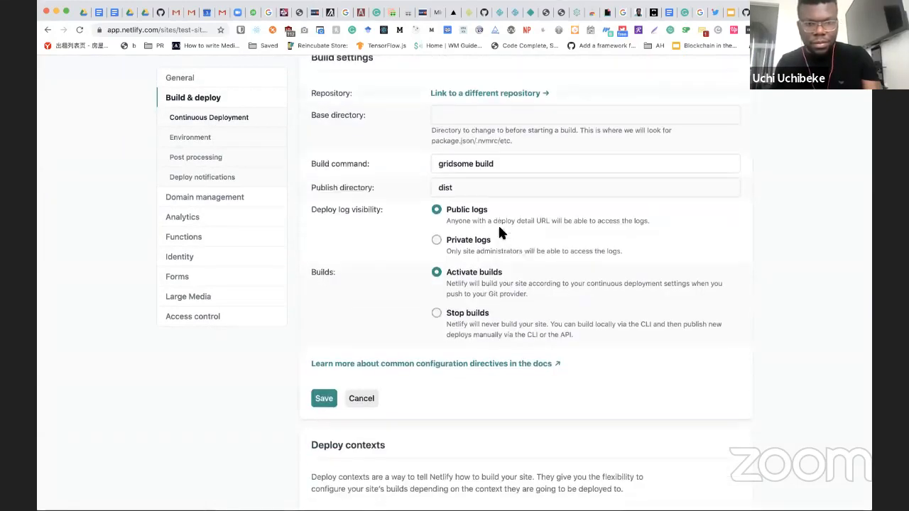
{"action": "scroll", "coordinate": [574, 239], "scroll_direction": "up", "scroll_amount": 4}
{"action": "left_click", "coordinate": [509, 211]}
{"action": "key", "text": "super+a"}
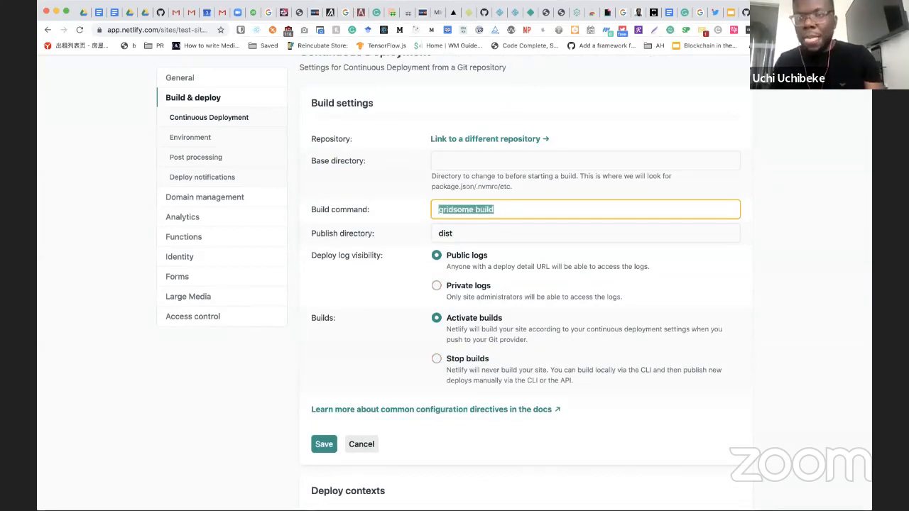
- Return from the new site's deploy settings to the repository list and try to load app.netlify.com in the same tab
{"action": "left_click", "coordinate": [845, 12]}
{"action": "left_click", "coordinate": [831, 12]}
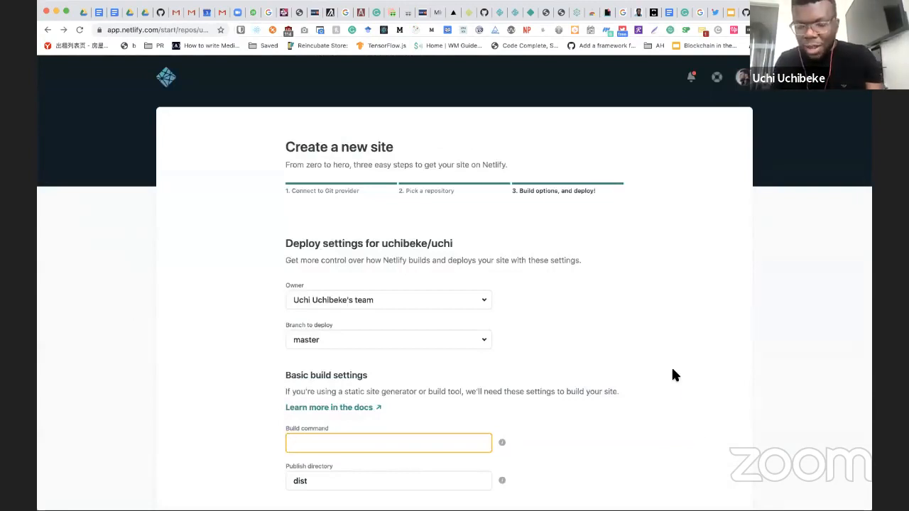
{"action": "left_click", "coordinate": [47, 30]}
{"action": "left_click_drag", "start_coordinate": [202, 29], "coordinate": [158, 29]}
{"action": "key", "text": "BackSpace"}
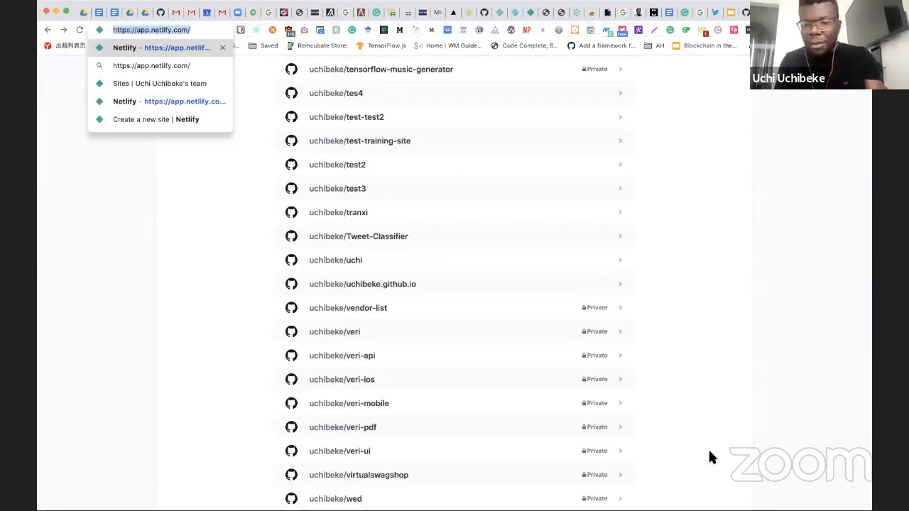
{"action": "left_click", "coordinate": [181, 354]}
{"action": "scroll", "coordinate": [181, 353], "scroll_direction": "up", "scroll_amount": 15}
{"action": "left_click", "coordinate": [184, 30]}
{"action": "key", "text": "Return"}
{"action": "scroll", "coordinate": [327, 183], "scroll_direction": "up", "scroll_amount": 1}
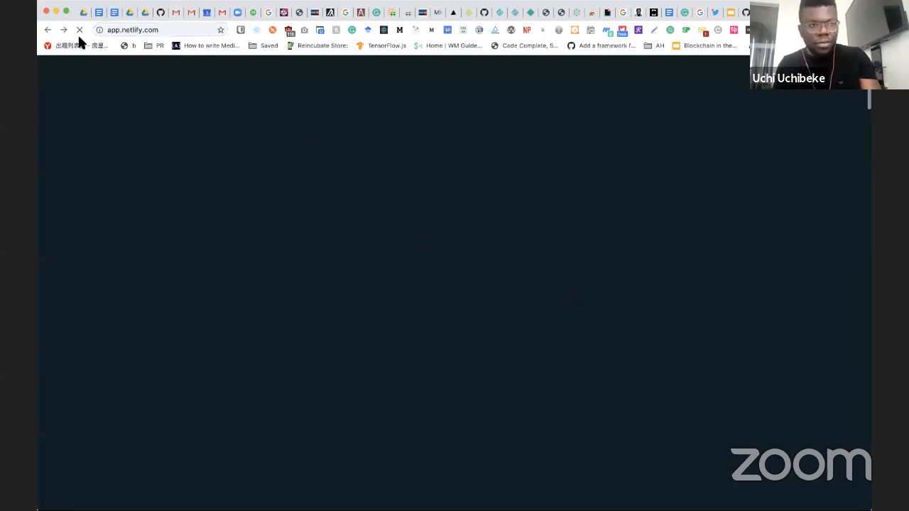
{"action": "left_click", "coordinate": [118, 31]}
{"action": "key", "text": "Return"}
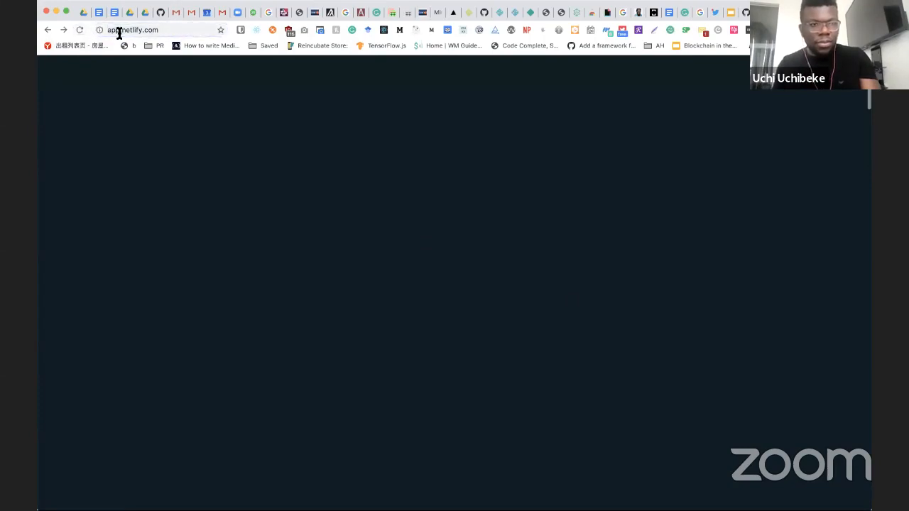
{"action": "left_click", "coordinate": [177, 31]}
{"action": "key", "text": "super+c"}
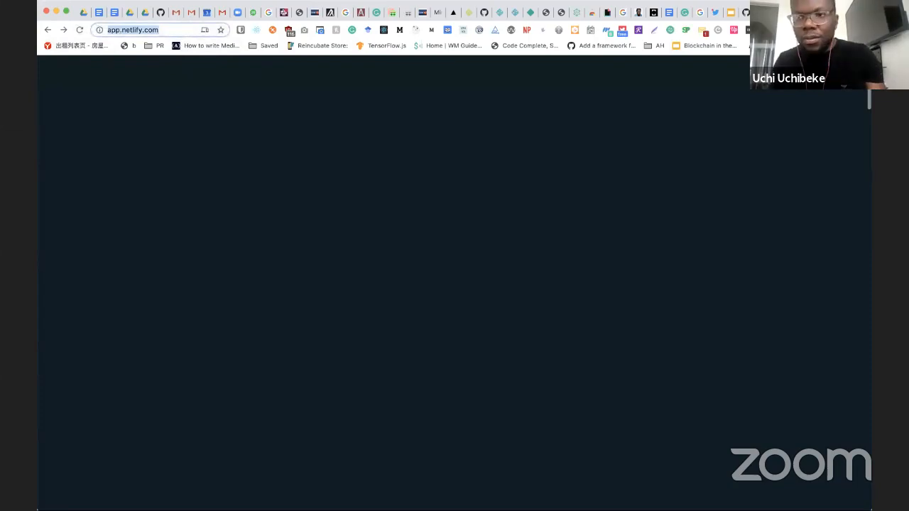
- Close the blank tab, load app.netlify.com in a new one, and start a new site from Git with GitHub as provider
{"action": "key", "text": "super+w"}
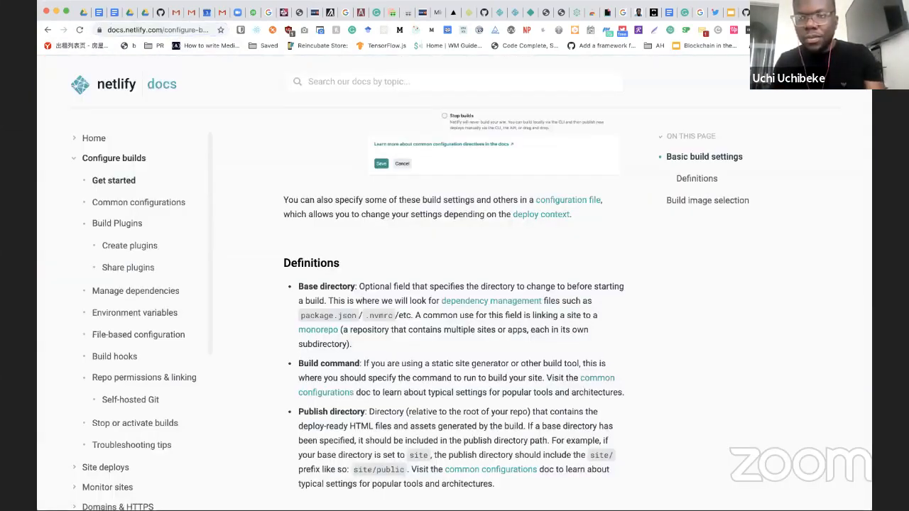
{"action": "key", "text": "super+t"}
{"action": "key", "text": "super+v"}
{"action": "key", "text": "Return"}
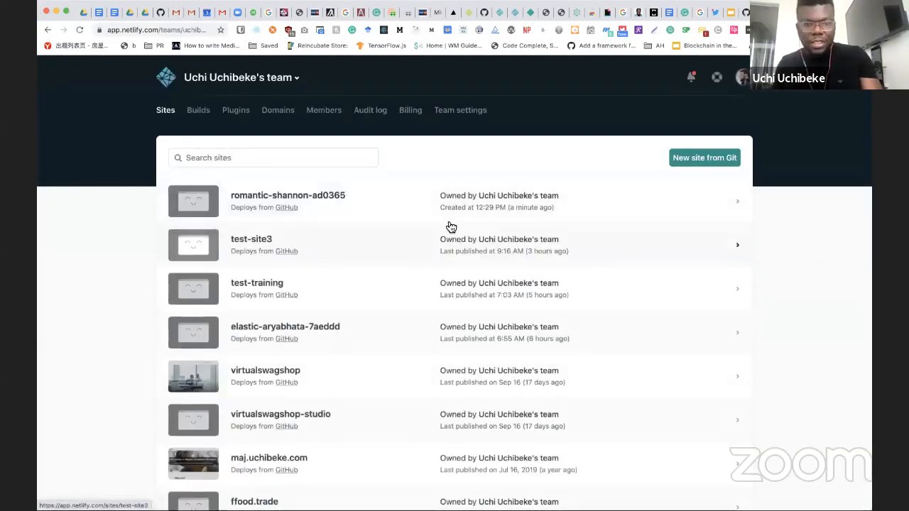
{"action": "left_click", "coordinate": [703, 157]}
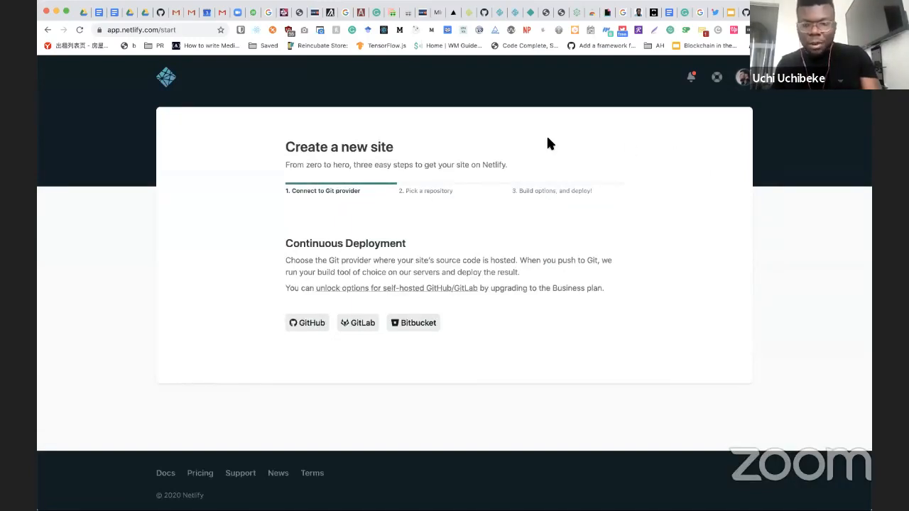
{"action": "left_click", "coordinate": [306, 325]}
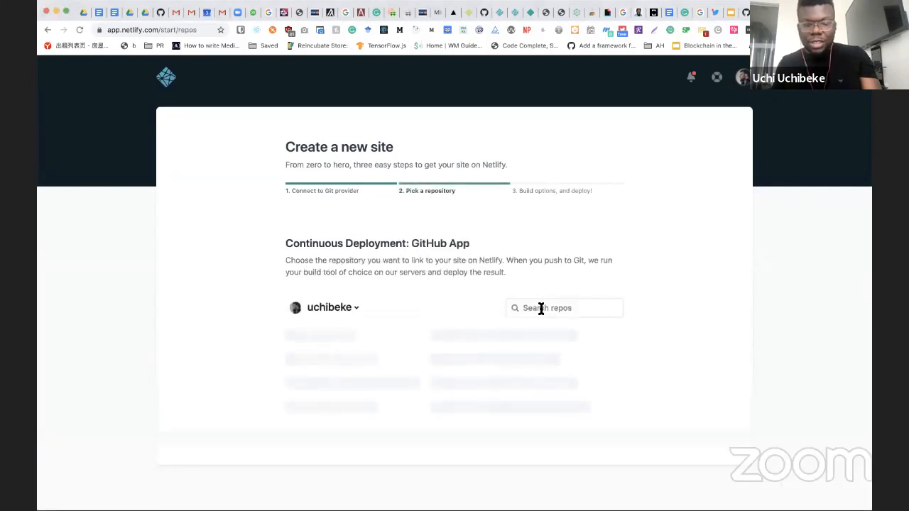
- Search the repositories for the owner's first name, pick the one with exactly that name, and show its basic build settings
{"action": "scroll", "coordinate": [541, 309], "scroll_direction": "down", "scroll_amount": 2}
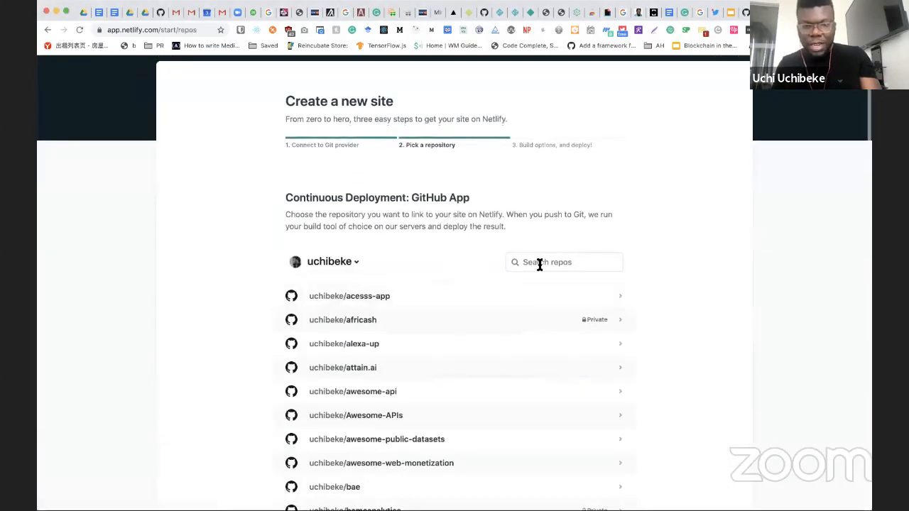
{"action": "left_click", "coordinate": [558, 263]}
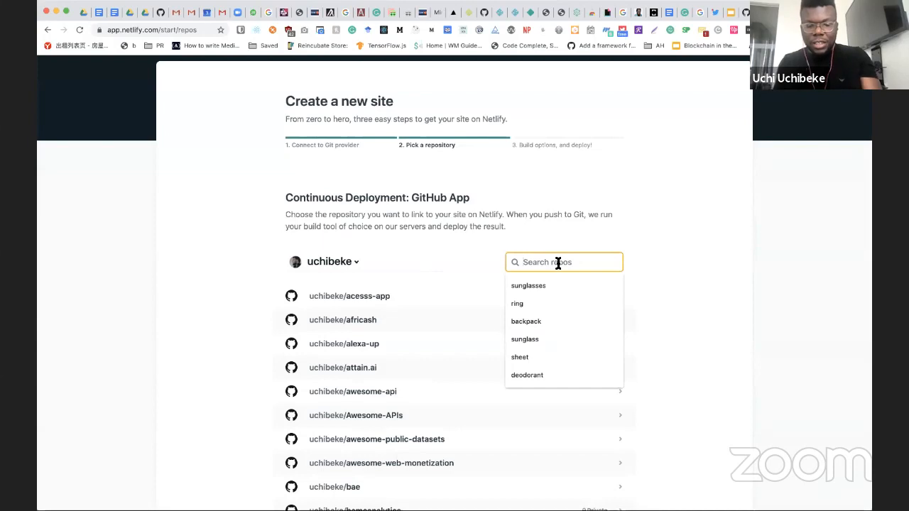
{"action": "type", "text": "uchi"}
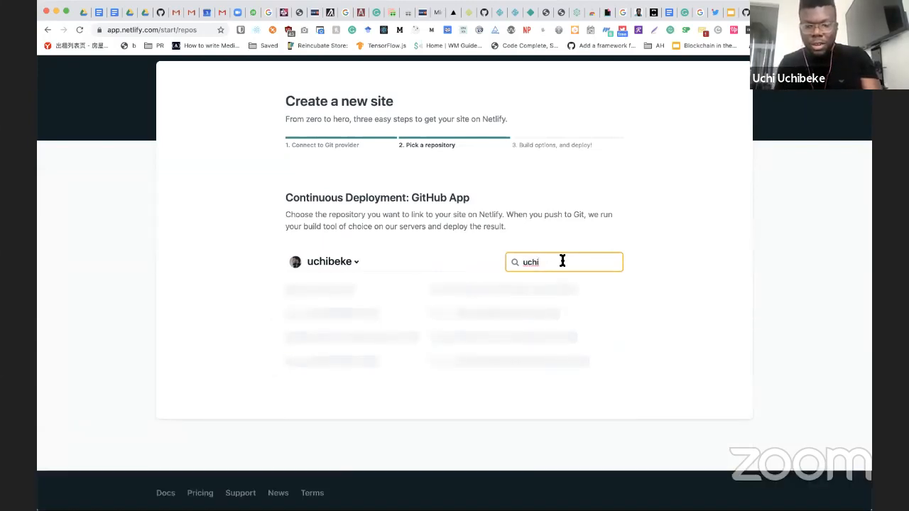
{"action": "scroll", "coordinate": [568, 345], "scroll_direction": "down", "scroll_amount": 15}
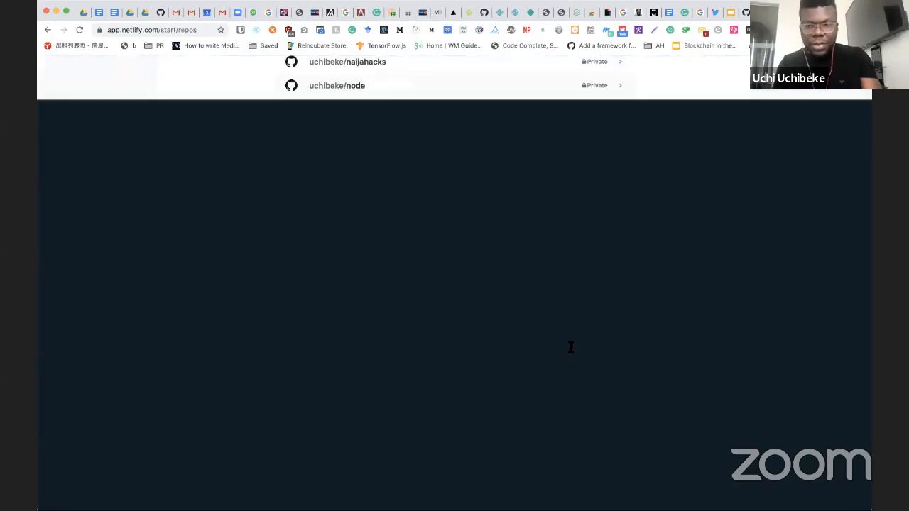
{"action": "scroll", "coordinate": [570, 347], "scroll_direction": "down", "scroll_amount": 5}
{"action": "scroll", "coordinate": [484, 393], "scroll_direction": "down", "scroll_amount": 10}
{"action": "scroll", "coordinate": [484, 393], "scroll_direction": "down", "scroll_amount": 5}
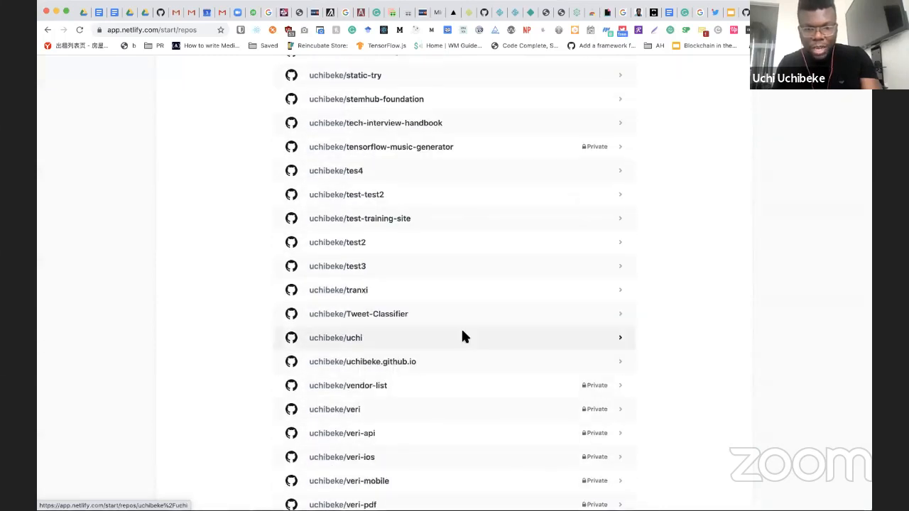
{"action": "left_click", "coordinate": [463, 336]}
{"action": "scroll", "coordinate": [428, 317], "scroll_direction": "down", "scroll_amount": 3}
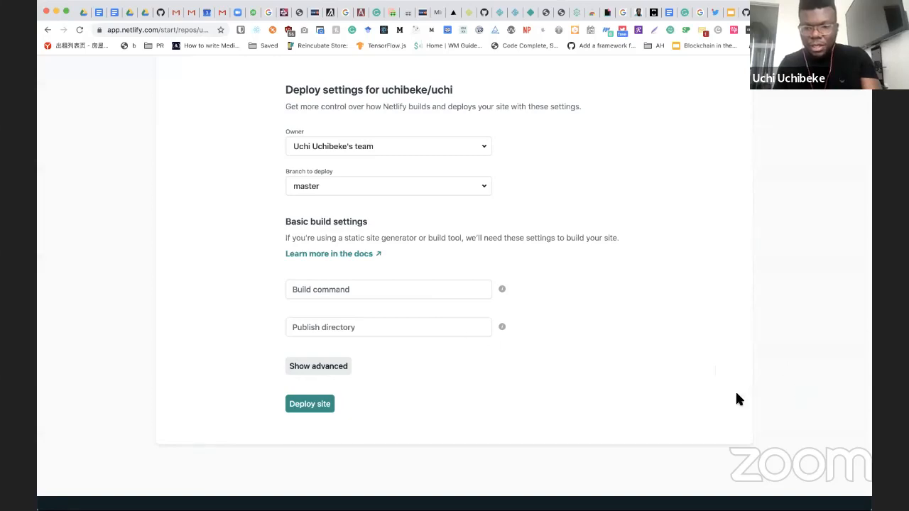
- Set the build command to gridsome build, replacing the wrongly pasted web address
{"action": "left_click", "coordinate": [438, 293]}
{"action": "key", "text": "ctrl+v"}
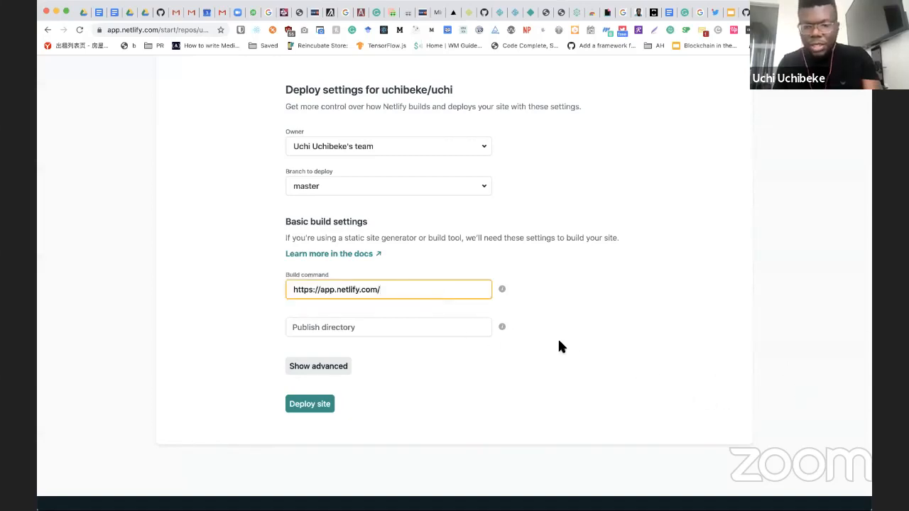
{"action": "key", "text": "ctrl+a"}
{"action": "type", "text": "gridsome build"}
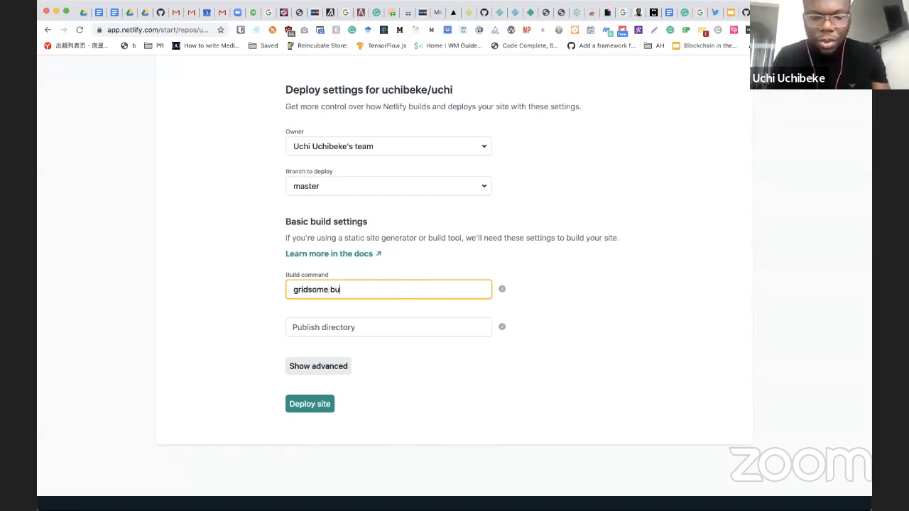
- Set the publish directory to dist, after checking the hint for the build command
{"action": "left_click", "coordinate": [502, 289]}
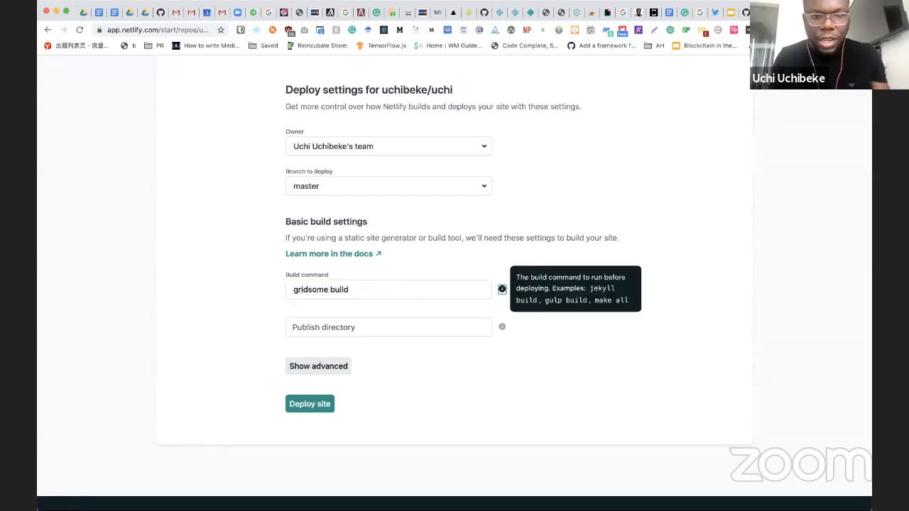
{"action": "left_click", "coordinate": [458, 328]}
{"action": "type", "text": "dist"}
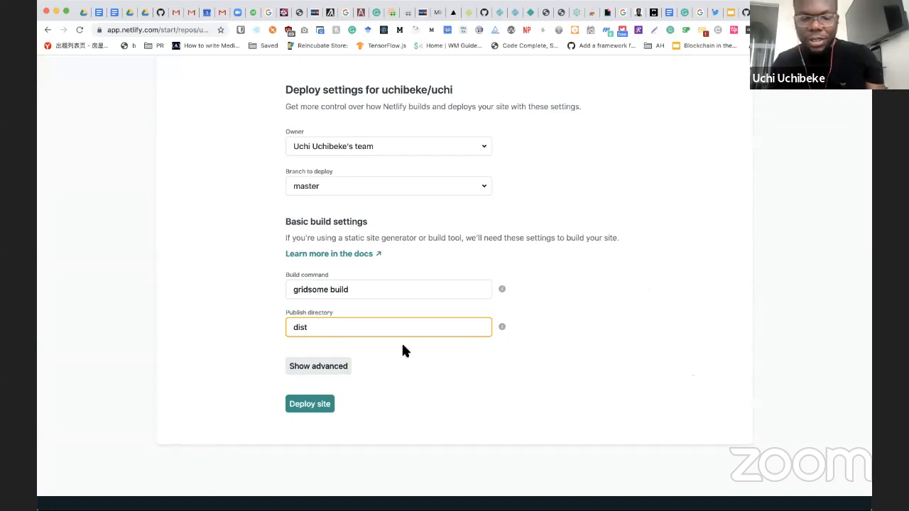
- Review the build command and publish directory entries in the deploy settings
{"action": "double_click", "coordinate": [336, 288]}
{"action": "left_click", "coordinate": [302, 319]}
{"action": "double_click", "coordinate": [298, 313]}
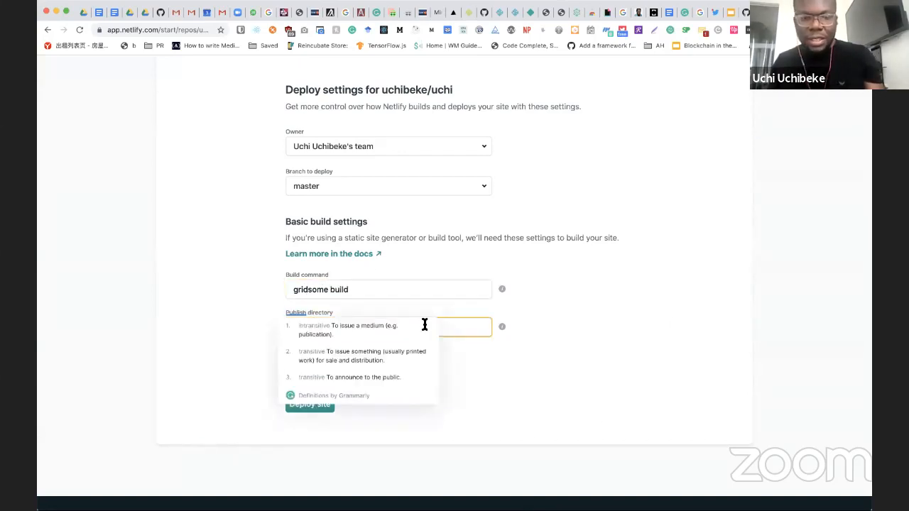
{"action": "left_click", "coordinate": [473, 358]}
{"action": "left_click", "coordinate": [311, 409]}
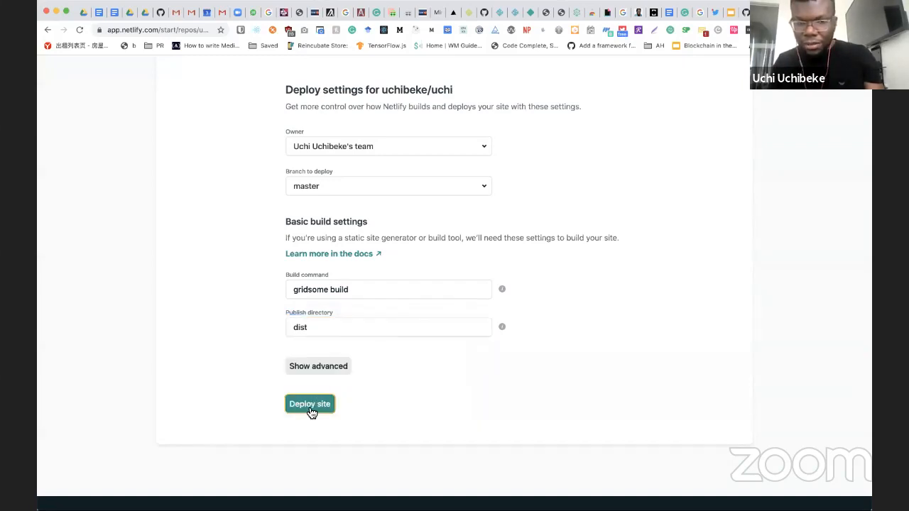
{"action": "left_click", "coordinate": [379, 293]}
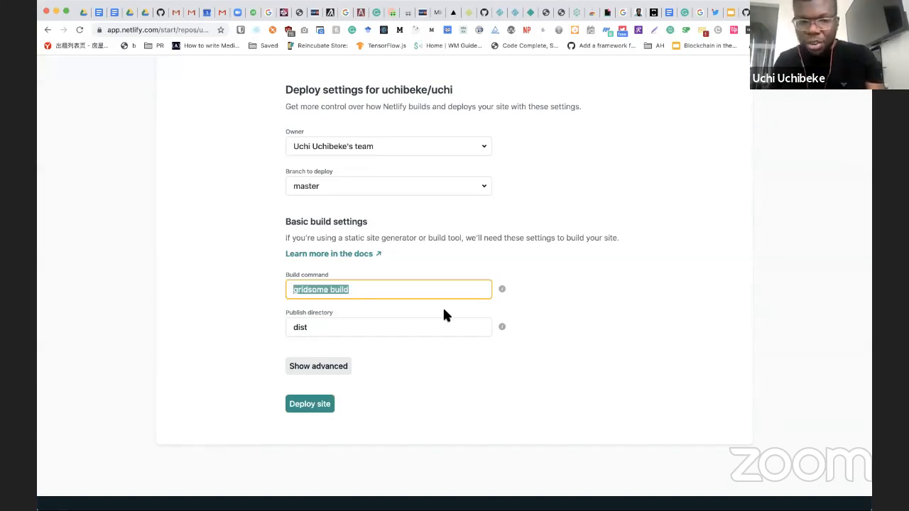
{"action": "left_click", "coordinate": [371, 327]}
{"action": "key", "text": "super+a"}
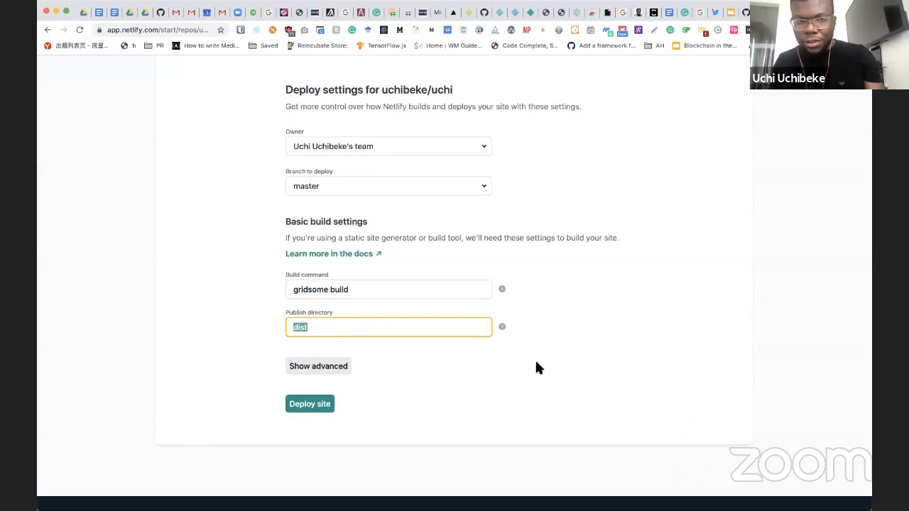
- Deploy the site with the entered build settings
{"action": "scroll", "coordinate": [536, 367], "scroll_direction": "up", "scroll_amount": 1}
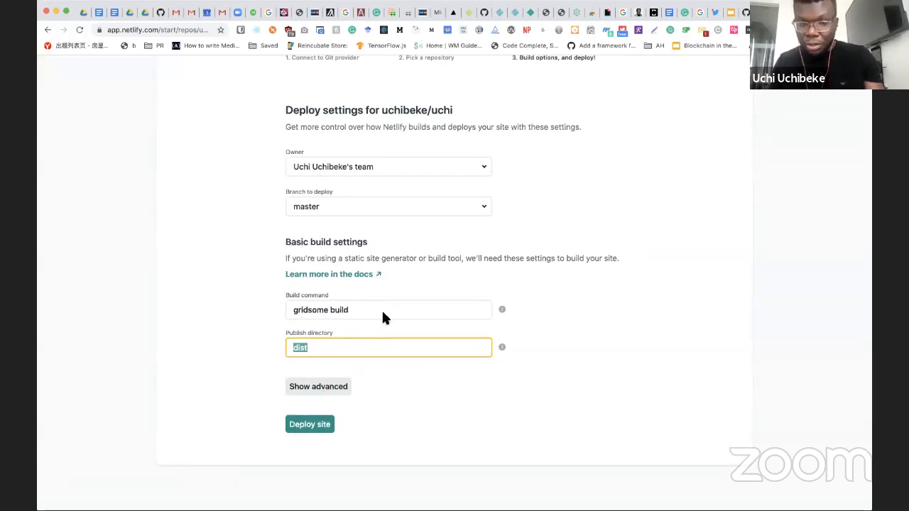
{"action": "left_click", "coordinate": [318, 348]}
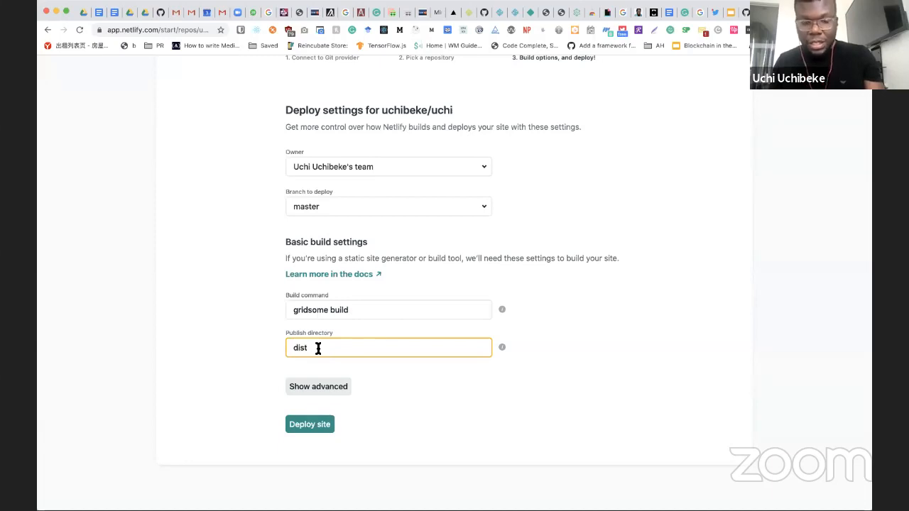
{"action": "left_click", "coordinate": [309, 426]}
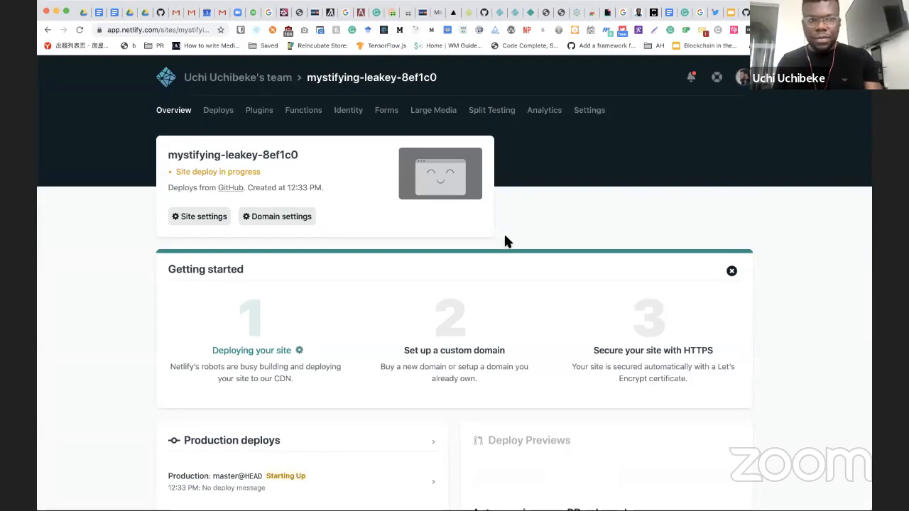
- Reload the new site's overview and check the progress of its production deploy
{"action": "left_click", "coordinate": [80, 31]}
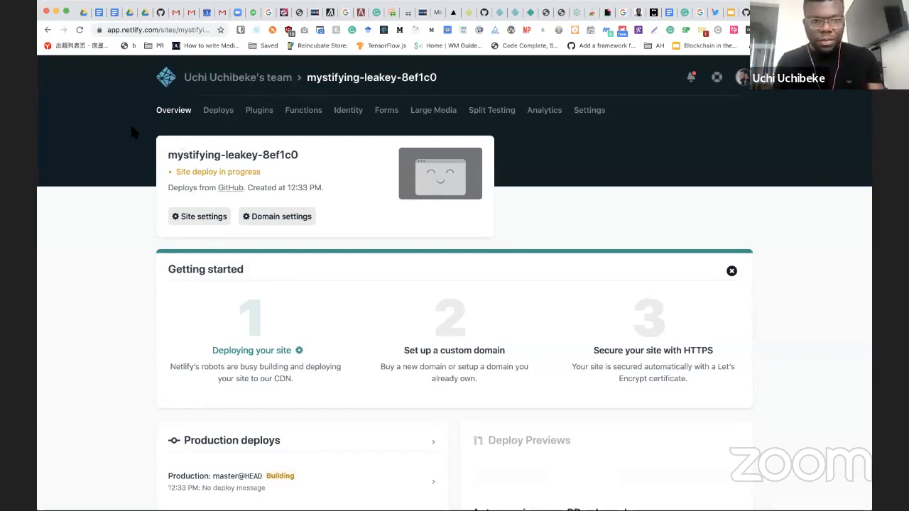
{"action": "key", "text": "Tab"}
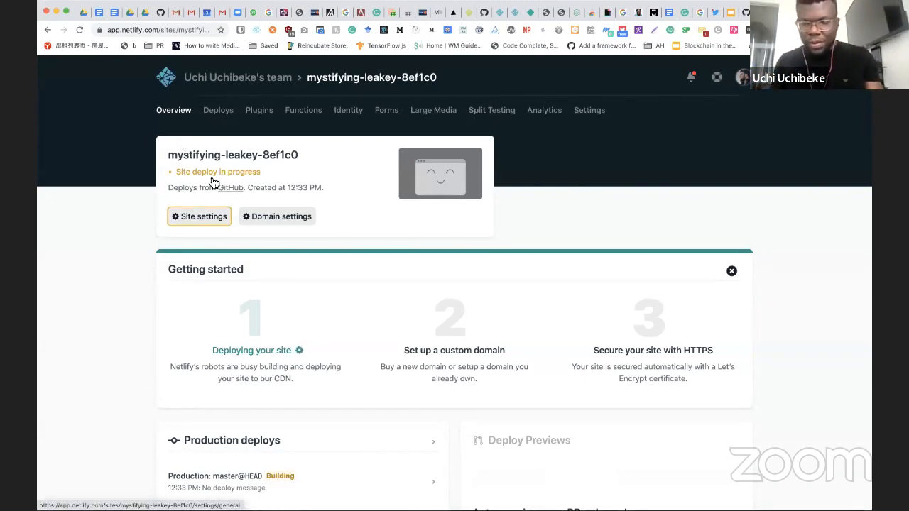
{"action": "left_click", "coordinate": [317, 266]}
{"action": "scroll", "coordinate": [317, 266], "scroll_direction": "down", "scroll_amount": 2}
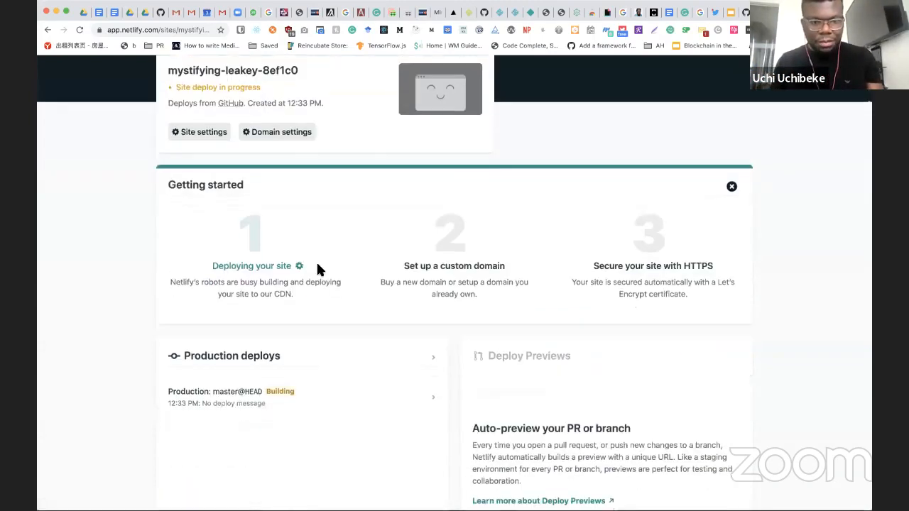
{"action": "scroll", "coordinate": [318, 270], "scroll_direction": "up", "scroll_amount": 2}
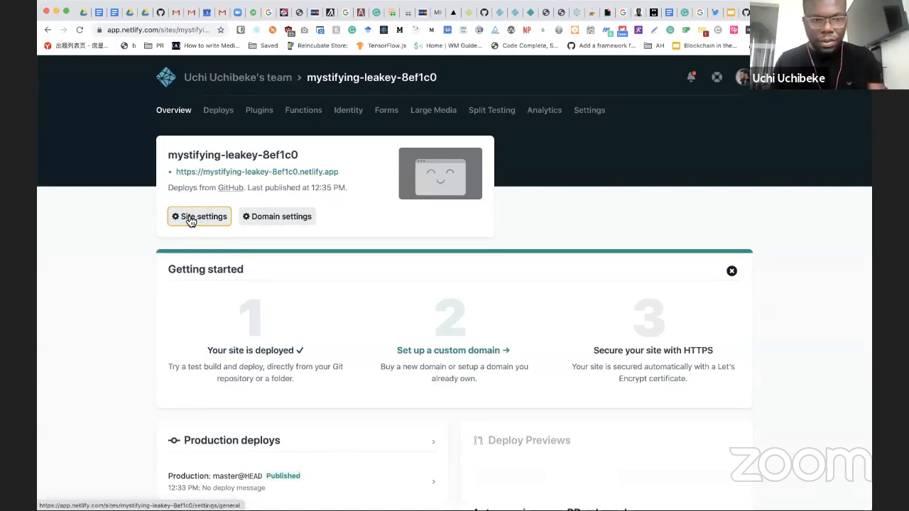
- Open the site settings, consult the Visit your Website slide in the Web Design presentation, and return to Netlify
{"action": "left_click", "coordinate": [190, 220]}
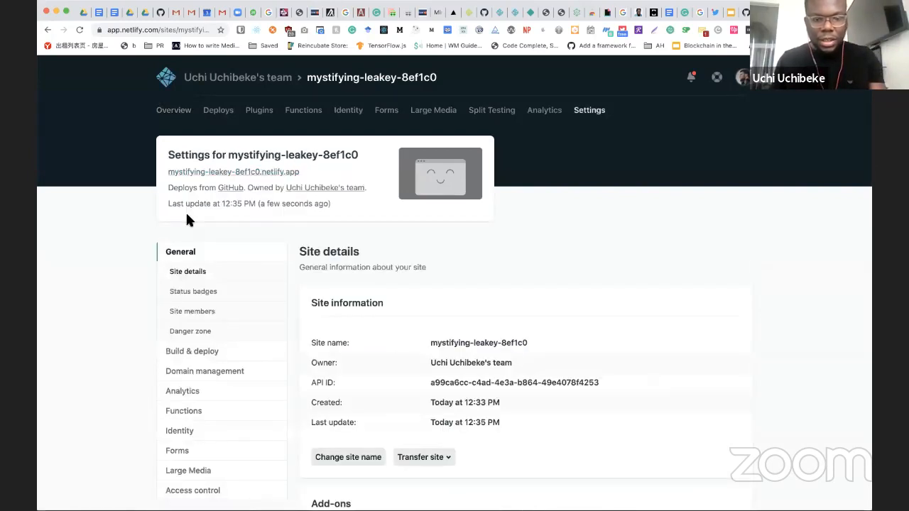
{"action": "left_click", "coordinate": [728, 15]}
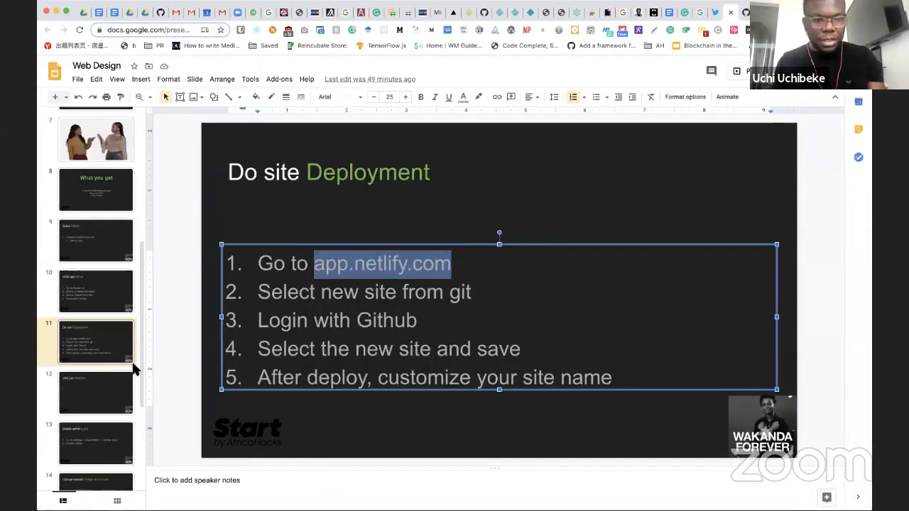
{"action": "left_click", "coordinate": [100, 388]}
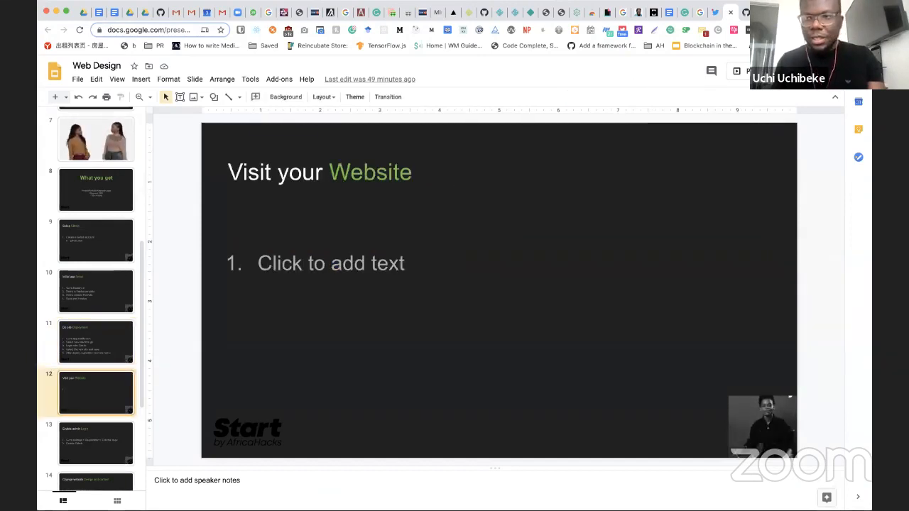
{"action": "left_click", "coordinate": [761, 13]}
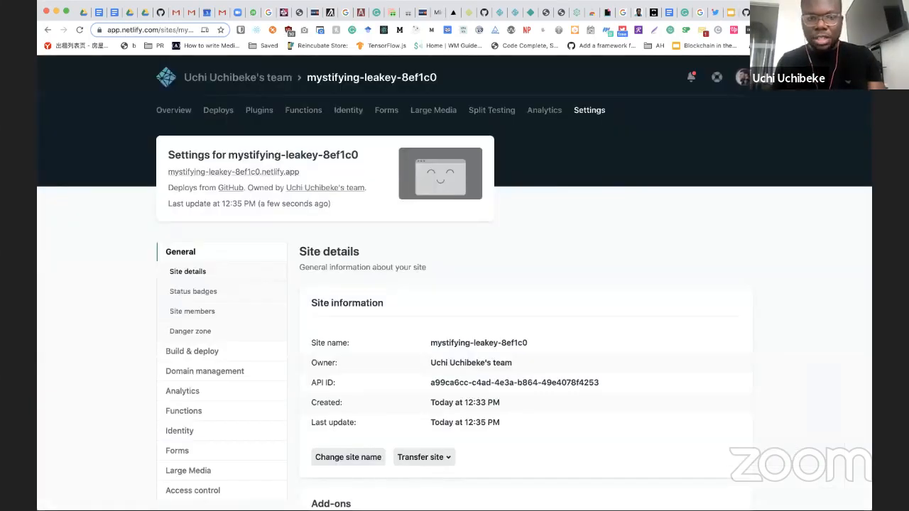
- Go back to the site overview and reopen the site settings from there
{"action": "scroll", "coordinate": [452, 248], "scroll_direction": "down", "scroll_amount": 1}
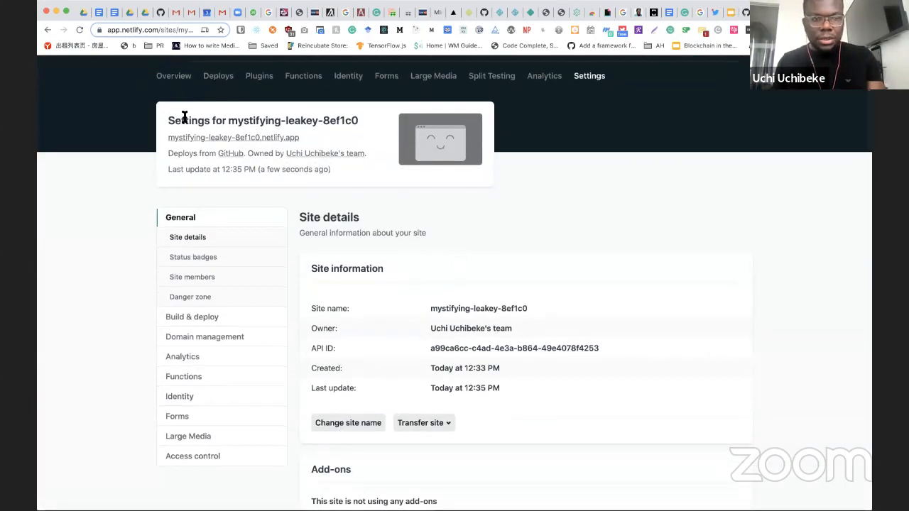
{"action": "left_click", "coordinate": [170, 78]}
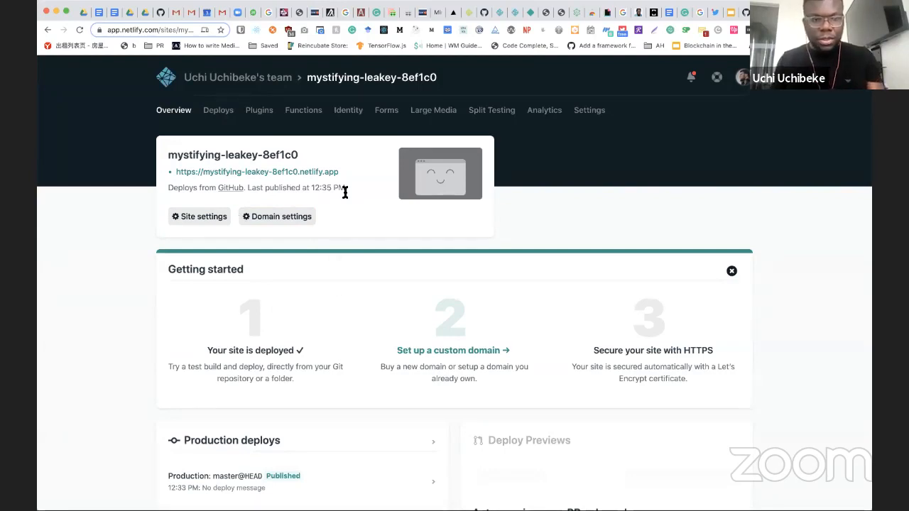
{"action": "left_click", "coordinate": [208, 219]}
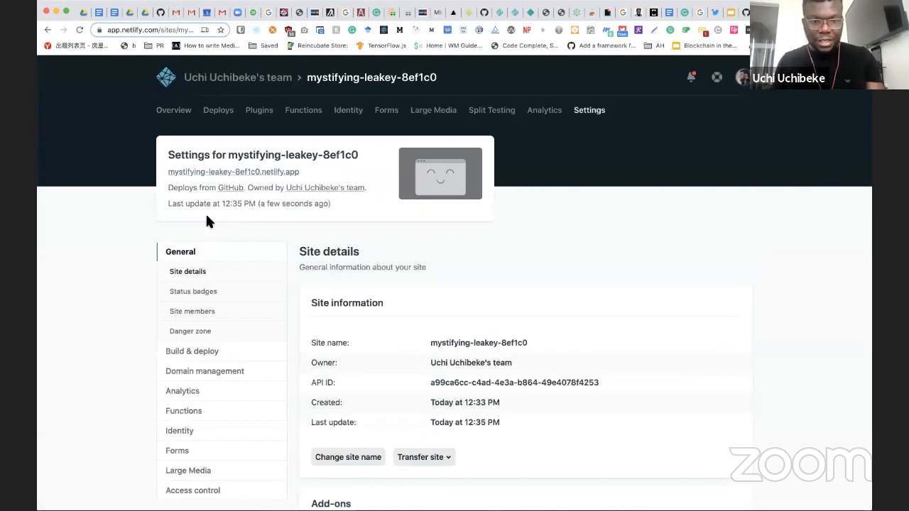
{"action": "scroll", "coordinate": [257, 265], "scroll_direction": "down", "scroll_amount": 3}
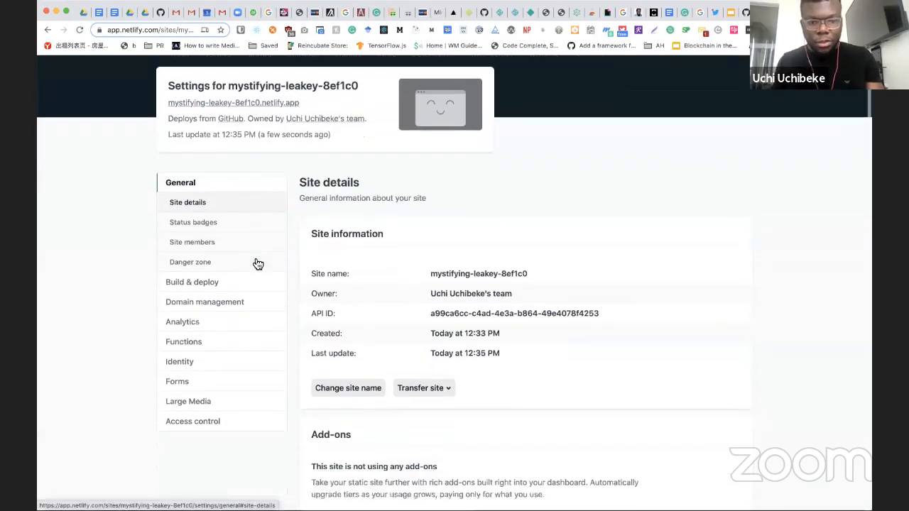
- Change the site name to the owner's first name in lowercase and save it
{"action": "left_click", "coordinate": [352, 357]}
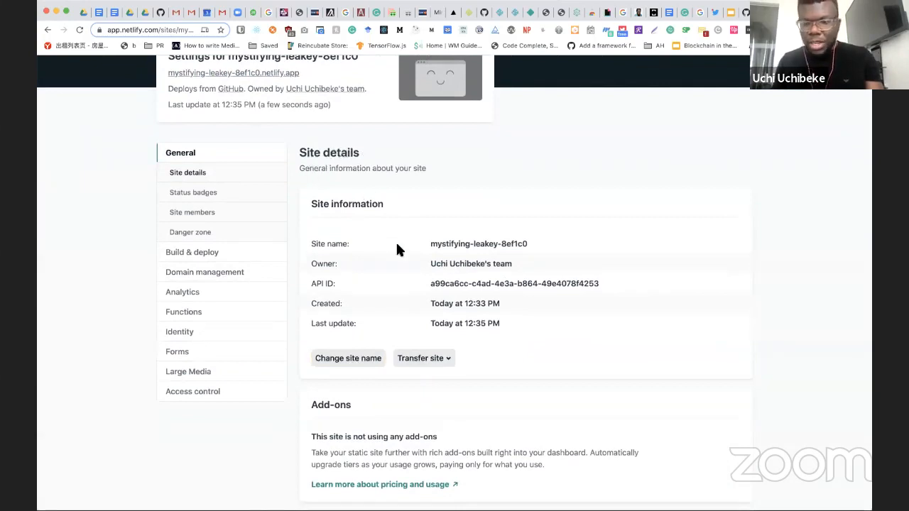
{"action": "left_click", "coordinate": [346, 362]}
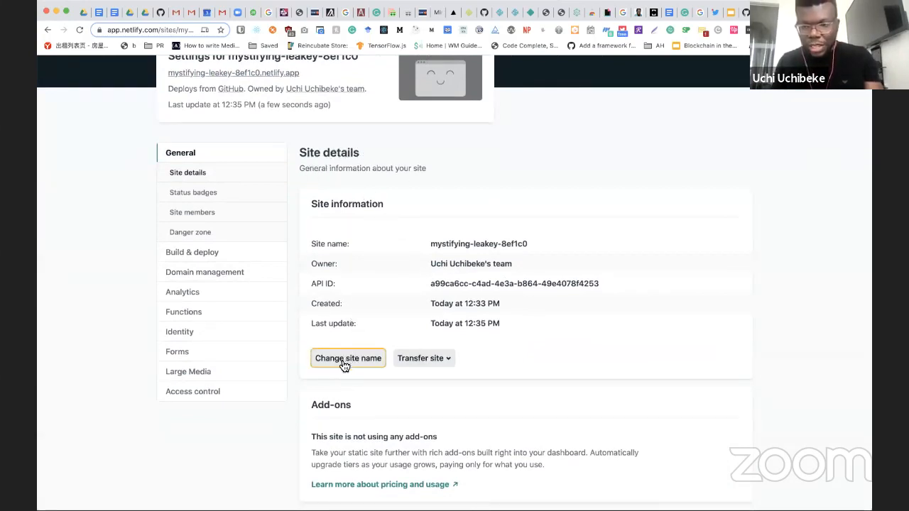
{"action": "left_click", "coordinate": [345, 361]}
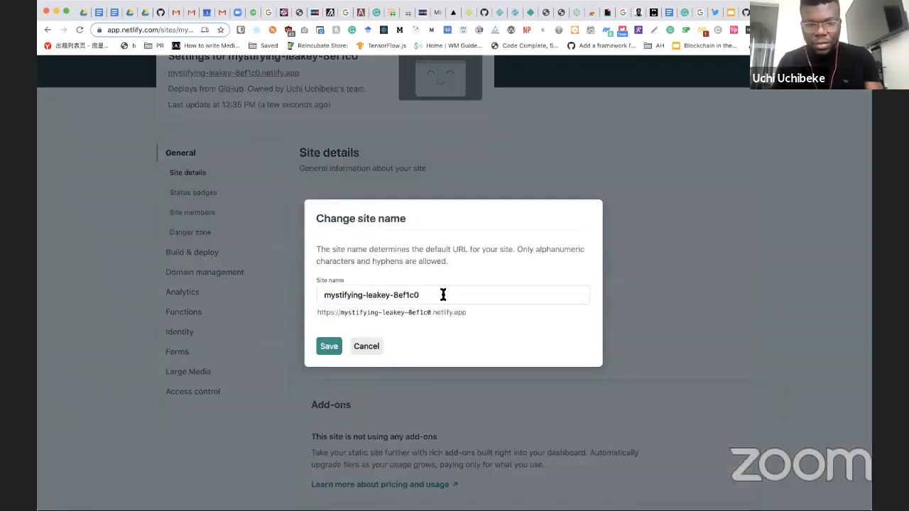
{"action": "triple_click", "coordinate": [443, 295]}
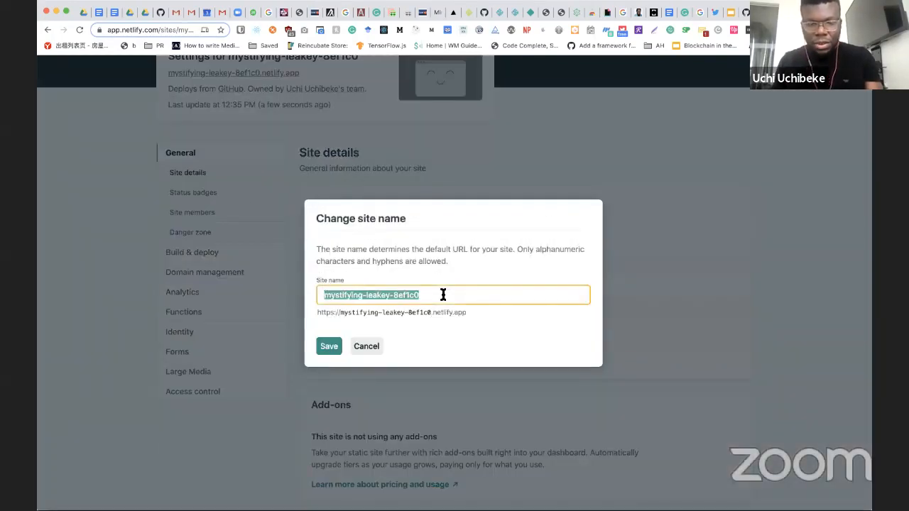
{"action": "type", "text": "uhi"}
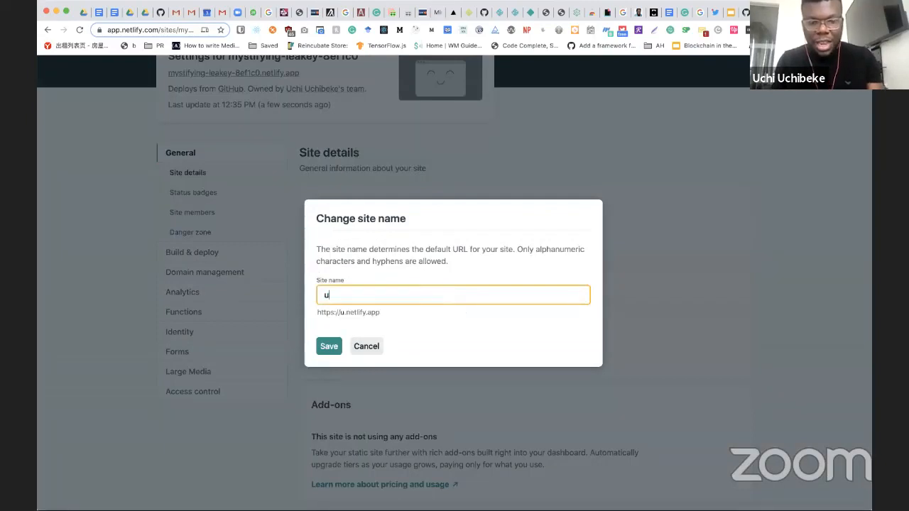
{"action": "key", "text": "BackSpace"}
{"action": "key", "text": "BackSpace"}
{"action": "key", "text": "BackSpace"}
{"action": "type", "text": "uchi"}
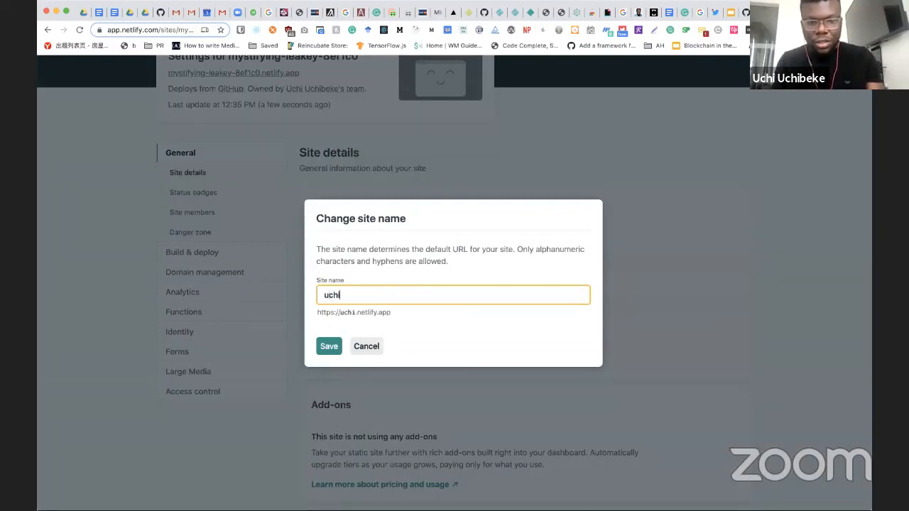
{"action": "left_click", "coordinate": [442, 316]}
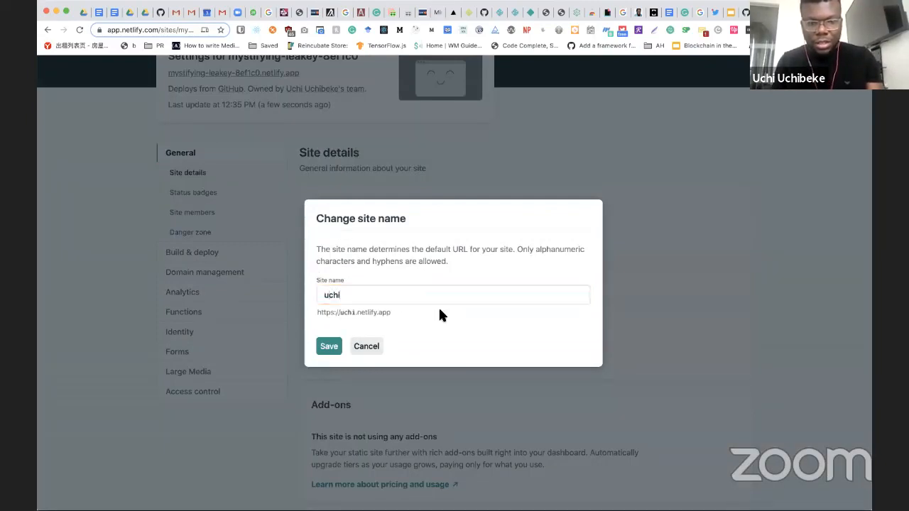
{"action": "left_click", "coordinate": [328, 345]}
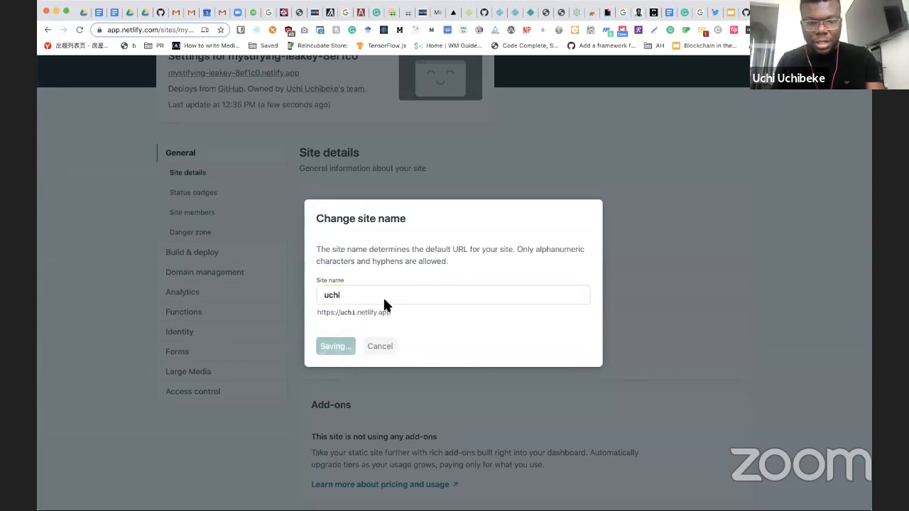
{"action": "scroll", "coordinate": [365, 284], "scroll_direction": "down", "scroll_amount": 2}
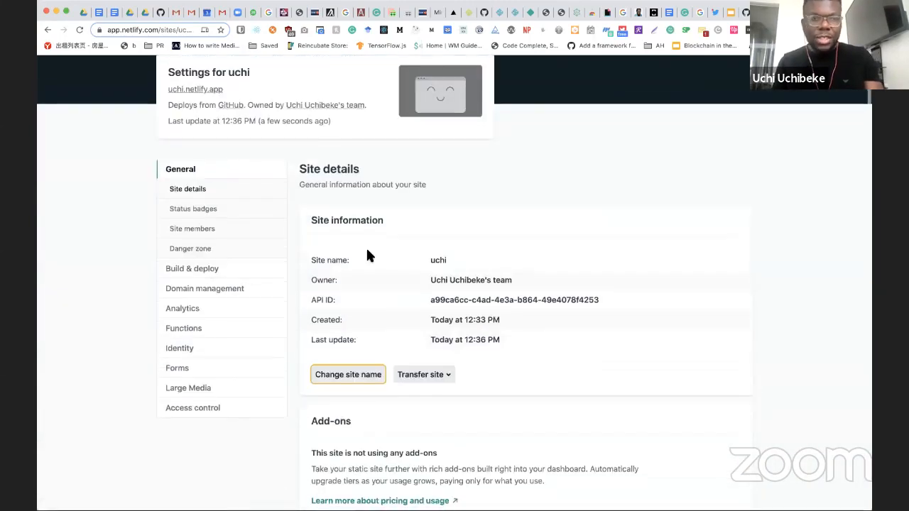
{"action": "scroll", "coordinate": [368, 254], "scroll_direction": "up", "scroll_amount": 3}
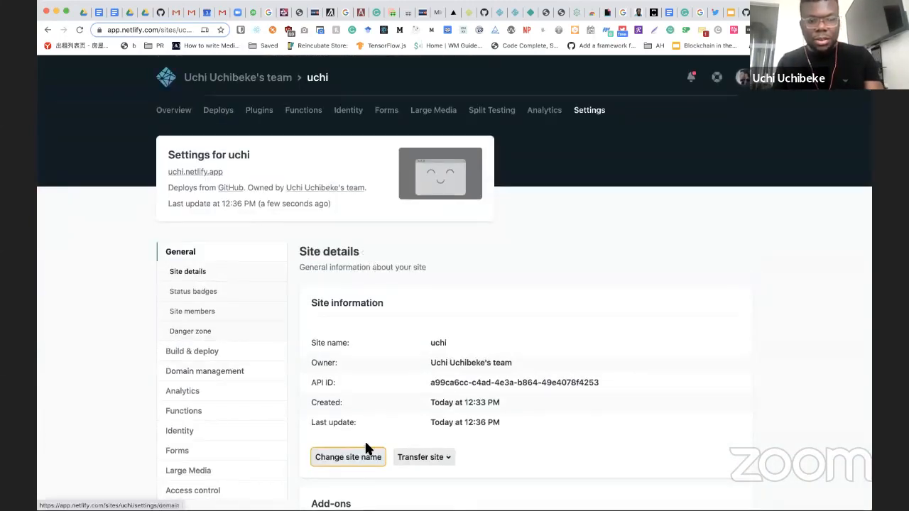
{"action": "left_click", "coordinate": [359, 460]}
{"action": "left_click", "coordinate": [372, 299]}
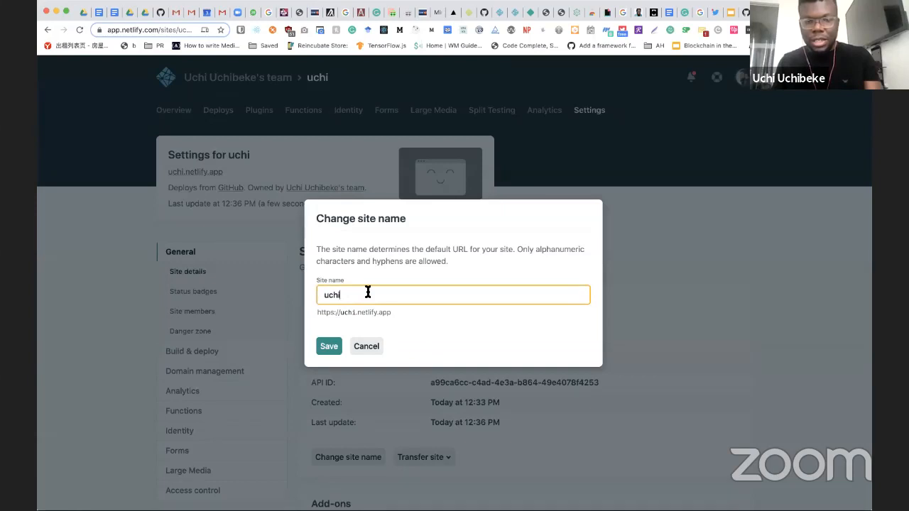
{"action": "type", "text": "-uc"}
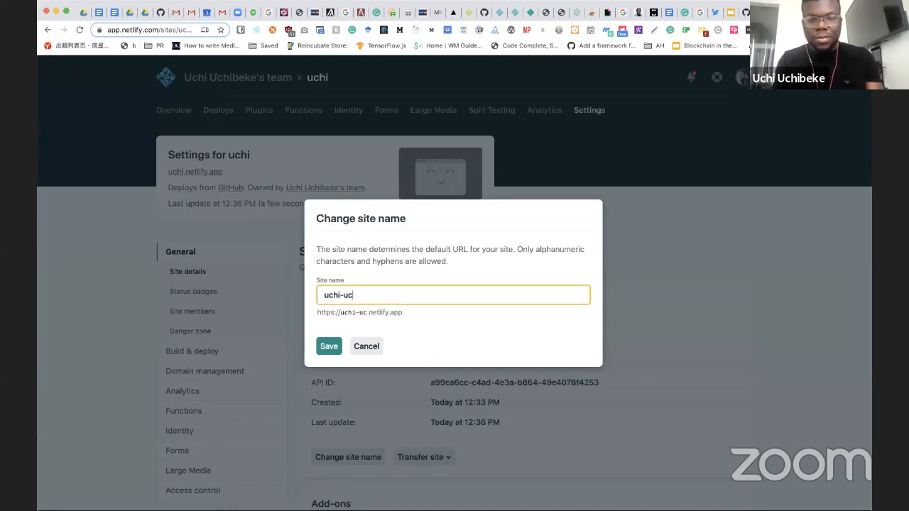
{"action": "type", "text": "hibeke"}
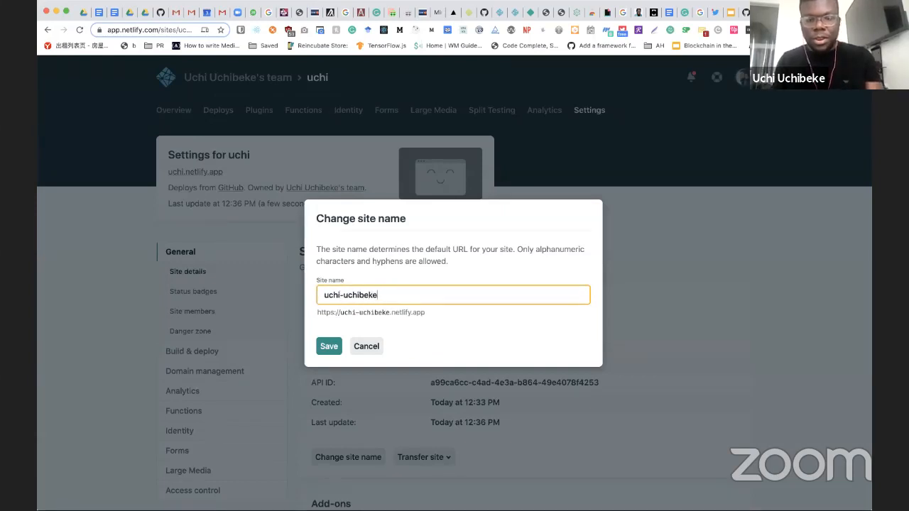
{"action": "key", "text": "BackSpace"}
{"action": "key", "text": "BackSpace"}
{"action": "key", "text": "BackSpace"}
{"action": "key", "text": "BackSpace"}
{"action": "key", "text": "BackSpace"}
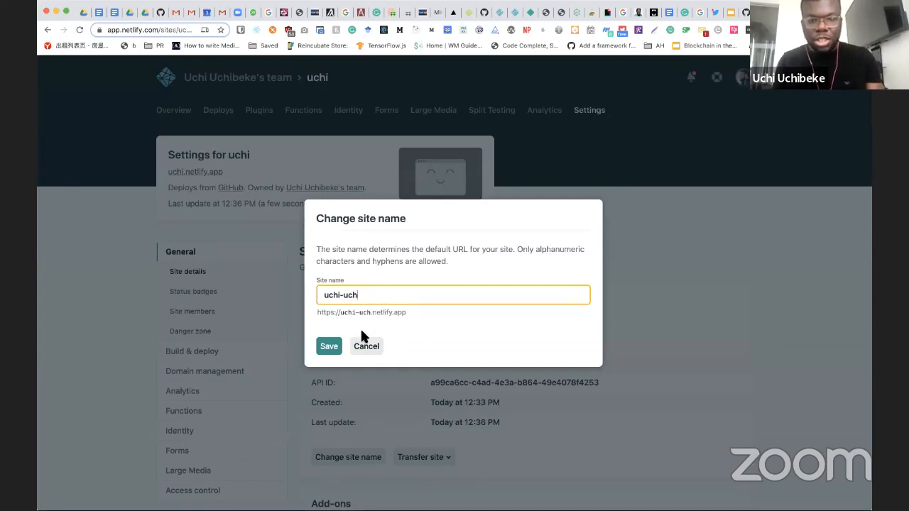
{"action": "key", "text": "BackSpace"}
{"action": "key", "text": "BackSpace"}
{"action": "key", "text": "BackSpace"}
{"action": "key", "text": "BackSpace"}
{"action": "left_click", "coordinate": [369, 348]}
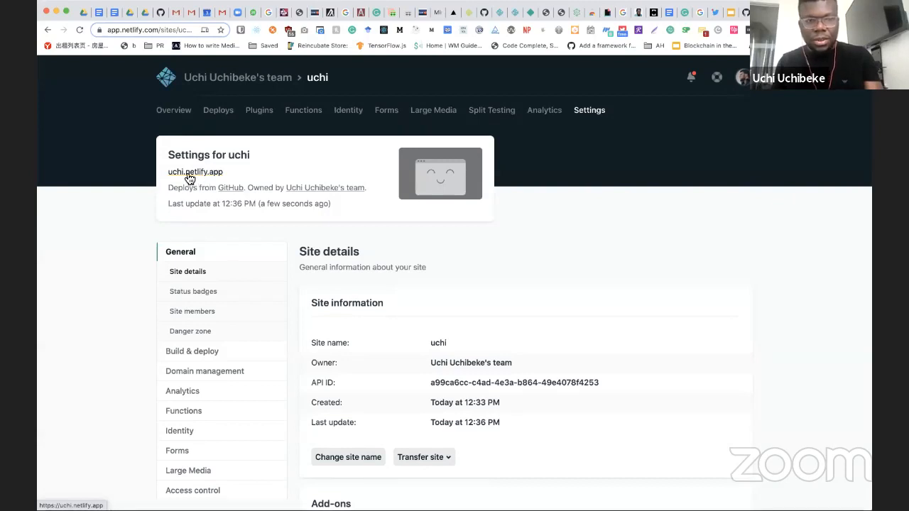
- Open the deployed site from its Netlify address and look through the home page's intro and project images
{"action": "left_click", "coordinate": [184, 175], "text": "super"}
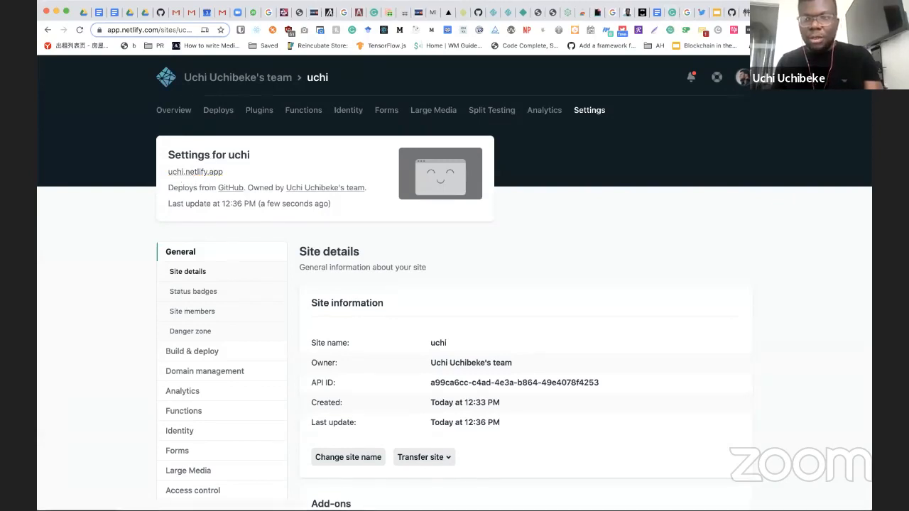
{"action": "left_click", "coordinate": [838, 12]}
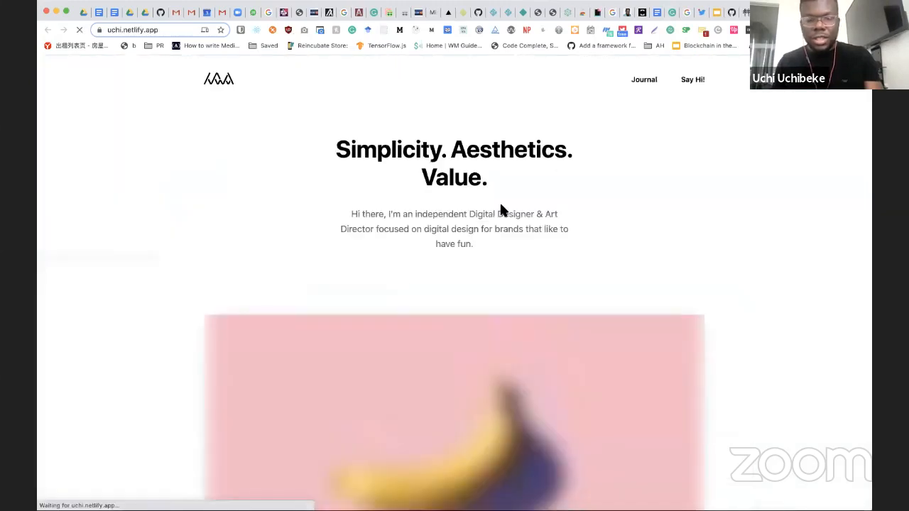
{"action": "scroll", "coordinate": [501, 206], "scroll_direction": "down", "scroll_amount": 4}
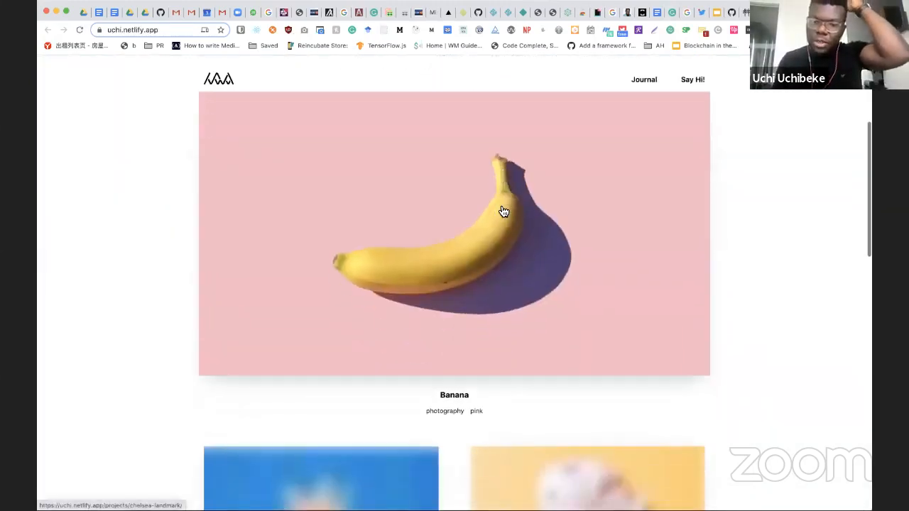
{"action": "scroll", "coordinate": [504, 212], "scroll_direction": "down", "scroll_amount": 3}
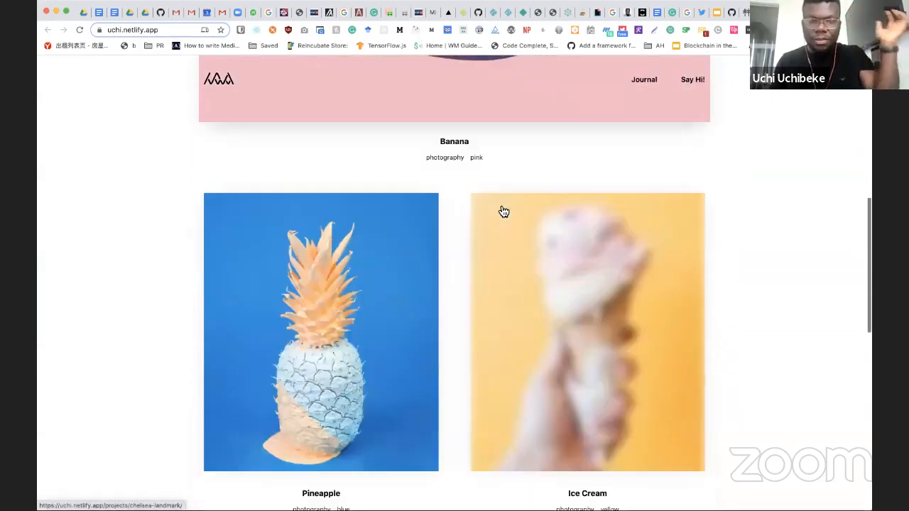
{"action": "scroll", "coordinate": [502, 210], "scroll_direction": "up", "scroll_amount": 7}
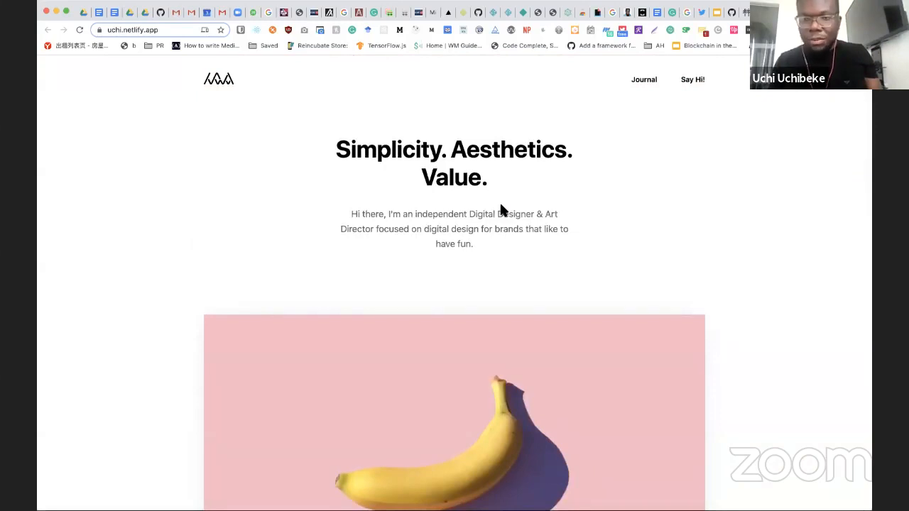
{"action": "scroll", "coordinate": [500, 209], "scroll_direction": "down", "scroll_amount": 1}
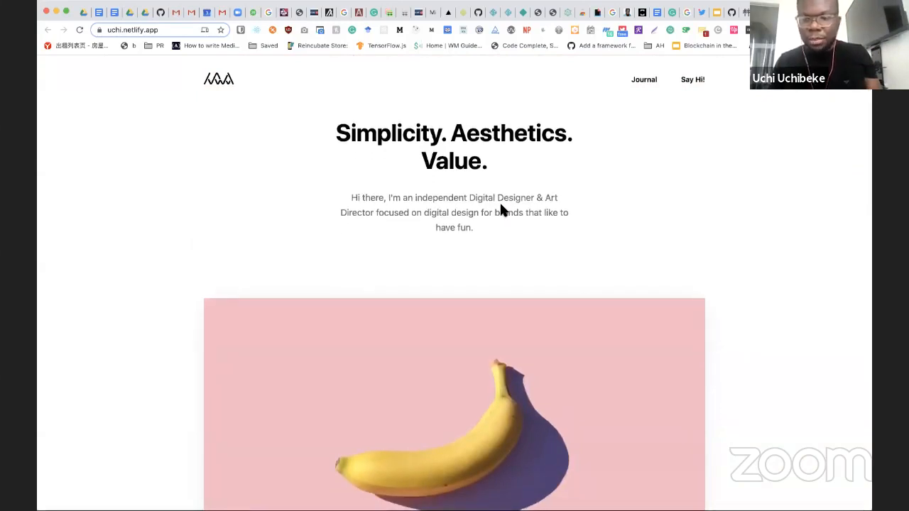
{"action": "scroll", "coordinate": [500, 210], "scroll_direction": "down", "scroll_amount": 1}
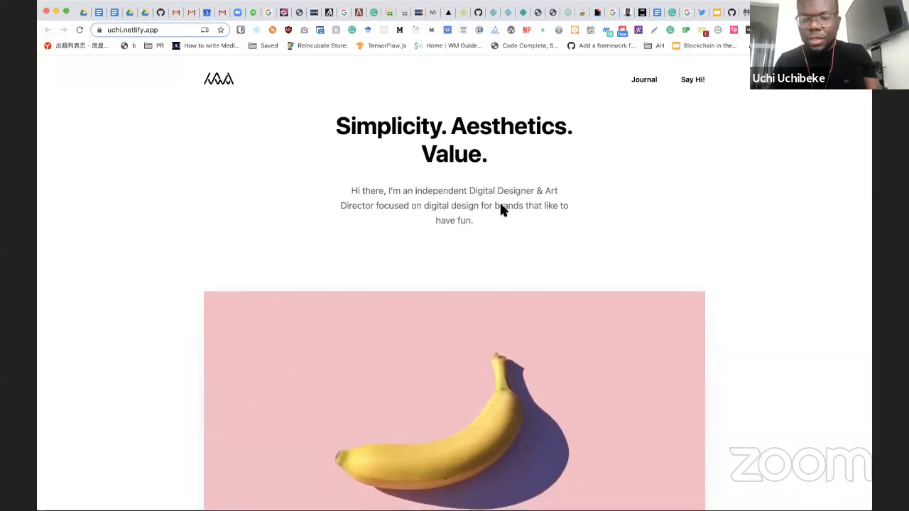
{"action": "scroll", "coordinate": [501, 206], "scroll_direction": "down", "scroll_amount": 3}
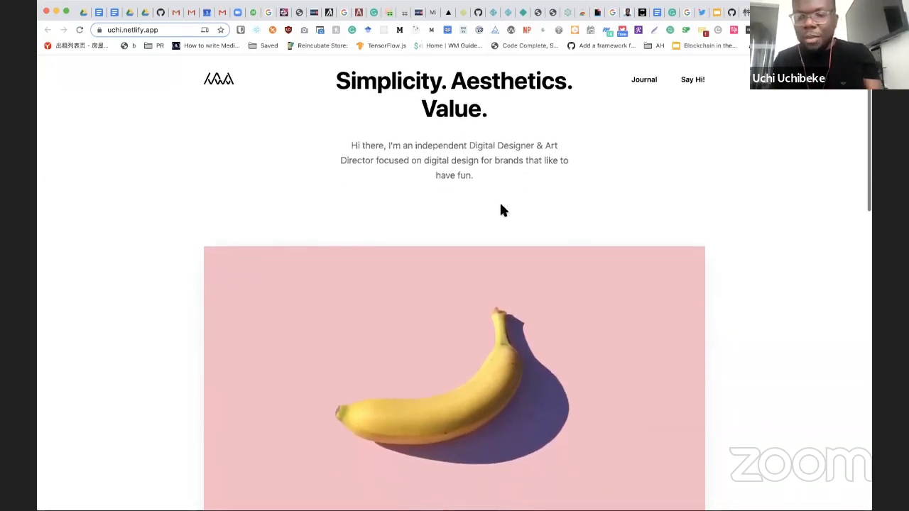
{"action": "scroll", "coordinate": [501, 210], "scroll_direction": "down", "scroll_amount": 10}
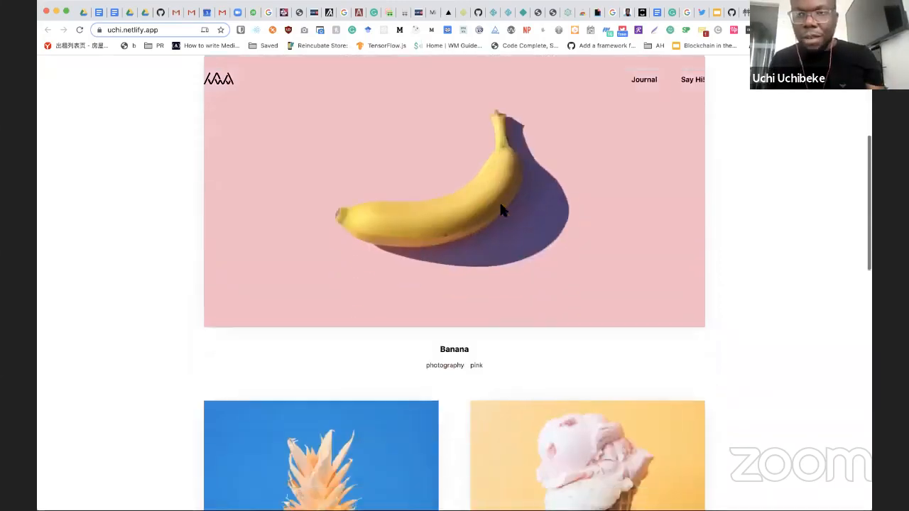
{"action": "scroll", "coordinate": [503, 211], "scroll_direction": "down", "scroll_amount": 20}
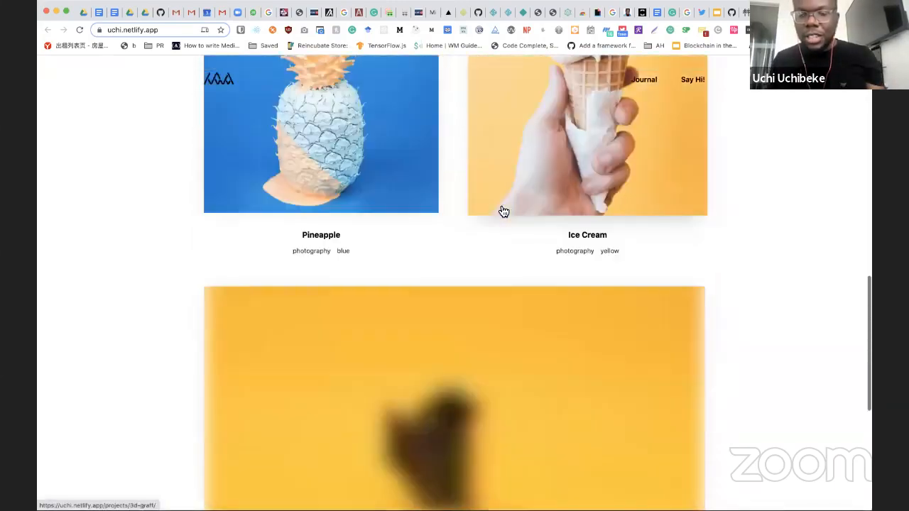
{"action": "scroll", "coordinate": [504, 211], "scroll_direction": "up", "scroll_amount": 15}
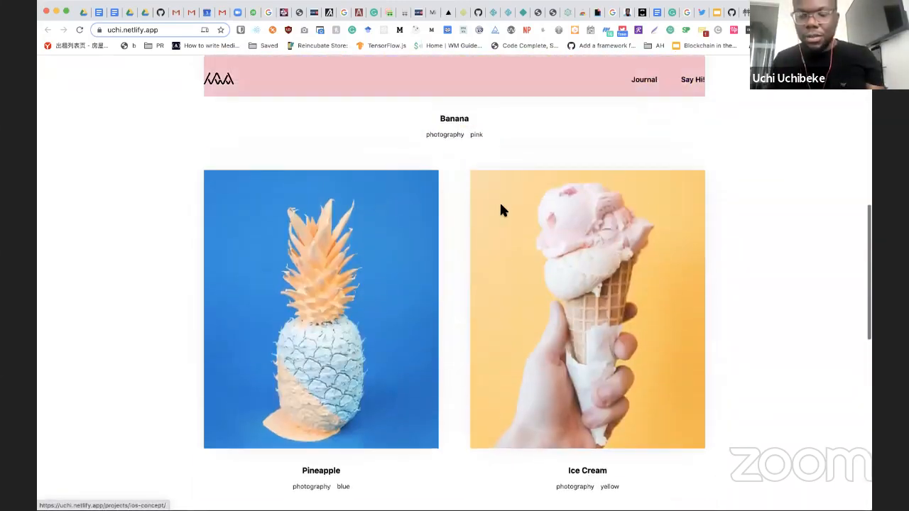
{"action": "scroll", "coordinate": [503, 211], "scroll_direction": "up", "scroll_amount": 5}
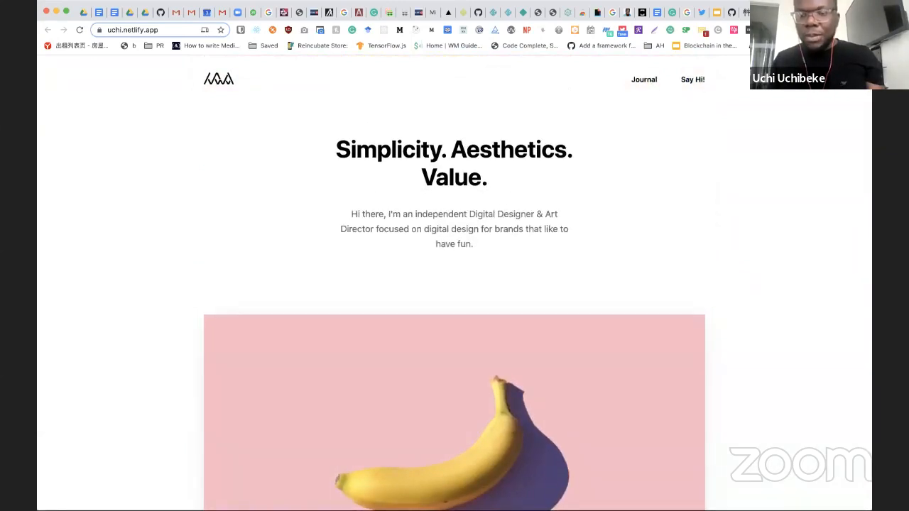
- Return to Netlify, view the site overview, and reopen the site settings from there
{"action": "key", "text": "ctrl+shift+Tab"}
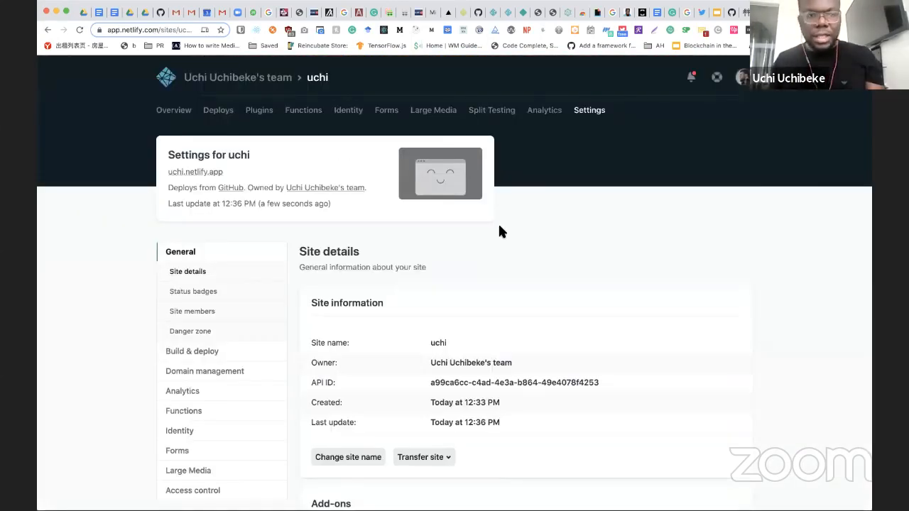
{"action": "left_click", "coordinate": [165, 116]}
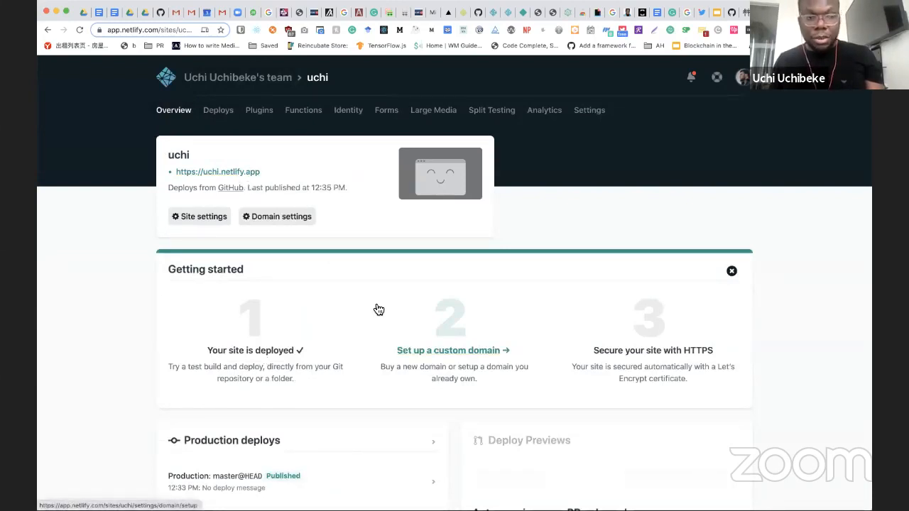
{"action": "left_click", "coordinate": [204, 217]}
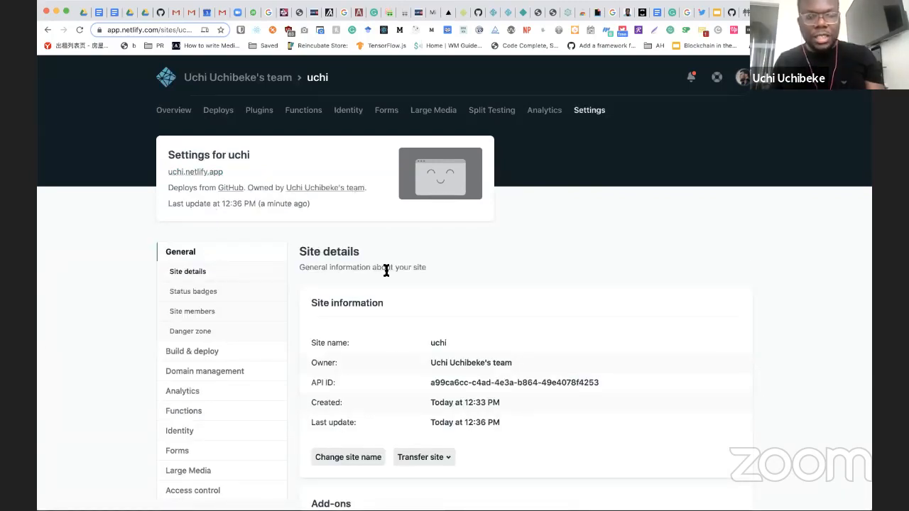
{"action": "scroll", "coordinate": [385, 270], "scroll_direction": "down", "scroll_amount": 1}
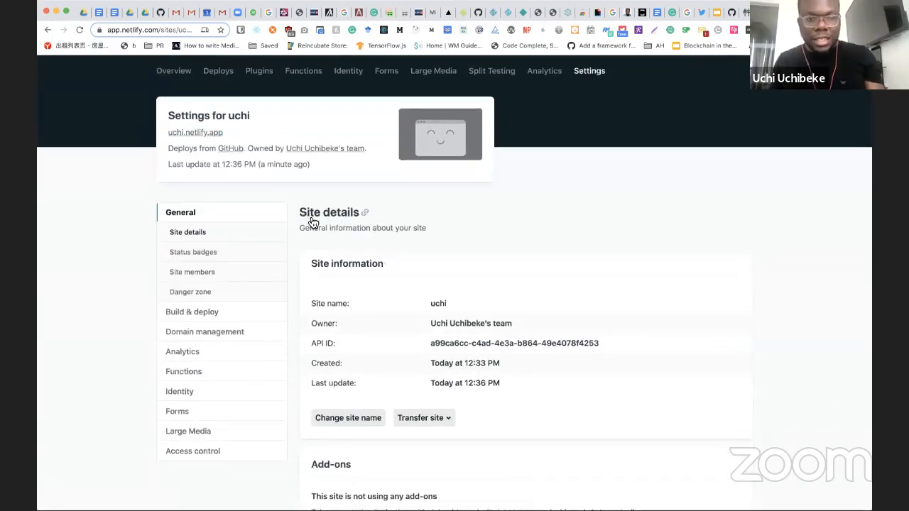
{"action": "scroll", "coordinate": [354, 240], "scroll_direction": "down", "scroll_amount": 1}
{"action": "scroll", "coordinate": [355, 240], "scroll_direction": "down", "scroll_amount": 2}
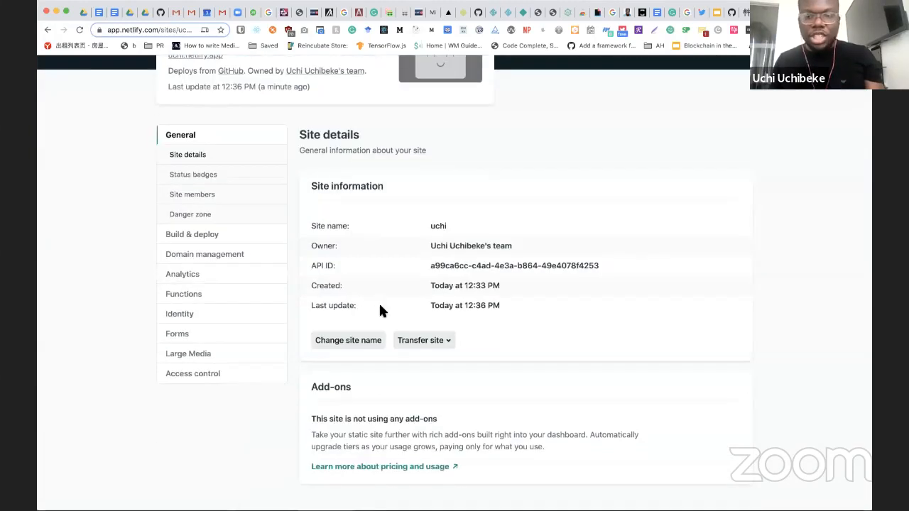
{"action": "left_click", "coordinate": [355, 341]}
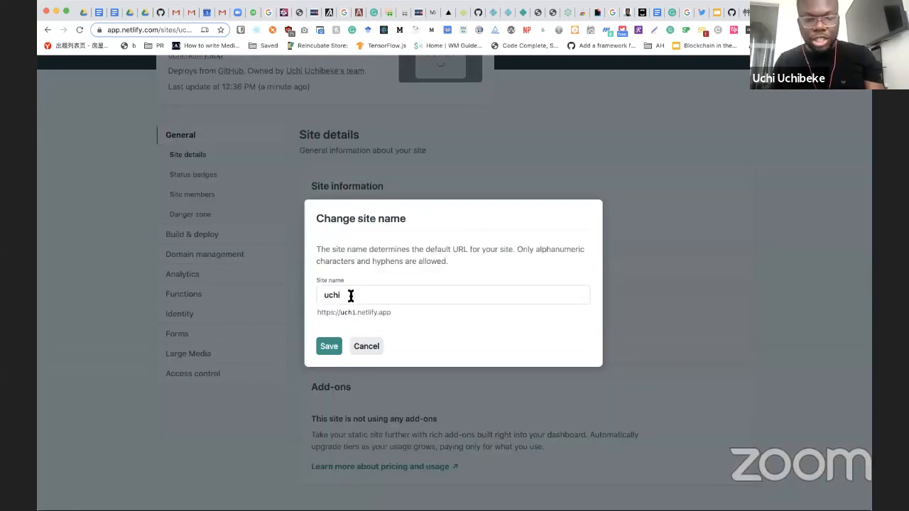
{"action": "double_click", "coordinate": [350, 296]}
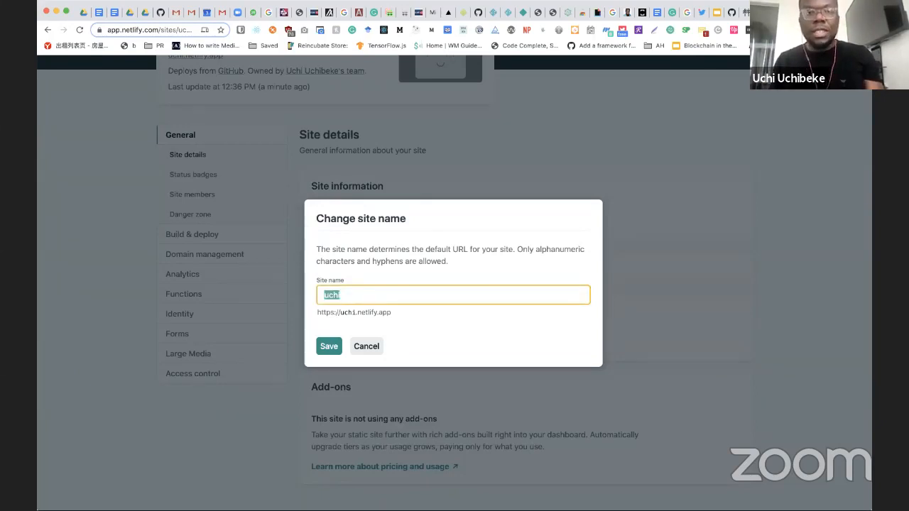
{"action": "left_click", "coordinate": [368, 344]}
- Go back to the live portfolio site and view the top of its home page
{"action": "scroll", "coordinate": [389, 232], "scroll_direction": "up", "scroll_amount": 3}
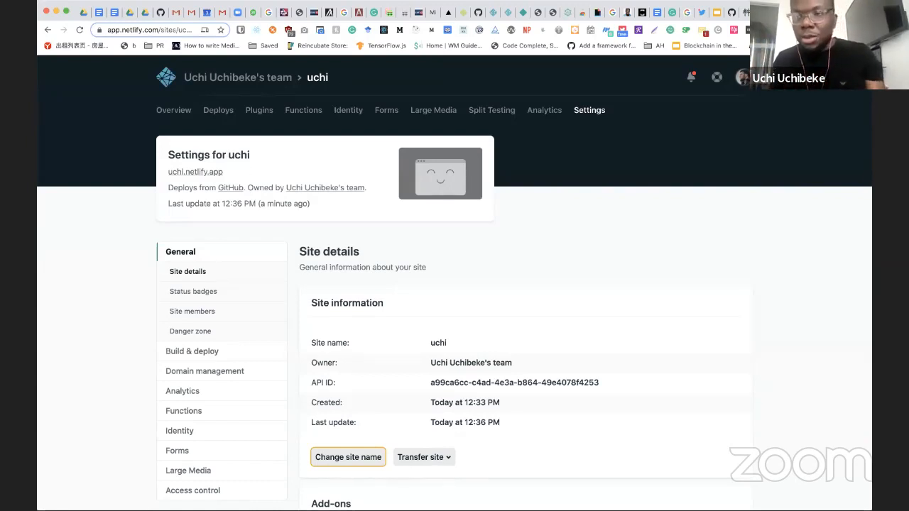
{"action": "left_click", "coordinate": [195, 172]}
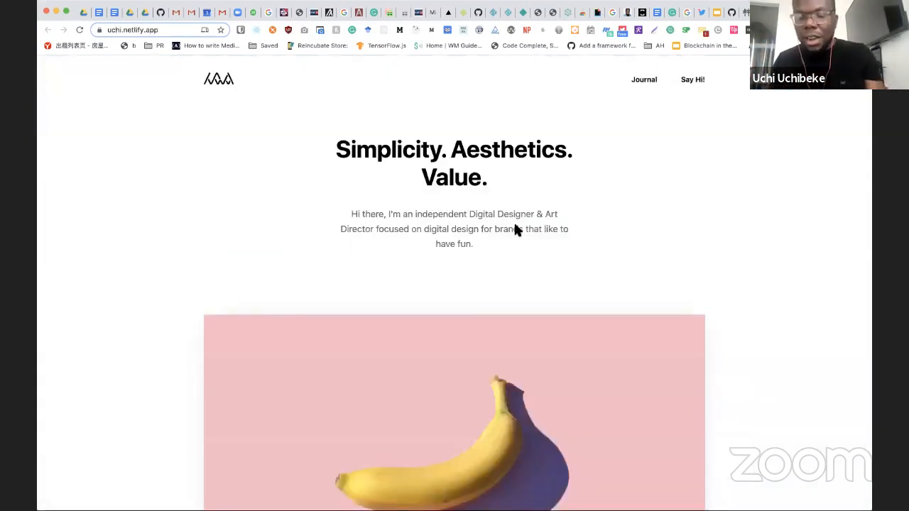
{"action": "scroll", "coordinate": [515, 228], "scroll_direction": "down", "scroll_amount": 2}
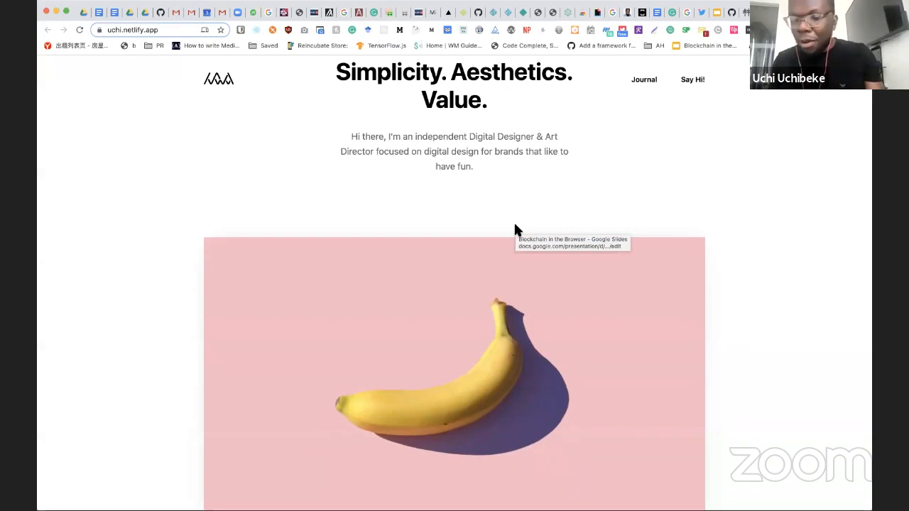
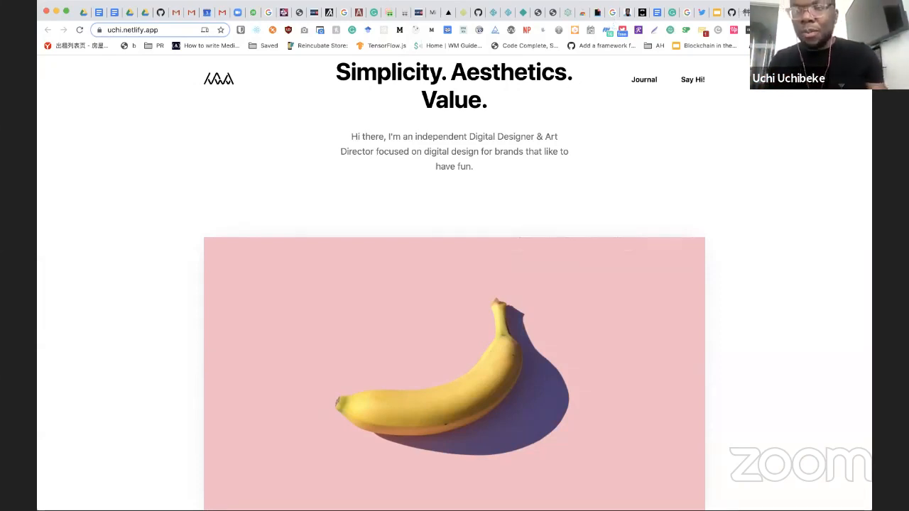
- Read the Enable admin Login slide in the Web Design presentation and return to the Netlify site settings
{"action": "left_click", "coordinate": [717, 13]}
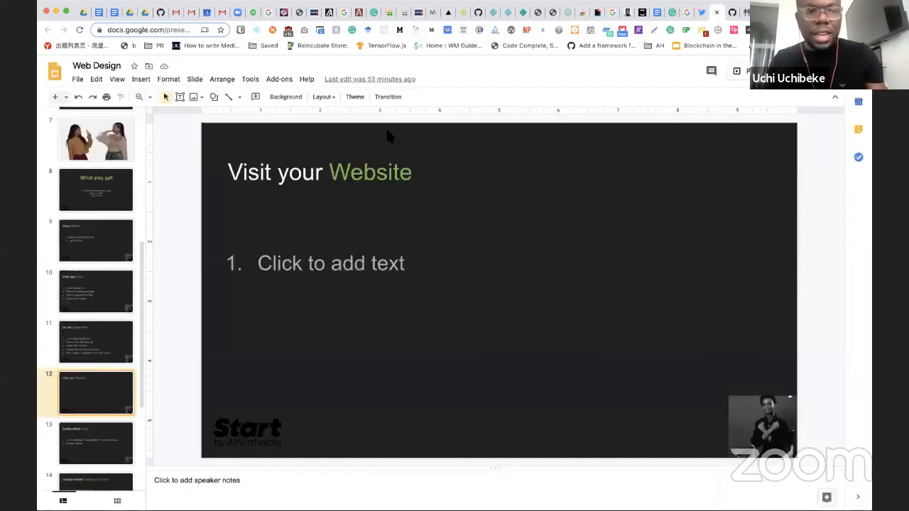
{"action": "left_click", "coordinate": [91, 440]}
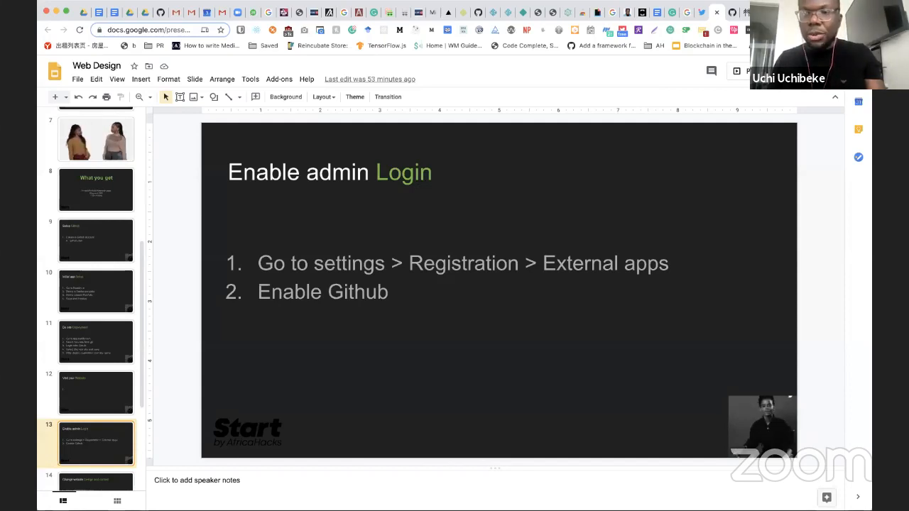
{"action": "left_click", "coordinate": [776, 12]}
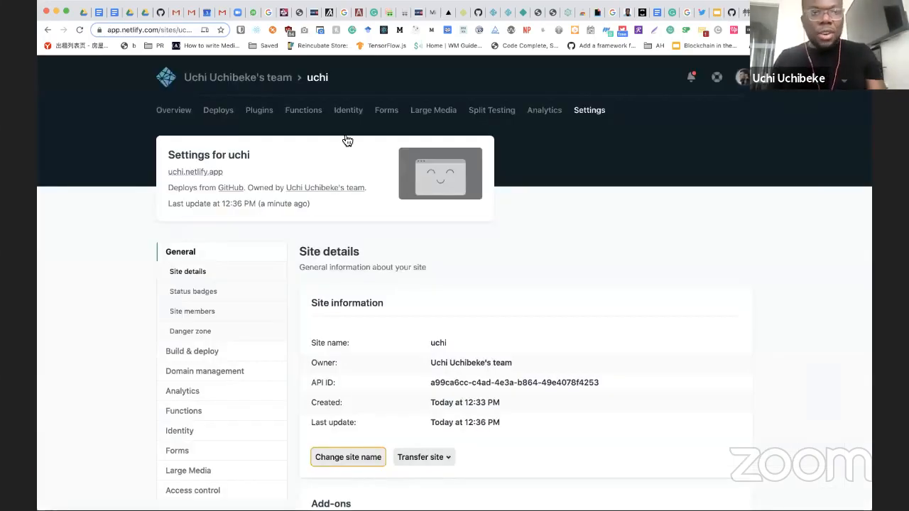
- Highlight the app.netlify.com part of the page address
{"action": "left_click", "coordinate": [163, 32]}
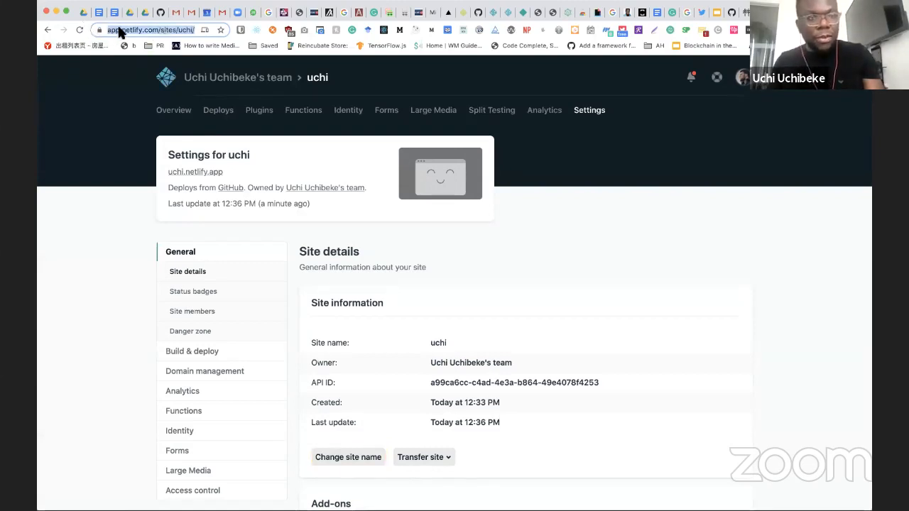
{"action": "left_click", "coordinate": [156, 30]}
{"action": "left_click_drag", "start_coordinate": [182, 30], "coordinate": [84, 27]}
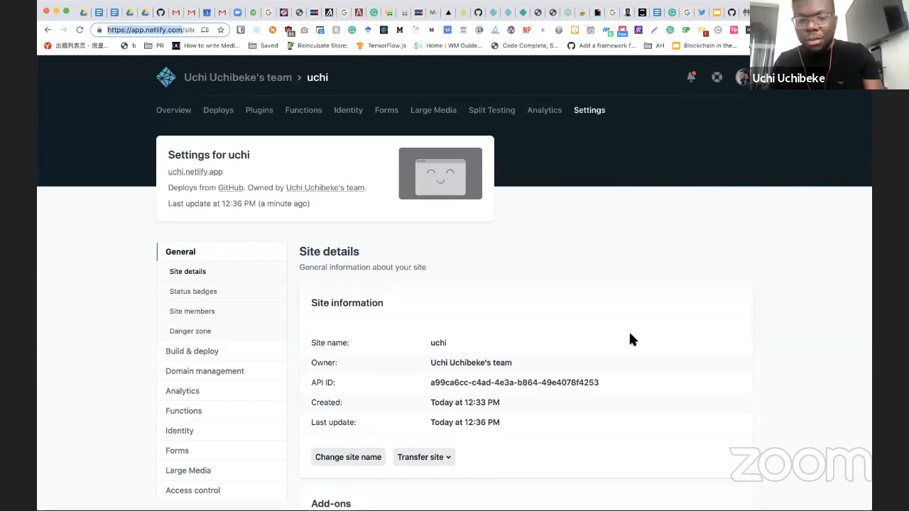
- Open the deployed portfolio site's overview and look through its getting-started and production deploy sections
{"action": "left_click", "coordinate": [174, 112]}
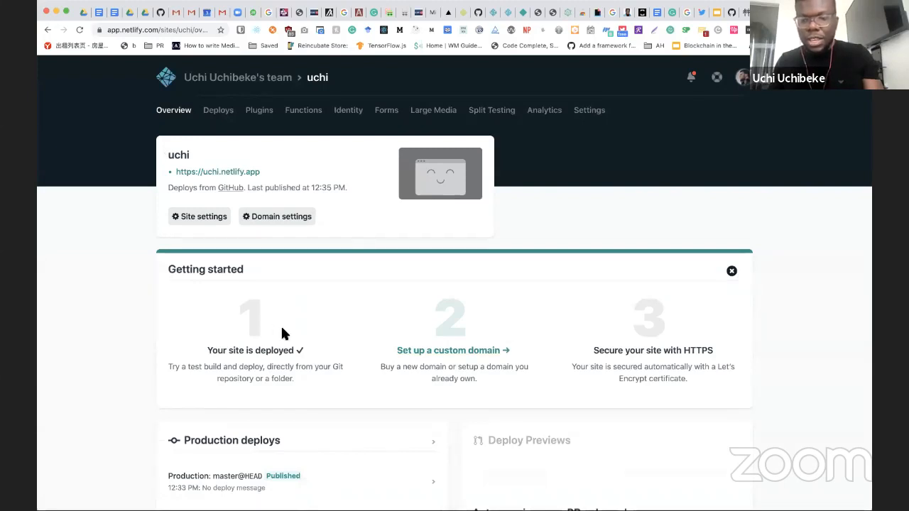
{"action": "scroll", "coordinate": [281, 333], "scroll_direction": "down", "scroll_amount": 3}
{"action": "scroll", "coordinate": [281, 333], "scroll_direction": "up", "scroll_amount": 3}
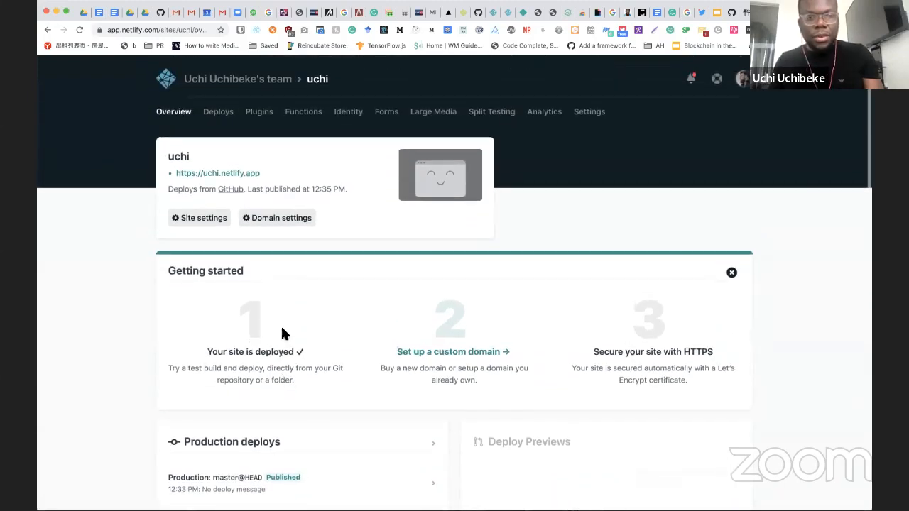
- Open the site settings and view the Identity section for login registration options
{"action": "left_click", "coordinate": [200, 225]}
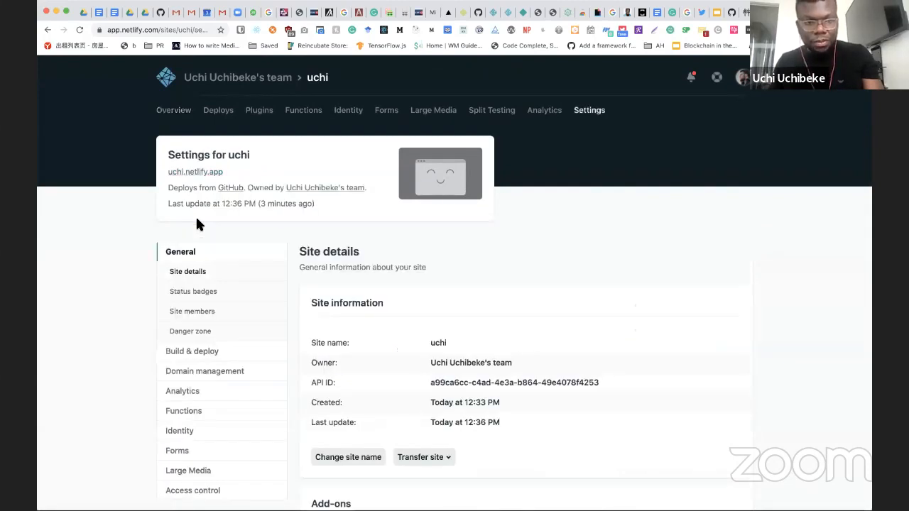
{"action": "scroll", "coordinate": [216, 329], "scroll_direction": "down", "scroll_amount": 1}
{"action": "scroll", "coordinate": [215, 329], "scroll_direction": "down", "scroll_amount": 2}
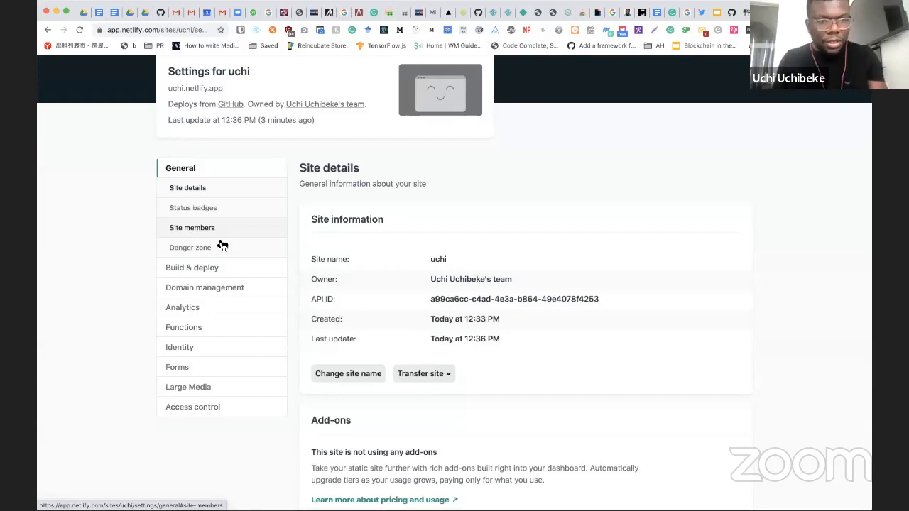
{"action": "left_click", "coordinate": [191, 348]}
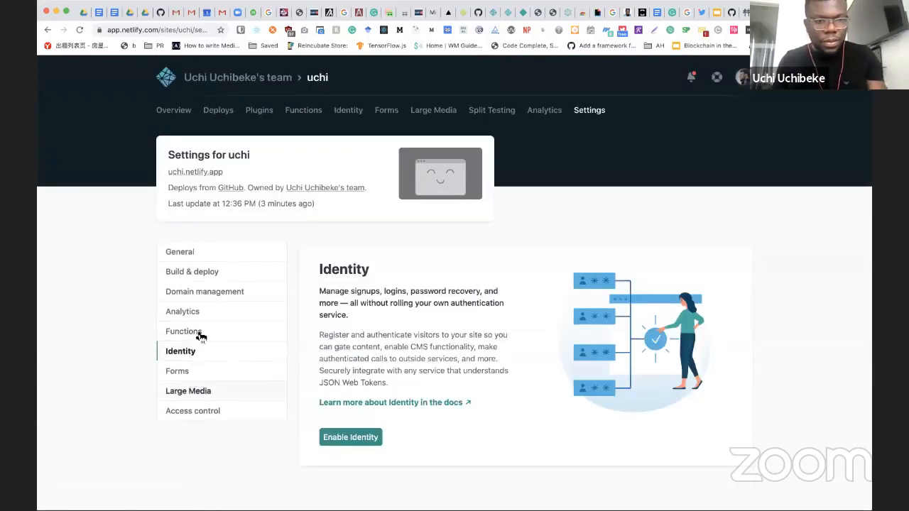
- Examine the Access control settings, including the OAuth form for installing an authentication provider, and close the form without installing one
{"action": "left_click", "coordinate": [186, 410]}
{"action": "scroll", "coordinate": [238, 389], "scroll_direction": "down", "scroll_amount": 5}
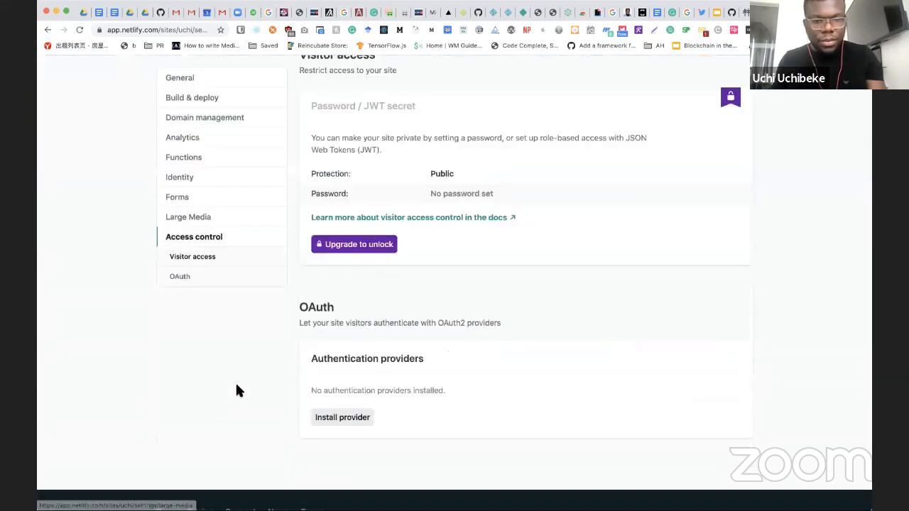
{"action": "scroll", "coordinate": [299, 379], "scroll_direction": "up", "scroll_amount": 5}
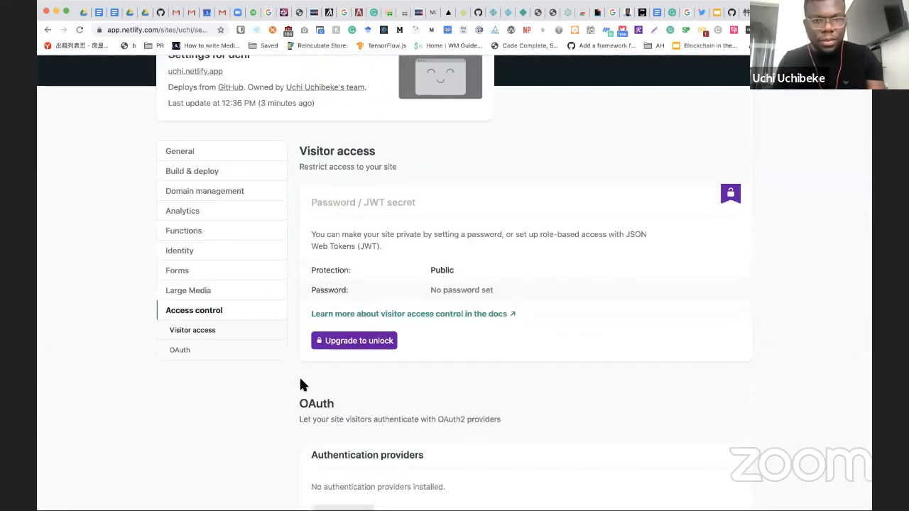
{"action": "scroll", "coordinate": [355, 300], "scroll_direction": "down", "scroll_amount": 5}
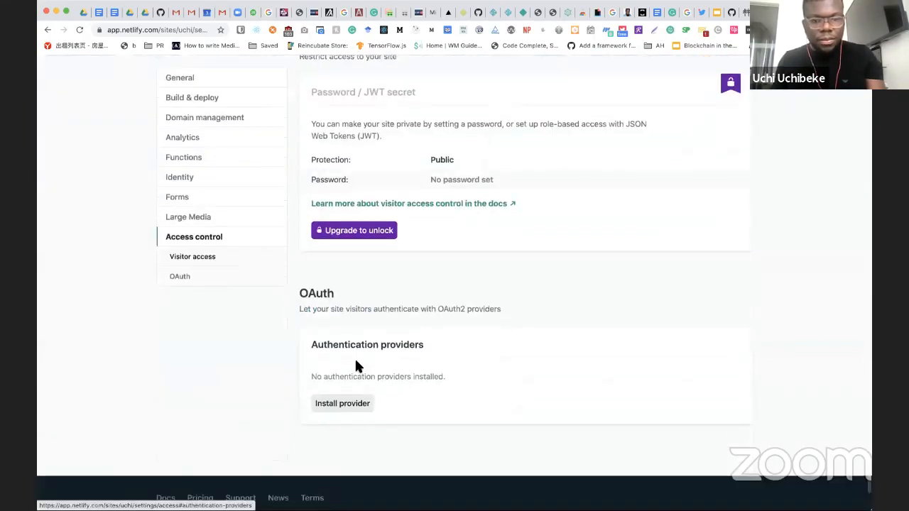
{"action": "left_click", "coordinate": [339, 405]}
{"action": "left_click", "coordinate": [270, 365]}
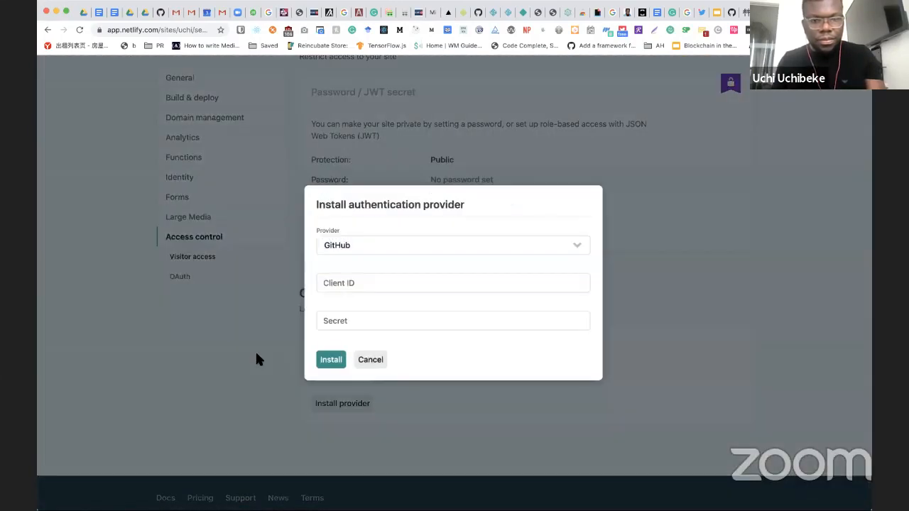
- Return to the Identity settings and look over the page for registration options
{"action": "scroll", "coordinate": [255, 359], "scroll_direction": "up", "scroll_amount": 3}
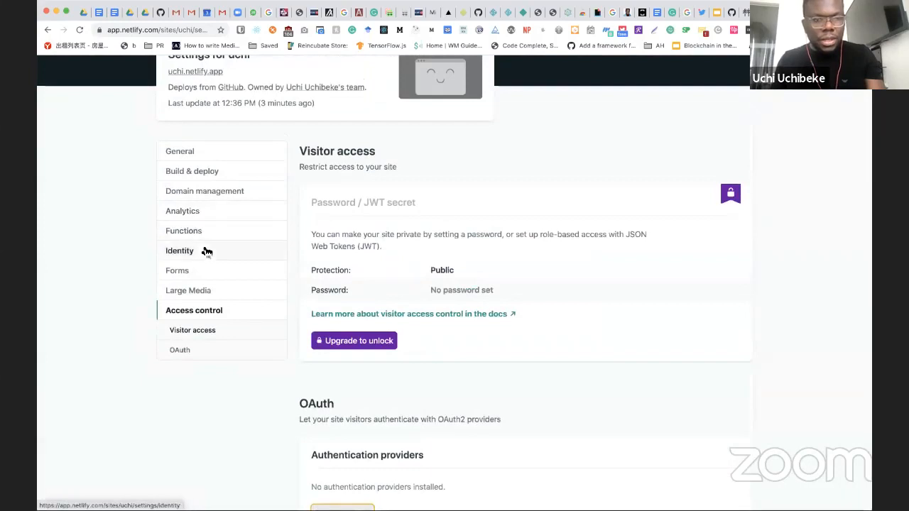
{"action": "left_click", "coordinate": [203, 251]}
{"action": "scroll", "coordinate": [324, 333], "scroll_direction": "down", "scroll_amount": 1}
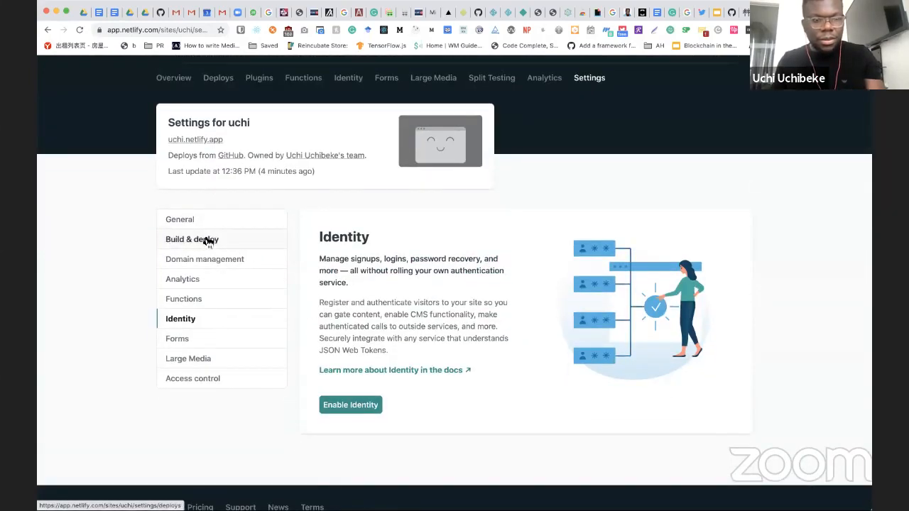
- Open the test-site3 settings from the team's site list and examine its access control options for comparison
{"action": "left_click", "coordinate": [177, 79]}
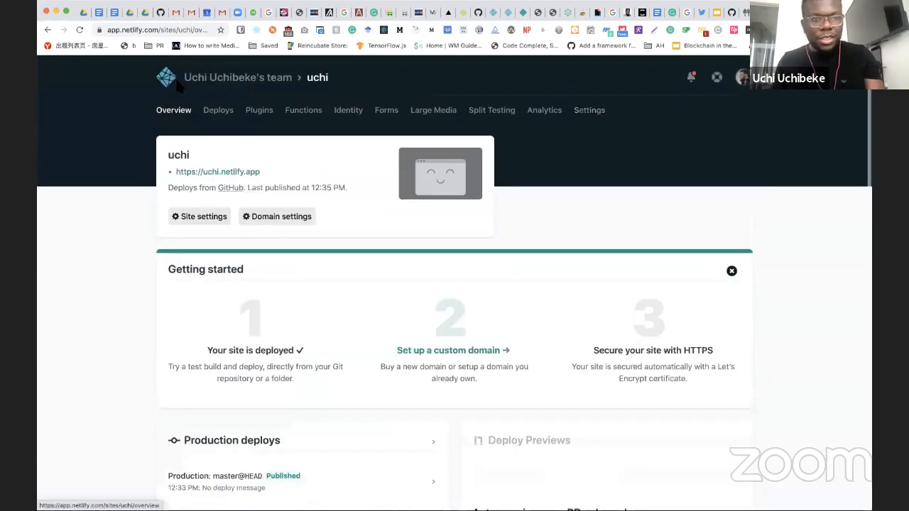
{"action": "left_click", "coordinate": [235, 80]}
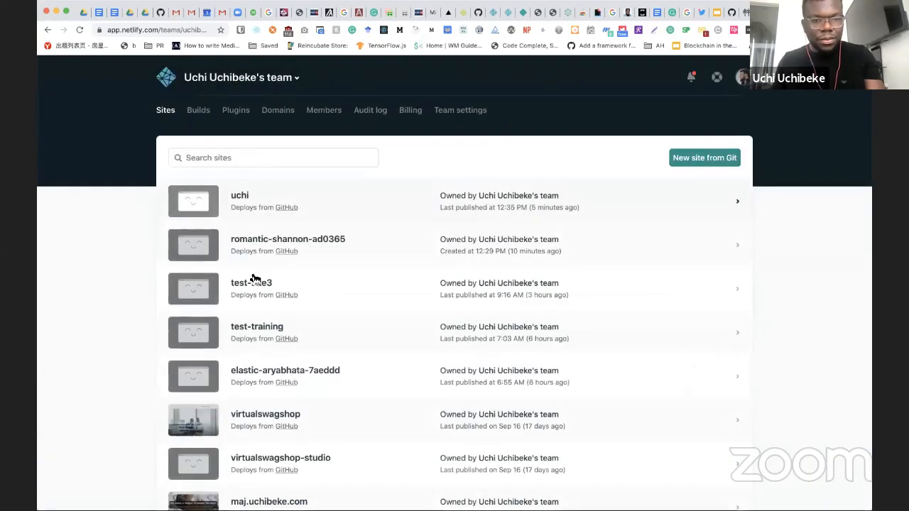
{"action": "left_click", "coordinate": [245, 289]}
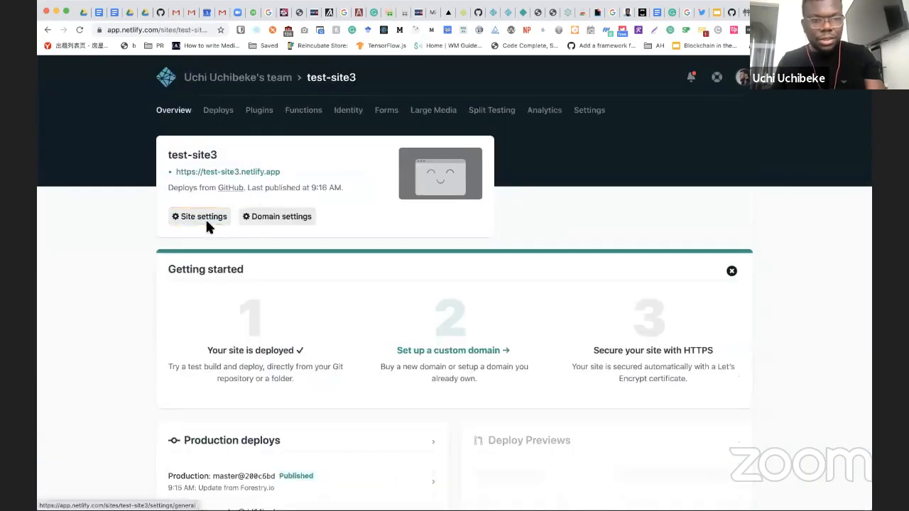
{"action": "left_click", "coordinate": [209, 225]}
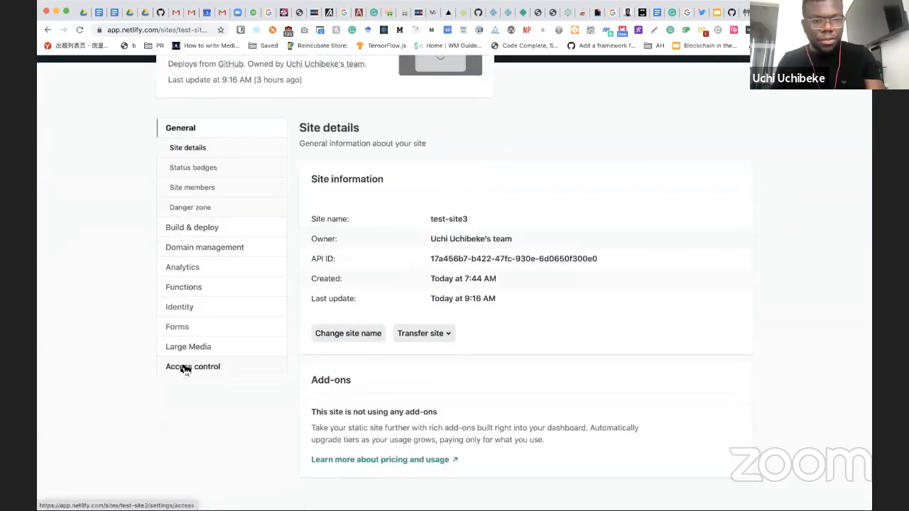
{"action": "left_click", "coordinate": [183, 366]}
{"action": "scroll", "coordinate": [345, 328], "scroll_direction": "up", "scroll_amount": 1}
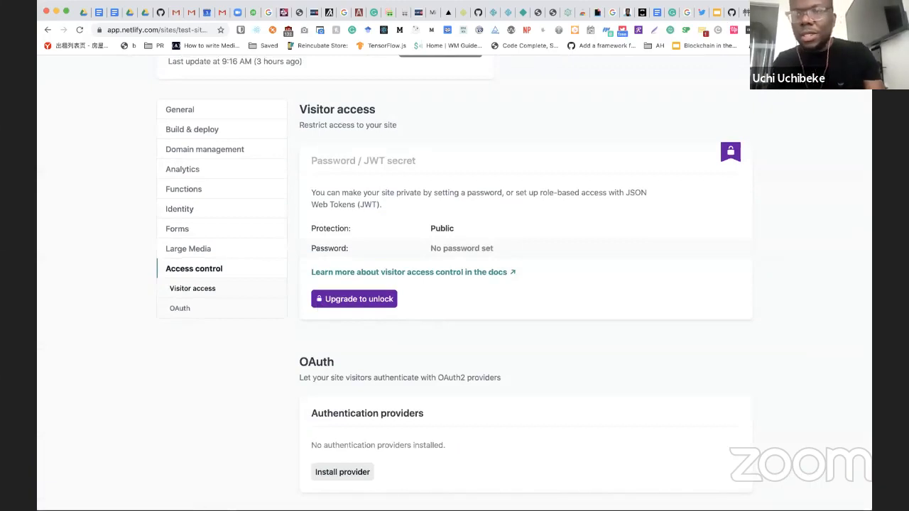
- Recheck the admin login instructions in the Web Design slides and return to the test-site3 settings in Netlify
{"action": "left_click", "coordinate": [716, 12]}
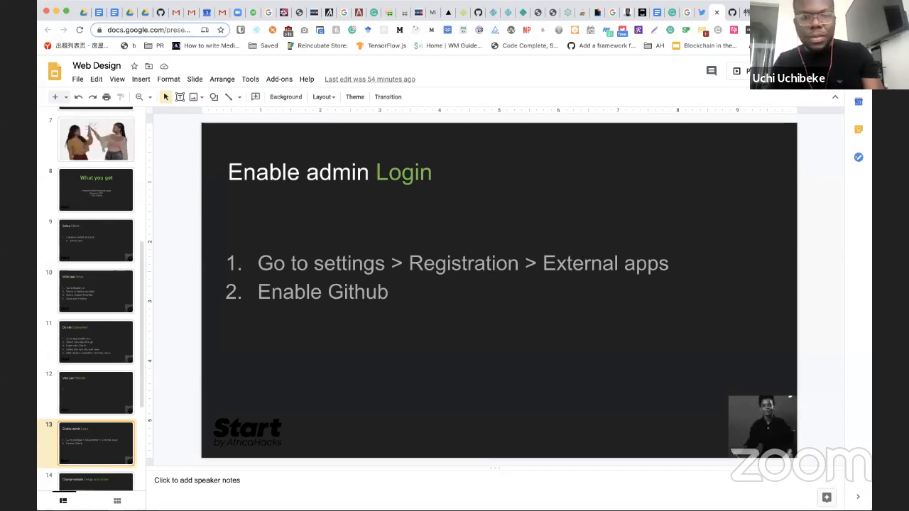
{"action": "left_click", "coordinate": [775, 12]}
{"action": "scroll", "coordinate": [246, 231], "scroll_direction": "up", "scroll_amount": 2}
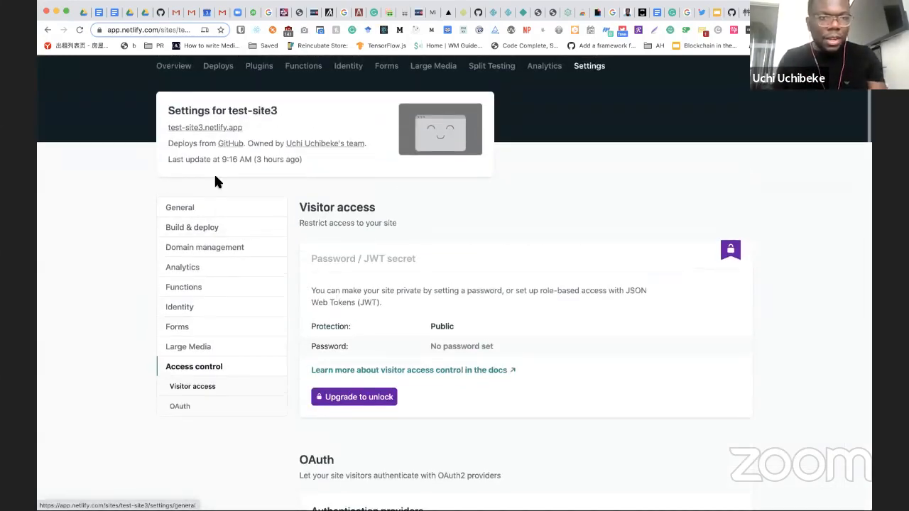
- Go back to the team's site list and open the settings of the newly deployed portfolio site
{"action": "scroll", "coordinate": [213, 171], "scroll_direction": "up", "scroll_amount": 1}
{"action": "left_click", "coordinate": [181, 110]}
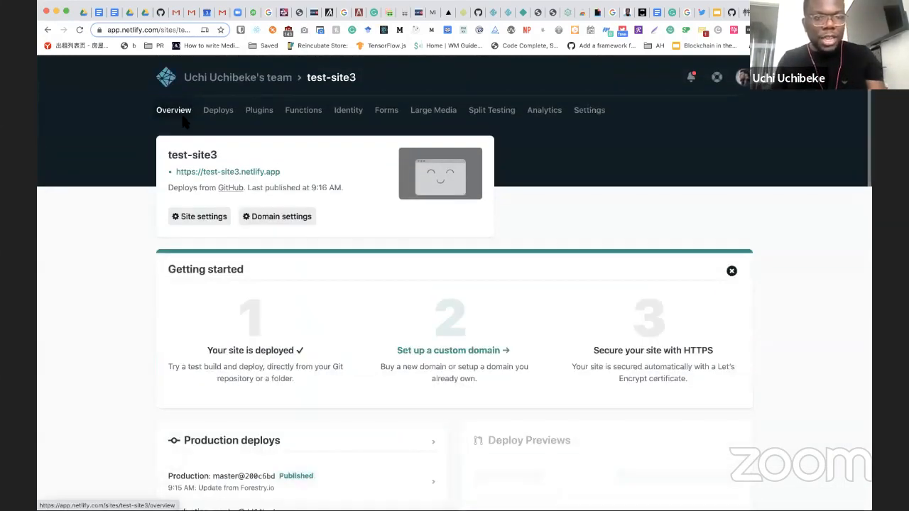
{"action": "left_click", "coordinate": [234, 77]}
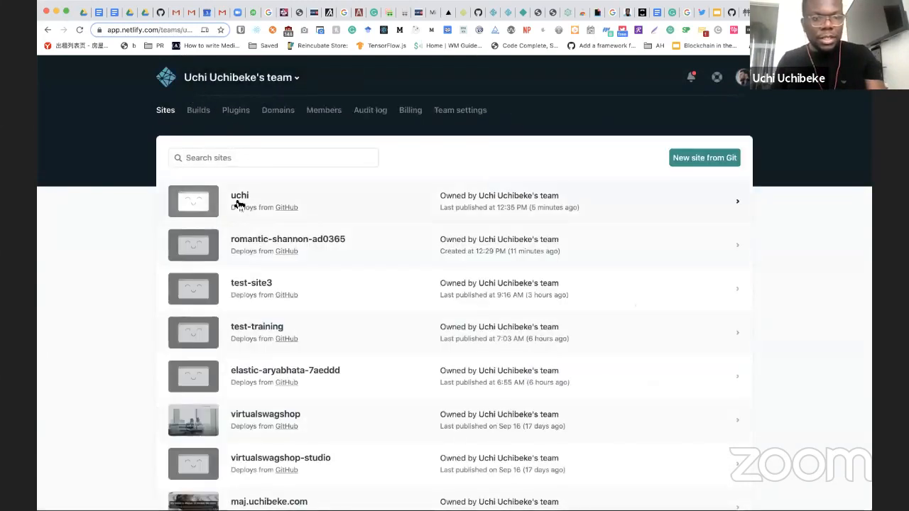
{"action": "left_click", "coordinate": [236, 203]}
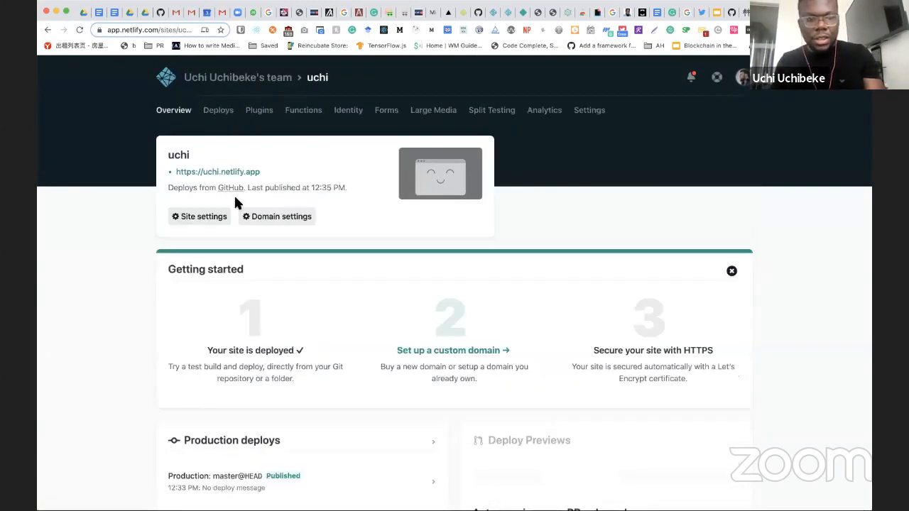
{"action": "left_click", "coordinate": [195, 220]}
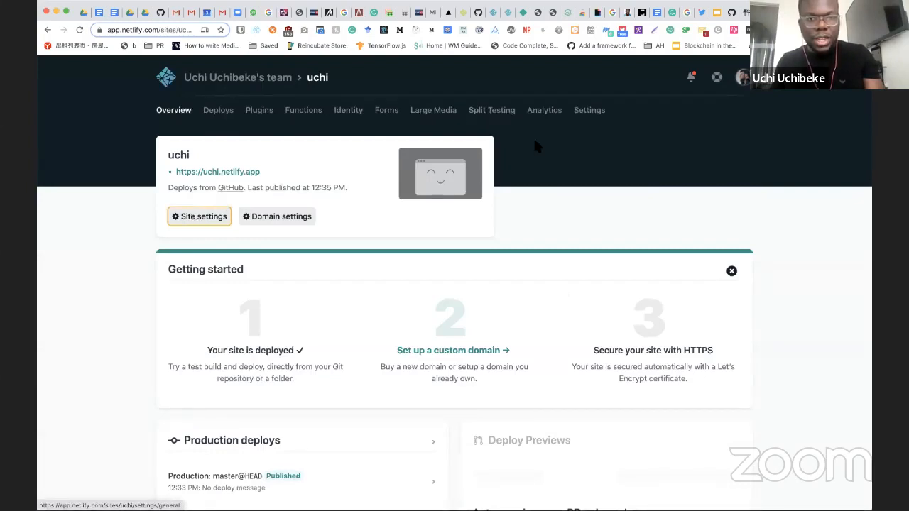
{"action": "left_click", "coordinate": [582, 113]}
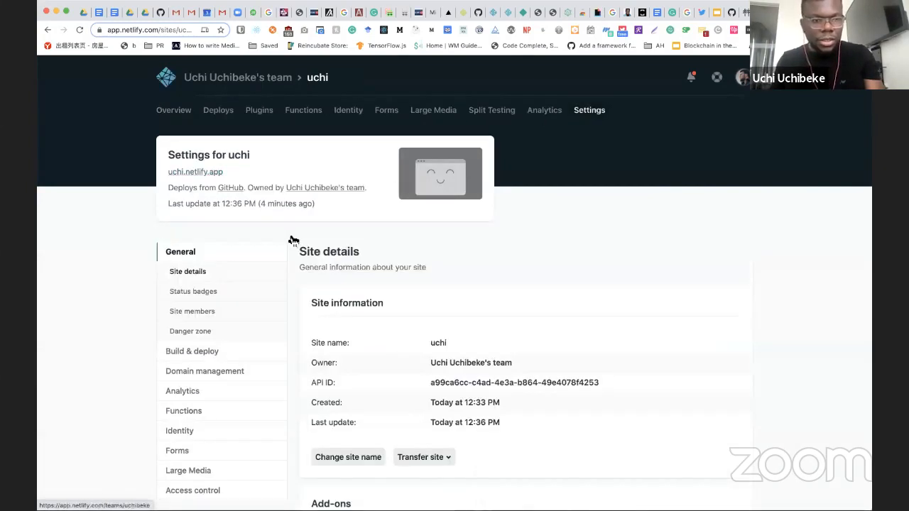
- Look through the general settings for site details, add-ons, status badges, and site members
{"action": "scroll", "coordinate": [293, 240], "scroll_direction": "down", "scroll_amount": 2}
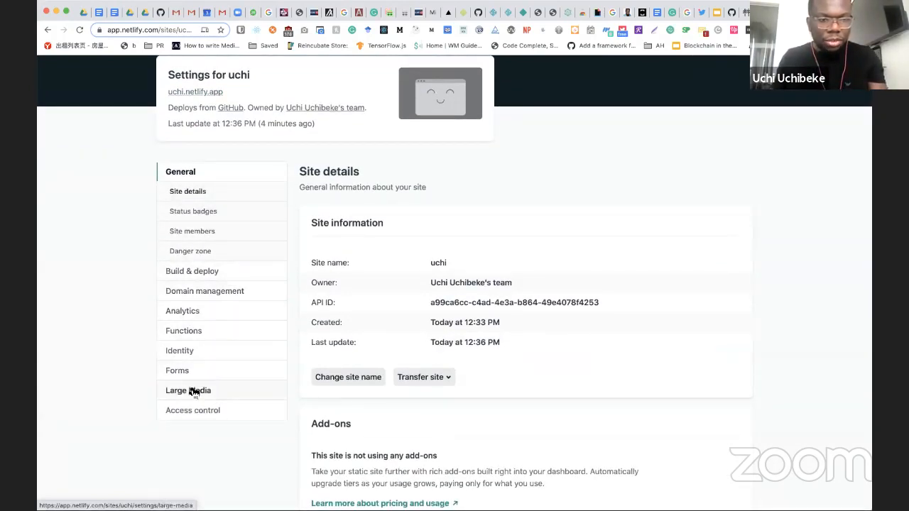
{"action": "scroll", "coordinate": [190, 392], "scroll_direction": "down", "scroll_amount": 10}
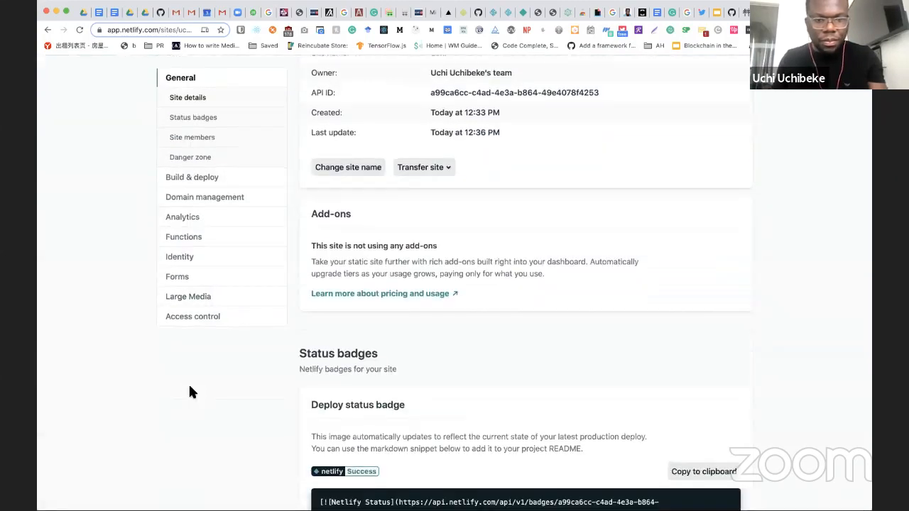
{"action": "scroll", "coordinate": [190, 387], "scroll_direction": "down", "scroll_amount": 5}
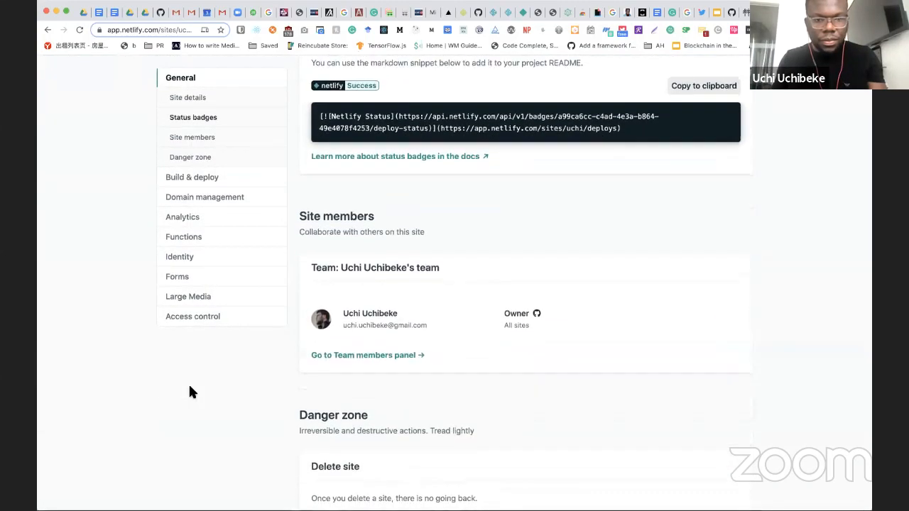
{"action": "scroll", "coordinate": [189, 392], "scroll_direction": "up", "scroll_amount": 15}
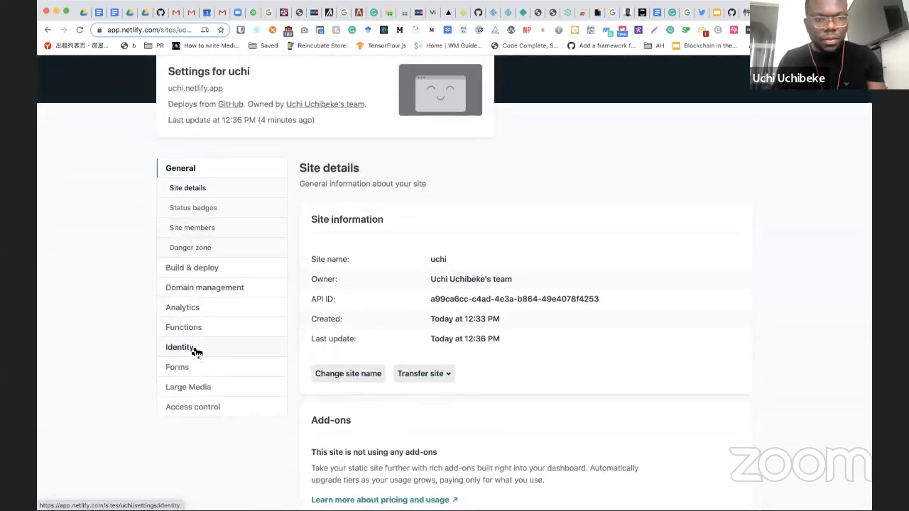
- Check the Identity and Large Media settings, and search the general settings again down to the Danger zone
{"action": "left_click", "coordinate": [196, 352]}
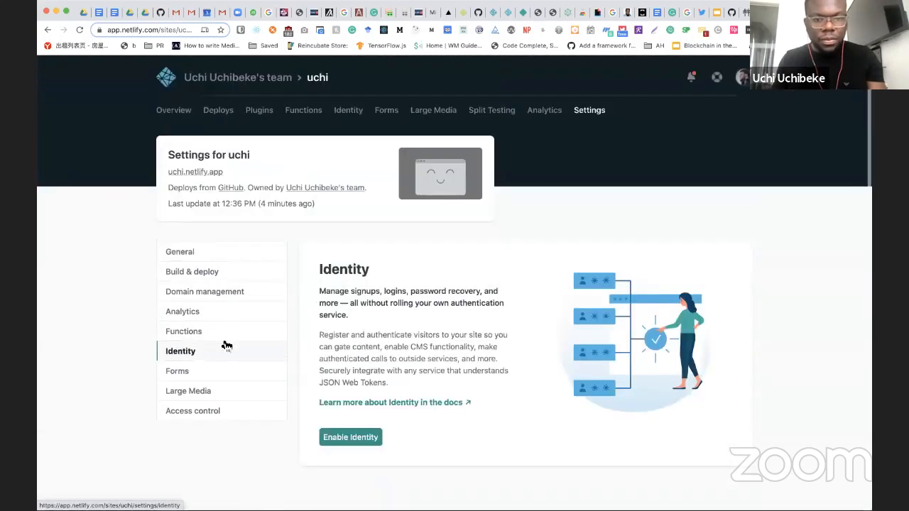
{"action": "left_click", "coordinate": [198, 388]}
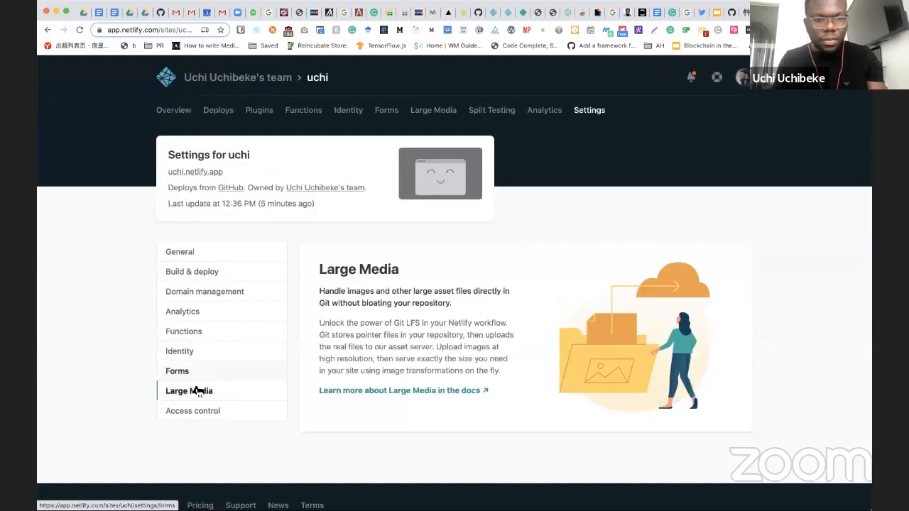
{"action": "left_click", "coordinate": [201, 253]}
{"action": "scroll", "coordinate": [299, 271], "scroll_direction": "down", "scroll_amount": 4}
{"action": "scroll", "coordinate": [297, 276], "scroll_direction": "down", "scroll_amount": 7}
{"action": "scroll", "coordinate": [297, 276], "scroll_direction": "down", "scroll_amount": 3}
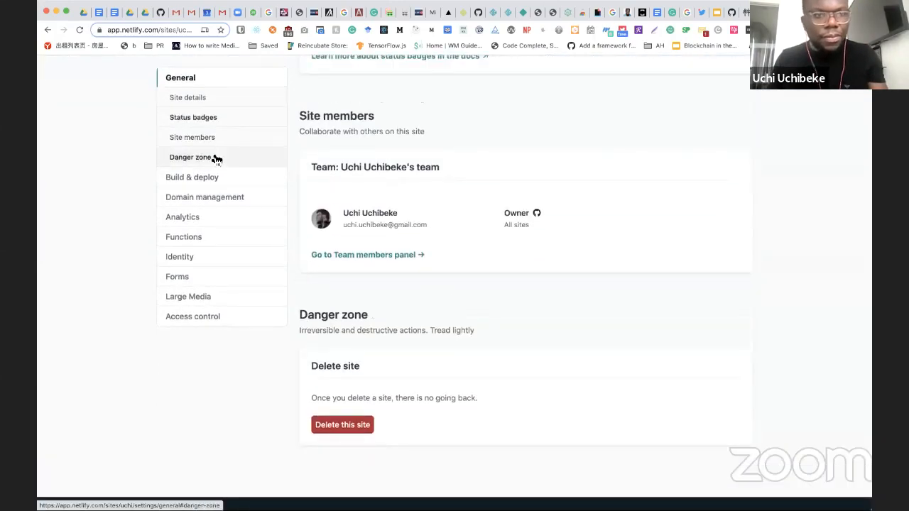
- Look through the site members, Identity, and Access control settings, down to the OAuth authentication providers
{"action": "scroll", "coordinate": [217, 159], "scroll_direction": "up", "scroll_amount": 10}
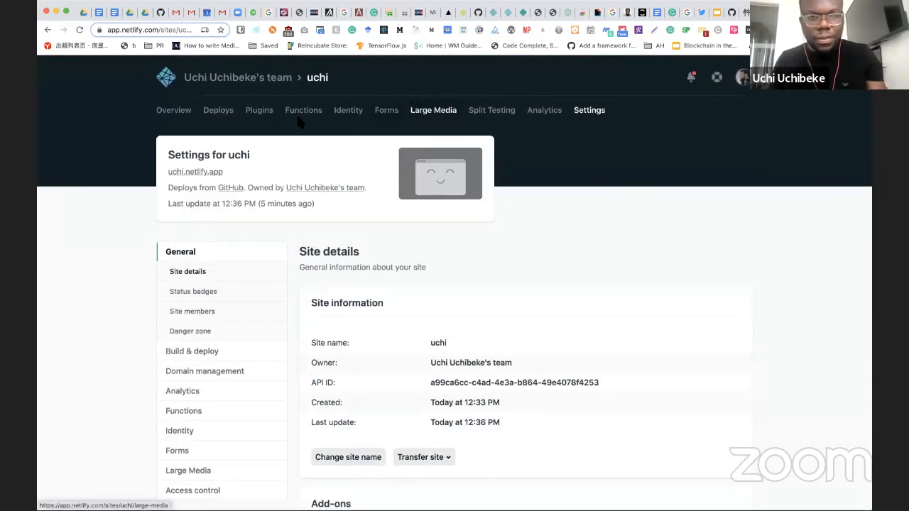
{"action": "scroll", "coordinate": [206, 278], "scroll_direction": "down", "scroll_amount": 1}
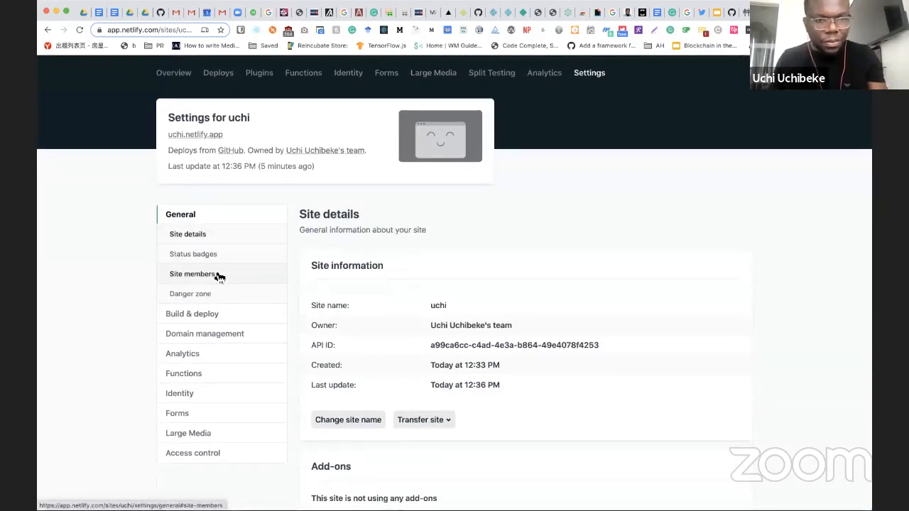
{"action": "left_click", "coordinate": [219, 277]}
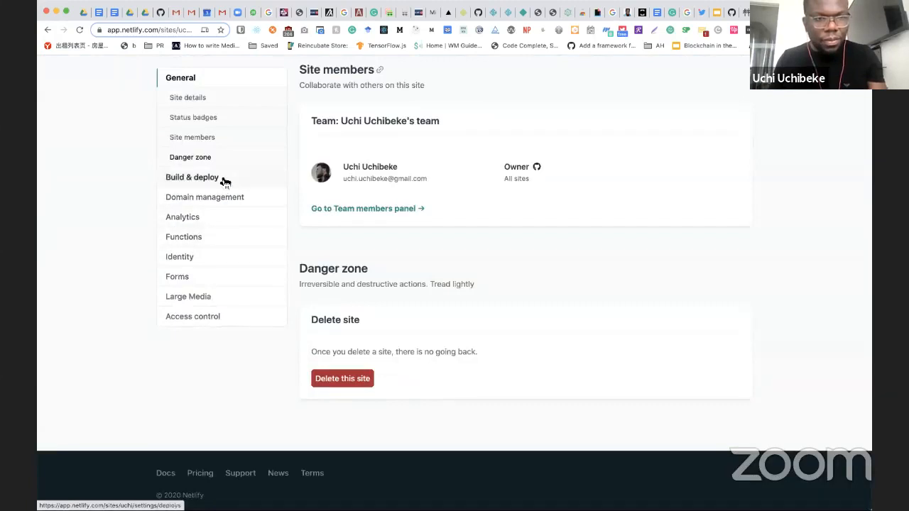
{"action": "left_click", "coordinate": [205, 257]}
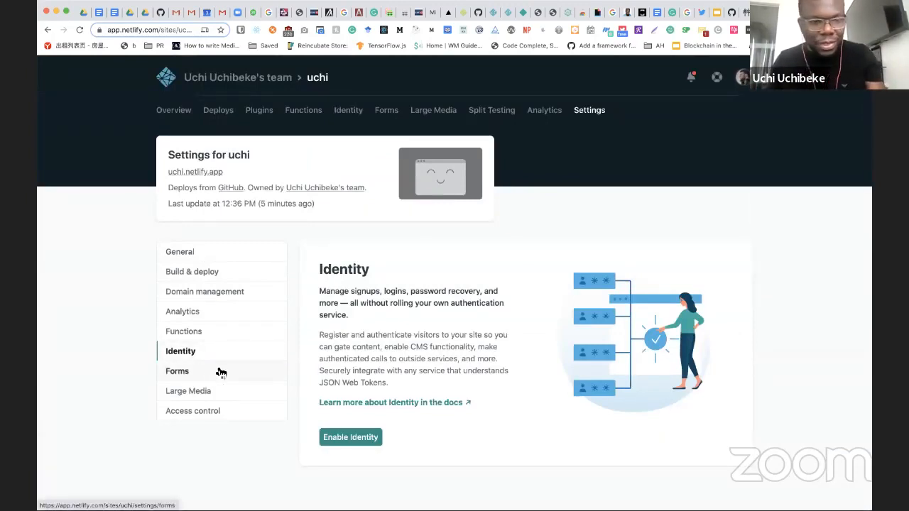
{"action": "left_click", "coordinate": [198, 410]}
{"action": "scroll", "coordinate": [311, 367], "scroll_direction": "down", "scroll_amount": 2}
{"action": "scroll", "coordinate": [310, 367], "scroll_direction": "down", "scroll_amount": 2}
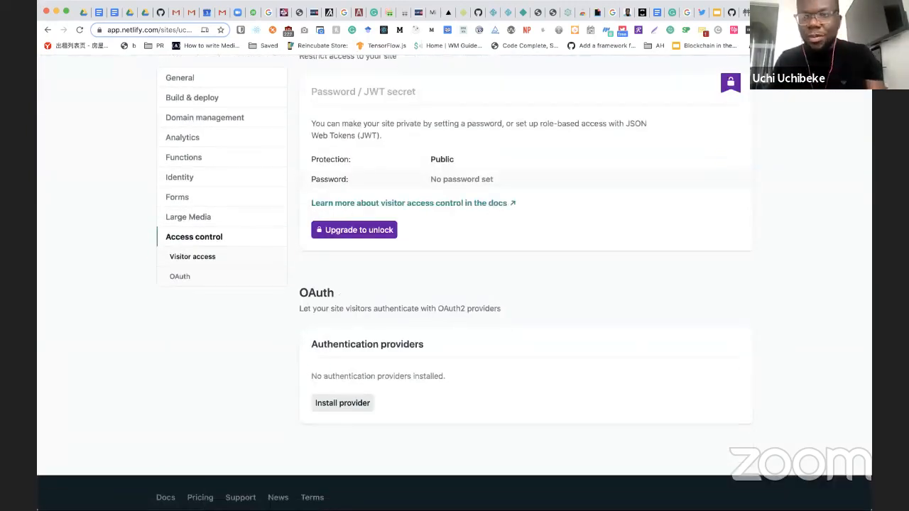
- Switch to the live portfolio site, view its Banana project page, and return to the home page
{"action": "left_click", "coordinate": [816, 12]}
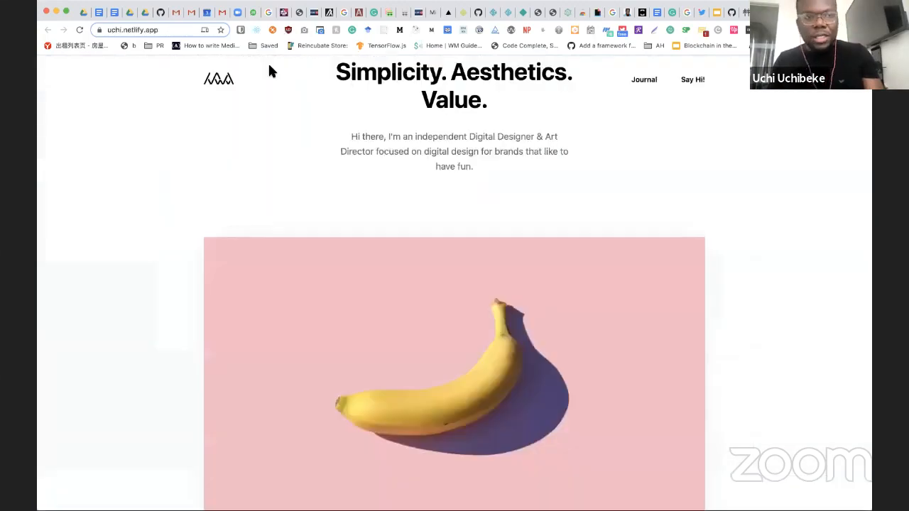
{"action": "left_click", "coordinate": [163, 32]}
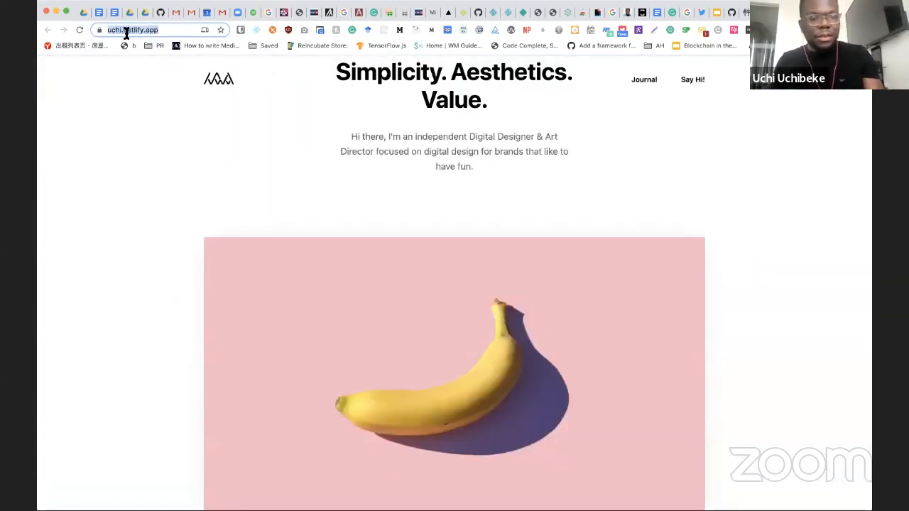
{"action": "left_click", "coordinate": [168, 32]}
{"action": "type", "text": "/admi"}
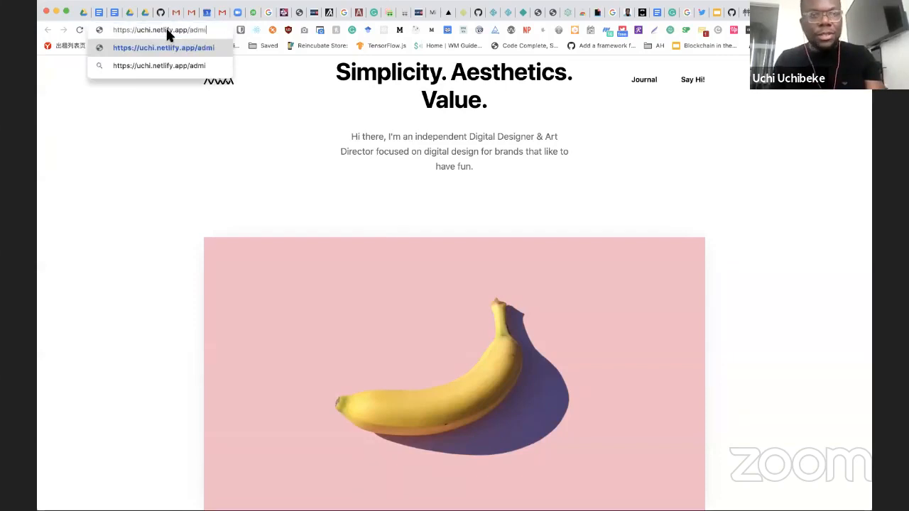
{"action": "type", "text": "n"}
{"action": "key", "text": "super+a"}
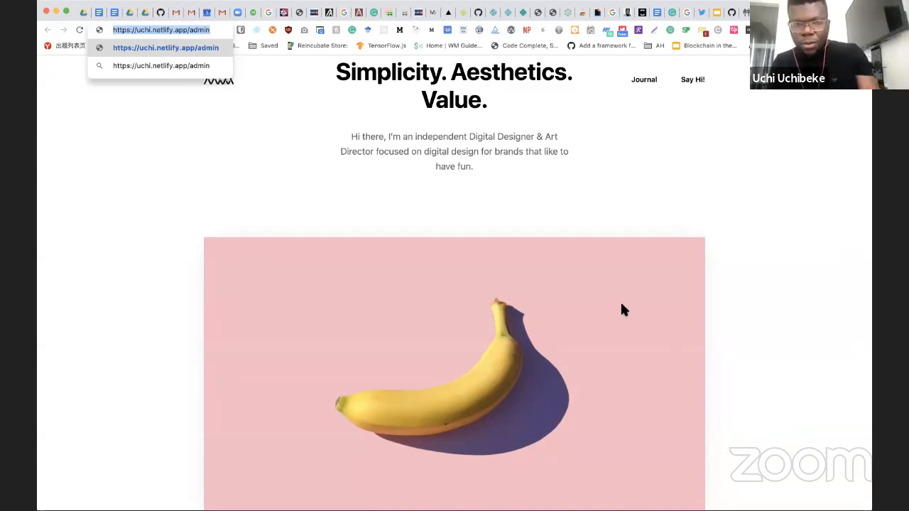
{"action": "left_click", "coordinate": [499, 250]}
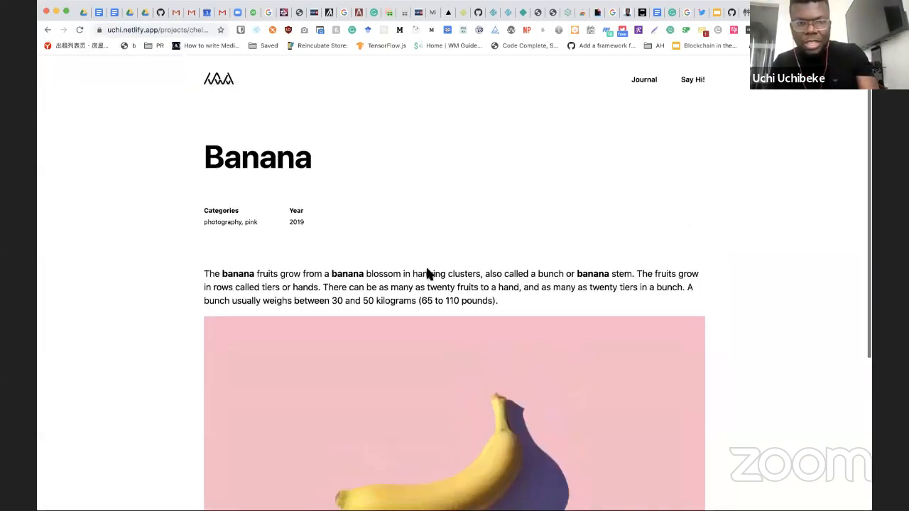
{"action": "left_click", "coordinate": [221, 81]}
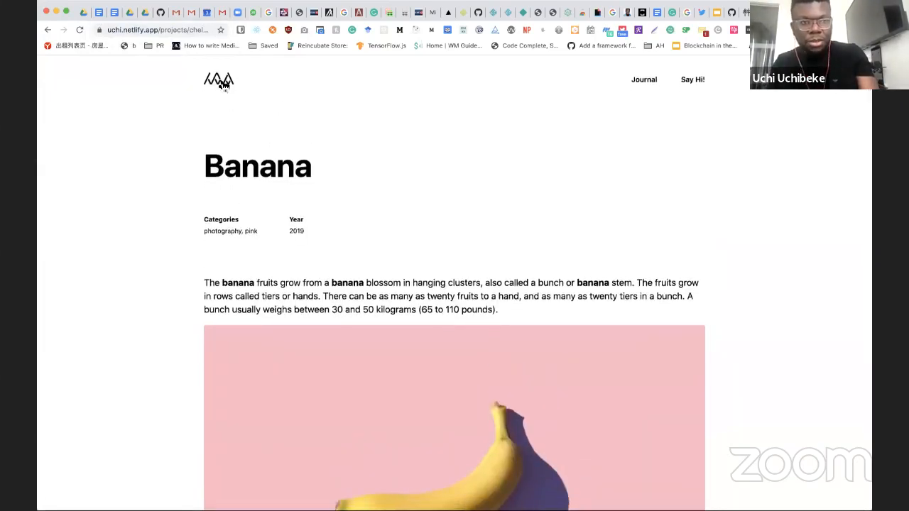
- Load the live site's /admin address to view the Forestry login page
{"action": "left_click", "coordinate": [166, 29]}
{"action": "key", "text": "Right"}
{"action": "type", "text": "/a"}
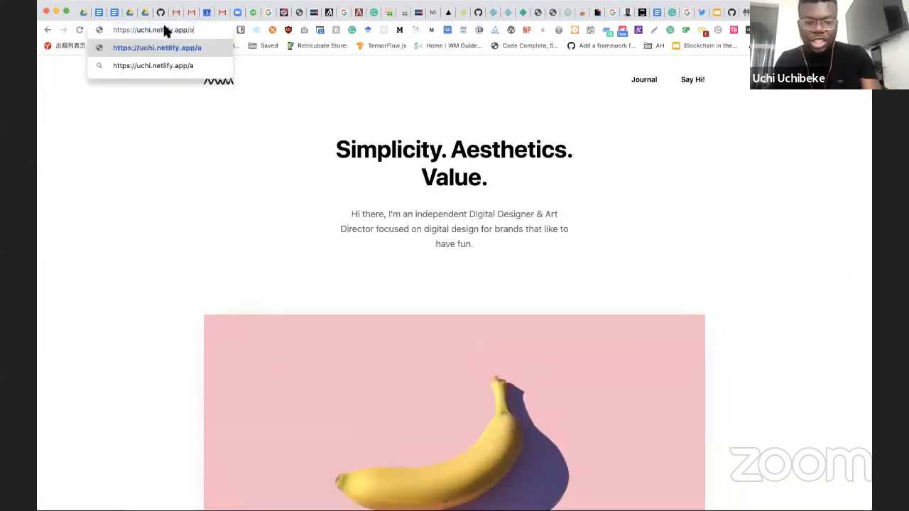
{"action": "type", "text": "dmin/#/login"}
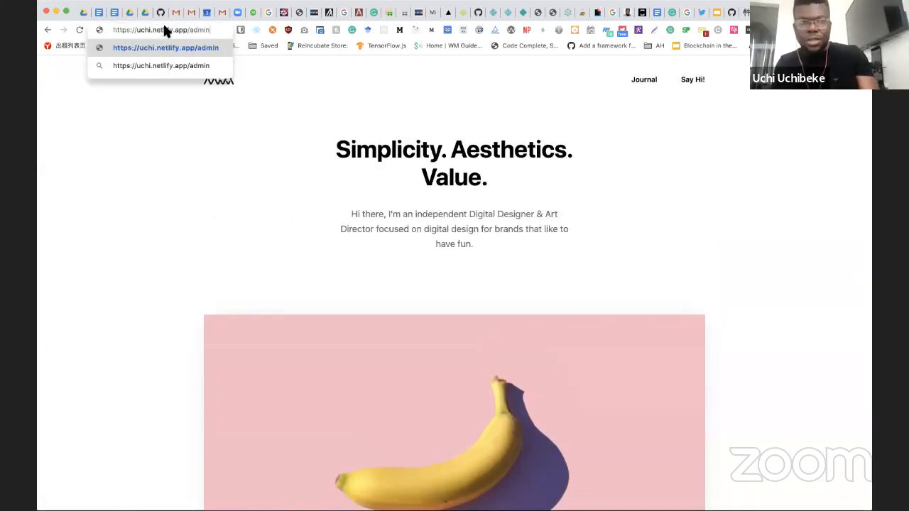
{"action": "key", "text": "Return"}
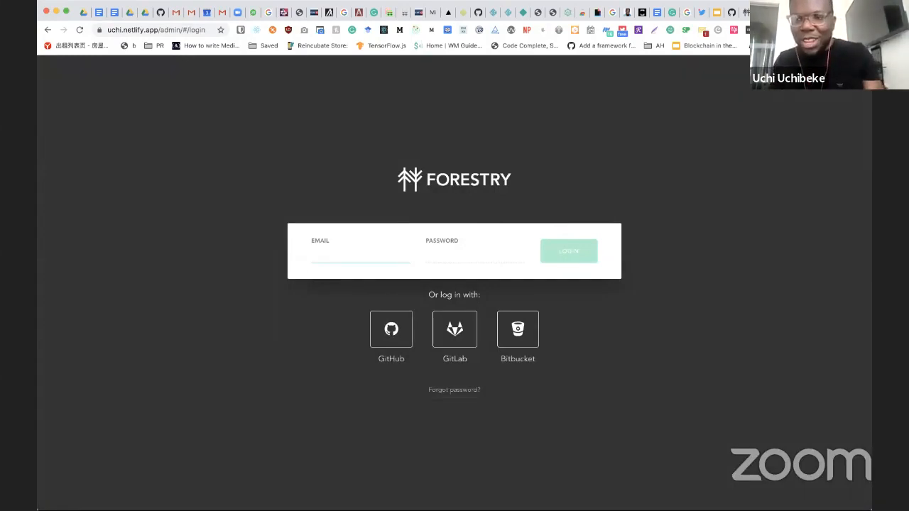
- Return to the site's overview in Netlify and open the deployed site from its URL
{"action": "key", "text": "ctrl+shift+Tab"}
{"action": "scroll", "coordinate": [586, 184], "scroll_direction": "up", "scroll_amount": 4}
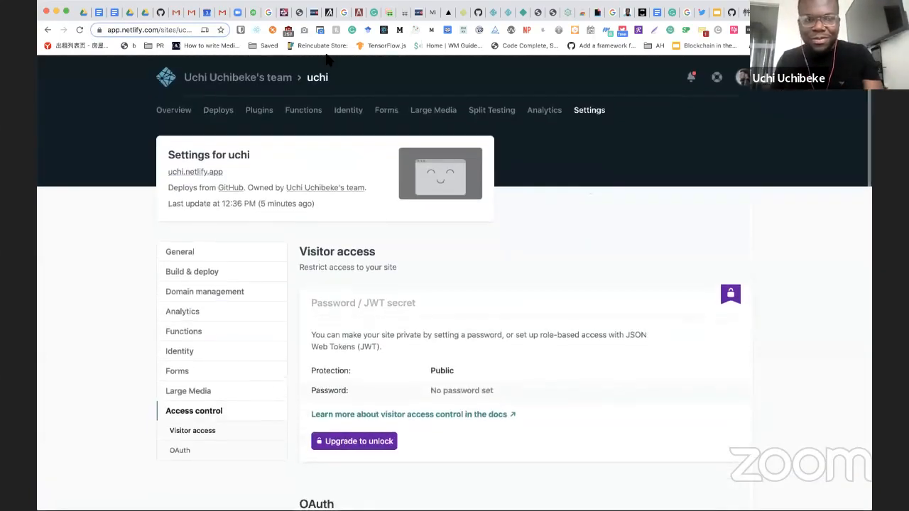
{"action": "left_click", "coordinate": [186, 111]}
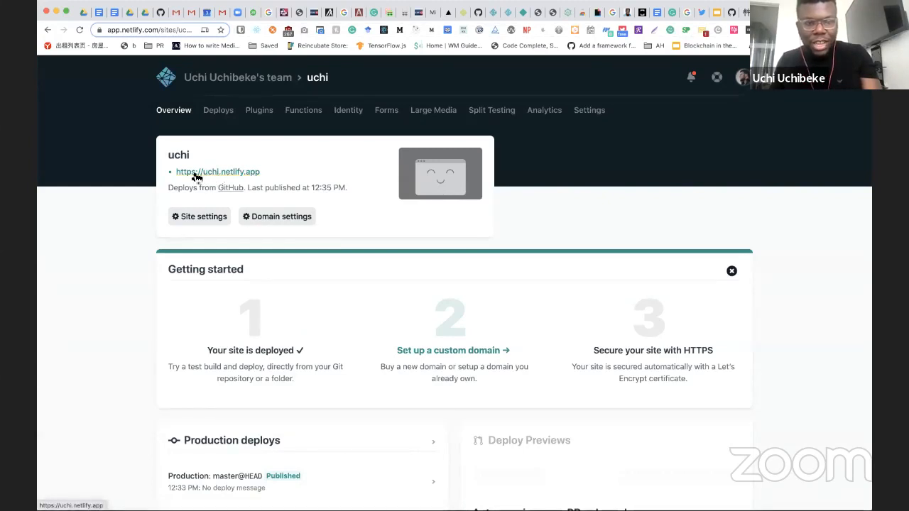
{"action": "left_click", "coordinate": [252, 178]}
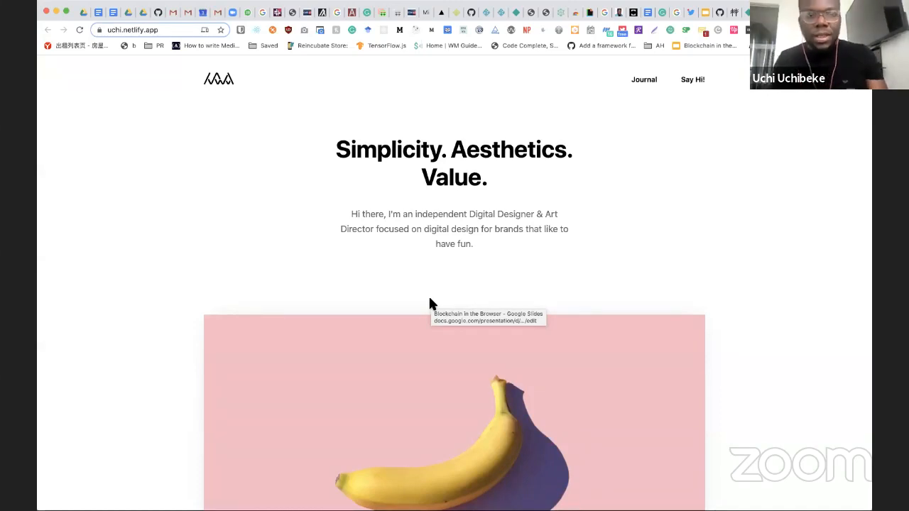
- Go to the deployed site's /admin page and log in to Forestry with GitHub
{"action": "left_click", "coordinate": [151, 29]}
{"action": "left_click", "coordinate": [152, 29]}
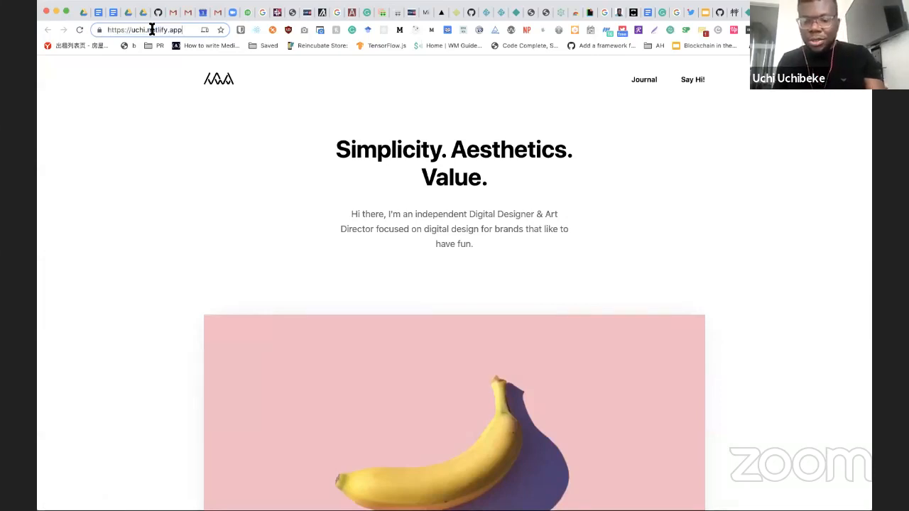
{"action": "left_click", "coordinate": [151, 29]}
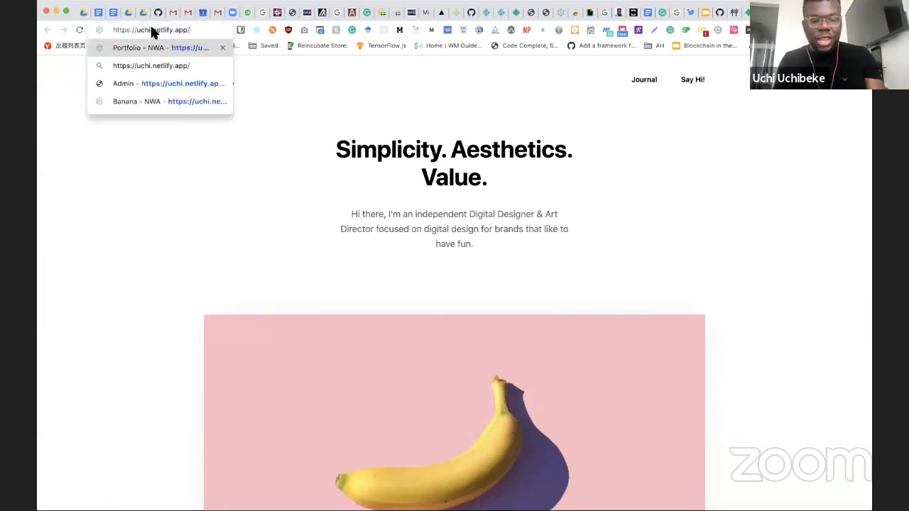
{"action": "type", "text": "admin"}
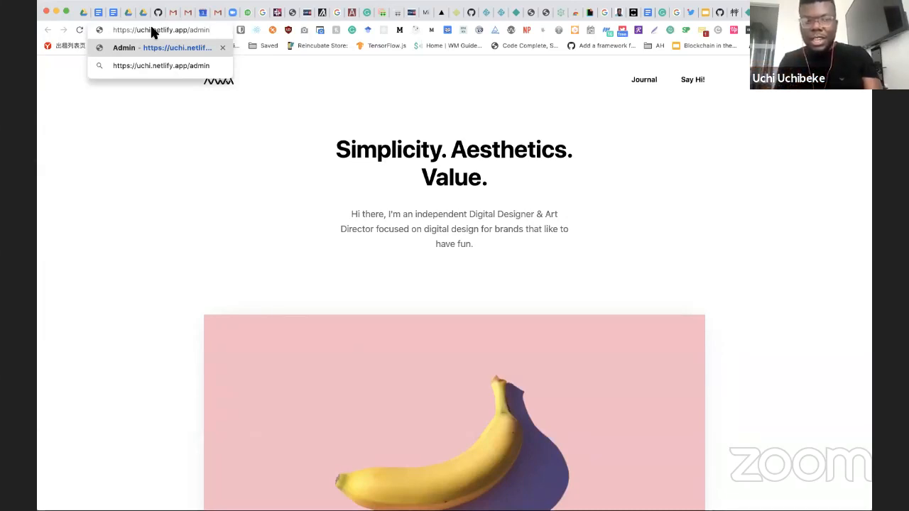
{"action": "key", "text": "Return"}
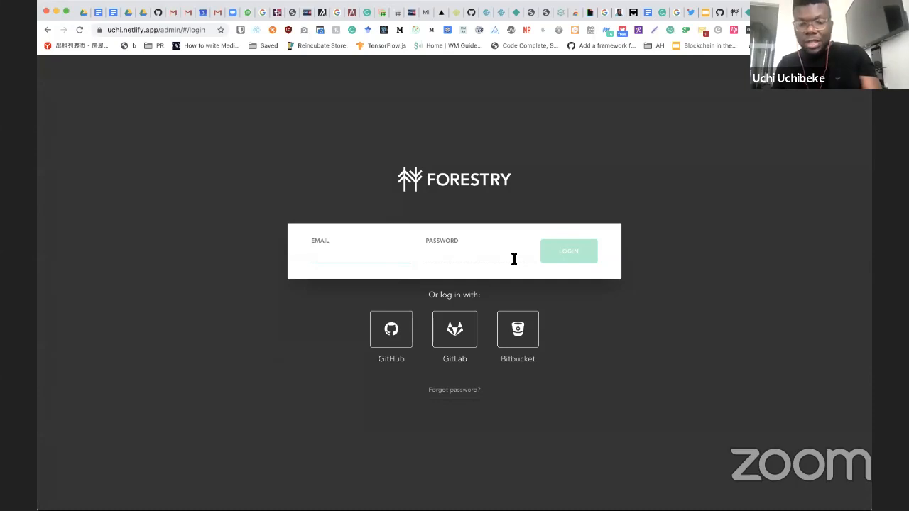
{"action": "left_click", "coordinate": [391, 339]}
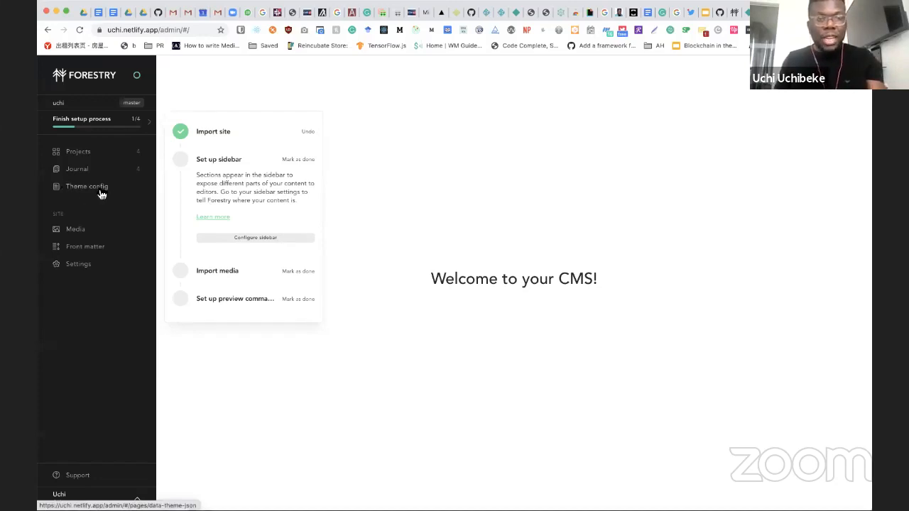
- Open the theme config in Forestry and replace the site name with the portfolio owner's full name
{"action": "left_click", "coordinate": [73, 195]}
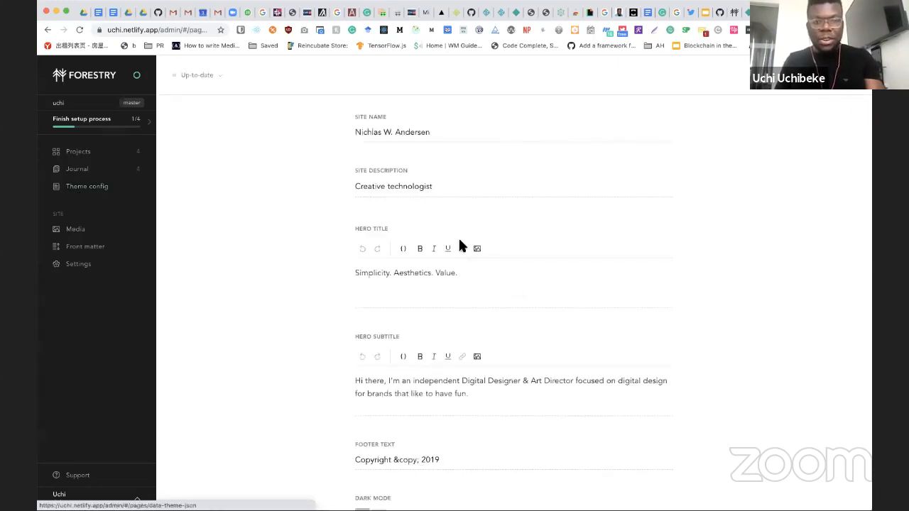
{"action": "scroll", "coordinate": [519, 196], "scroll_direction": "down", "scroll_amount": 2}
{"action": "scroll", "coordinate": [548, 196], "scroll_direction": "up", "scroll_amount": 2}
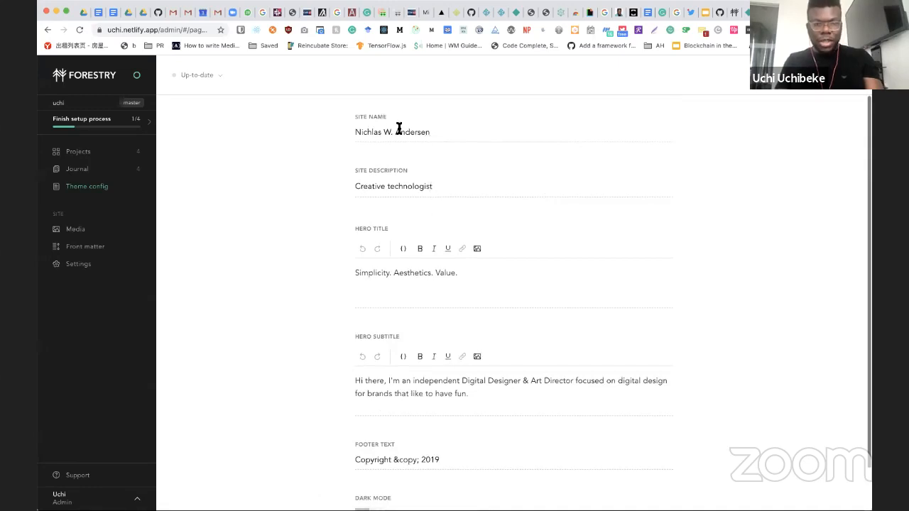
{"action": "left_click", "coordinate": [443, 131]}
{"action": "key", "text": "super+a"}
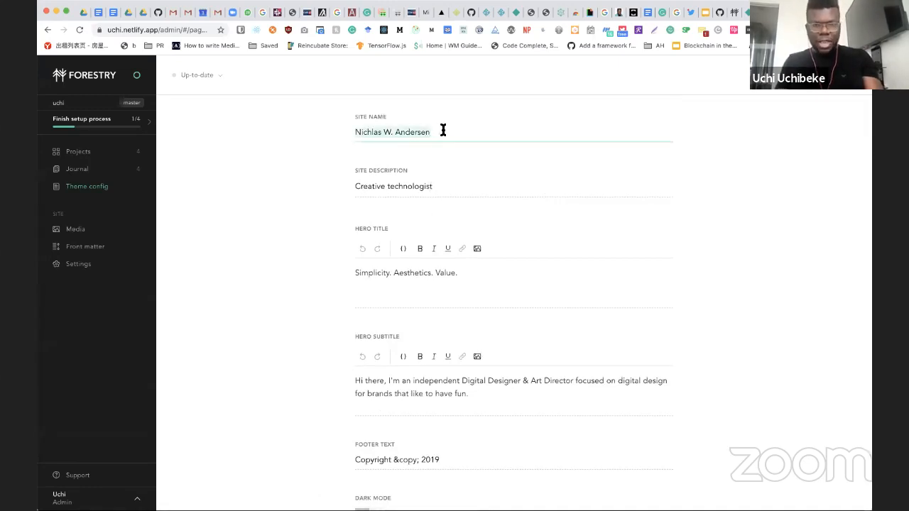
{"action": "type", "text": "Uchi uchibeke"}
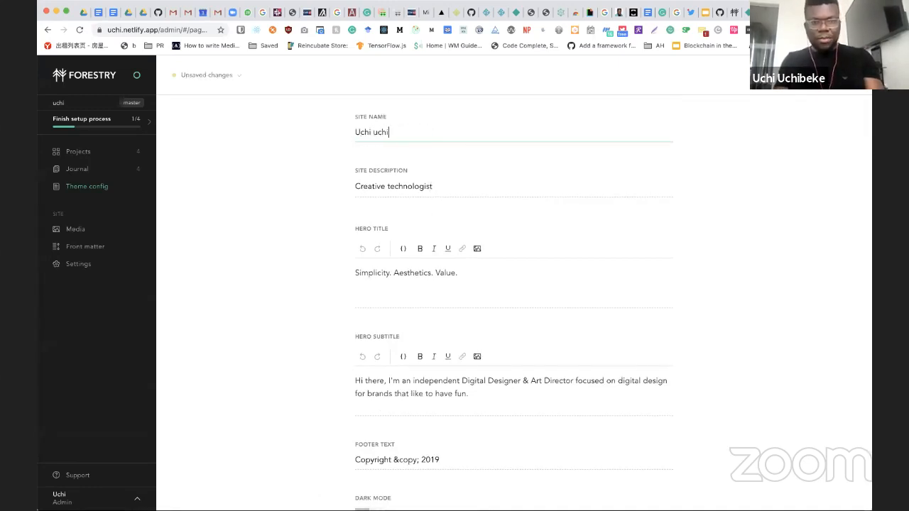
{"action": "key", "text": "BackSpace"}
{"action": "key", "text": "BackSpace"}
{"action": "key", "text": "BackSpace"}
{"action": "key", "text": "BackSpace"}
{"action": "key", "text": "BackSpace"}
{"action": "key", "text": "BackSpace"}
{"action": "key", "text": "BackSpace"}
{"action": "key", "text": "BackSpace"}
{"action": "type", "text": "Uchibeke"}
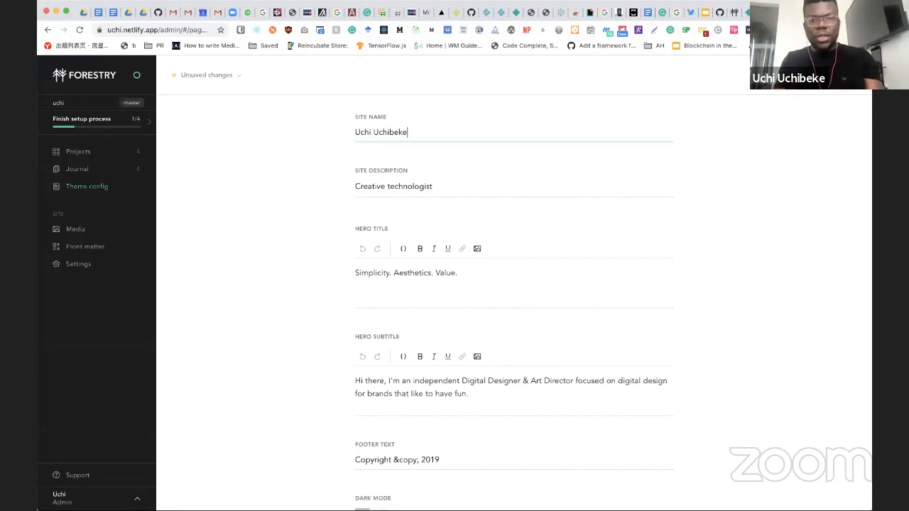
- Replace the site description with a sentence stating that the portfolio owner is an Engineer
{"action": "key", "text": "Tab"}
{"action": "key", "text": "super+a"}
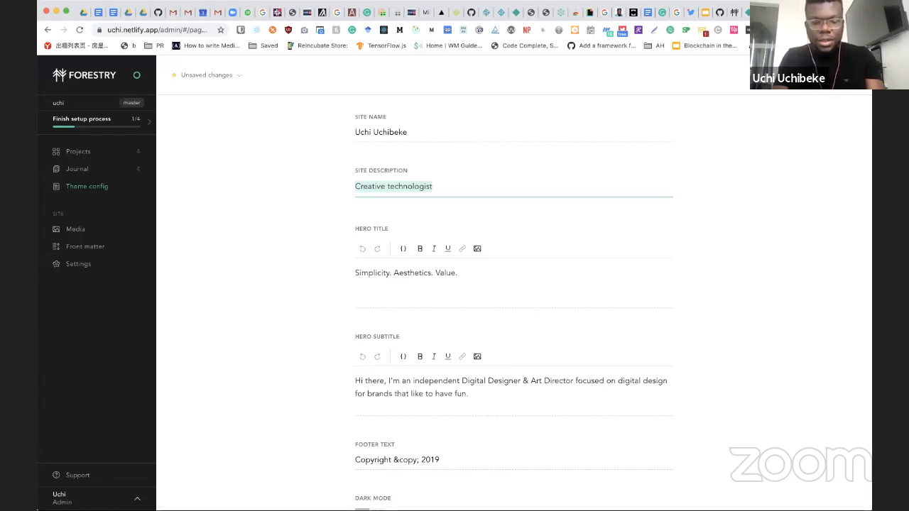
{"action": "type", "text": "Uchi is an"}
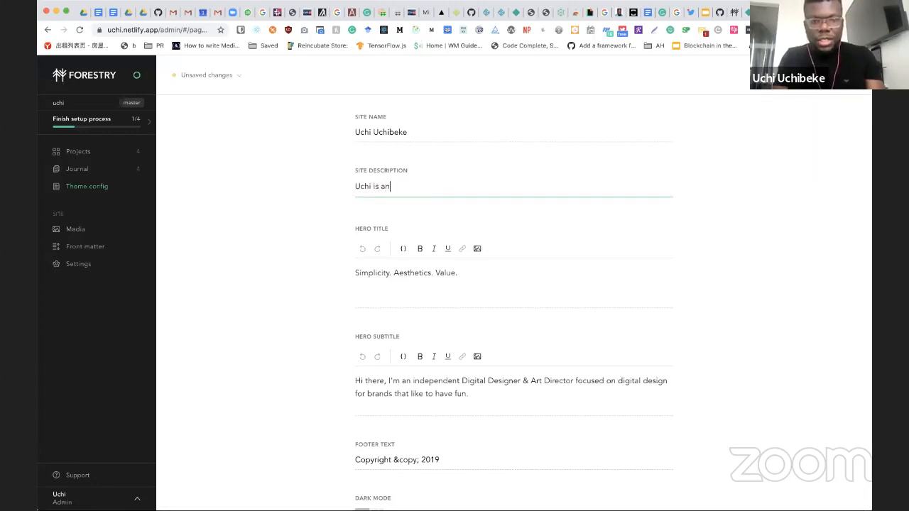
{"action": "type", "text": " Engineer"}
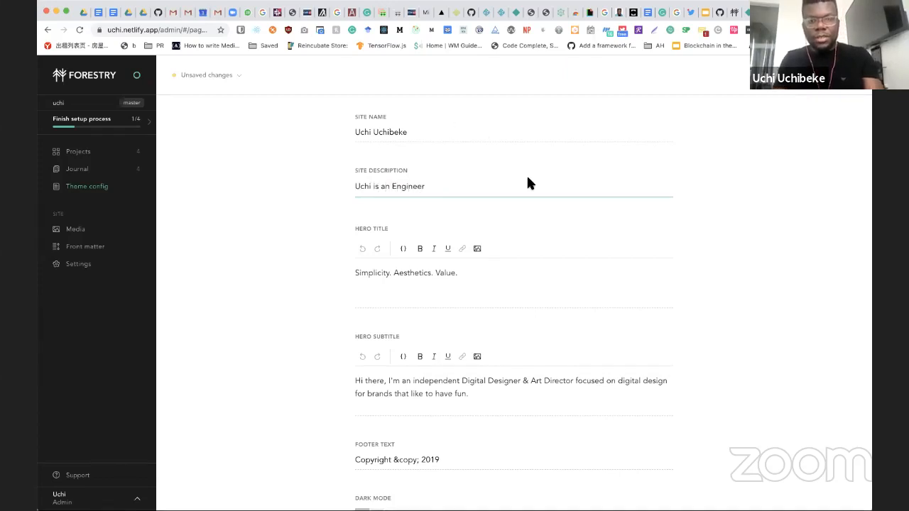
- Load the deployed site's home page and locate the hero title that corresponds to the theme config field
{"action": "left_click", "coordinate": [480, 272]}
{"action": "left_click_drag", "start_coordinate": [480, 271], "coordinate": [325, 275]}
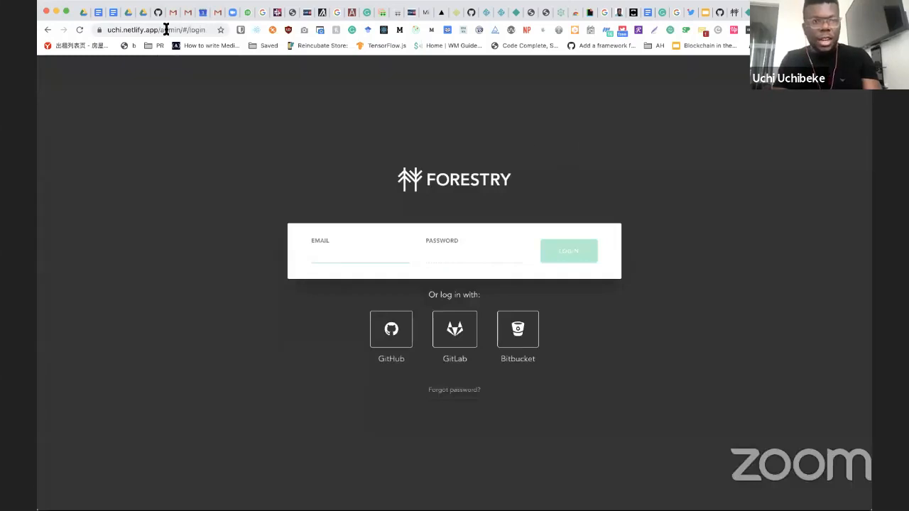
{"action": "left_click_drag", "start_coordinate": [162, 31], "coordinate": [332, 57]}
{"action": "key", "text": "BackSpace"}
{"action": "key", "text": "Return"}
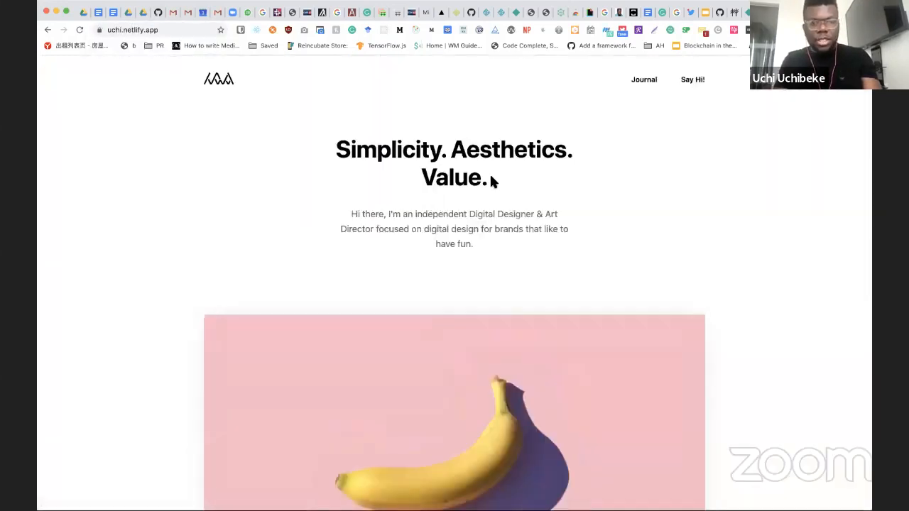
{"action": "left_click_drag", "start_coordinate": [490, 177], "coordinate": [328, 151]}
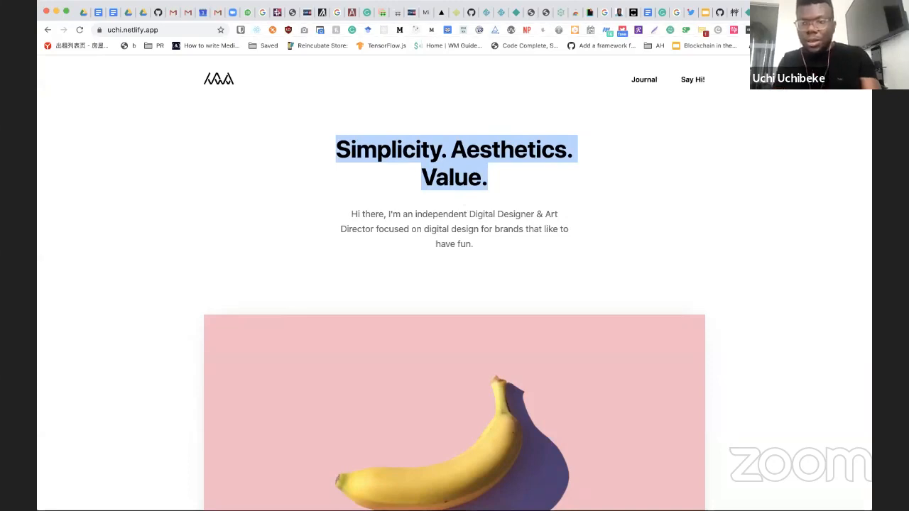
- Replace the hero title in Forestry's theme config with a welcome to the portfolio owner's website, followed by "Thanks for stopping by"
{"action": "key", "text": "ctrl+shift+Tab"}
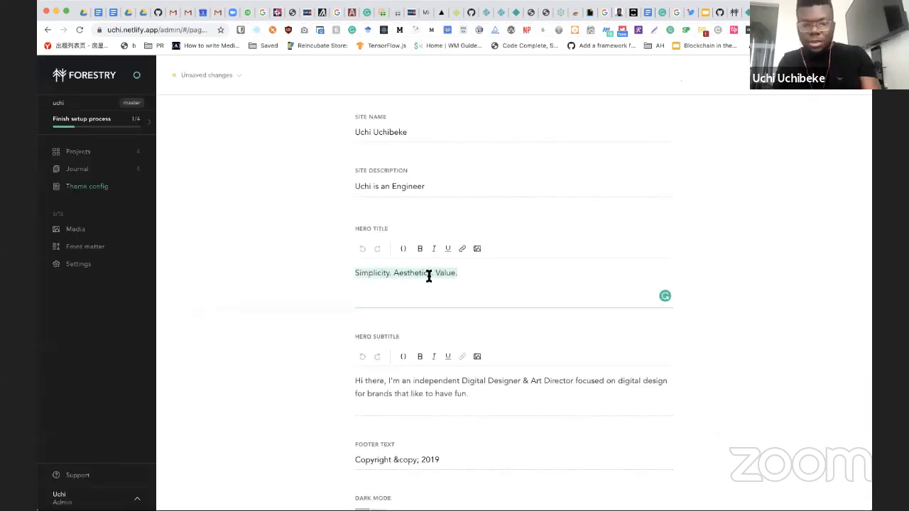
{"action": "key", "text": "BackSpace"}
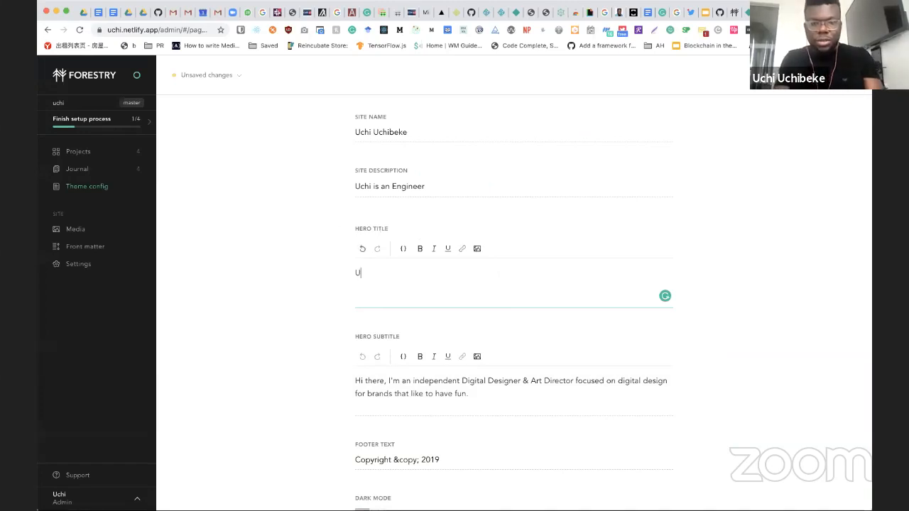
{"action": "type", "text": "Wel"}
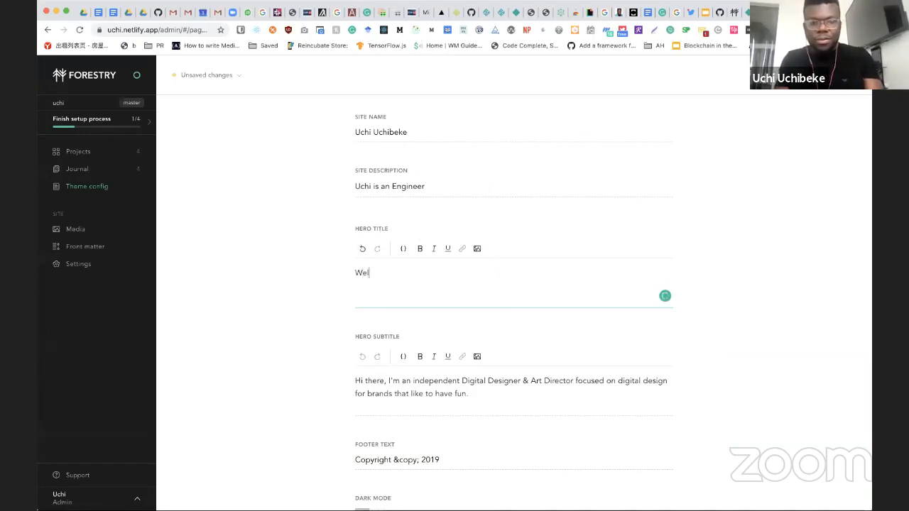
{"action": "type", "text": "come to Uchi's W"}
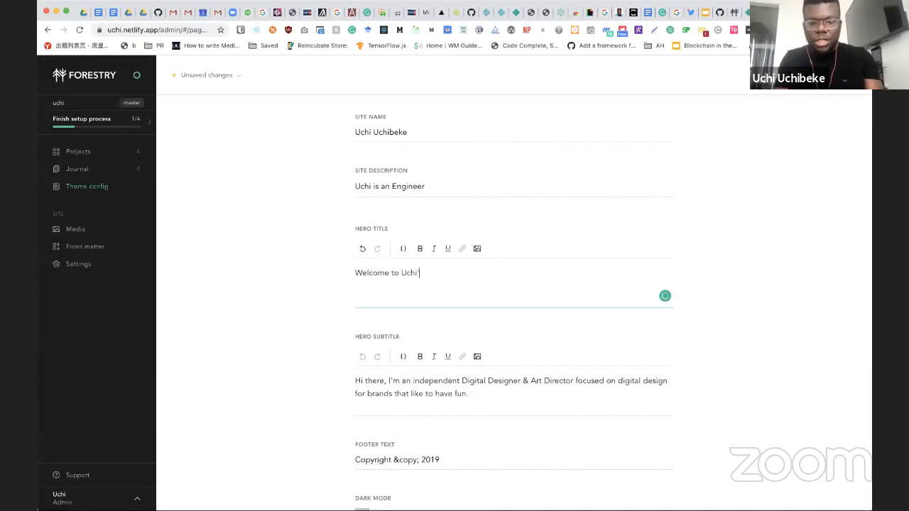
{"action": "type", "text": "ebsite"}
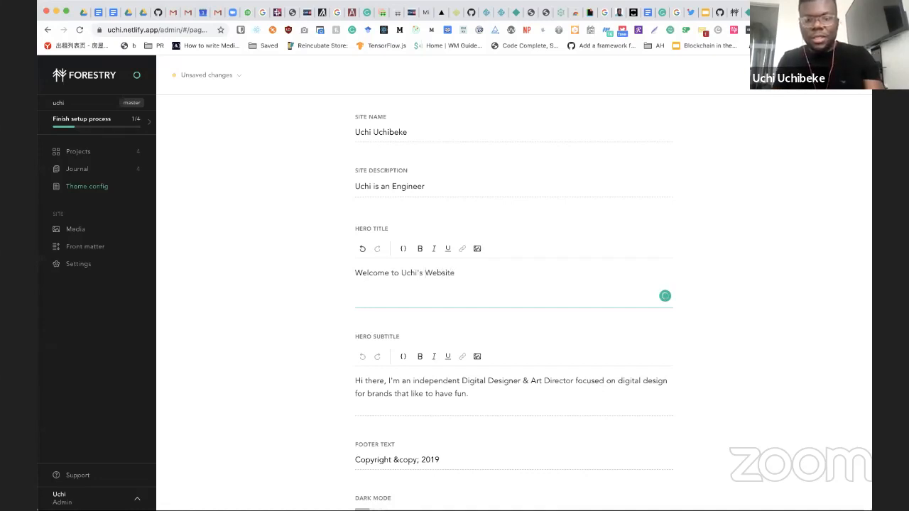
{"action": "type", "text": ". Thanks for"}
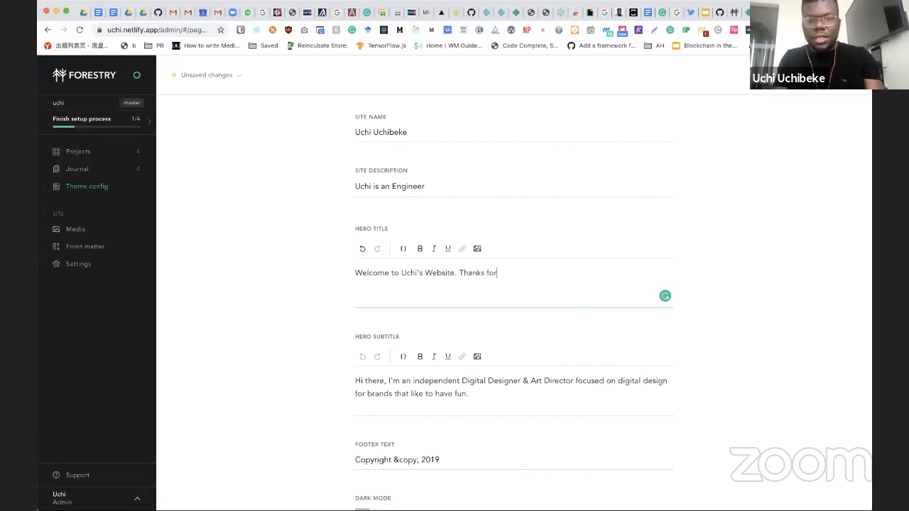
{"action": "type", "text": " stopping by"}
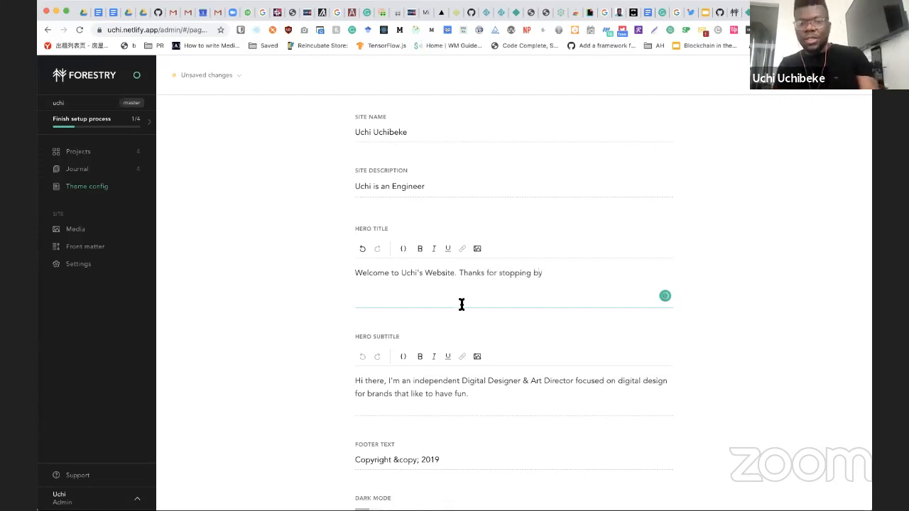
- Locate the hero subtitle paragraph on the deployed site's home page
{"action": "scroll", "coordinate": [461, 305], "scroll_direction": "down", "scroll_amount": 2}
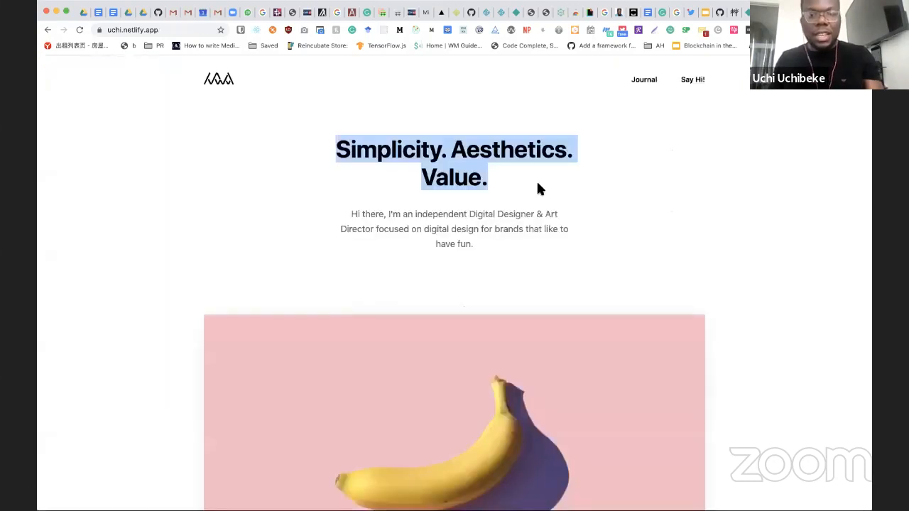
{"action": "left_click", "coordinate": [494, 241]}
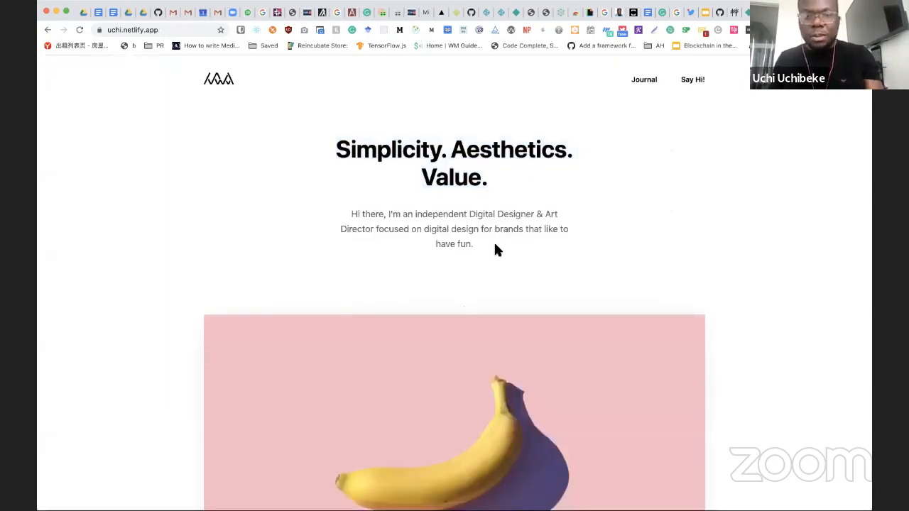
{"action": "left_click_drag", "start_coordinate": [367, 228], "coordinate": [345, 221]}
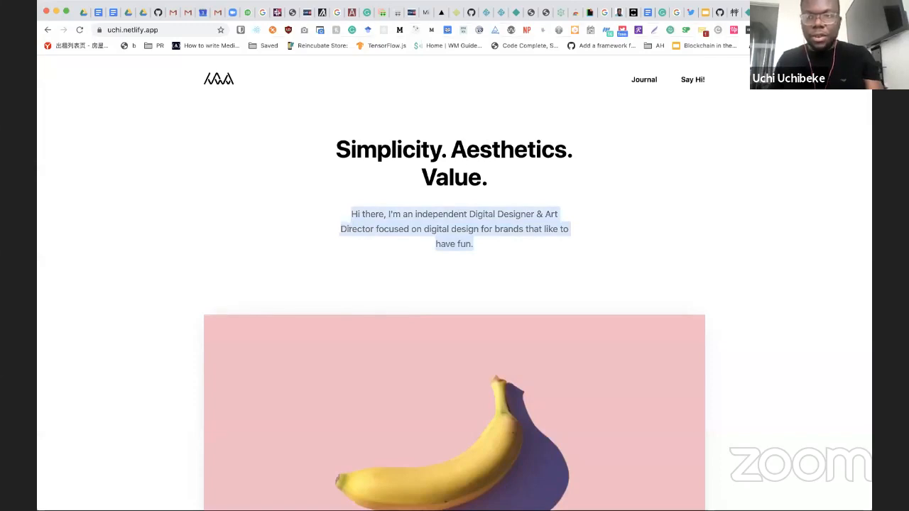
- Replace the hero subtitle with "Hi, looking to work with me. Please, check out my work below and let me know if you have any questions."
{"action": "left_click", "coordinate": [809, 12]}
{"action": "left_click", "coordinate": [453, 349]}
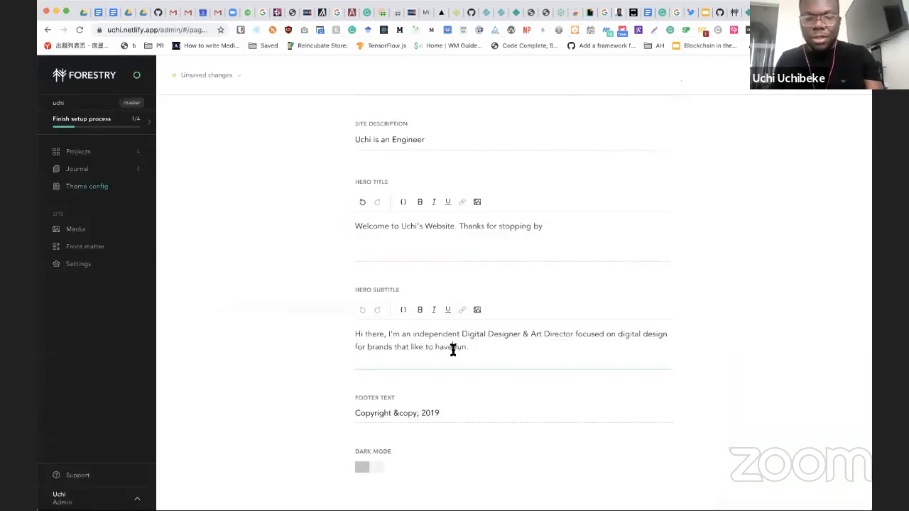
{"action": "left_click_drag", "start_coordinate": [483, 344], "coordinate": [295, 334]}
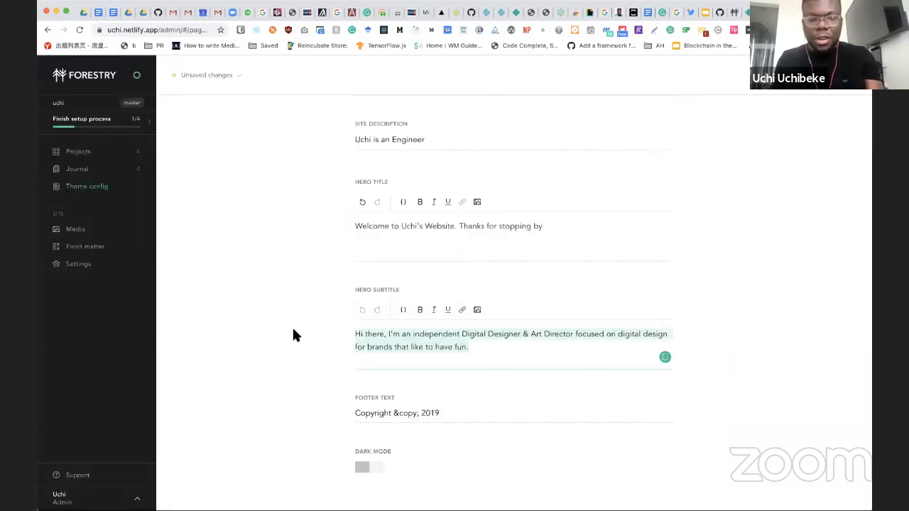
{"action": "type", "text": "Hi,"}
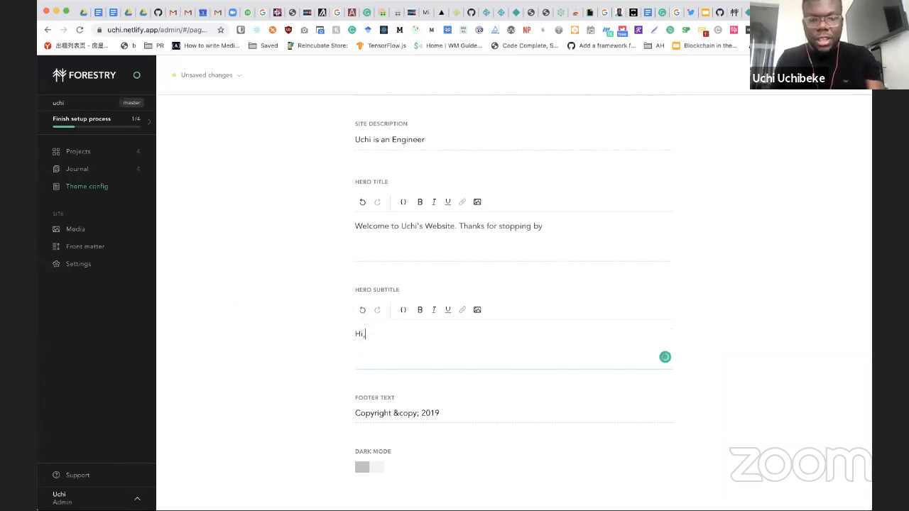
{"action": "type", "text": " looking to"}
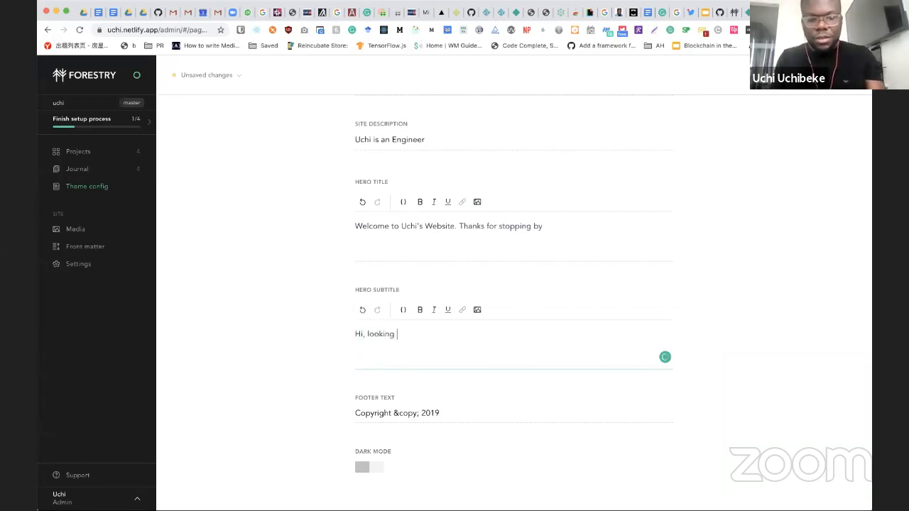
{"action": "type", "text": "k w"}
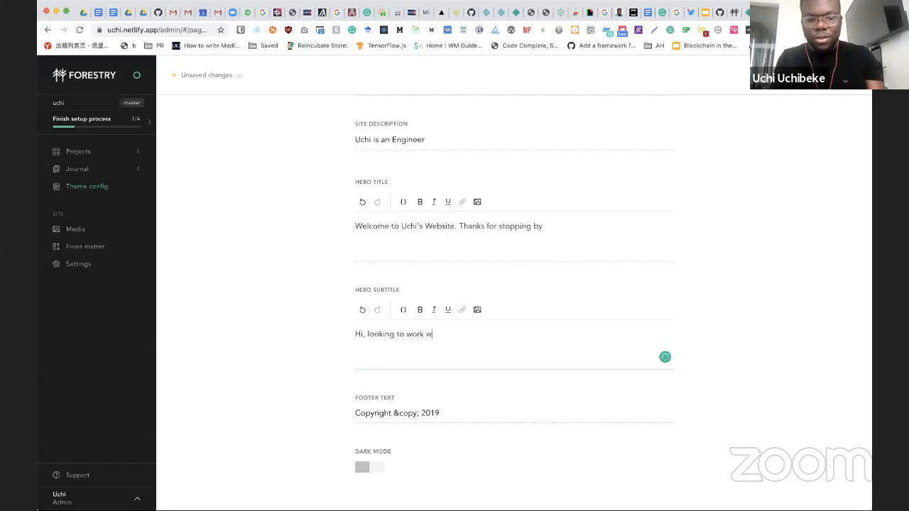
{"action": "type", "text": "ith me. Plase"}
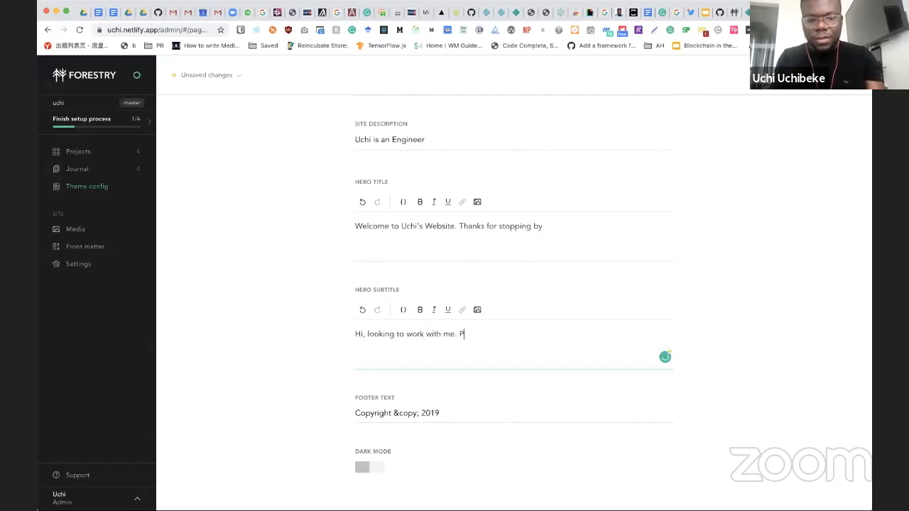
{"action": "key", "text": "BackSpace"}
{"action": "key", "text": "BackSpace"}
{"action": "key", "text": "BackSpace"}
{"action": "key", "text": "BackSpace"}
{"action": "type", "text": "eadse,"}
{"action": "key", "text": "BackSpace"}
{"action": "key", "text": "BackSpace"}
{"action": "key", "text": "BackSpace"}
{"action": "key", "text": "BackSpace"}
{"action": "key", "text": "BackSpace"}
{"action": "type", "text": "se, che"}
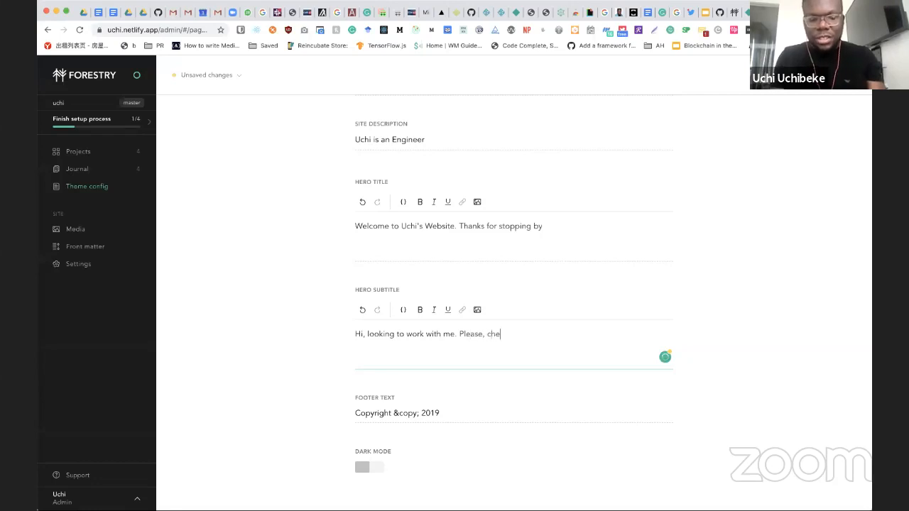
{"action": "type", "text": "ck out my"}
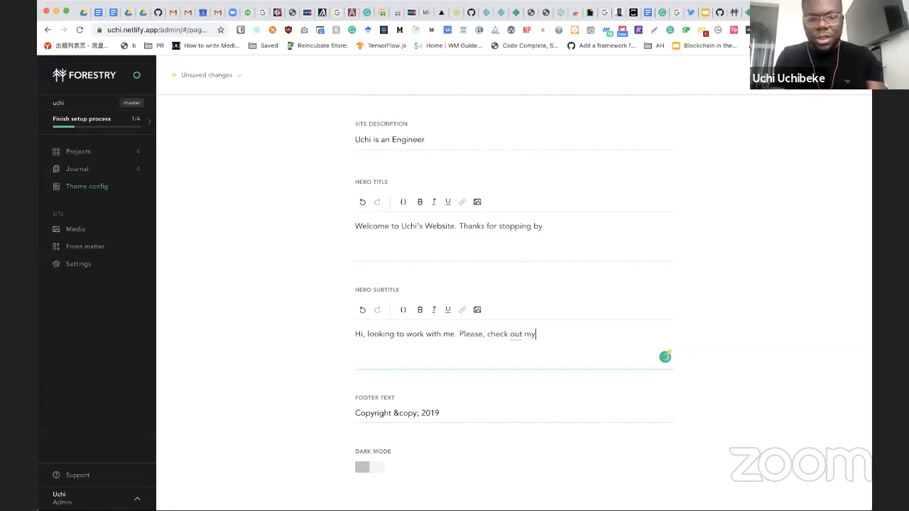
{"action": "type", "text": " work bel"}
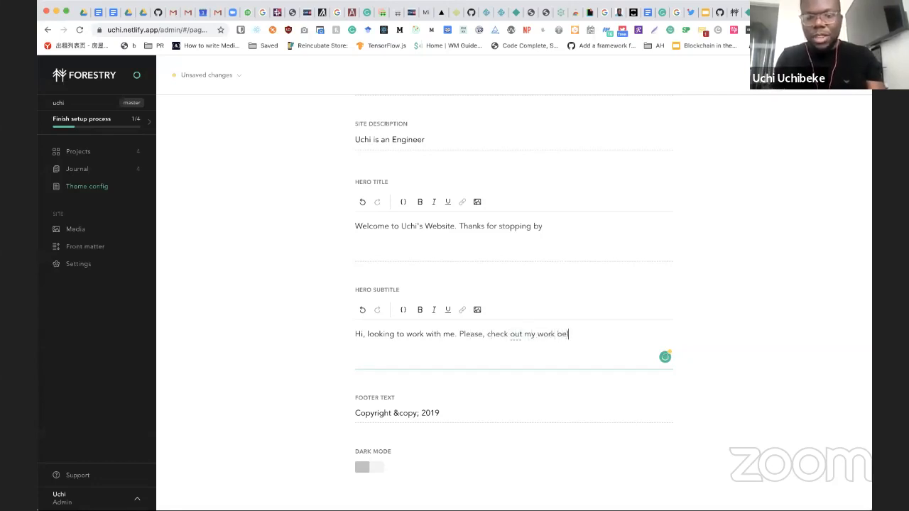
{"action": "type", "text": "ow and let me kno"}
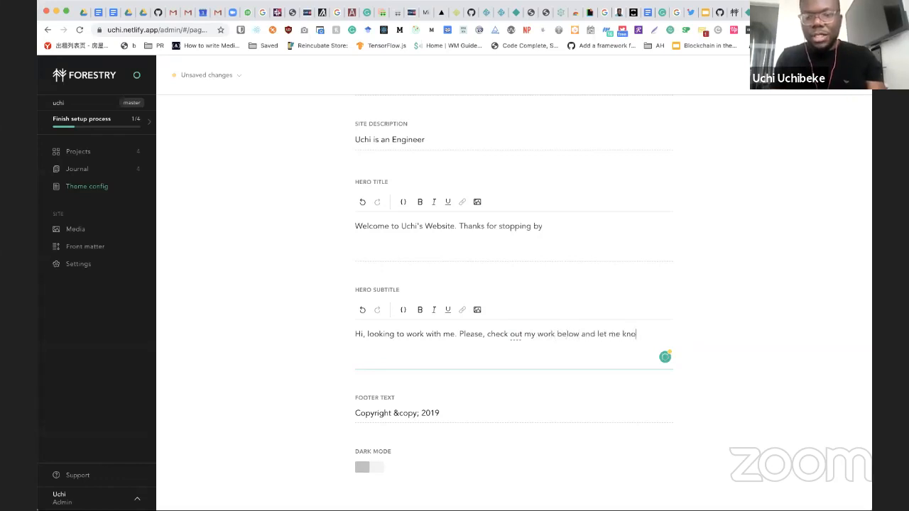
{"action": "type", "text": "w if you have any"}
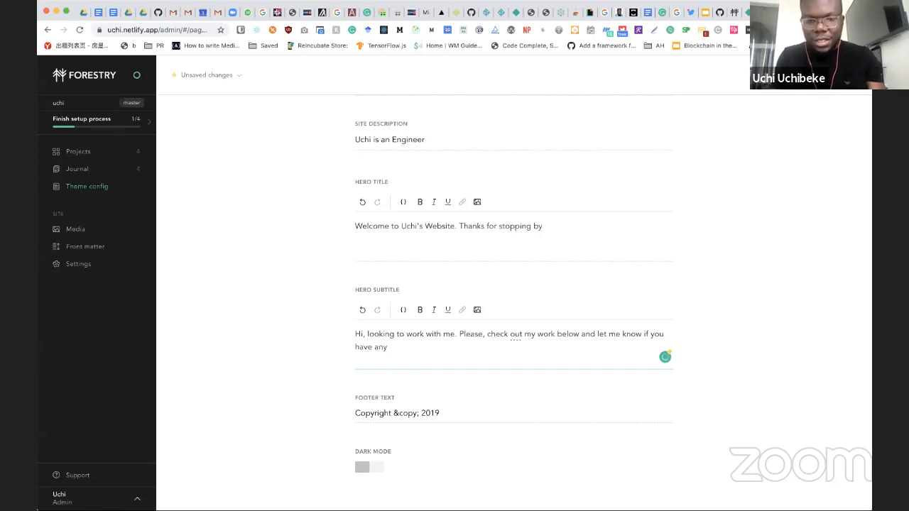
{"action": "type", "text": " que"}
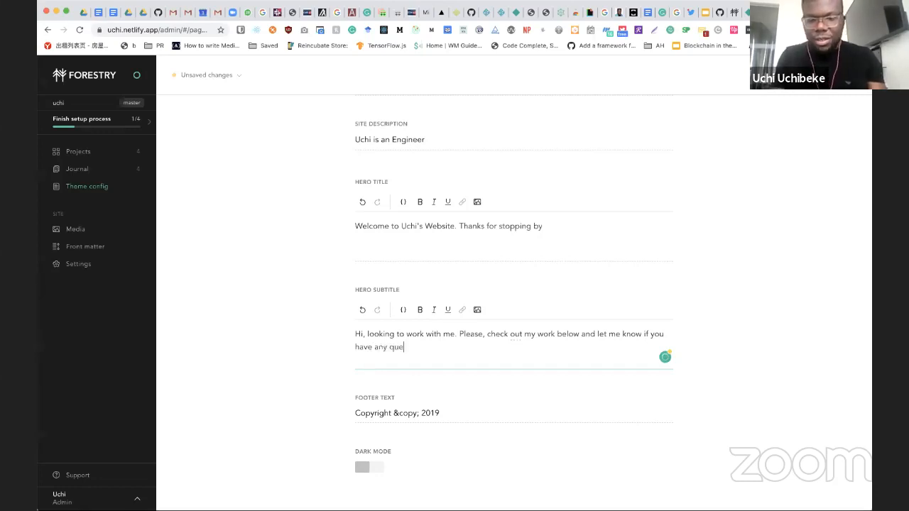
{"action": "type", "text": "stions."}
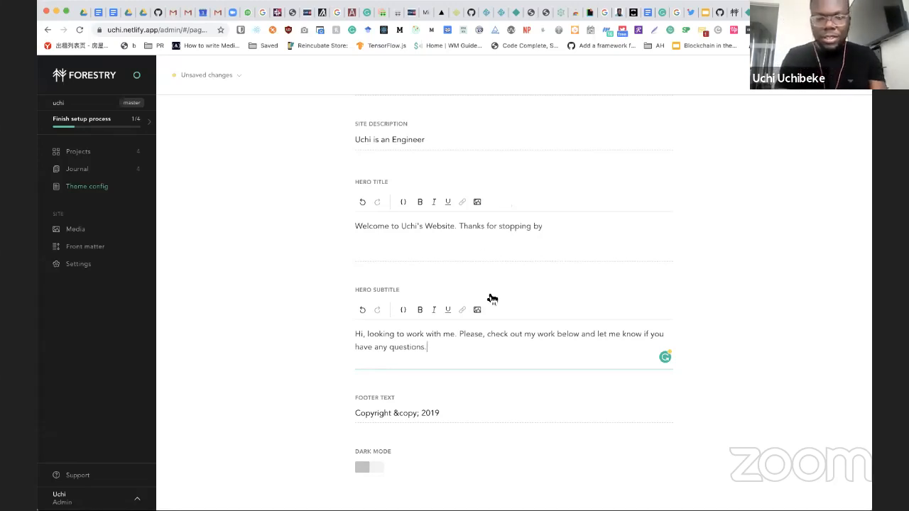
- Change the year in the footer text to 2020 and review the edited theme config fields
{"action": "left_click", "coordinate": [441, 408]}
{"action": "key", "text": "BackSpace"}
{"action": "type", "text": "0"}
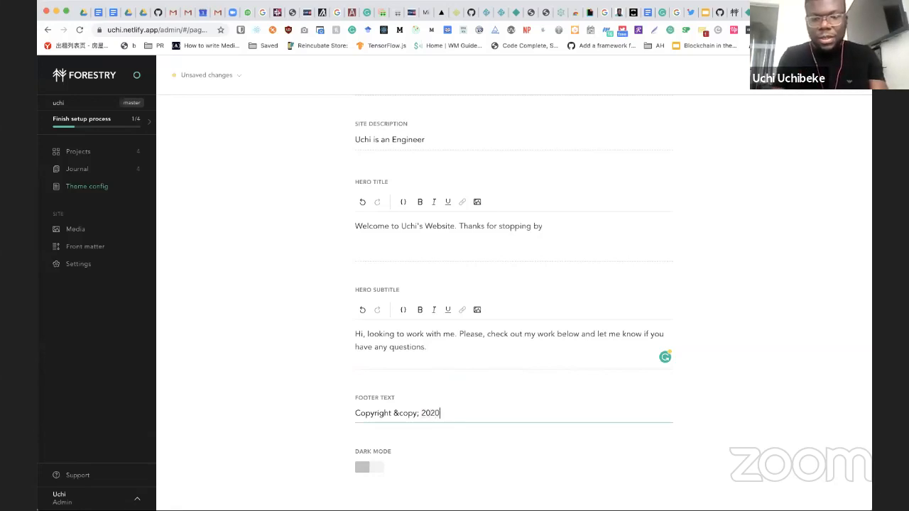
{"action": "scroll", "coordinate": [502, 392], "scroll_direction": "up", "scroll_amount": 2}
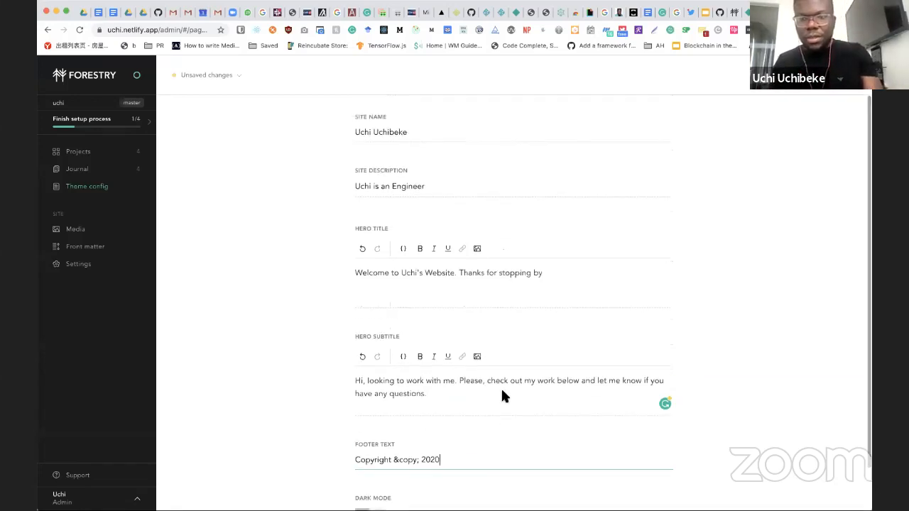
{"action": "scroll", "coordinate": [502, 391], "scroll_direction": "down", "scroll_amount": 2}
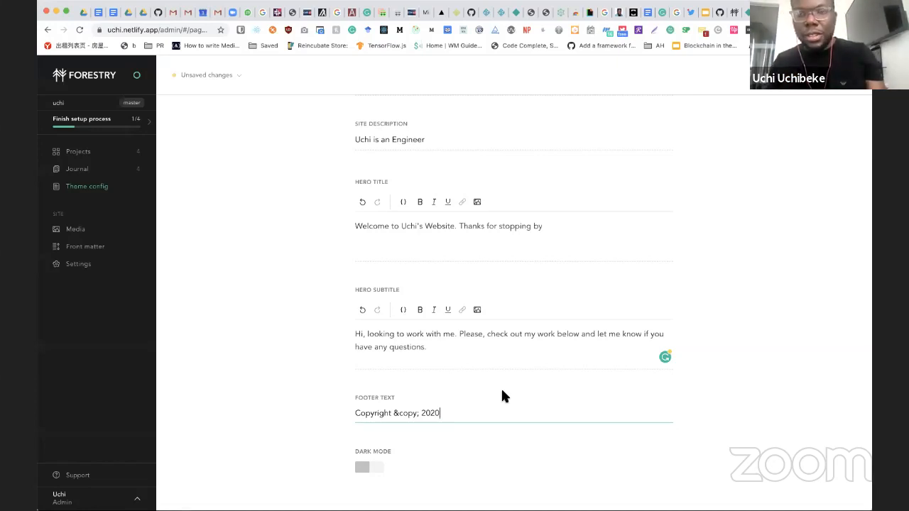
{"action": "scroll", "coordinate": [594, 251], "scroll_direction": "up", "scroll_amount": 2}
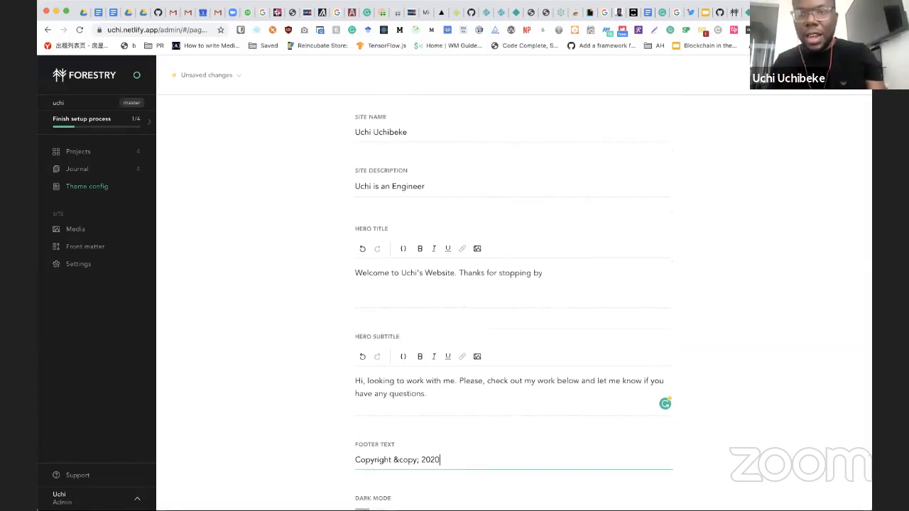
- Switch to Netlify and open the site's general settings to examine the site information
{"action": "left_click", "coordinate": [748, 12]}
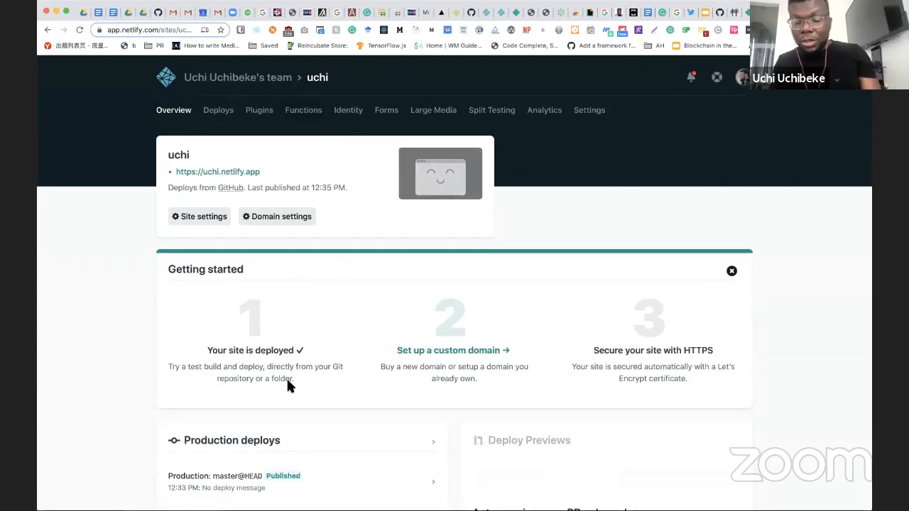
{"action": "left_click", "coordinate": [249, 219]}
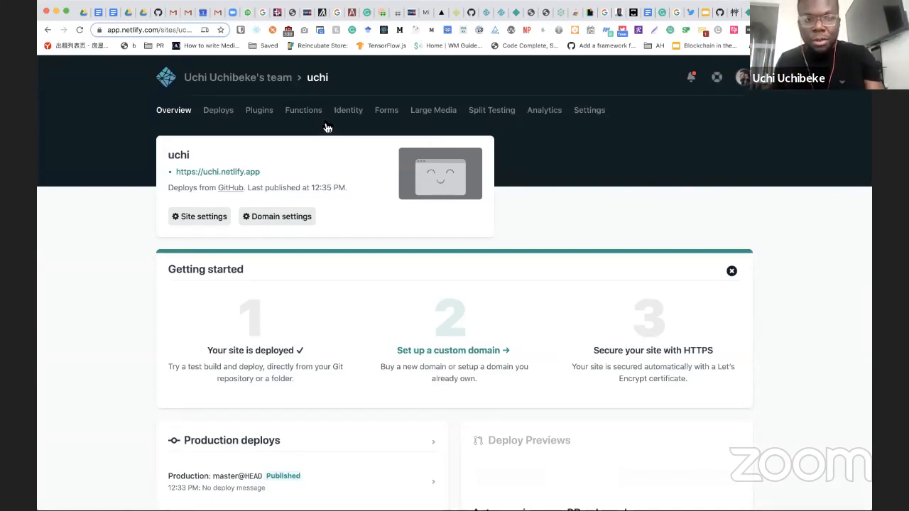
{"action": "left_click", "coordinate": [174, 219]}
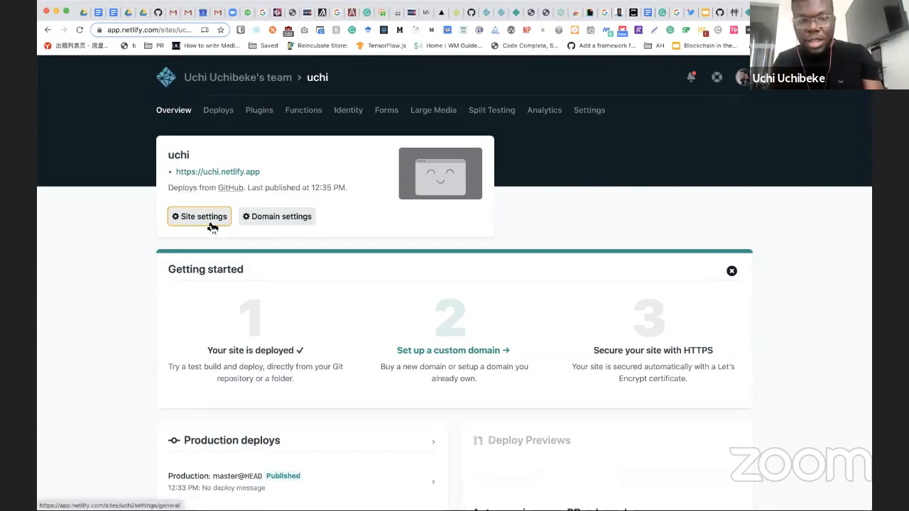
{"action": "left_click", "coordinate": [188, 219]}
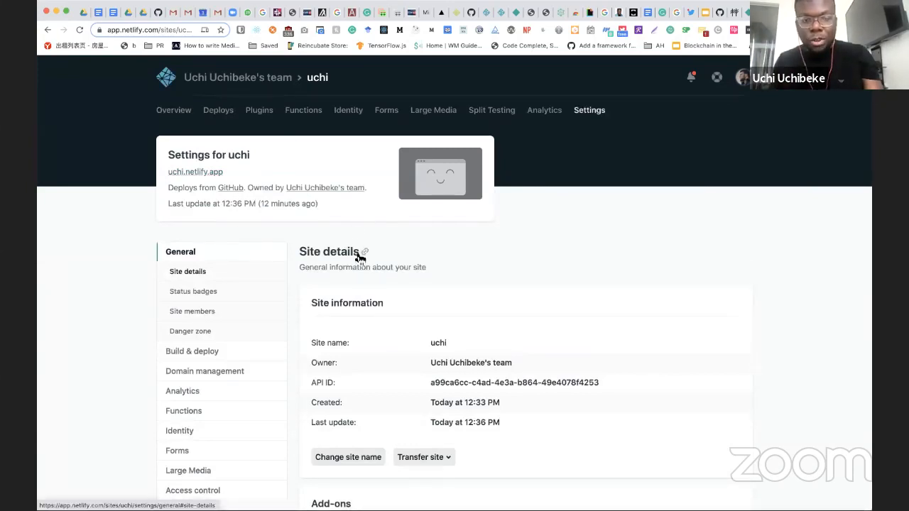
{"action": "scroll", "coordinate": [360, 368], "scroll_direction": "down", "scroll_amount": 1}
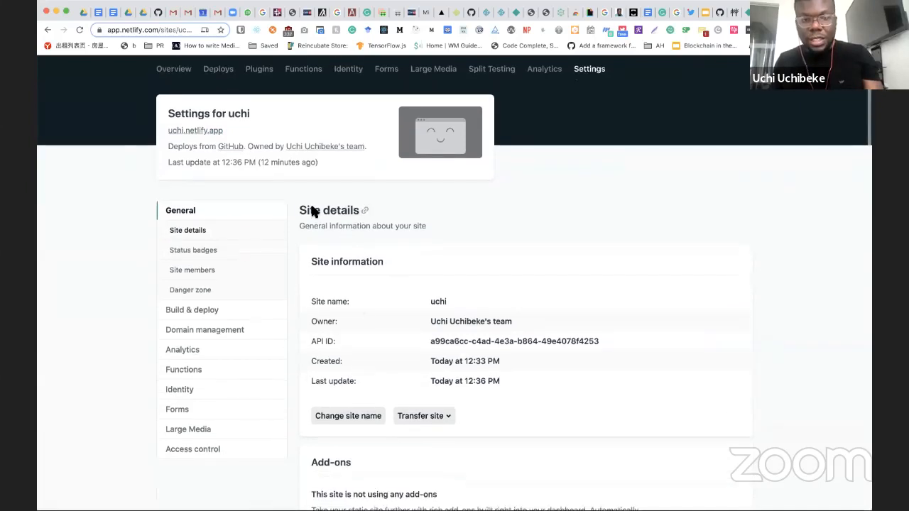
- Change the Netlify site name to the owner's hyphenated full name in lowercase and save it
{"action": "left_click", "coordinate": [348, 416]}
{"action": "double_click", "coordinate": [404, 296]}
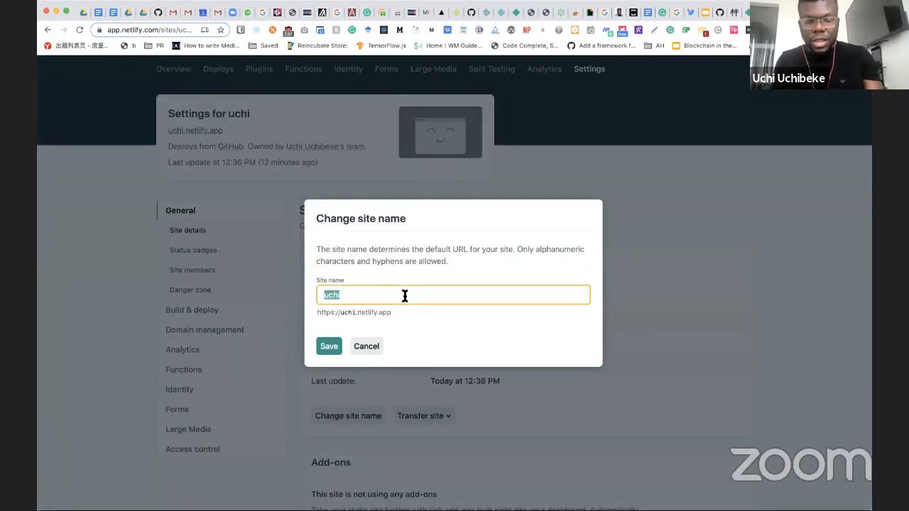
{"action": "type", "text": "uch"}
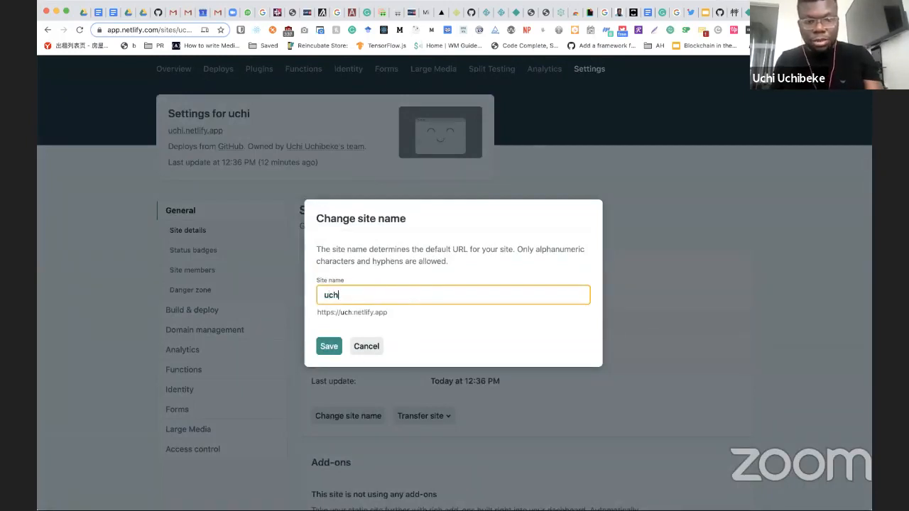
{"action": "type", "text": "i-uchibeke"}
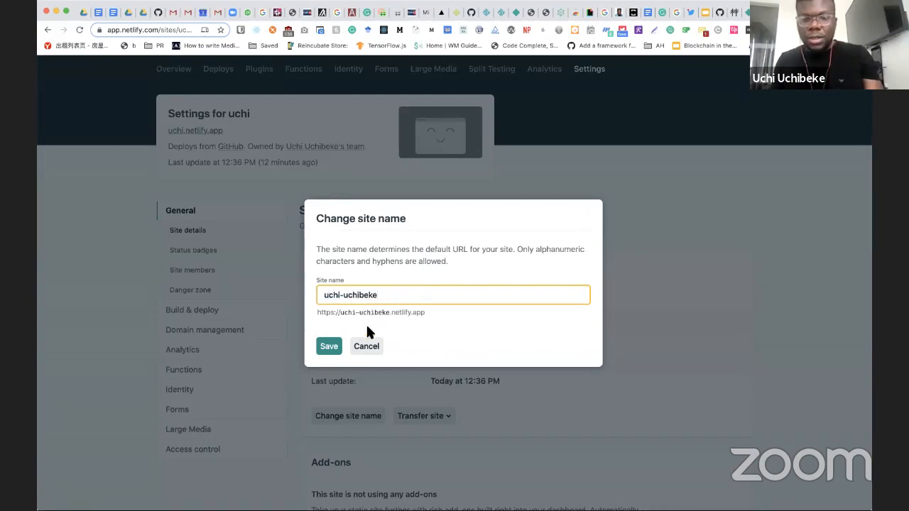
{"action": "left_click", "coordinate": [328, 346]}
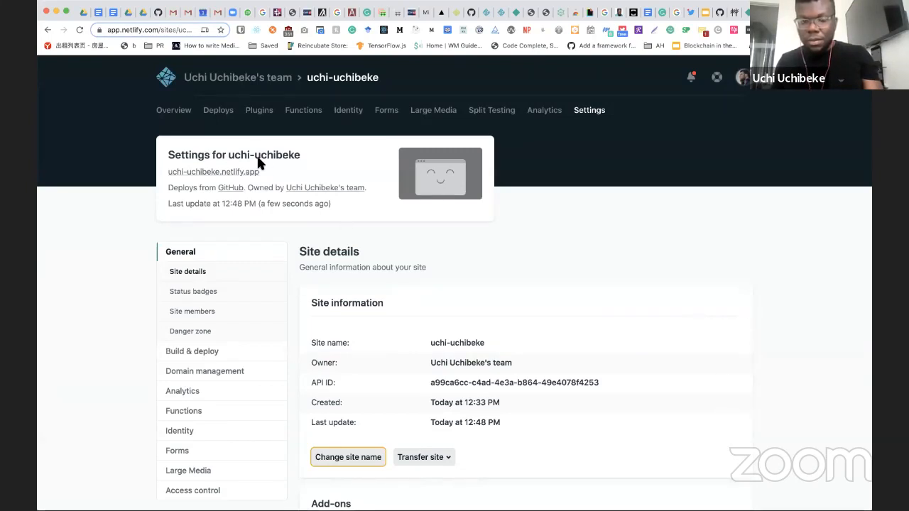
- Open the deployed site at its new Netlify address from the site settings and reload it
{"action": "left_click", "coordinate": [279, 168]}
{"action": "left_click", "coordinate": [244, 173], "text": "super"}
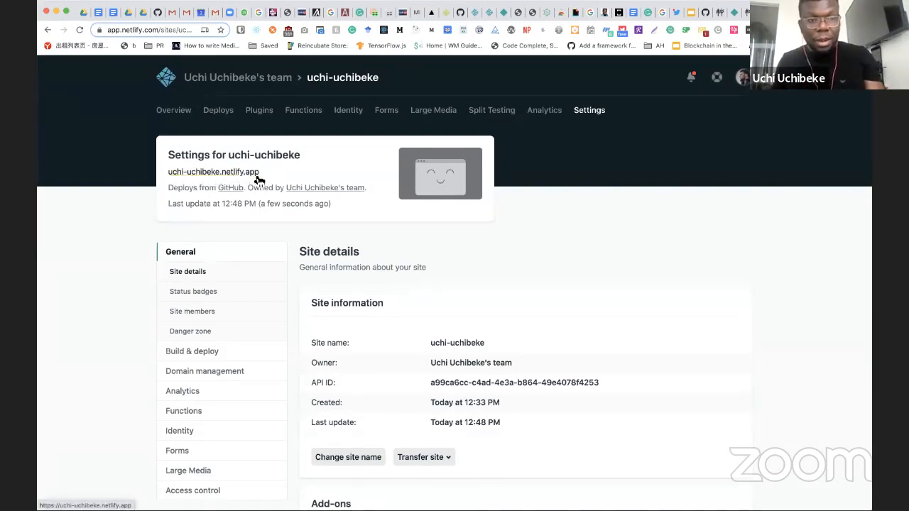
{"action": "left_click", "coordinate": [216, 173]}
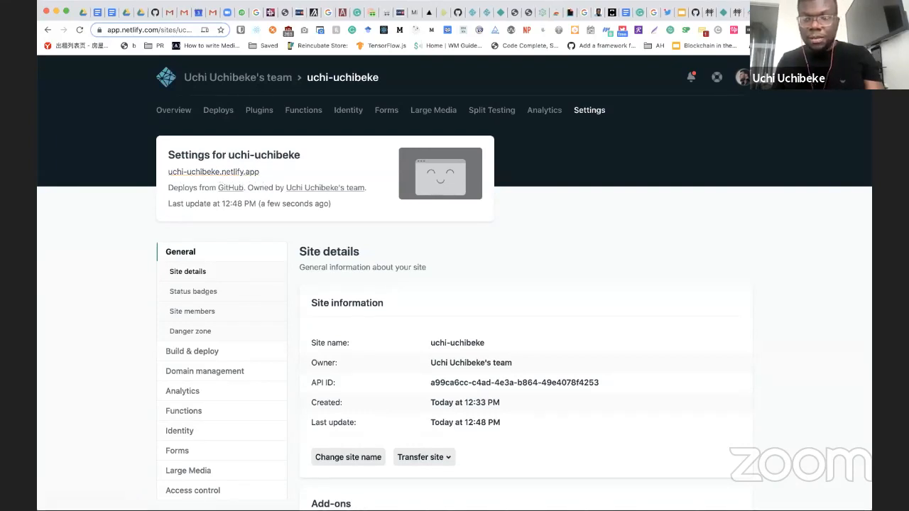
{"action": "key", "text": "super+r"}
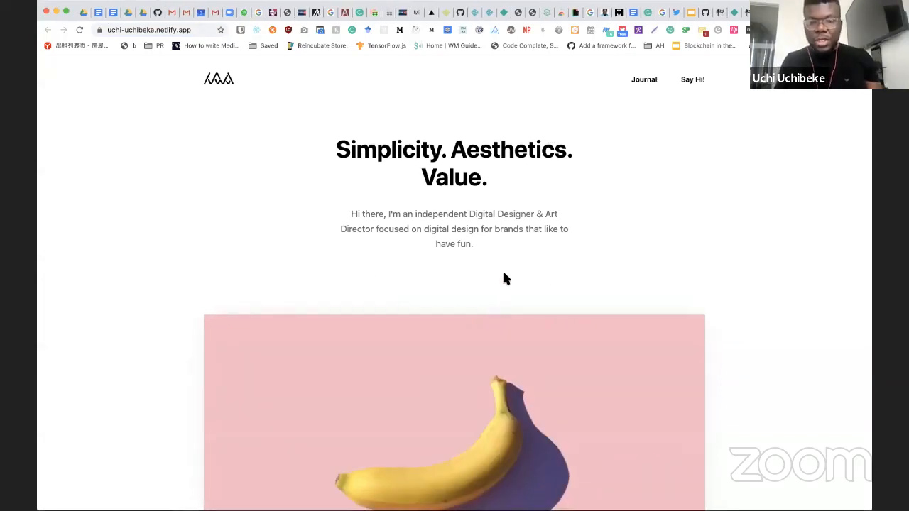
- Examine the deployed home page's hero text and project images
{"action": "scroll", "coordinate": [551, 273], "scroll_direction": "down", "scroll_amount": 10}
{"action": "scroll", "coordinate": [554, 270], "scroll_direction": "up", "scroll_amount": 8}
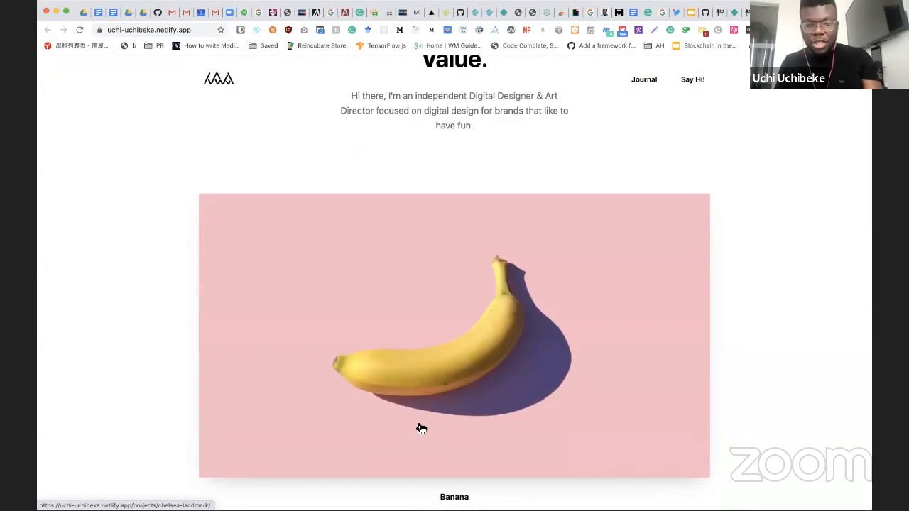
{"action": "scroll", "coordinate": [421, 428], "scroll_direction": "down", "scroll_amount": 5}
{"action": "scroll", "coordinate": [426, 404], "scroll_direction": "down", "scroll_amount": 4}
{"action": "scroll", "coordinate": [426, 403], "scroll_direction": "down", "scroll_amount": 2}
{"action": "scroll", "coordinate": [426, 401], "scroll_direction": "up", "scroll_amount": 8}
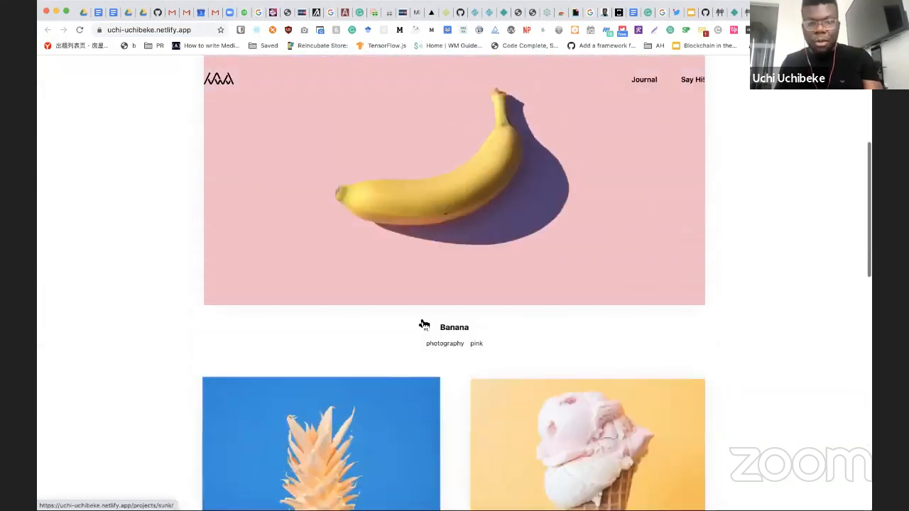
{"action": "scroll", "coordinate": [426, 261], "scroll_direction": "up", "scroll_amount": 5}
{"action": "scroll", "coordinate": [425, 264], "scroll_direction": "down", "scroll_amount": 2}
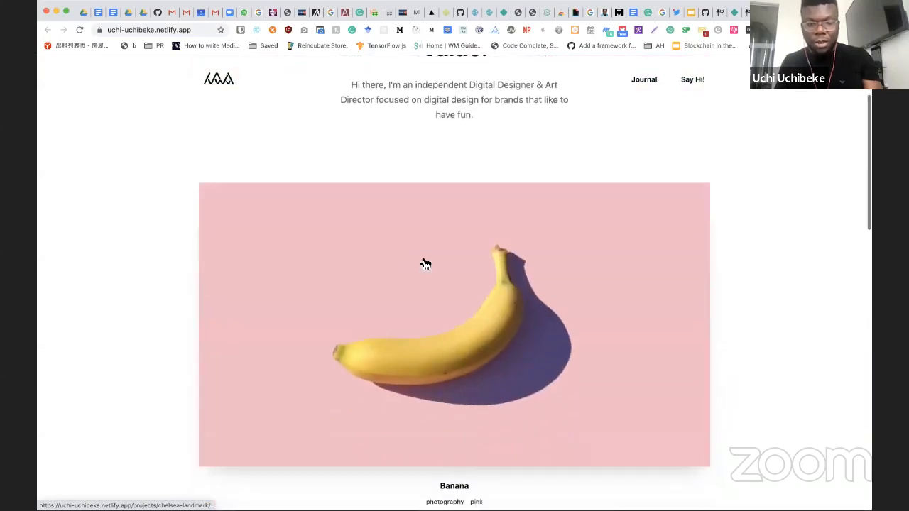
{"action": "scroll", "coordinate": [425, 265], "scroll_direction": "down", "scroll_amount": 1}
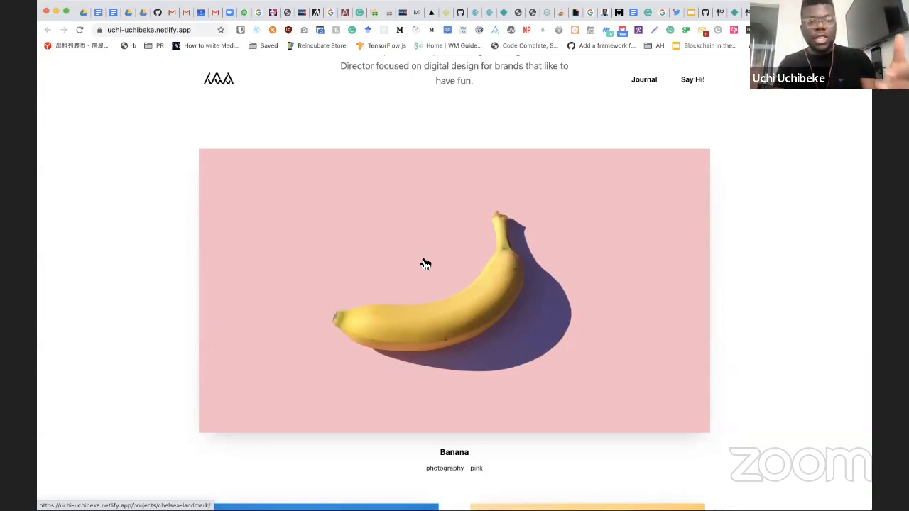
- Open the Banana project, review its categories, year, description and image, and return to the home page
{"action": "left_click", "coordinate": [411, 246]}
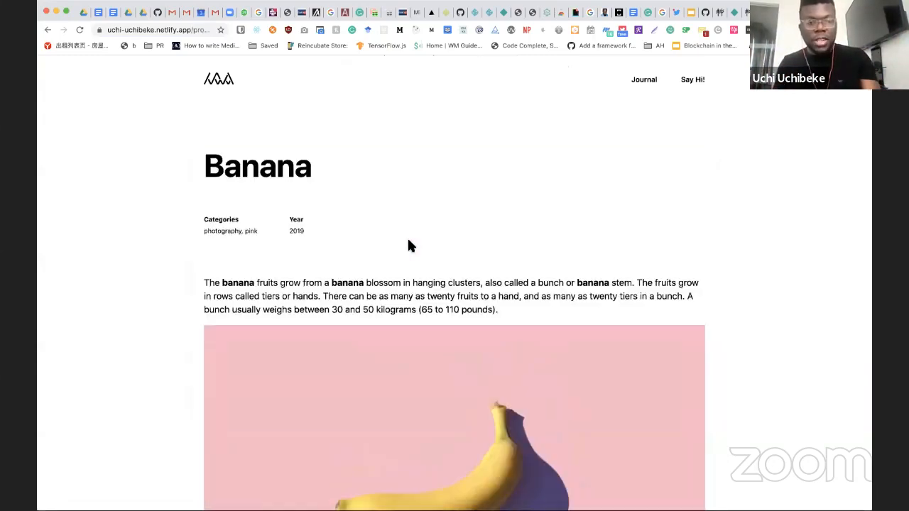
{"action": "scroll", "coordinate": [408, 245], "scroll_direction": "down", "scroll_amount": 3}
{"action": "scroll", "coordinate": [248, 180], "scroll_direction": "up", "scroll_amount": 2}
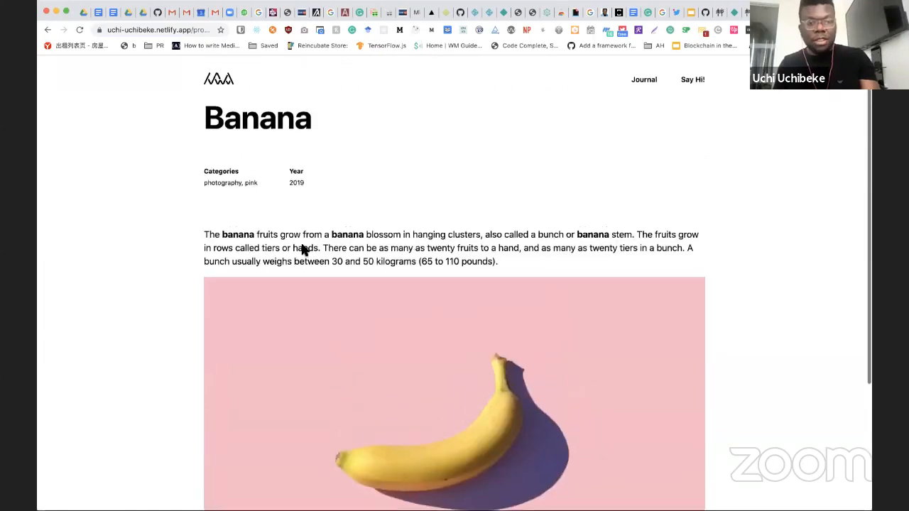
{"action": "scroll", "coordinate": [507, 276], "scroll_direction": "down", "scroll_amount": 3}
{"action": "scroll", "coordinate": [507, 276], "scroll_direction": "up", "scroll_amount": 4}
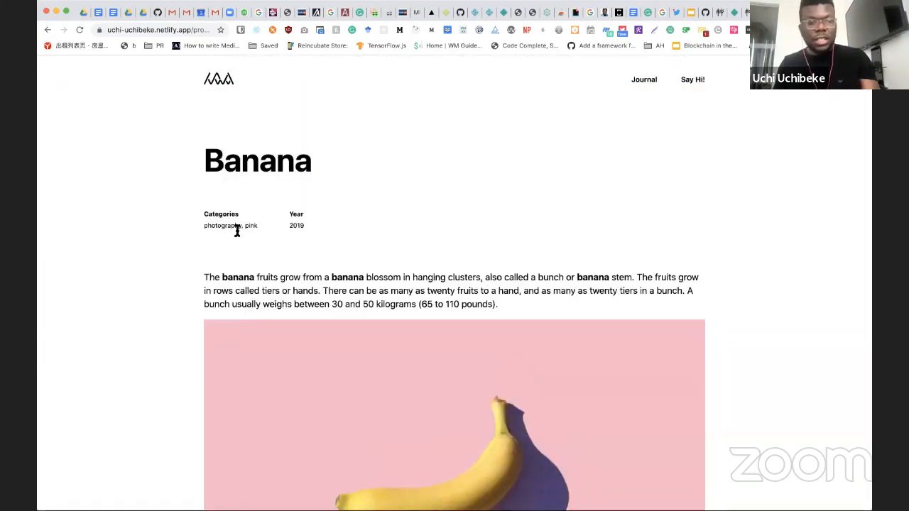
{"action": "scroll", "coordinate": [324, 269], "scroll_direction": "down", "scroll_amount": 2}
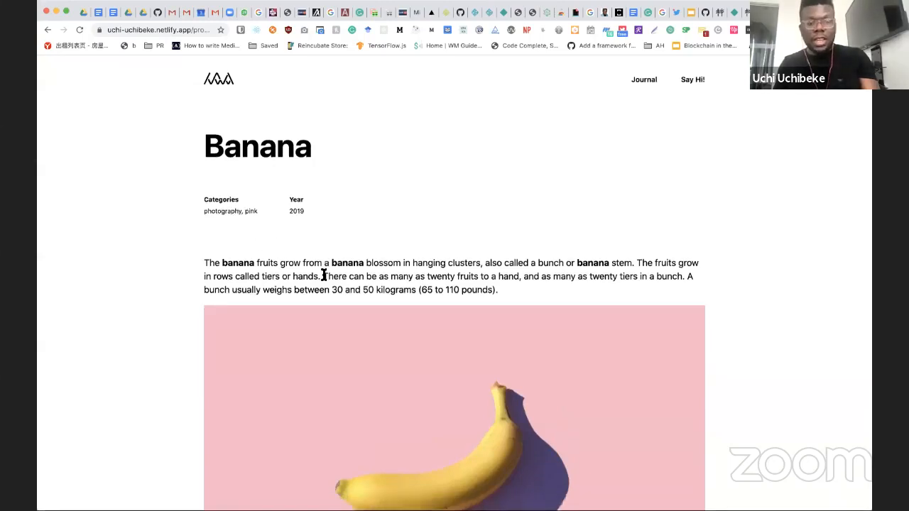
{"action": "scroll", "coordinate": [424, 424], "scroll_direction": "down", "scroll_amount": 2}
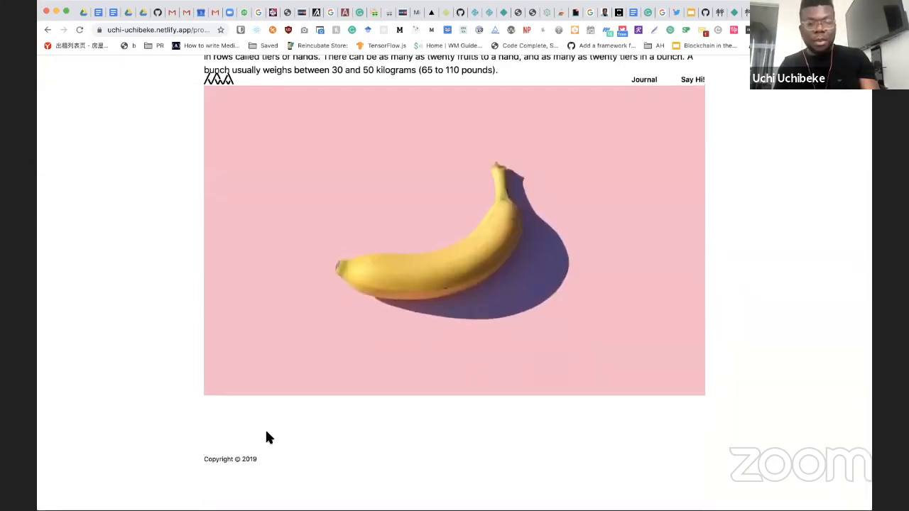
{"action": "scroll", "coordinate": [319, 424], "scroll_direction": "up", "scroll_amount": 3}
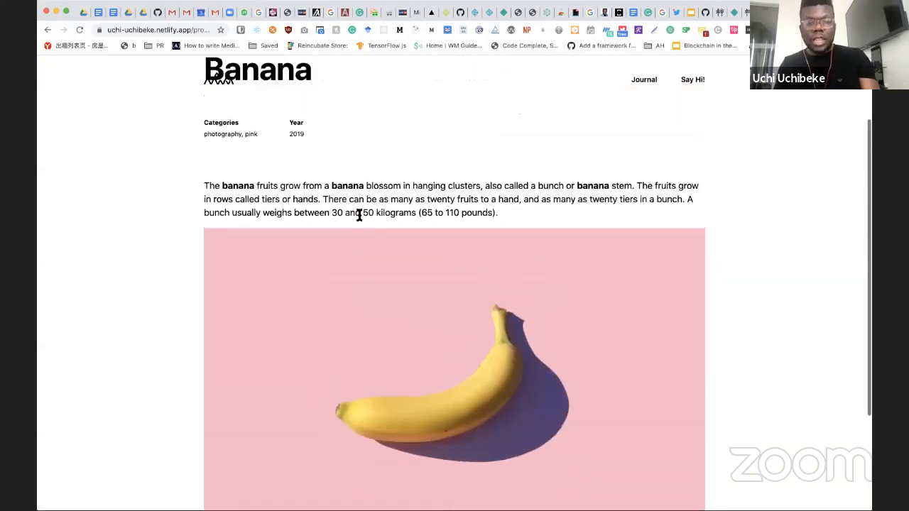
{"action": "left_click", "coordinate": [47, 31]}
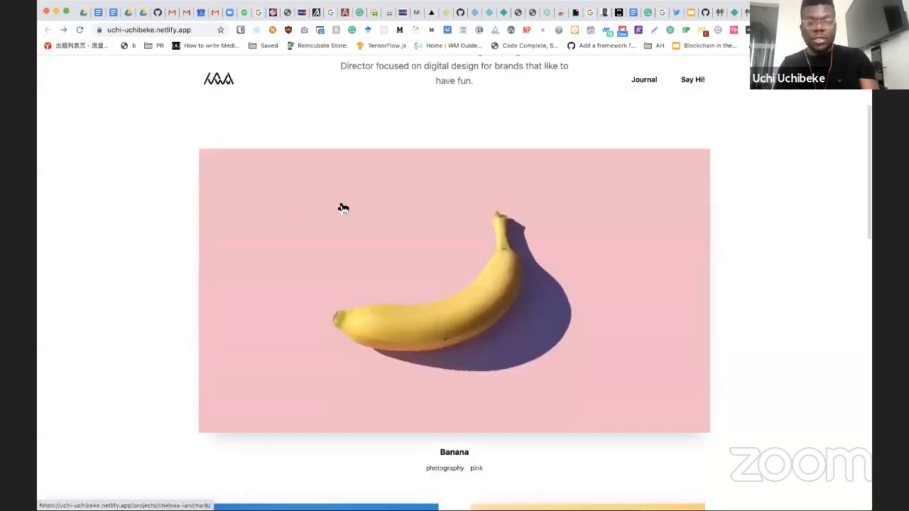
- Open the site's Journal and read the "Gridsome with Forestry CMS" post
{"action": "scroll", "coordinate": [430, 233], "scroll_direction": "up", "scroll_amount": 3}
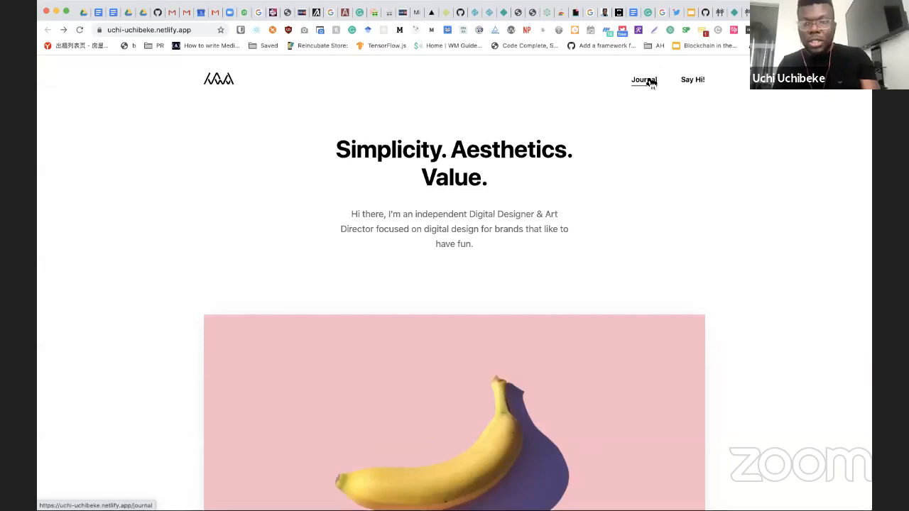
{"action": "left_click", "coordinate": [651, 83]}
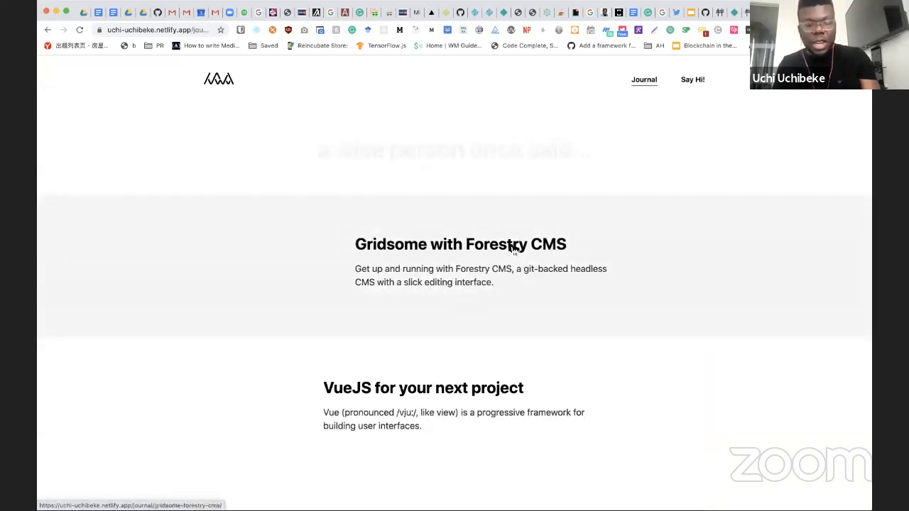
{"action": "left_click", "coordinate": [459, 260]}
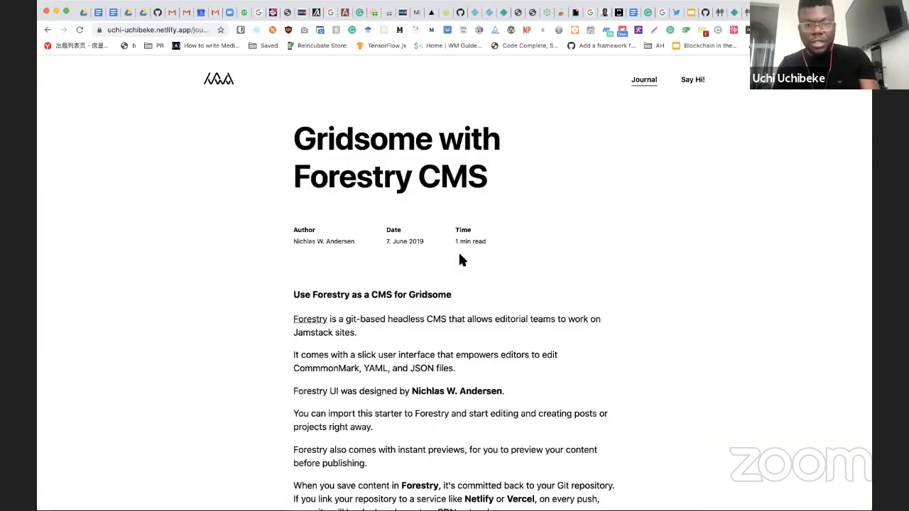
{"action": "scroll", "coordinate": [459, 260], "scroll_direction": "down", "scroll_amount": 15}
{"action": "scroll", "coordinate": [459, 260], "scroll_direction": "up", "scroll_amount": 15}
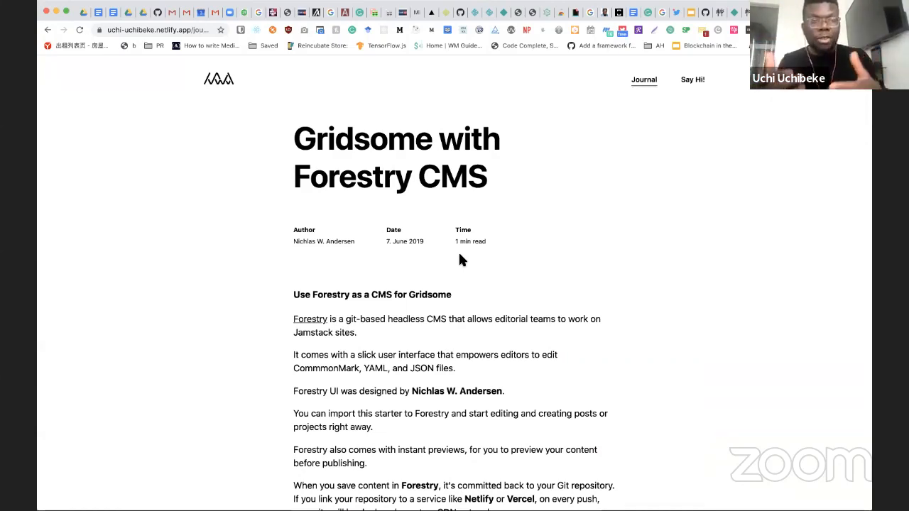
- Return to the portfolio home page and look over its hero and project images again
{"action": "left_click", "coordinate": [267, 101]}
{"action": "scroll", "coordinate": [480, 304], "scroll_direction": "down", "scroll_amount": 4}
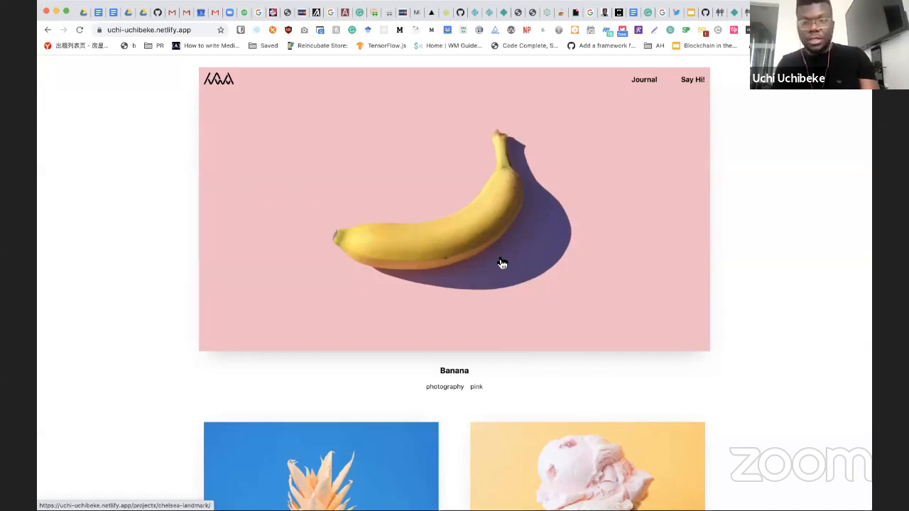
{"action": "scroll", "coordinate": [501, 263], "scroll_direction": "up", "scroll_amount": 4}
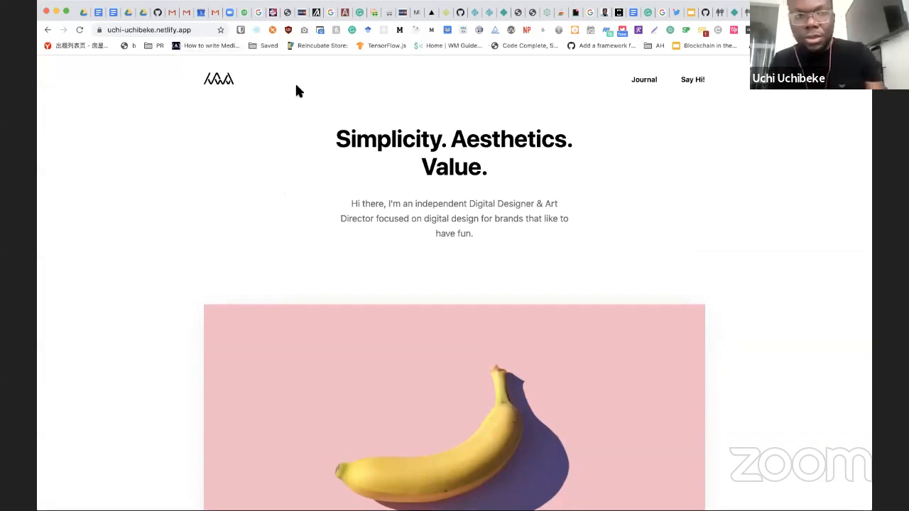
- Go to the /admin path of the deployed site and log in to Forestry with GitHub
{"action": "left_click", "coordinate": [201, 31]}
{"action": "key", "text": "super+c"}
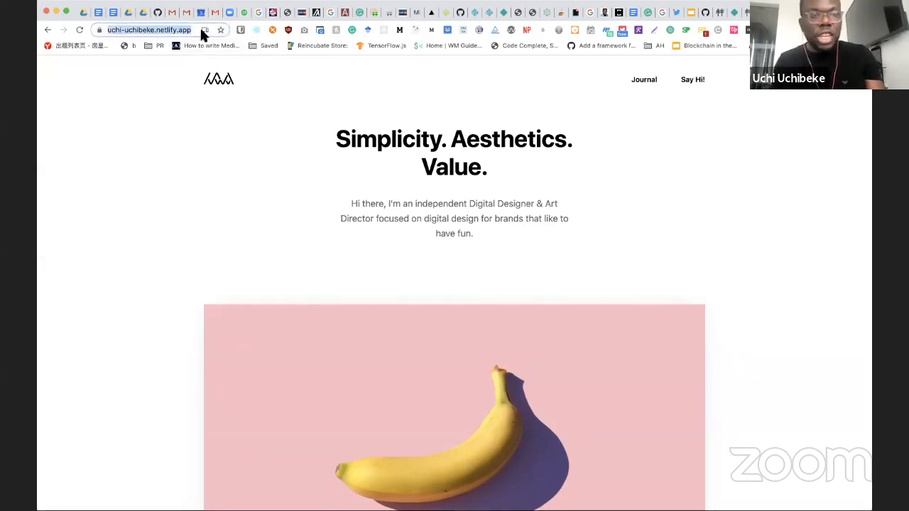
{"action": "left_click", "coordinate": [201, 31]}
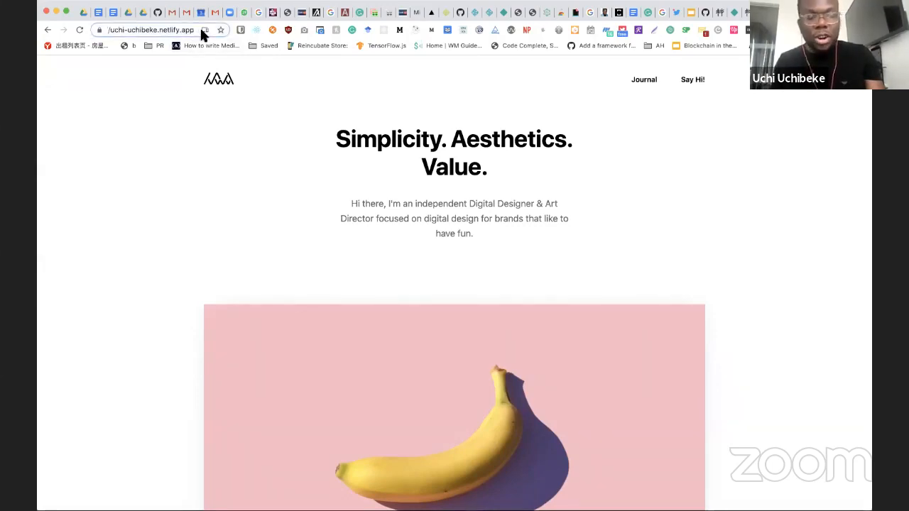
{"action": "type", "text": "//"}
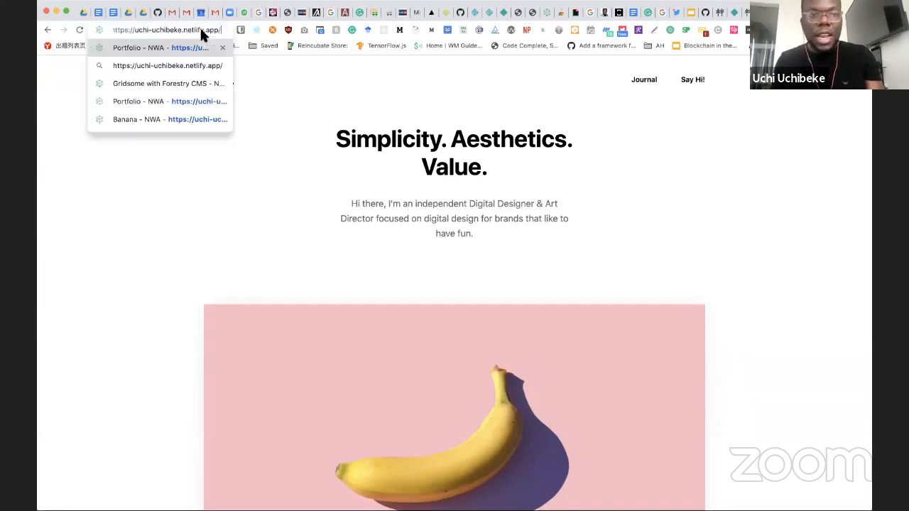
{"action": "type", "text": "admin"}
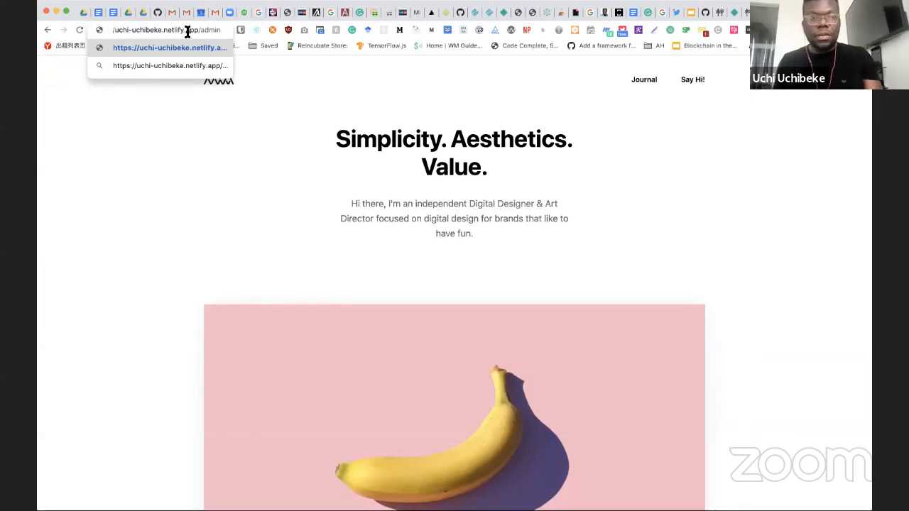
{"action": "key", "text": "Return"}
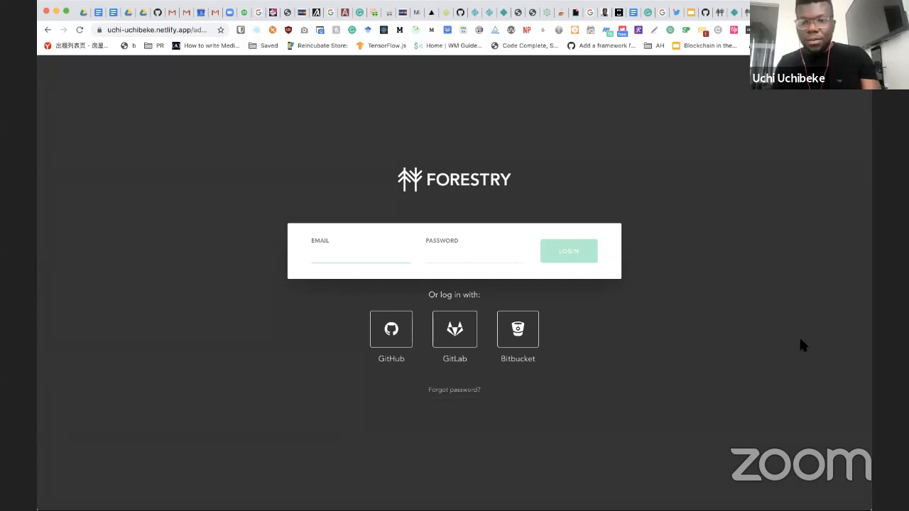
{"action": "left_click", "coordinate": [364, 443]}
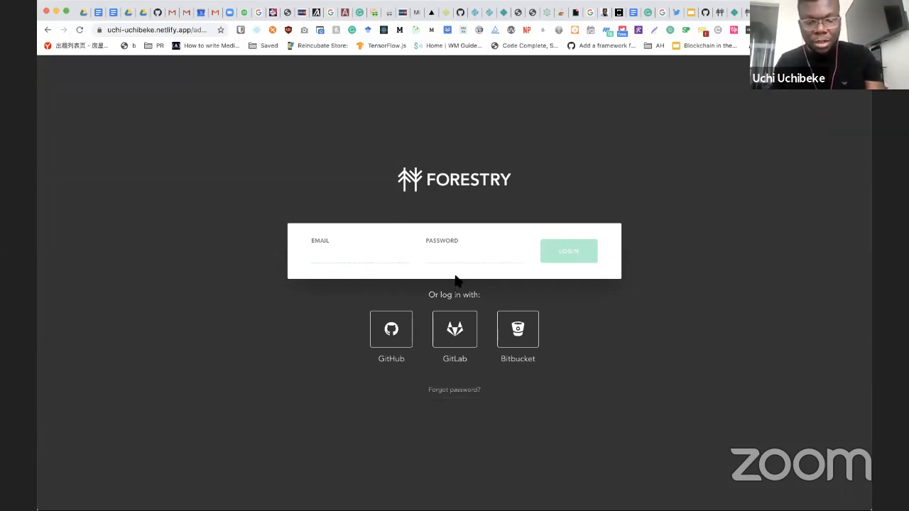
{"action": "left_click", "coordinate": [391, 339]}
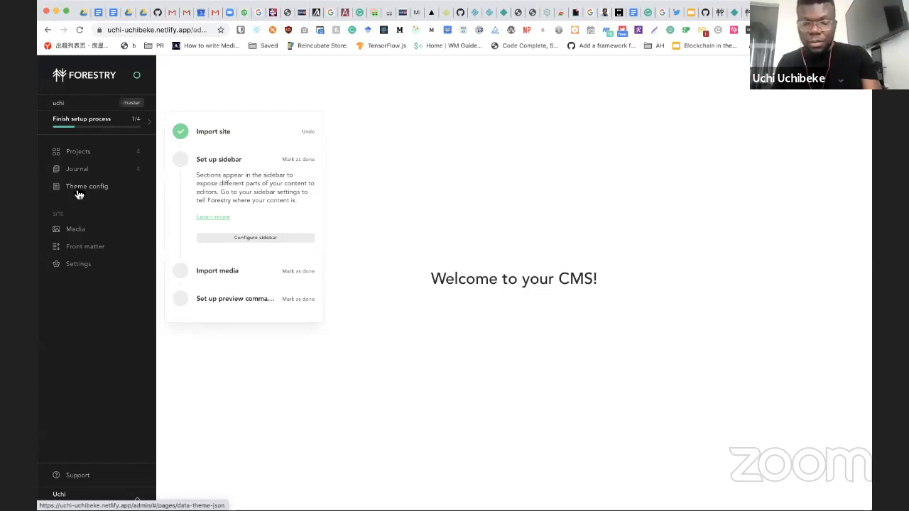
- Dismiss the setup checklist, open the theme config and continue editing its autosaved changes
{"action": "left_click", "coordinate": [150, 177]}
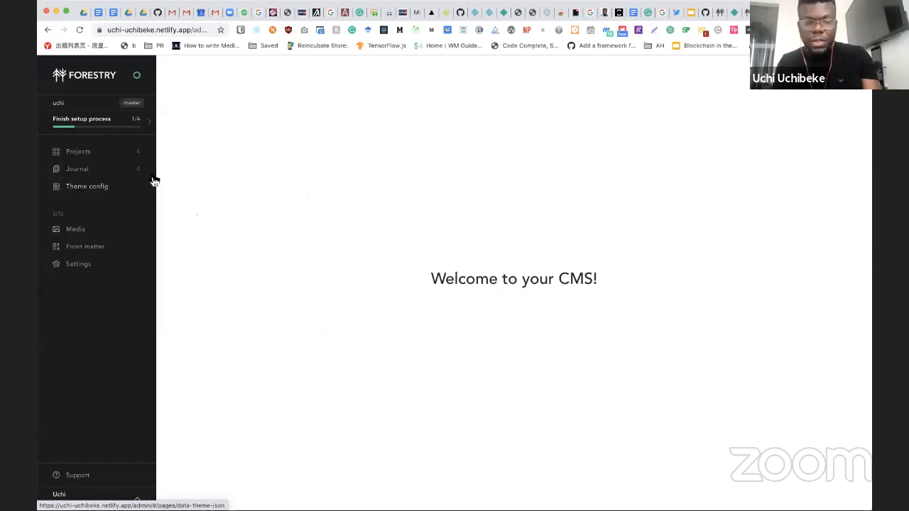
{"action": "left_click", "coordinate": [91, 189]}
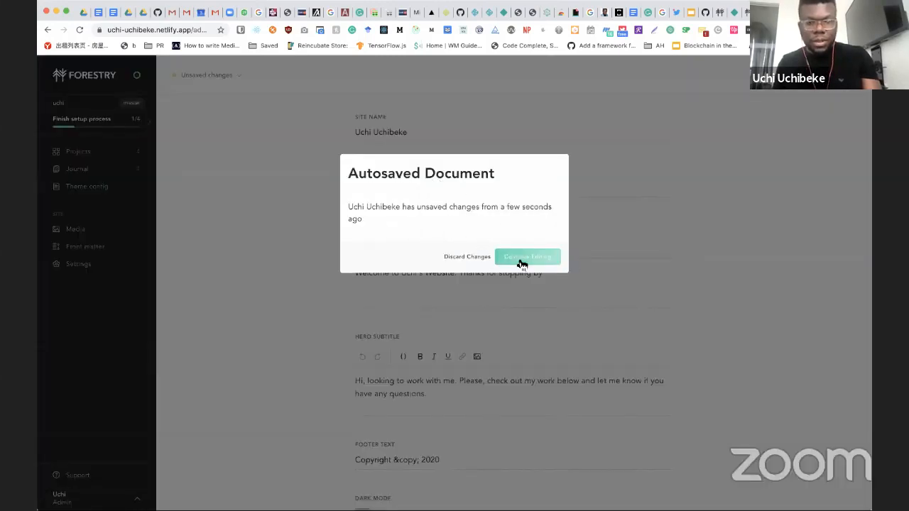
{"action": "left_click", "coordinate": [522, 259]}
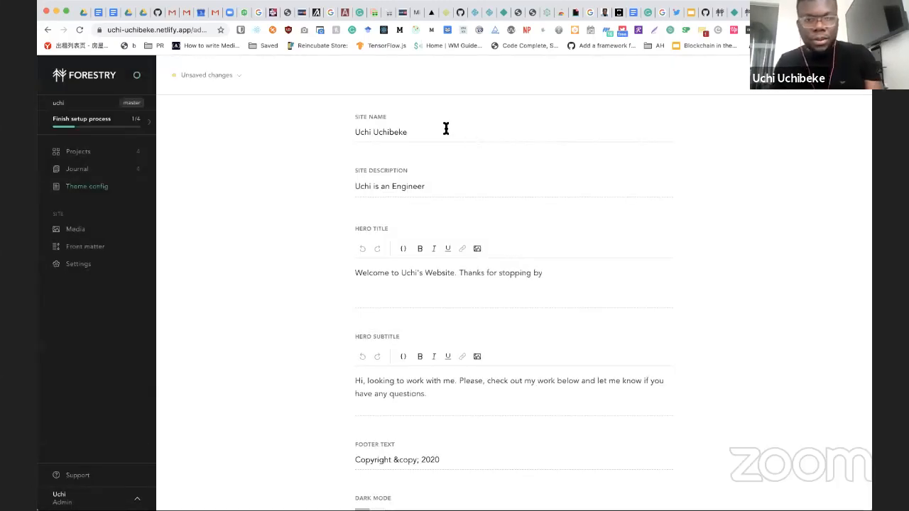
- Check the site name field and select the site description text in the theme config
{"action": "left_click", "coordinate": [430, 140]}
{"action": "left_click", "coordinate": [452, 189]}
{"action": "left_click_drag", "start_coordinate": [369, 185], "coordinate": [346, 182]}
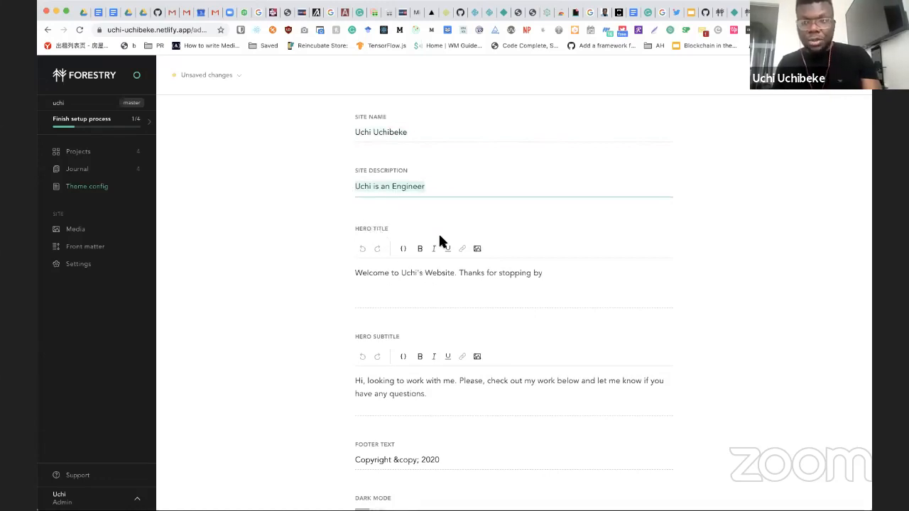
- Load the home page of the deployed Netlify site in the other browser tab
{"action": "left_click", "coordinate": [178, 30]}
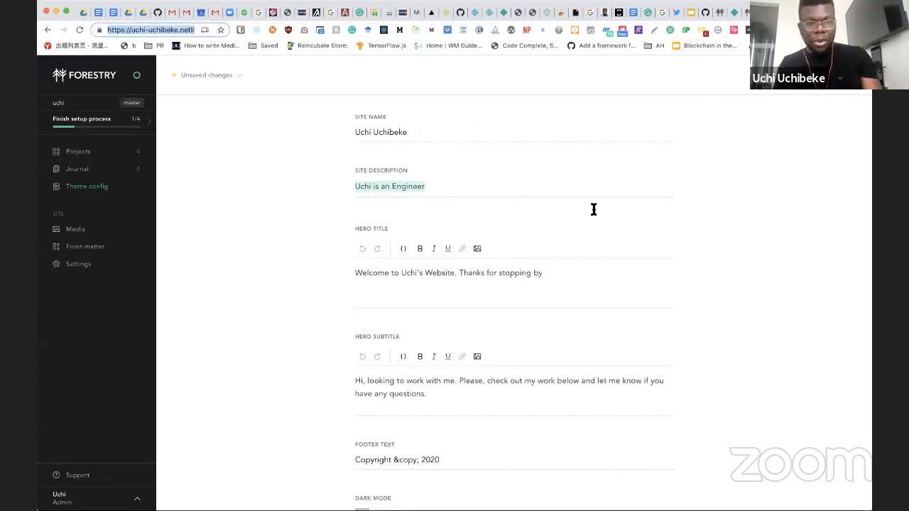
{"action": "key", "text": "ctrl+Tab"}
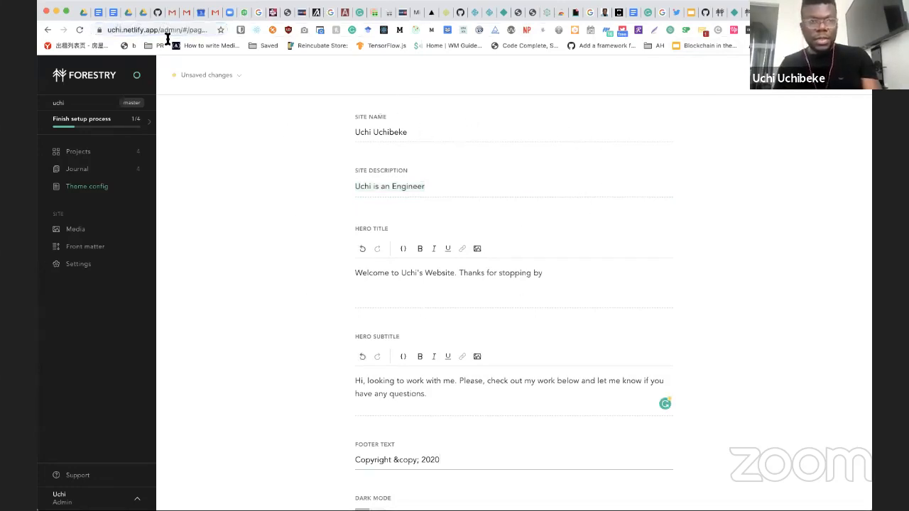
{"action": "left_click", "coordinate": [153, 31]}
{"action": "key", "text": "super+v"}
{"action": "key", "text": "Return"}
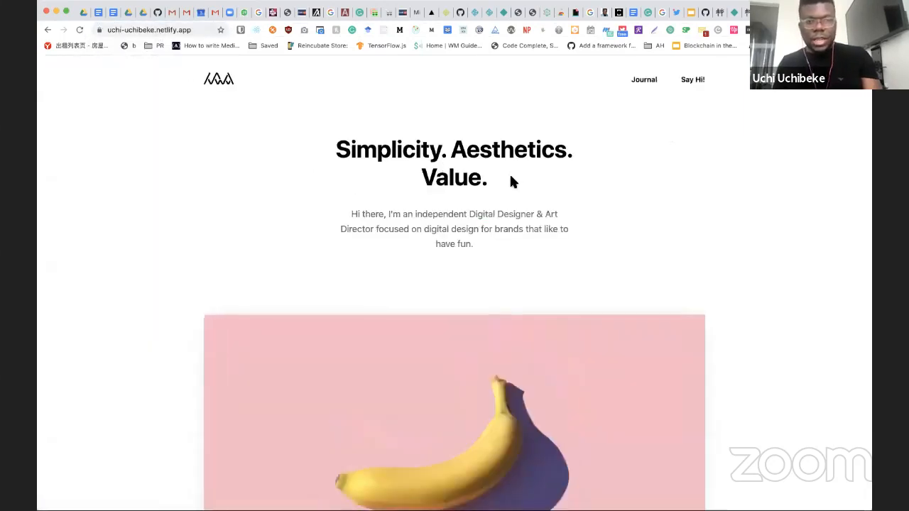
- Examine the hero title and the subtitle paragraph on the live home page
{"action": "left_click_drag", "start_coordinate": [500, 183], "coordinate": [339, 149]}
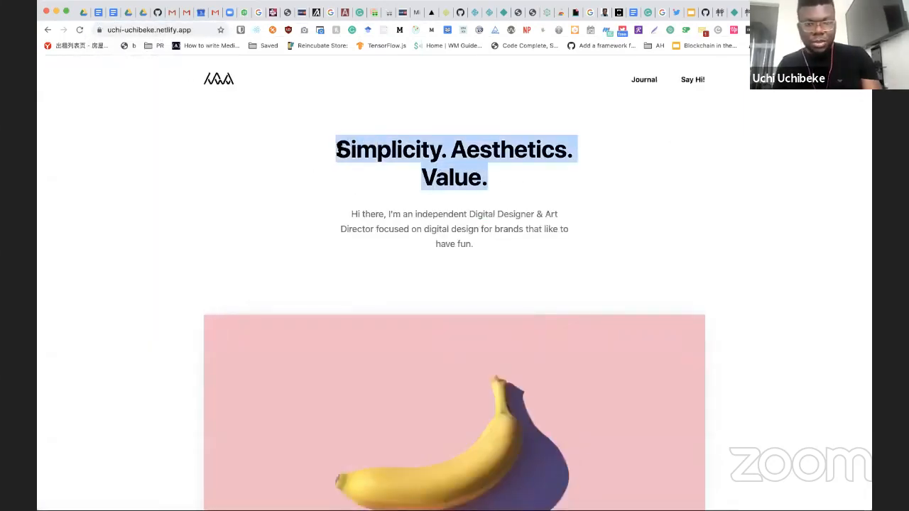
{"action": "left_click_drag", "start_coordinate": [474, 244], "coordinate": [350, 214]}
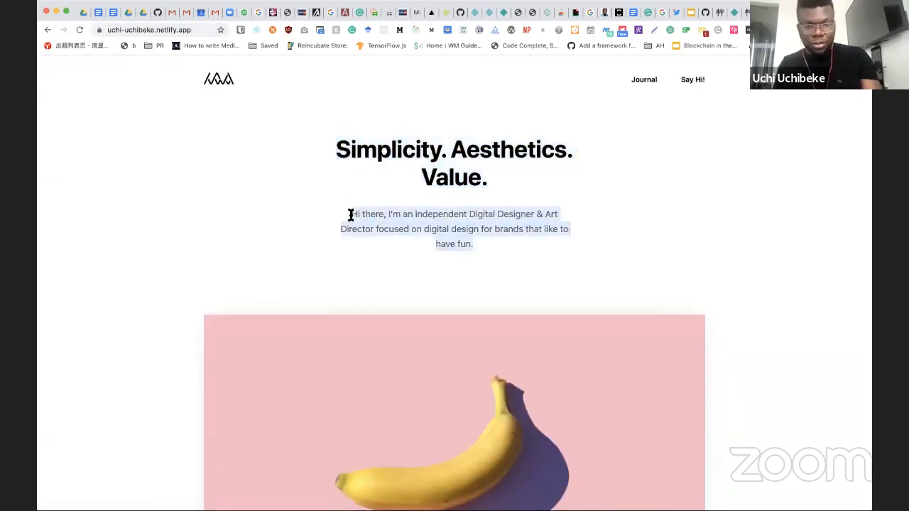
{"action": "triple_click", "coordinate": [447, 153]}
{"action": "left_click", "coordinate": [467, 226]}
{"action": "triple_click", "coordinate": [465, 229]}
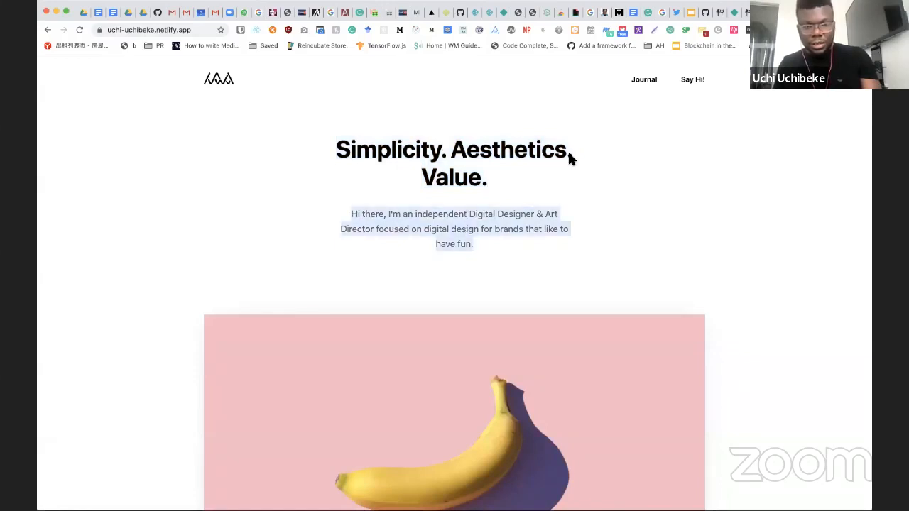
- Return to the theme config and check the site description, hero title and hero subtitle texts
{"action": "key", "text": "ctrl+shift+Tab"}
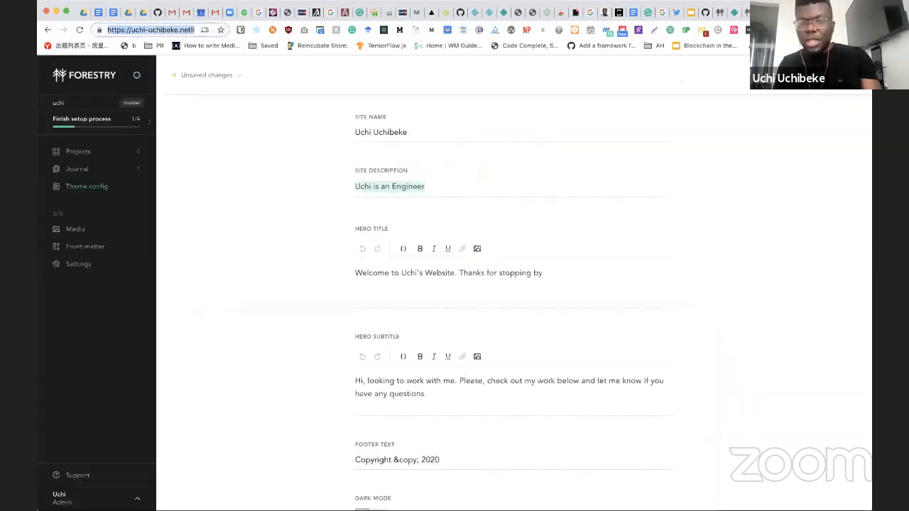
{"action": "left_click", "coordinate": [434, 190]}
{"action": "left_click", "coordinate": [434, 287]}
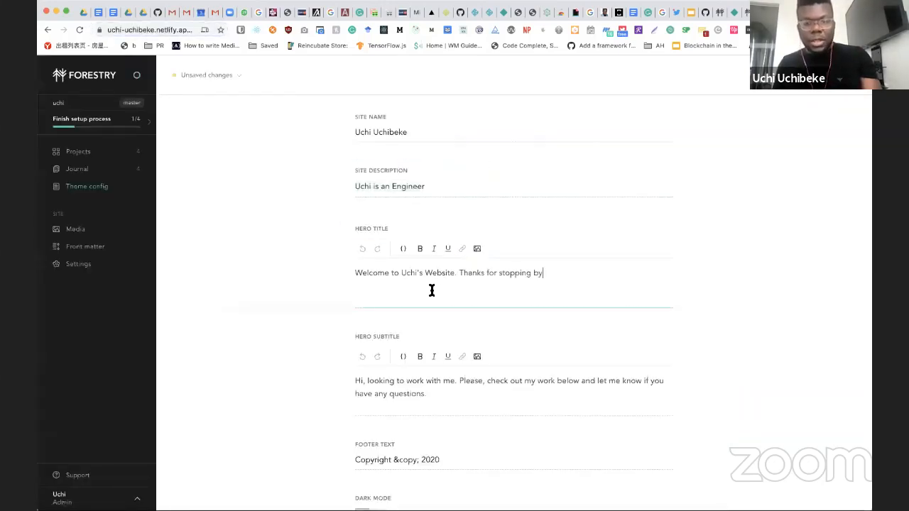
{"action": "triple_click", "coordinate": [450, 274]}
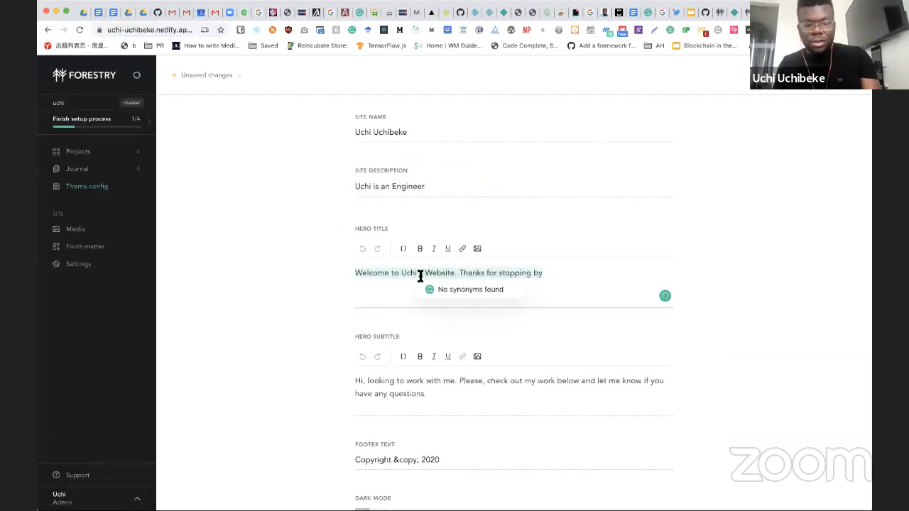
{"action": "left_click", "coordinate": [422, 274]}
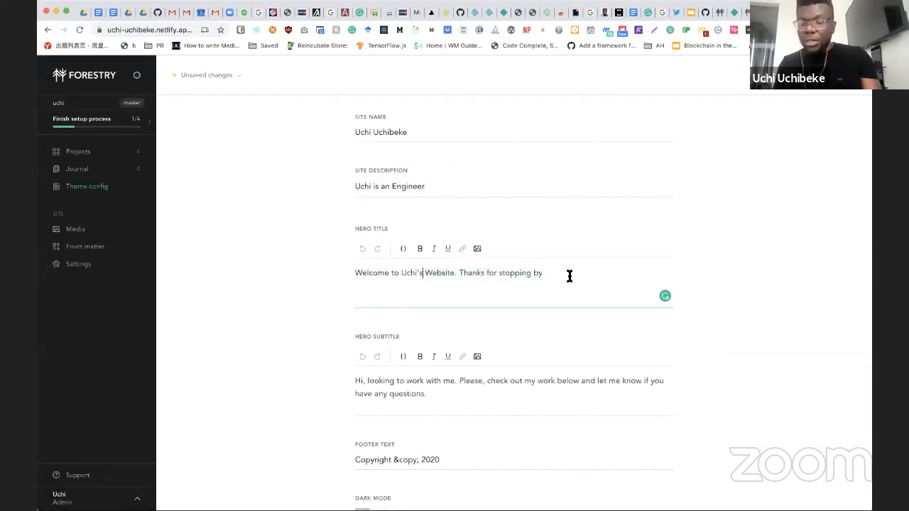
{"action": "scroll", "coordinate": [570, 276], "scroll_direction": "down", "scroll_amount": 2}
{"action": "left_click", "coordinate": [438, 346]}
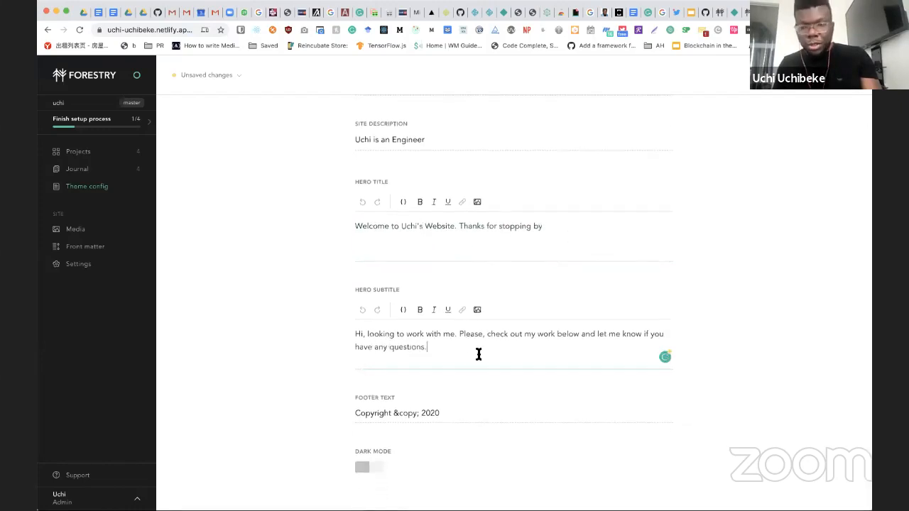
{"action": "left_click", "coordinate": [456, 344]}
{"action": "key", "text": "BackSpace"}
{"action": "left_click", "coordinate": [428, 348]}
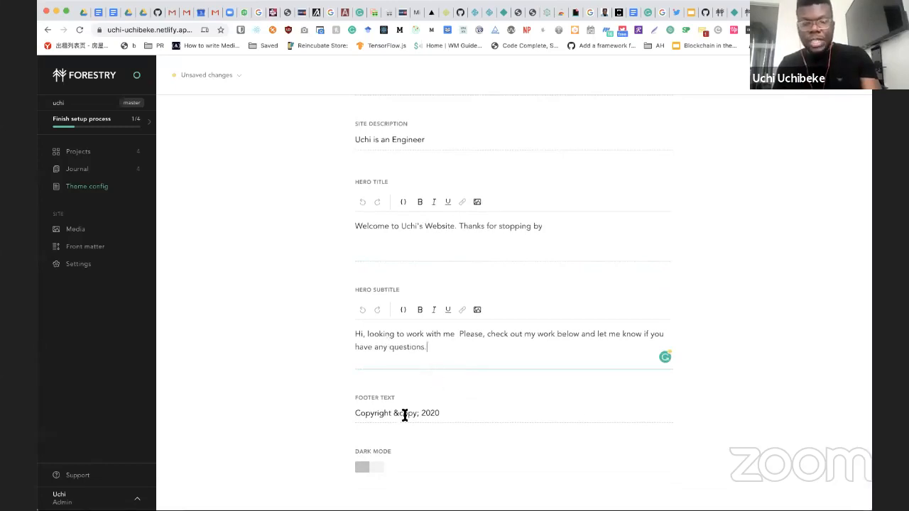
- Re-enter the year in the theme config's footer text as 2020
{"action": "left_click", "coordinate": [431, 414]}
{"action": "key", "text": "BackSpace"}
{"action": "key", "text": "BackSpace"}
{"action": "key", "text": "BackSpace"}
{"action": "type", "text": "019"}
{"action": "type", "text": "20"}
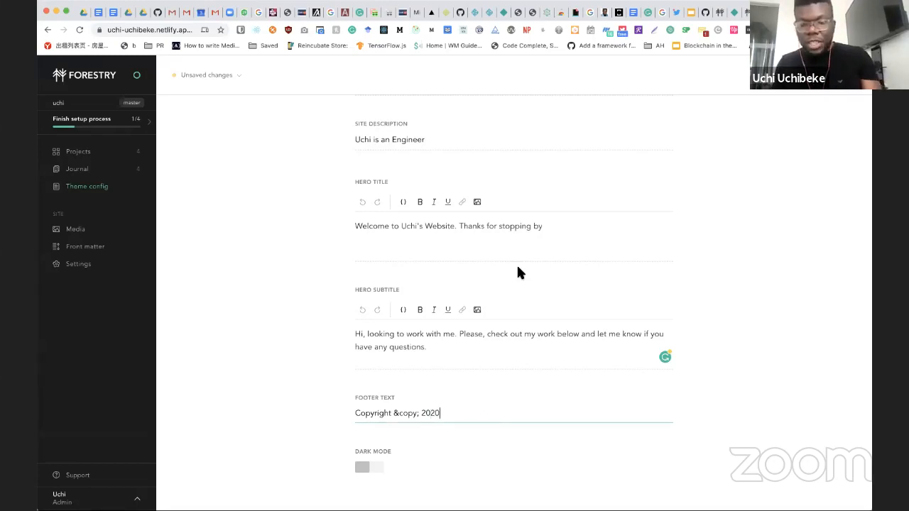
- Save the theme config changes and look over its fields once more
{"action": "scroll", "coordinate": [517, 268], "scroll_direction": "up", "scroll_amount": 2}
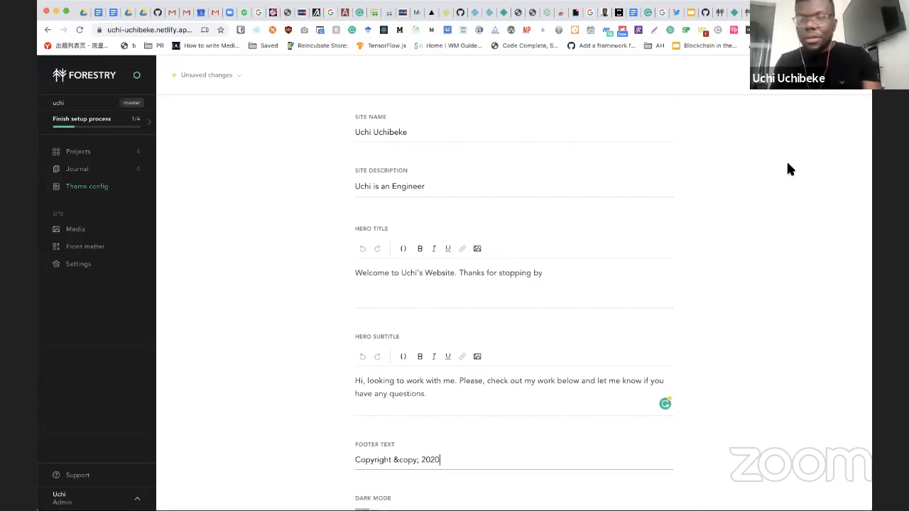
{"action": "key", "text": "super+s"}
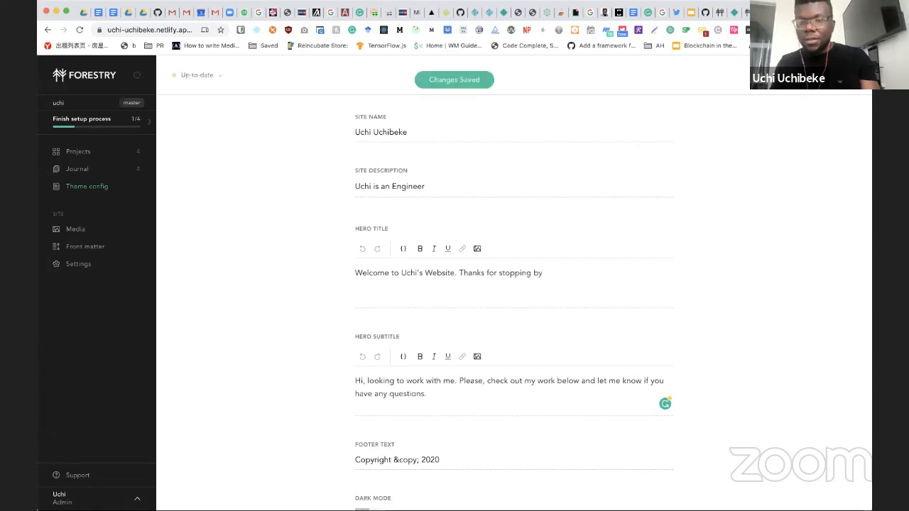
{"action": "scroll", "coordinate": [651, 220], "scroll_direction": "down", "scroll_amount": 2}
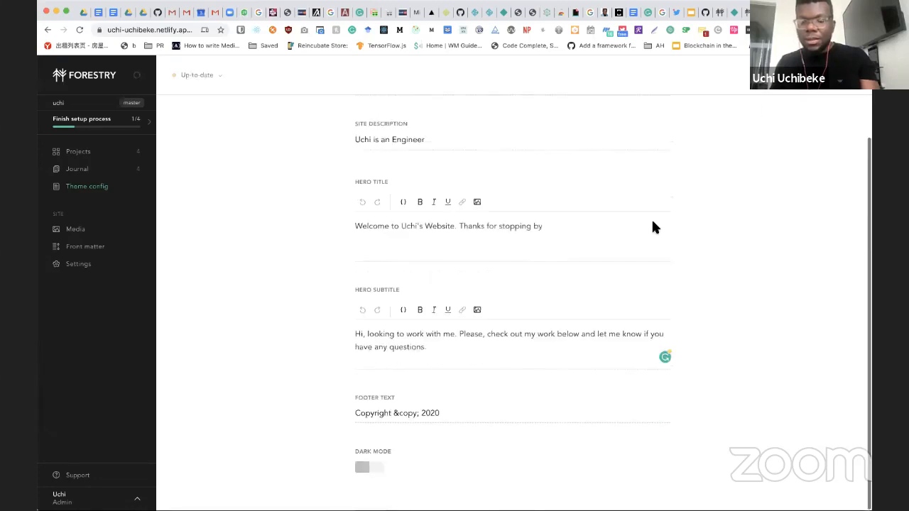
{"action": "scroll", "coordinate": [653, 225], "scroll_direction": "up", "scroll_amount": 1}
{"action": "scroll", "coordinate": [654, 225], "scroll_direction": "down", "scroll_amount": 1}
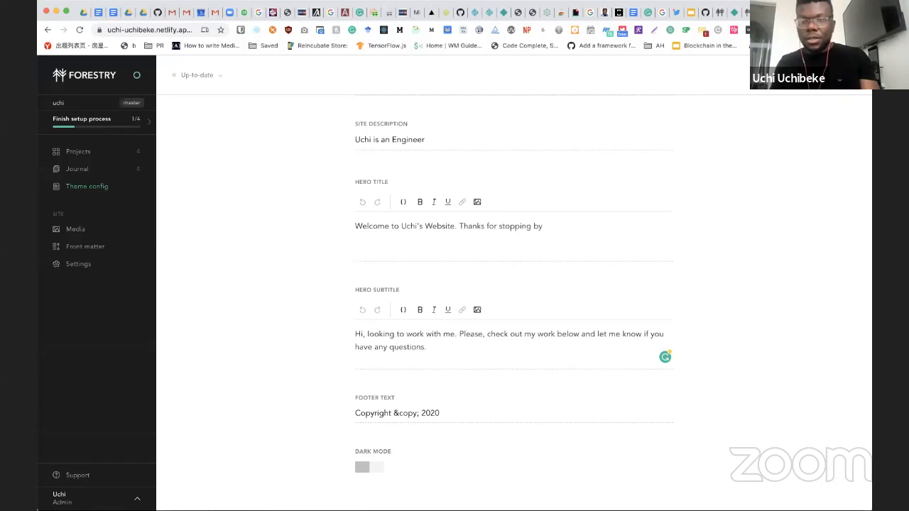
- Reload the live home page to check whether the saved hero texts are published
{"action": "key", "text": "ctrl+shift+Tab"}
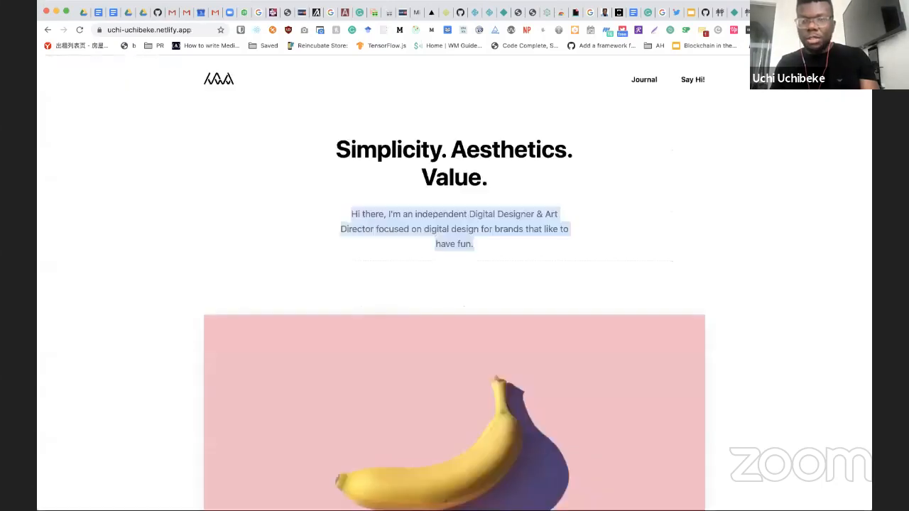
{"action": "left_click", "coordinate": [590, 160]}
{"action": "key", "text": "super+r"}
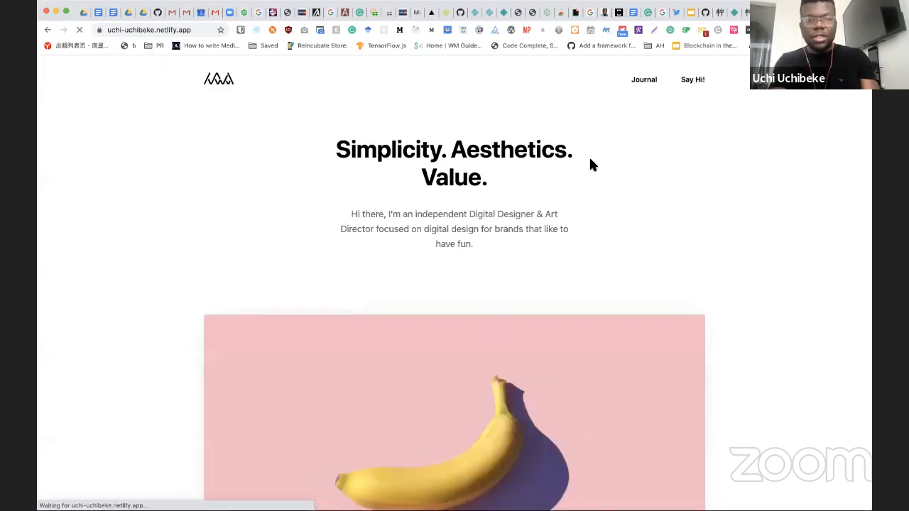
{"action": "scroll", "coordinate": [504, 189], "scroll_direction": "down", "scroll_amount": 10}
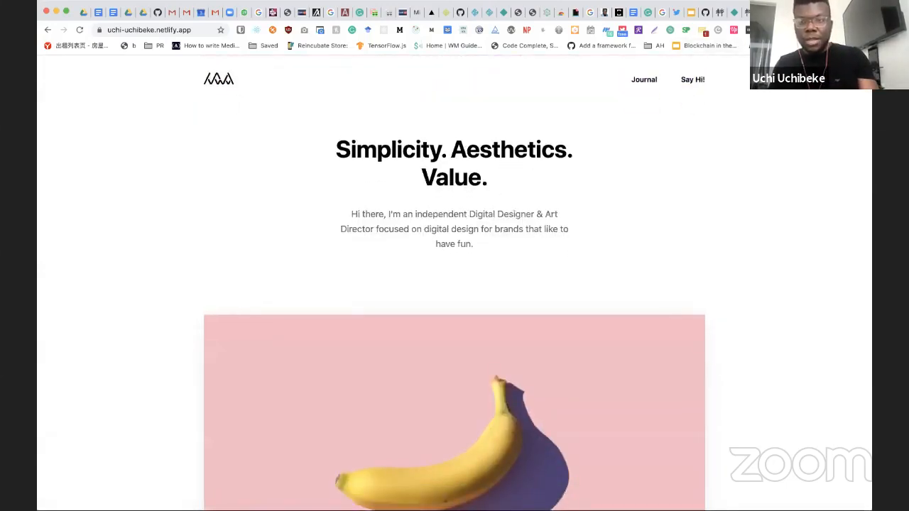
- Go back to the Forestry admin, open the Projects section and create a new Projects document
{"action": "key", "text": "ctrl+Tab"}
{"action": "scroll", "coordinate": [458, 263], "scroll_direction": "up", "scroll_amount": 2}
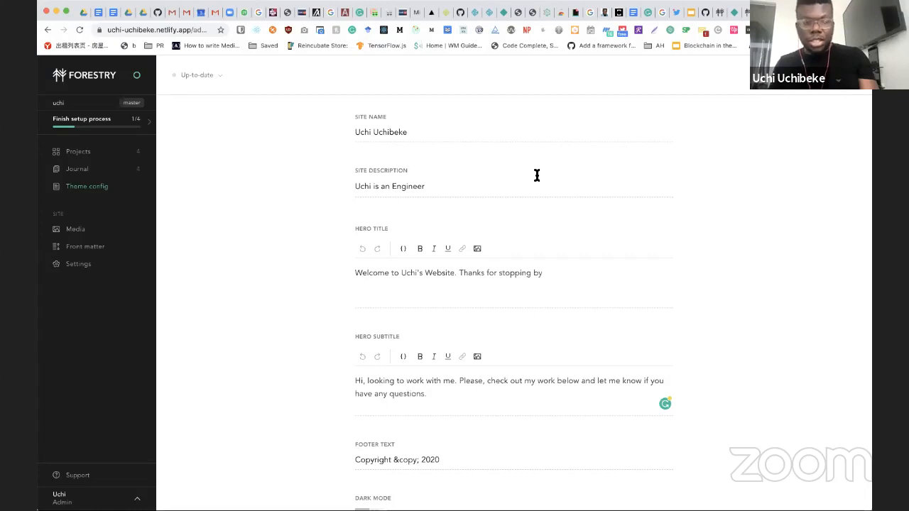
{"action": "left_click", "coordinate": [78, 152]}
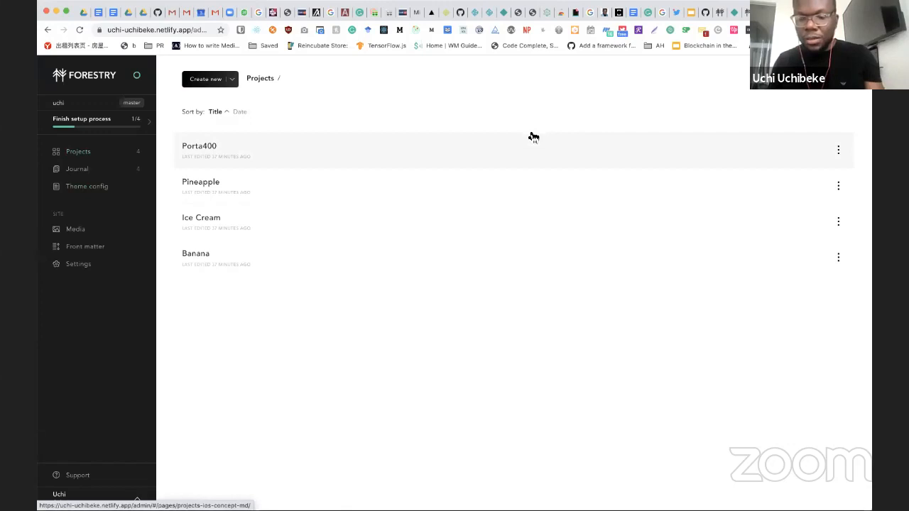
{"action": "left_click", "coordinate": [204, 86]}
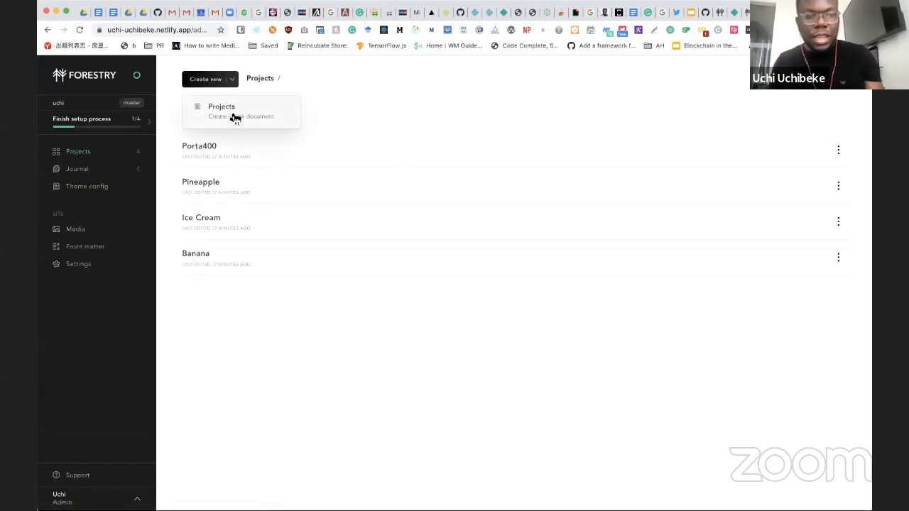
{"action": "left_click", "coordinate": [234, 118]}
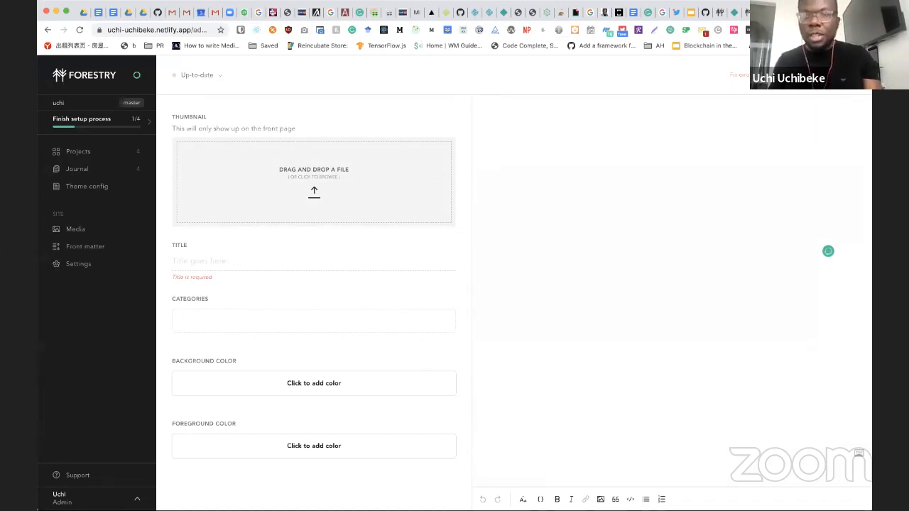
- Reload the live home page again and look over its hero title, subtitle and project images
{"action": "key", "text": "ctrl+Tab"}
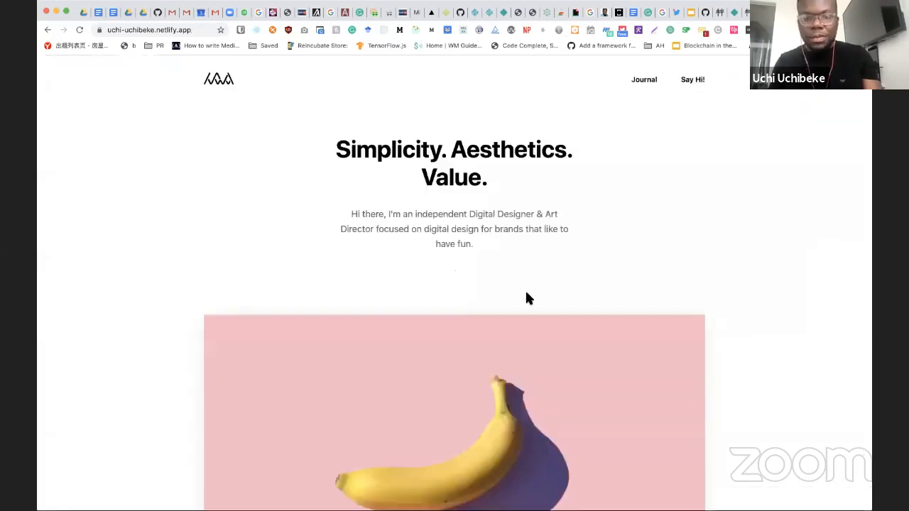
{"action": "scroll", "coordinate": [531, 301], "scroll_direction": "down", "scroll_amount": 2}
{"action": "scroll", "coordinate": [531, 301], "scroll_direction": "up", "scroll_amount": 1}
{"action": "key", "text": "super+r"}
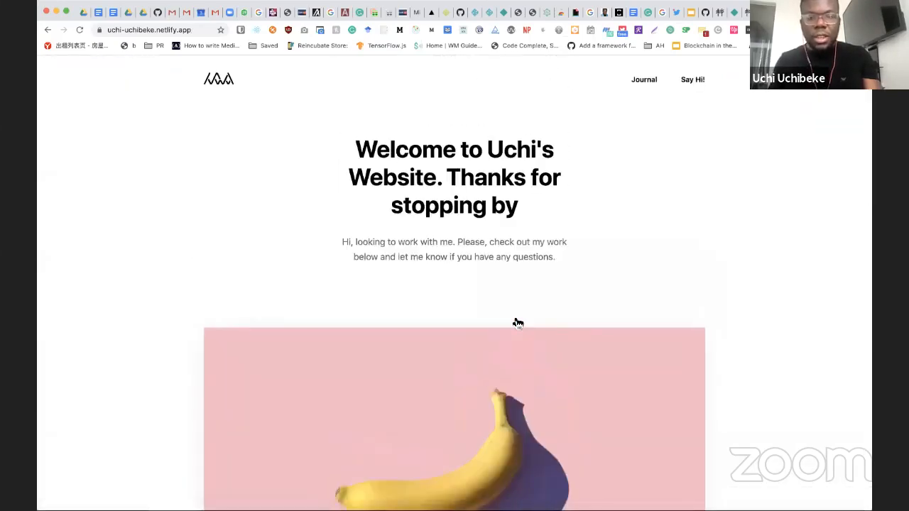
{"action": "scroll", "coordinate": [518, 324], "scroll_direction": "down", "scroll_amount": 1}
{"action": "scroll", "coordinate": [517, 324], "scroll_direction": "up", "scroll_amount": 1}
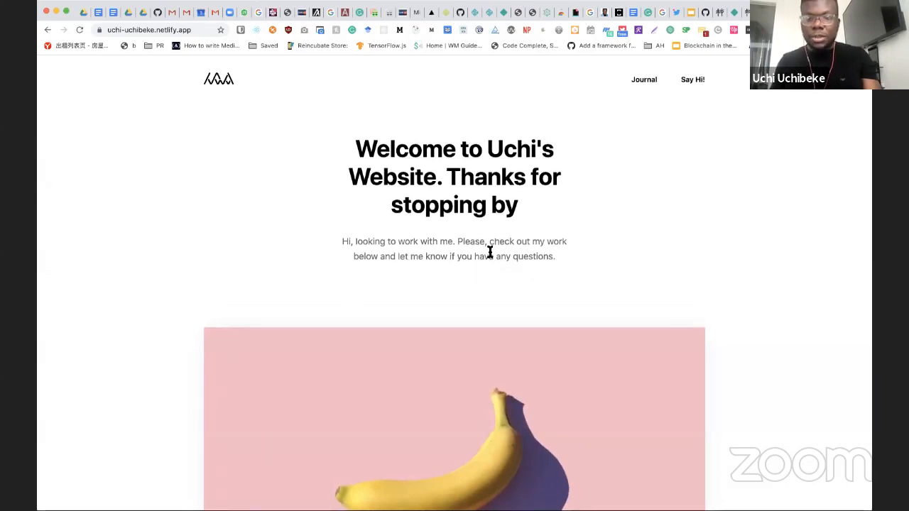
{"action": "scroll", "coordinate": [490, 252], "scroll_direction": "down", "scroll_amount": 2}
{"action": "scroll", "coordinate": [489, 251], "scroll_direction": "up", "scroll_amount": 2}
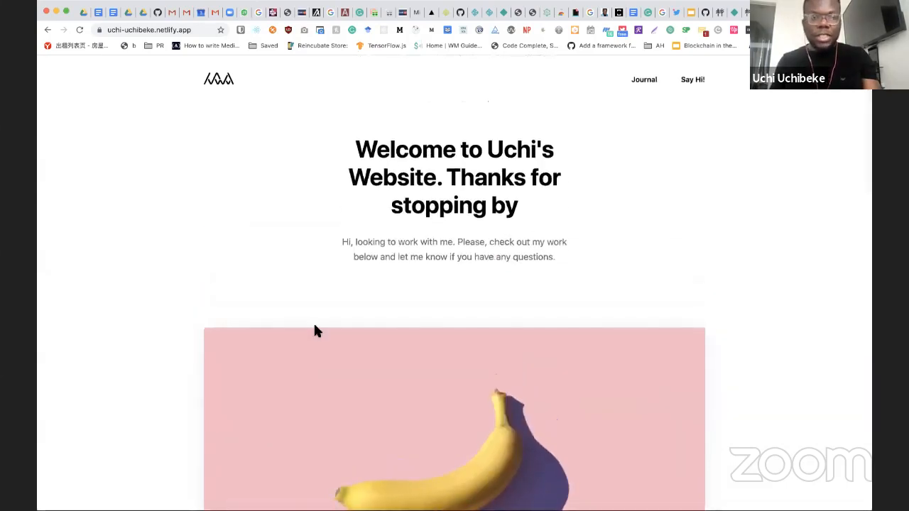
{"action": "scroll", "coordinate": [481, 153], "scroll_direction": "down", "scroll_amount": 5}
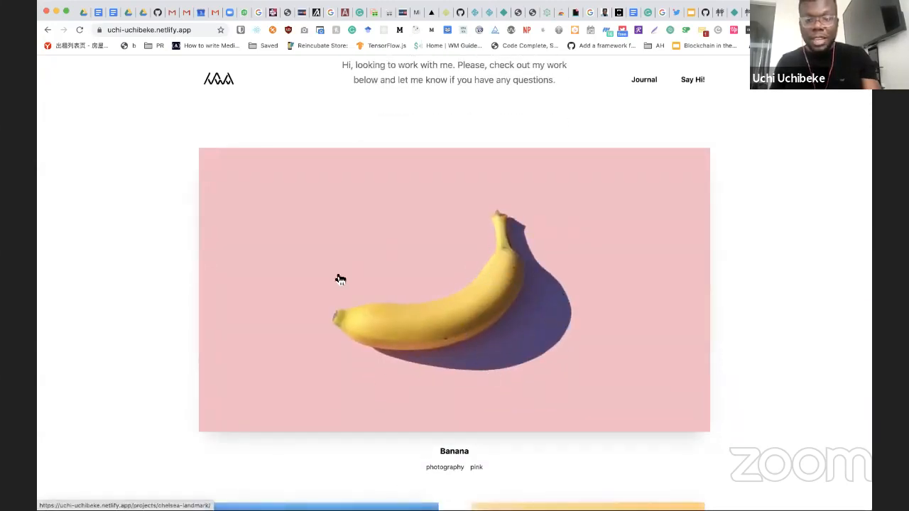
- Open the Banana project on the live site and examine its title, categories, year, text and image
{"action": "left_click", "coordinate": [488, 281]}
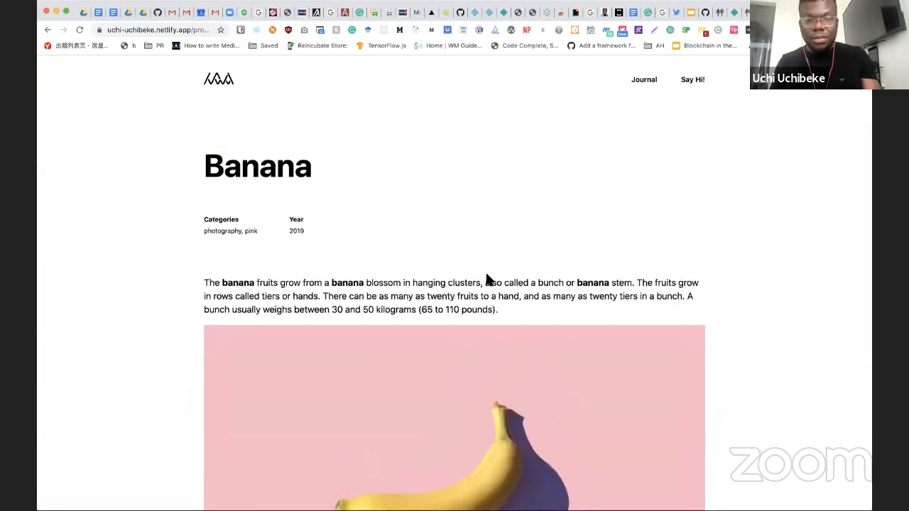
{"action": "scroll", "coordinate": [488, 281], "scroll_direction": "down", "scroll_amount": 6}
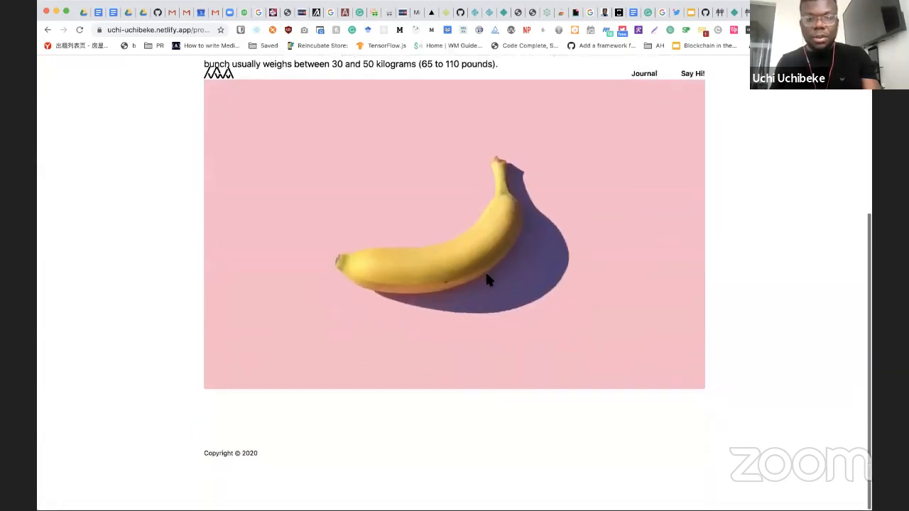
{"action": "scroll", "coordinate": [488, 280], "scroll_direction": "up", "scroll_amount": 6}
{"action": "scroll", "coordinate": [488, 280], "scroll_direction": "down", "scroll_amount": 2}
{"action": "scroll", "coordinate": [487, 278], "scroll_direction": "up", "scroll_amount": 1}
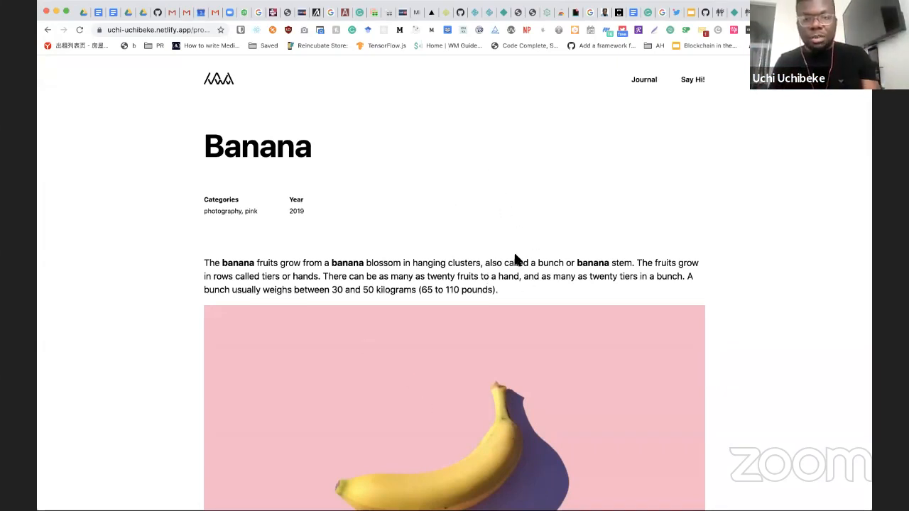
{"action": "scroll", "coordinate": [518, 259], "scroll_direction": "down", "scroll_amount": 1}
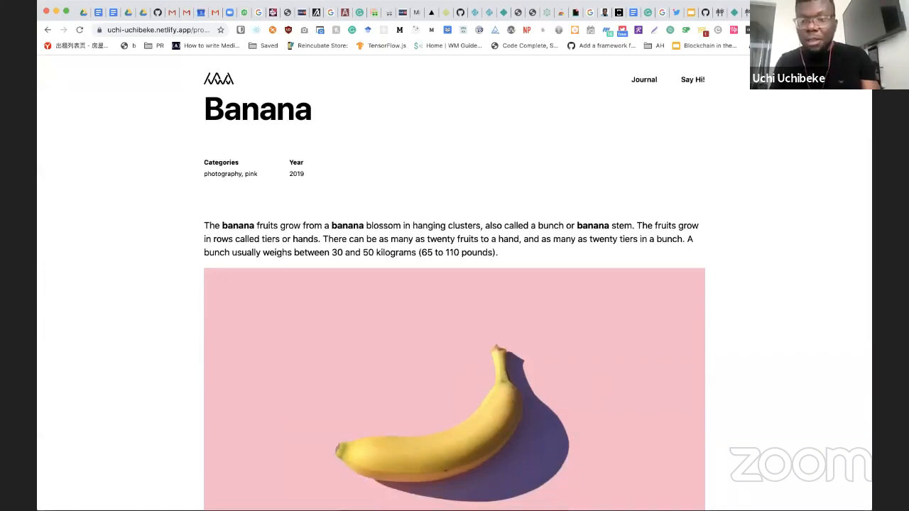
- Return to the new project in the Forestry admin and upload the green "super easy QUIZ" image as its thumbnail
{"action": "left_click", "coordinate": [788, 13]}
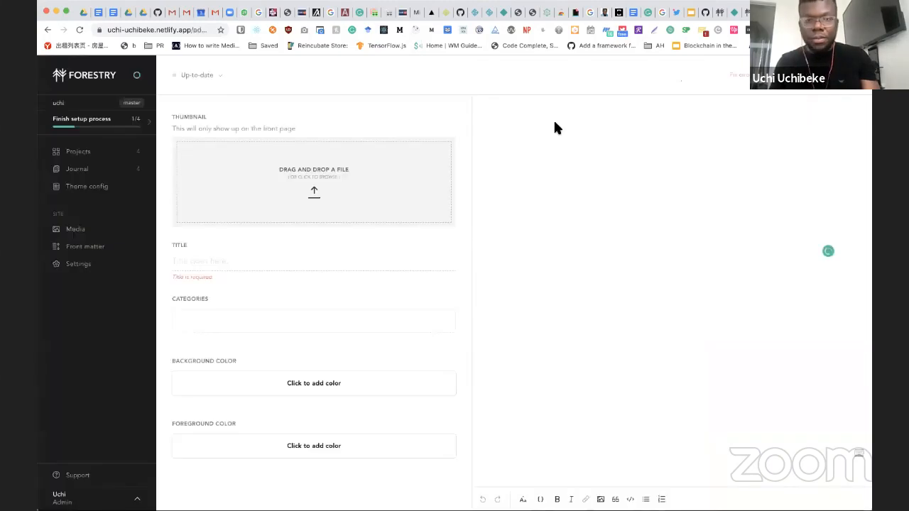
{"action": "left_click", "coordinate": [315, 193]}
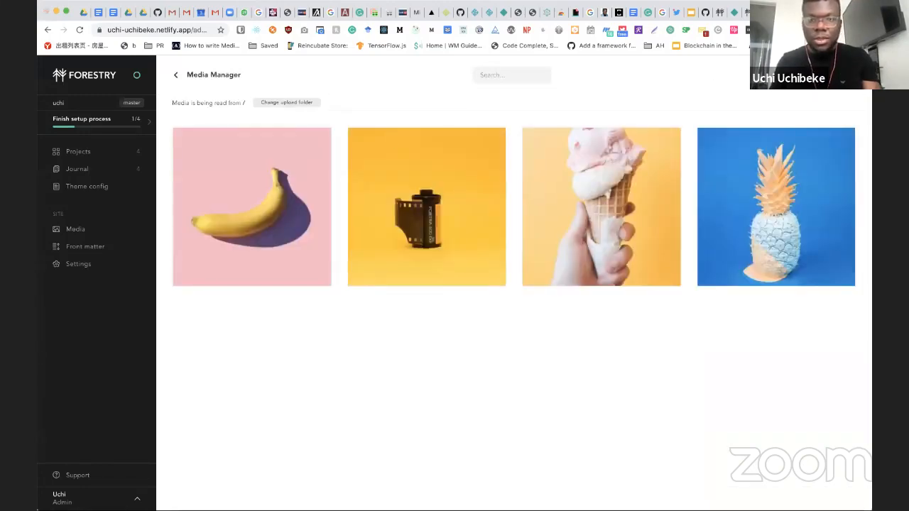
{"action": "left_click", "coordinate": [176, 76]}
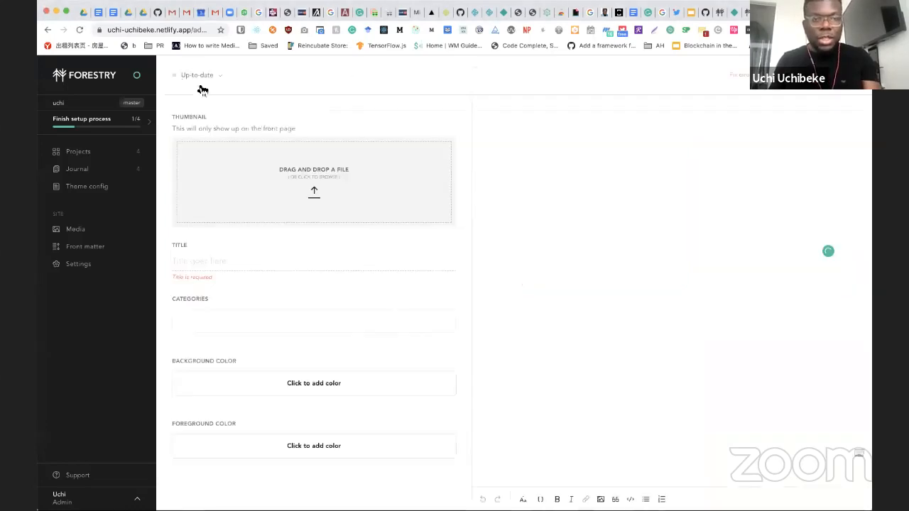
{"action": "left_click", "coordinate": [269, 178]}
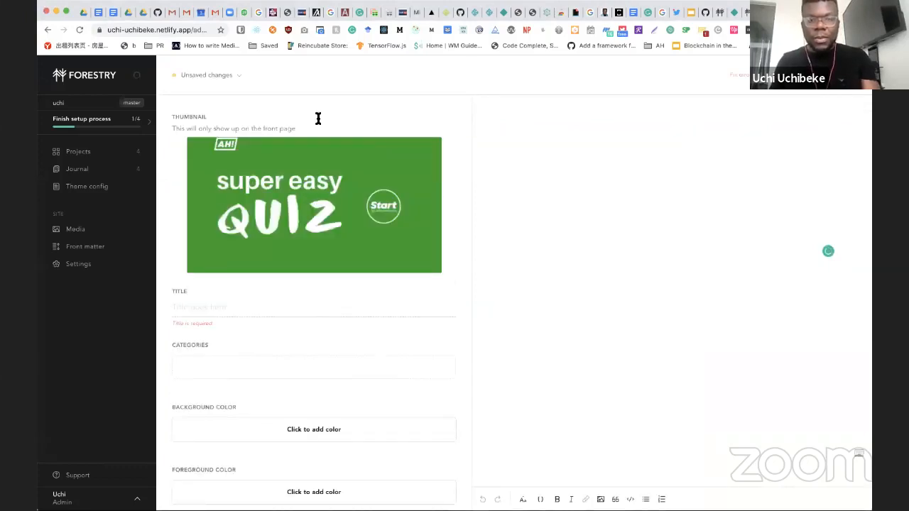
- Title the new project "Start by AfricaHacks"
{"action": "scroll", "coordinate": [249, 354], "scroll_direction": "down", "scroll_amount": 1}
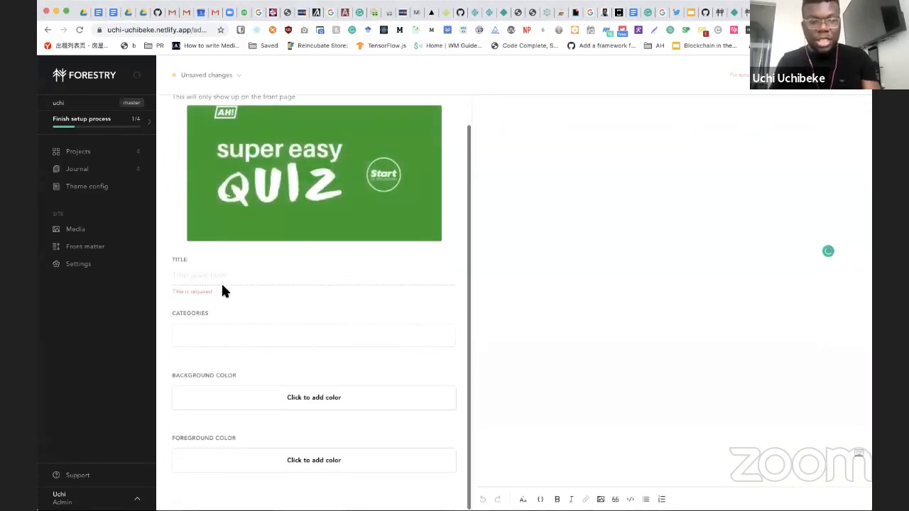
{"action": "left_click", "coordinate": [206, 280]}
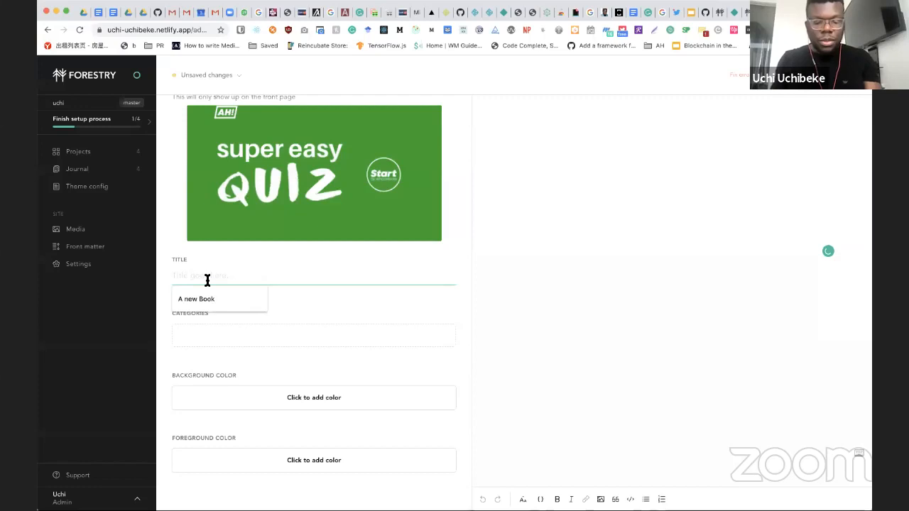
{"action": "type", "text": "Start by AfricaHacks"}
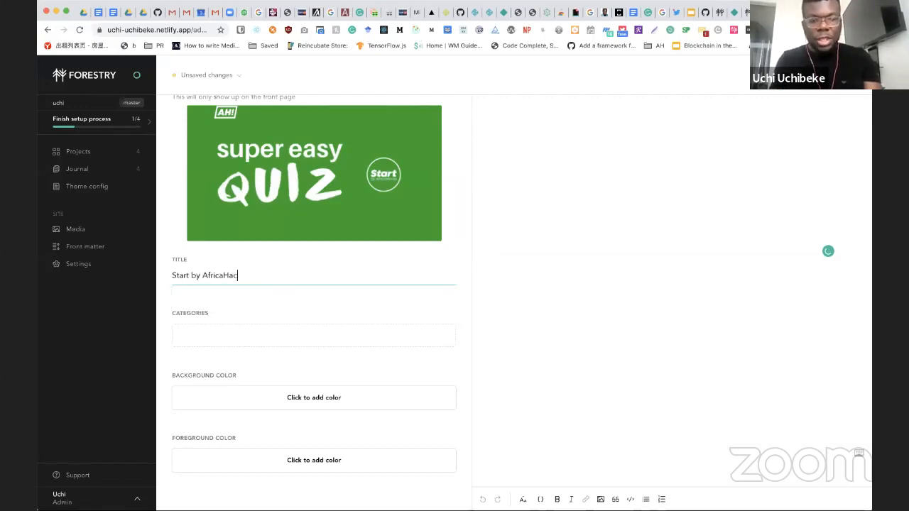
- Add the categories website, africa, app and design to the project
{"action": "left_click", "coordinate": [230, 337]}
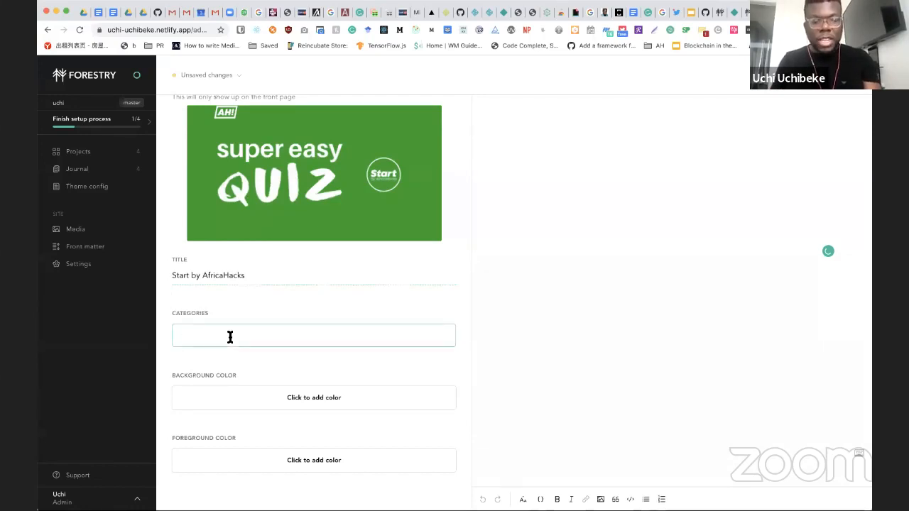
{"action": "type", "text": "website"}
{"action": "key", "text": "Return"}
{"action": "type", "text": "pr"}
{"action": "key", "text": "BackSpace"}
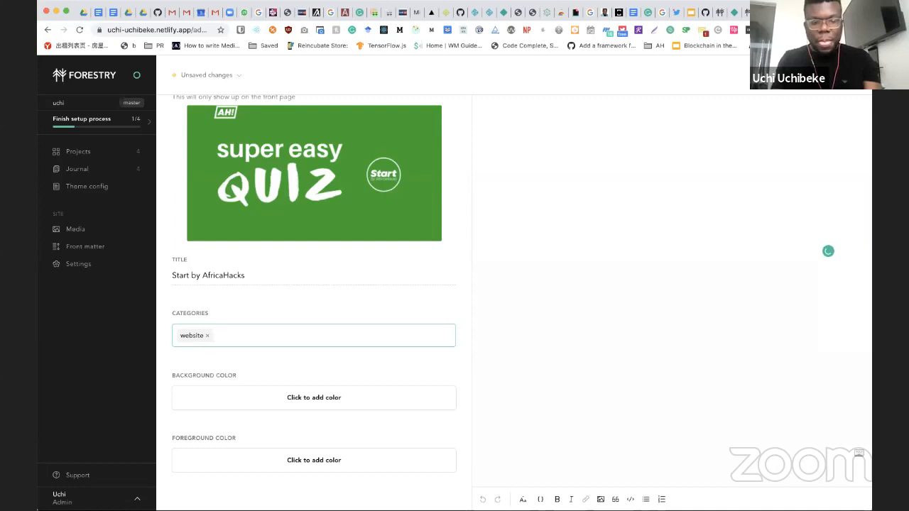
{"action": "type", "text": "africa"}
{"action": "key", "text": "Return"}
{"action": "type", "text": "app"}
{"action": "key", "text": "Return"}
{"action": "type", "text": "design"}
{"action": "key", "text": "Return"}
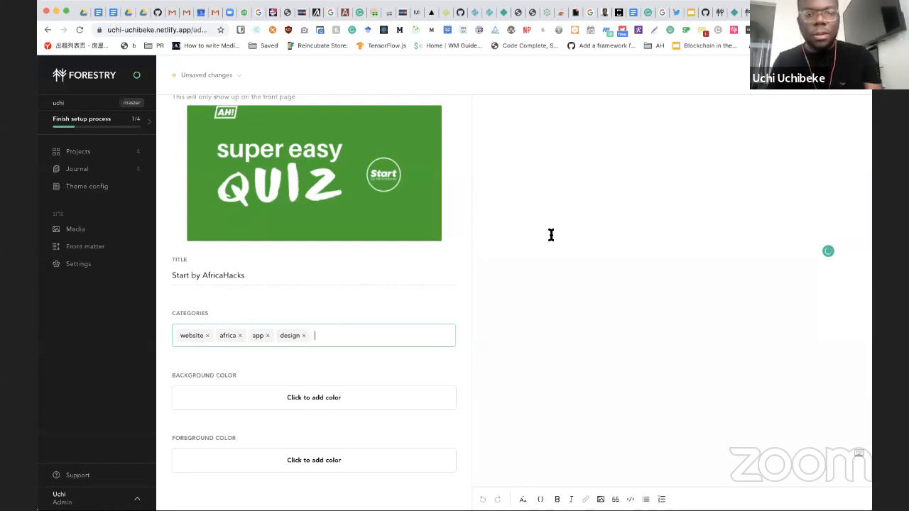
{"action": "left_click", "coordinate": [514, 284]}
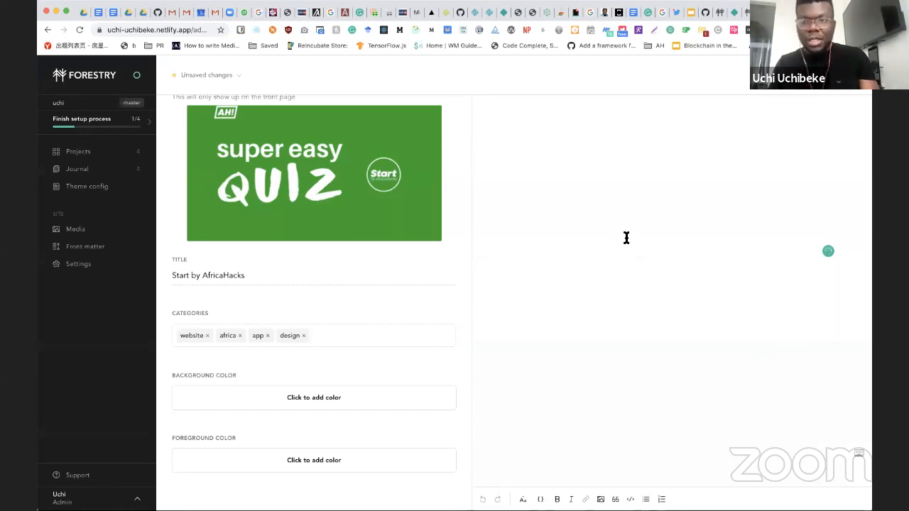
{"action": "type", "text": "dfh"}
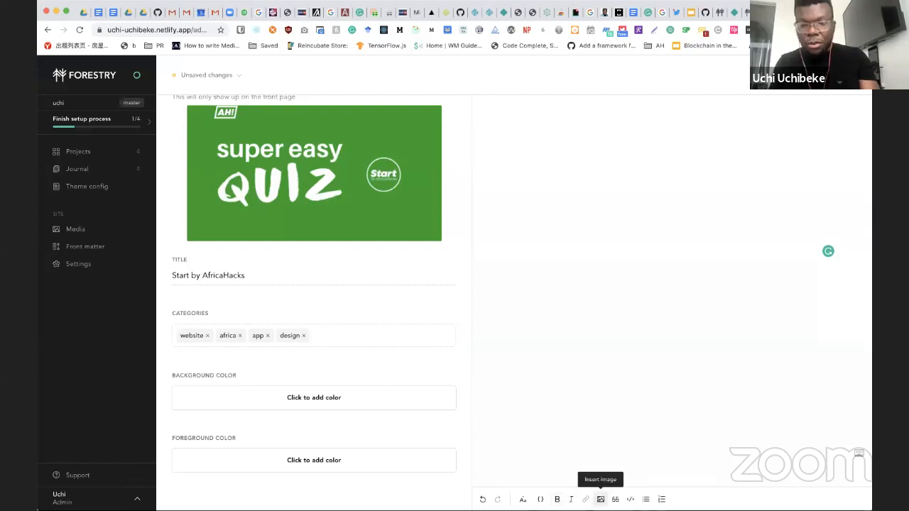
{"action": "left_click", "coordinate": [600, 499]}
{"action": "left_click", "coordinate": [639, 300]}
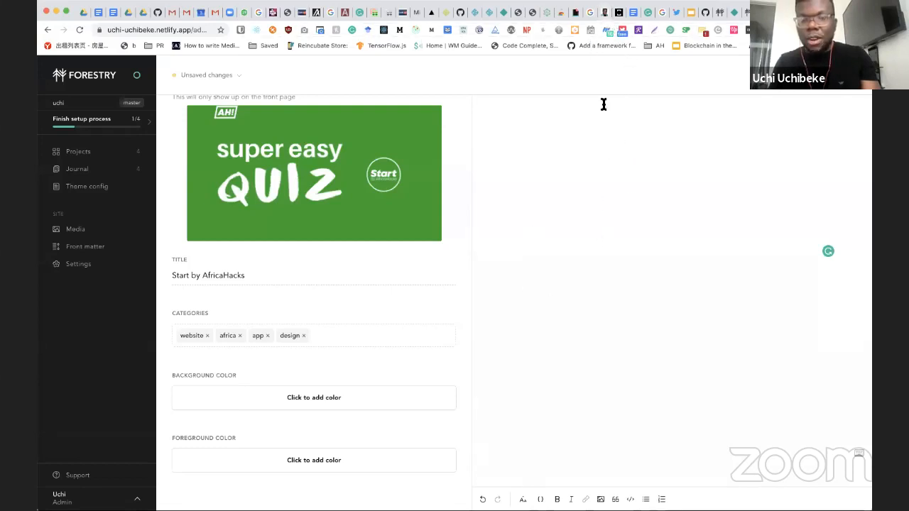
- Switch to the open uchibeke.com blockchain blog post and copy its text from the opening paragraph through the closing line
{"action": "left_click", "coordinate": [604, 12]}
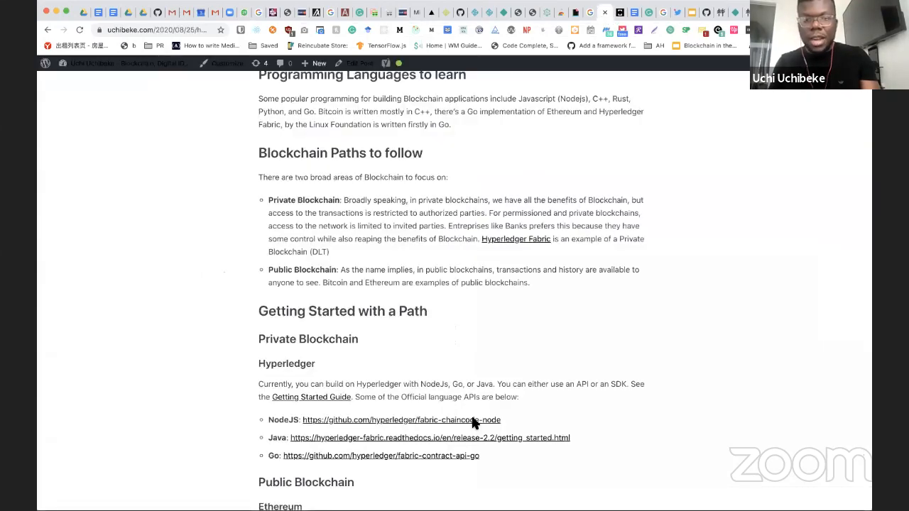
{"action": "scroll", "coordinate": [472, 421], "scroll_direction": "down", "scroll_amount": 4}
{"action": "scroll", "coordinate": [472, 421], "scroll_direction": "down", "scroll_amount": 5}
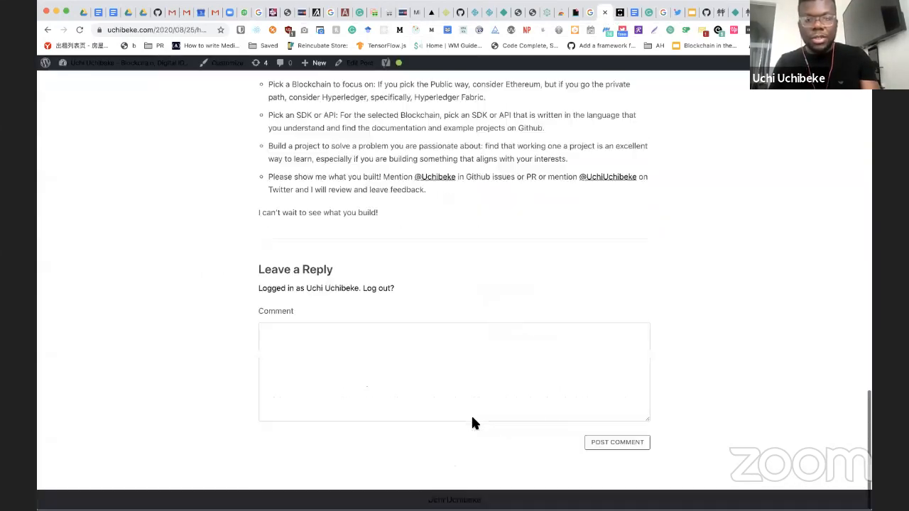
{"action": "left_click_drag", "start_coordinate": [413, 347], "coordinate": [434, 242]}
{"action": "left_click_drag", "start_coordinate": [428, 108], "coordinate": [254, 431]}
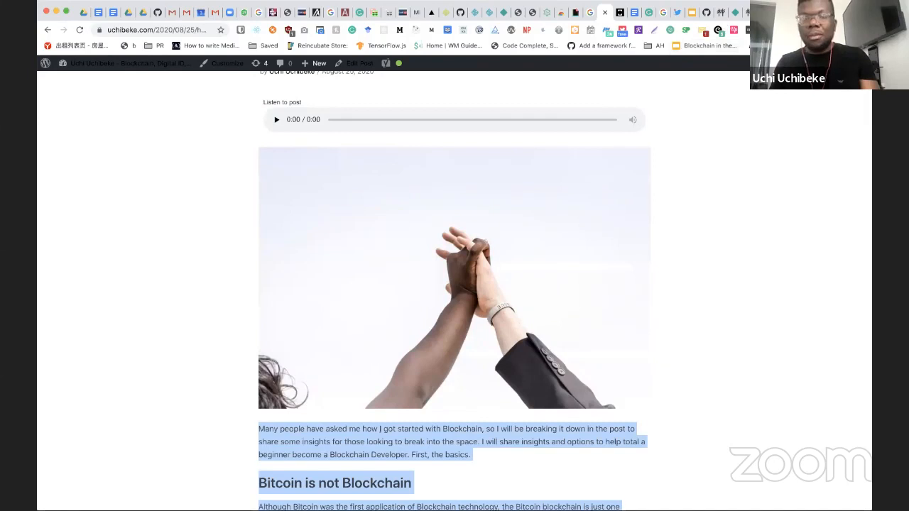
- Return to the Forestry project, paste the copied blog text into its body and look through the pasted content
{"action": "left_click", "coordinate": [781, 12]}
{"action": "left_click", "coordinate": [795, 12]}
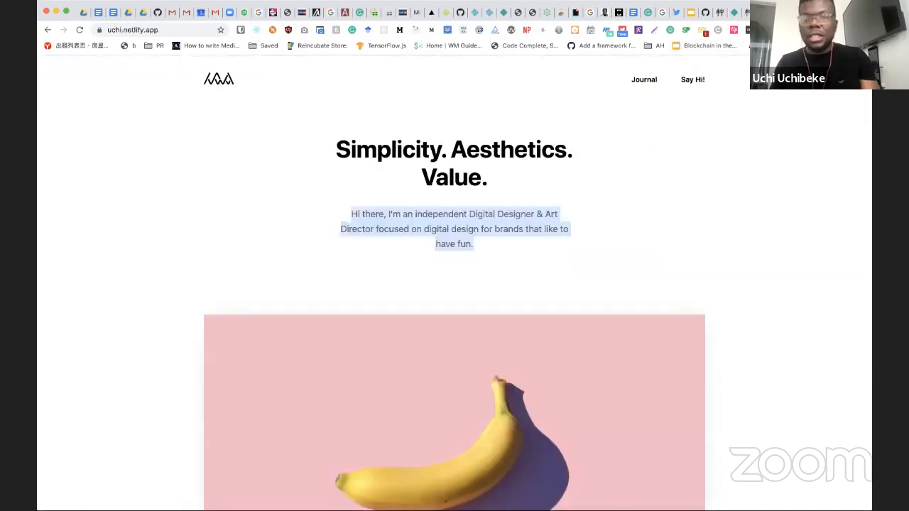
{"action": "left_click", "coordinate": [774, 12]}
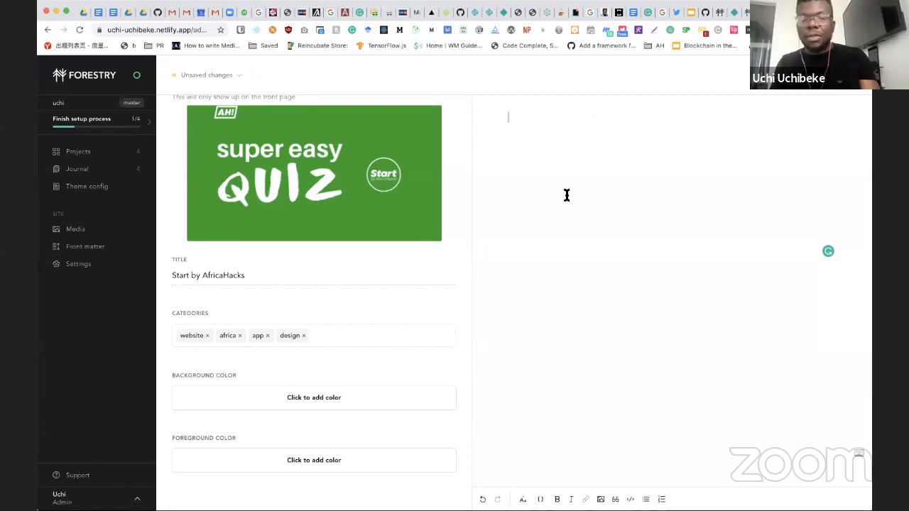
{"action": "scroll", "coordinate": [582, 265], "scroll_direction": "down", "scroll_amount": 5}
{"action": "scroll", "coordinate": [592, 244], "scroll_direction": "up", "scroll_amount": 4}
{"action": "scroll", "coordinate": [611, 299], "scroll_direction": "up", "scroll_amount": 5}
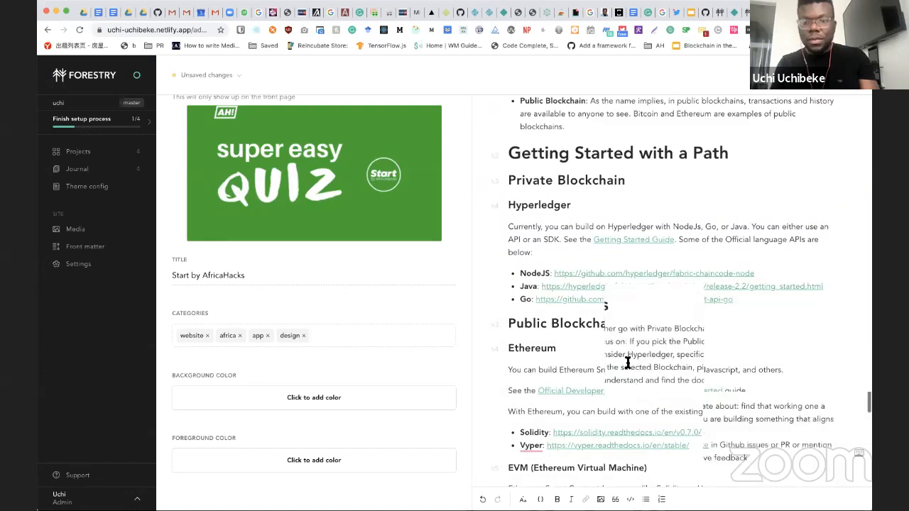
{"action": "scroll", "coordinate": [643, 221], "scroll_direction": "down", "scroll_amount": 5}
{"action": "scroll", "coordinate": [643, 221], "scroll_direction": "up", "scroll_amount": 10}
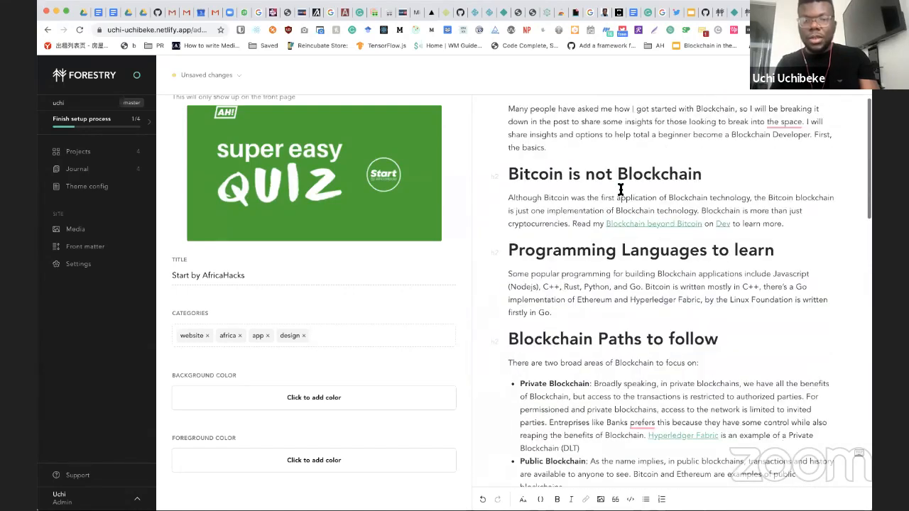
{"action": "scroll", "coordinate": [620, 189], "scroll_direction": "down", "scroll_amount": 4}
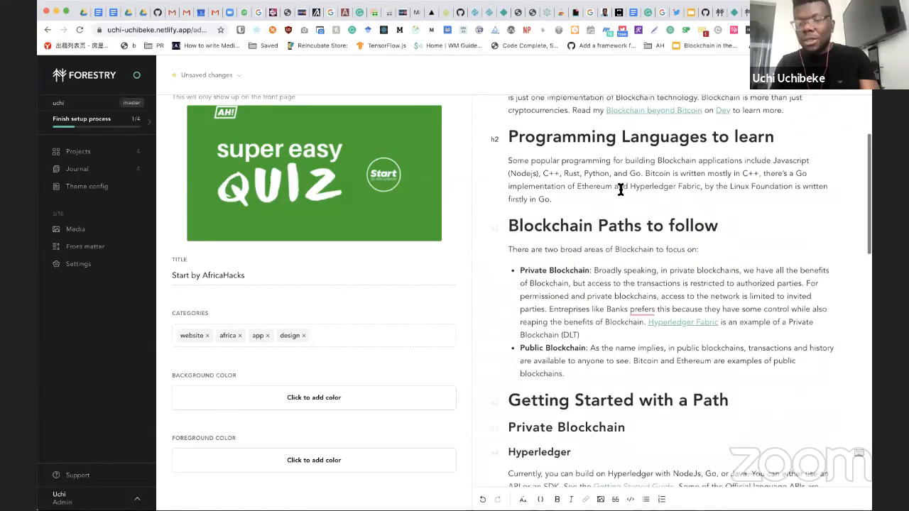
{"action": "scroll", "coordinate": [615, 226], "scroll_direction": "down", "scroll_amount": 14}
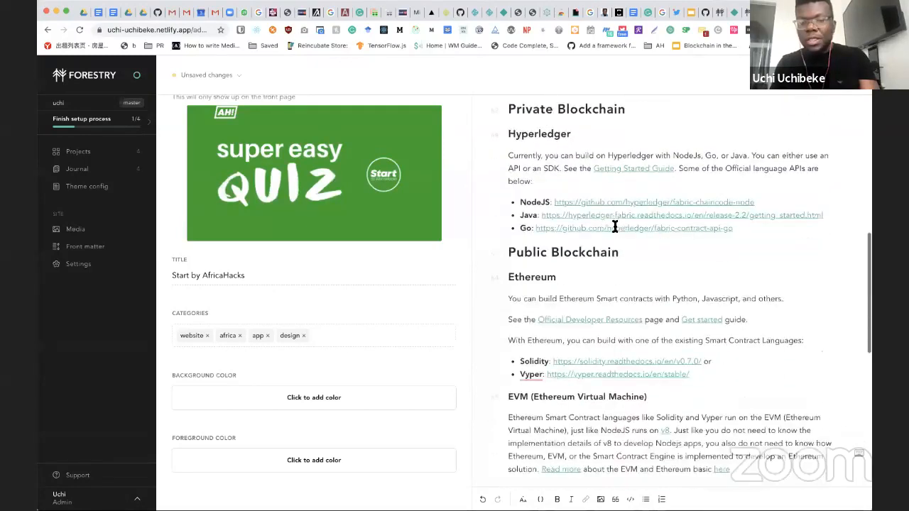
{"action": "scroll", "coordinate": [615, 226], "scroll_direction": "down", "scroll_amount": 10}
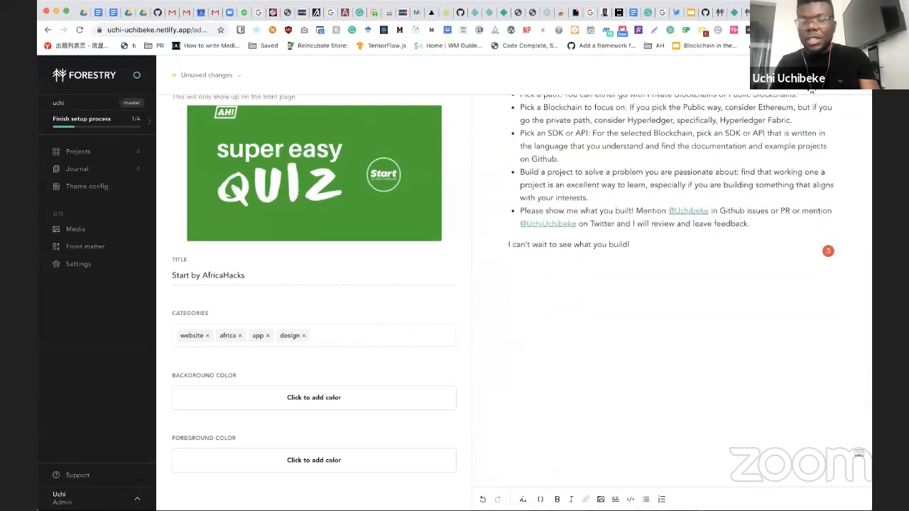
- Save the new project and open the Projects list
{"action": "key", "text": "super+r"}
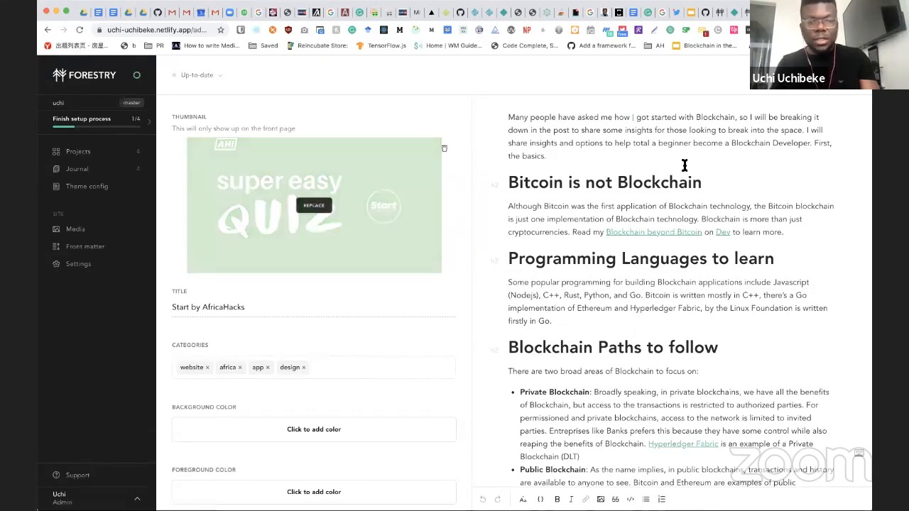
{"action": "scroll", "coordinate": [684, 164], "scroll_direction": "down", "scroll_amount": 10}
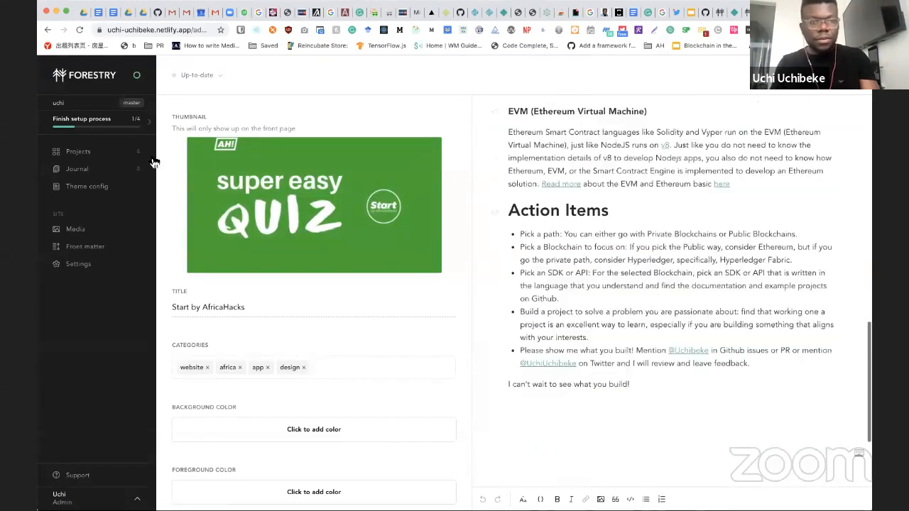
{"action": "left_click", "coordinate": [114, 155]}
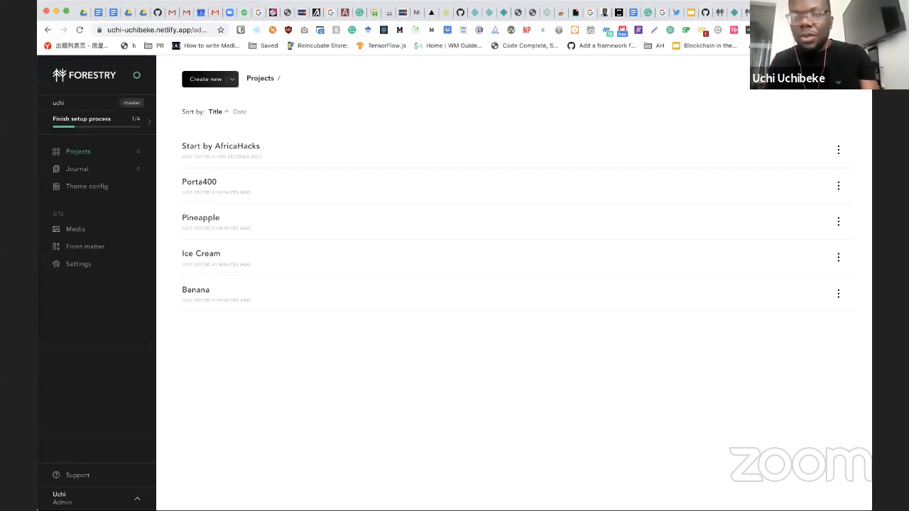
- Go to the live site's home page, reload it and check whether the new project is published with its thumbnail and categories
{"action": "key", "text": "ctrl+Tab"}
{"action": "scroll", "coordinate": [521, 205], "scroll_direction": "up", "scroll_amount": 2}
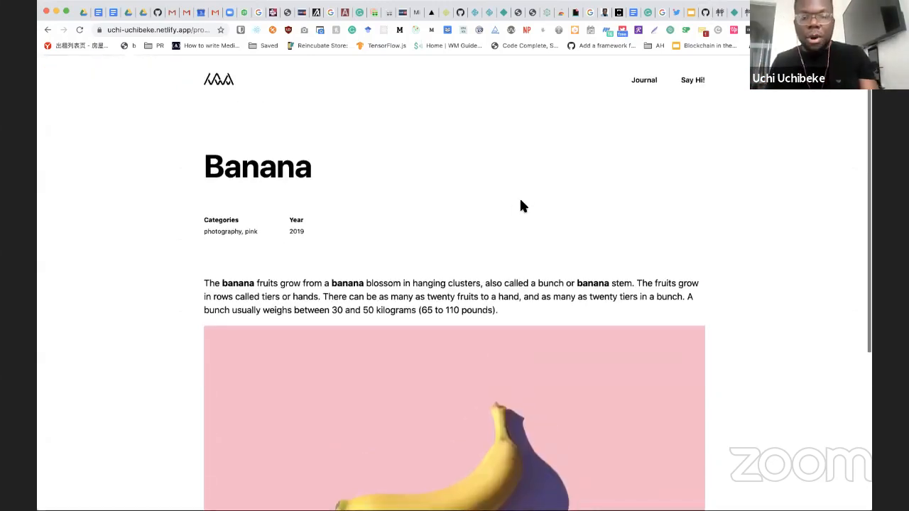
{"action": "left_click", "coordinate": [223, 83]}
{"action": "key", "text": "super+r"}
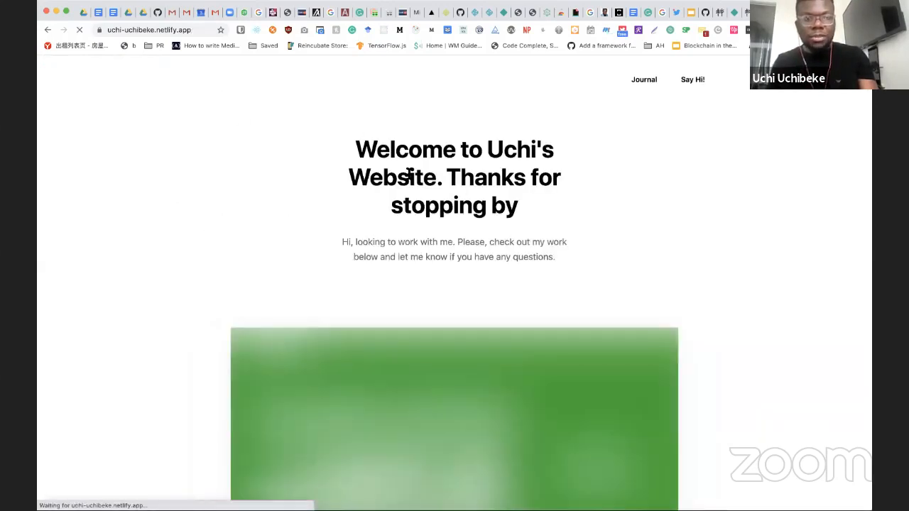
{"action": "scroll", "coordinate": [451, 278], "scroll_direction": "down", "scroll_amount": 4}
{"action": "scroll", "coordinate": [453, 282], "scroll_direction": "down", "scroll_amount": 3}
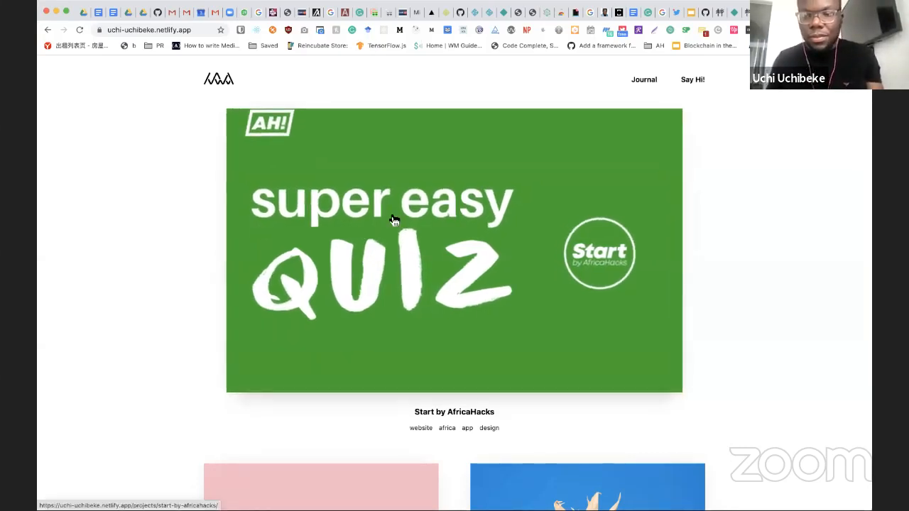
- Open the Start by AfricaHacks project on the live site and examine its title, categories, year and body text
{"action": "left_click", "coordinate": [463, 202]}
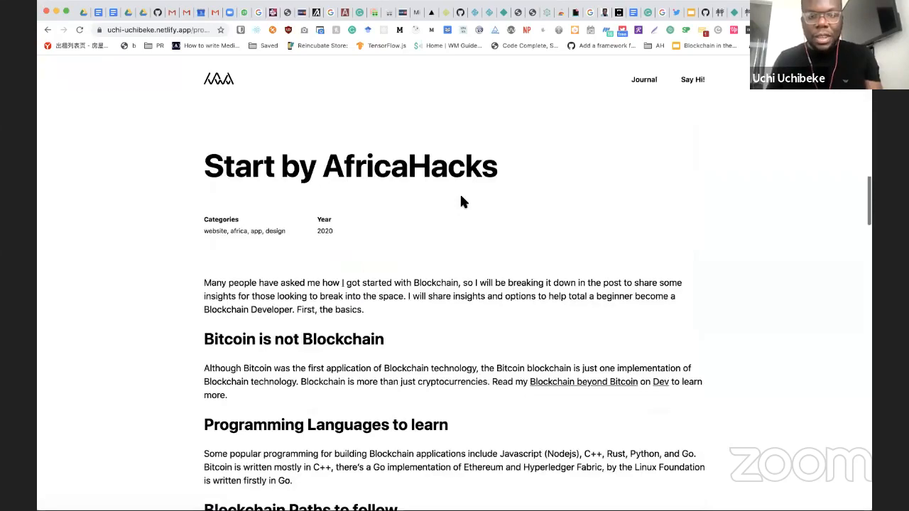
{"action": "scroll", "coordinate": [460, 201], "scroll_direction": "down", "scroll_amount": 5}
{"action": "scroll", "coordinate": [460, 197], "scroll_direction": "down", "scroll_amount": 3}
{"action": "scroll", "coordinate": [464, 197], "scroll_direction": "up", "scroll_amount": 12}
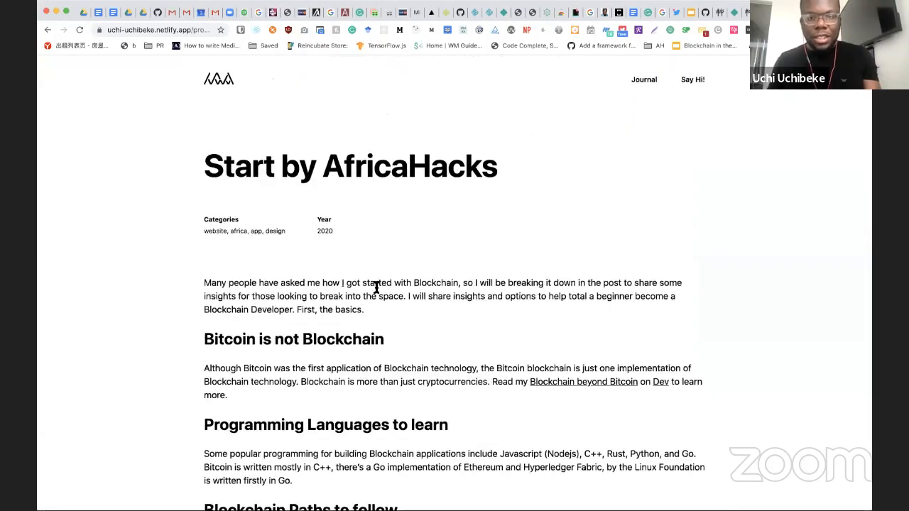
{"action": "scroll", "coordinate": [377, 287], "scroll_direction": "down", "scroll_amount": 3}
{"action": "scroll", "coordinate": [358, 160], "scroll_direction": "up", "scroll_amount": 1}
{"action": "scroll", "coordinate": [358, 160], "scroll_direction": "up", "scroll_amount": 3}
{"action": "left_click_drag", "start_coordinate": [497, 162], "coordinate": [206, 165]}
{"action": "scroll", "coordinate": [431, 237], "scroll_direction": "down", "scroll_amount": 3}
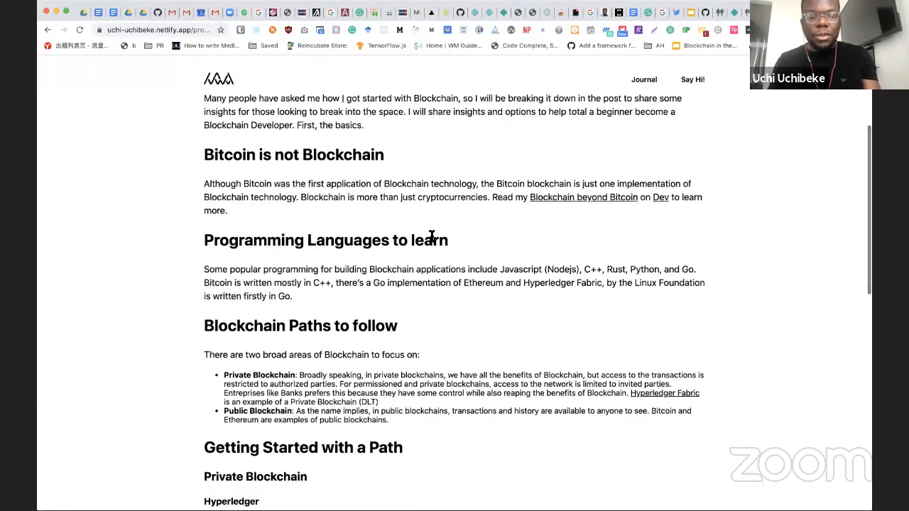
{"action": "scroll", "coordinate": [431, 236], "scroll_direction": "down", "scroll_amount": 10}
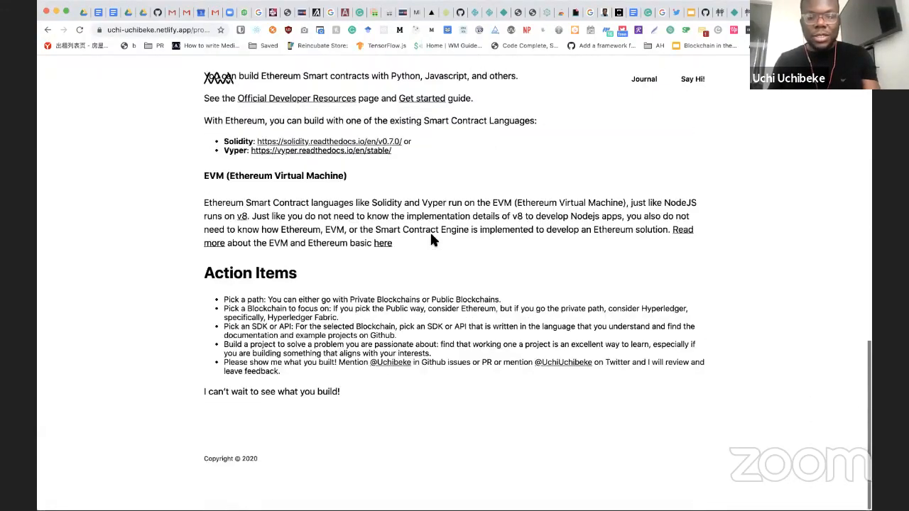
{"action": "scroll", "coordinate": [431, 239], "scroll_direction": "up", "scroll_amount": 5}
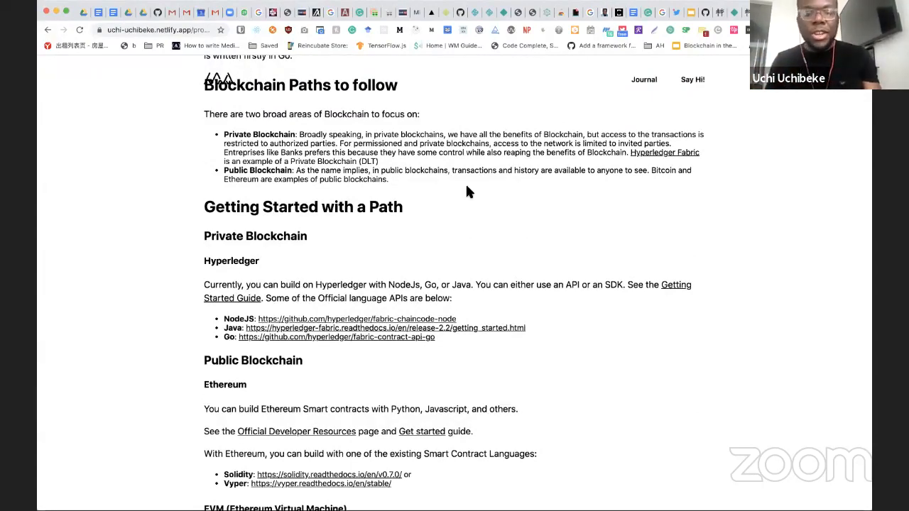
{"action": "scroll", "coordinate": [466, 188], "scroll_direction": "up", "scroll_amount": 10}
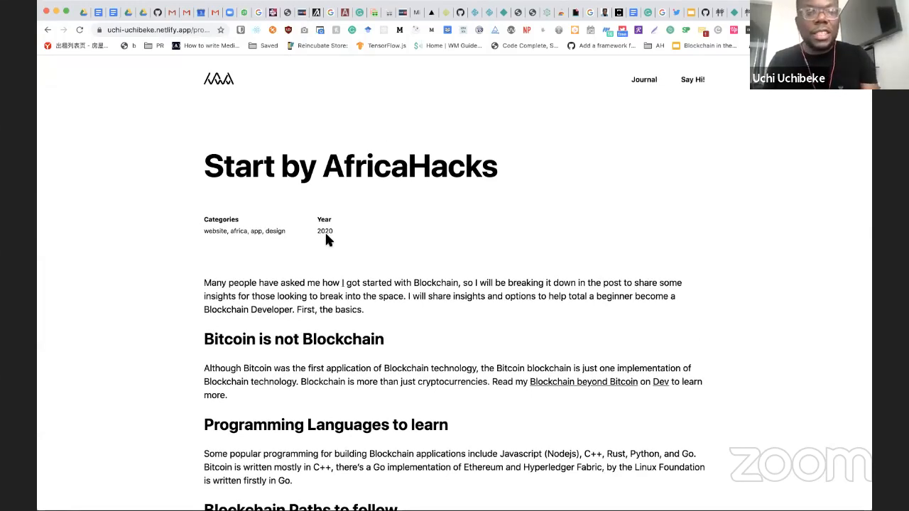
- Check the categories and year on the published project page, and look through its body text down to the footer
{"action": "left_click_drag", "start_coordinate": [286, 231], "coordinate": [204, 229]}
{"action": "left_click", "coordinate": [215, 231]}
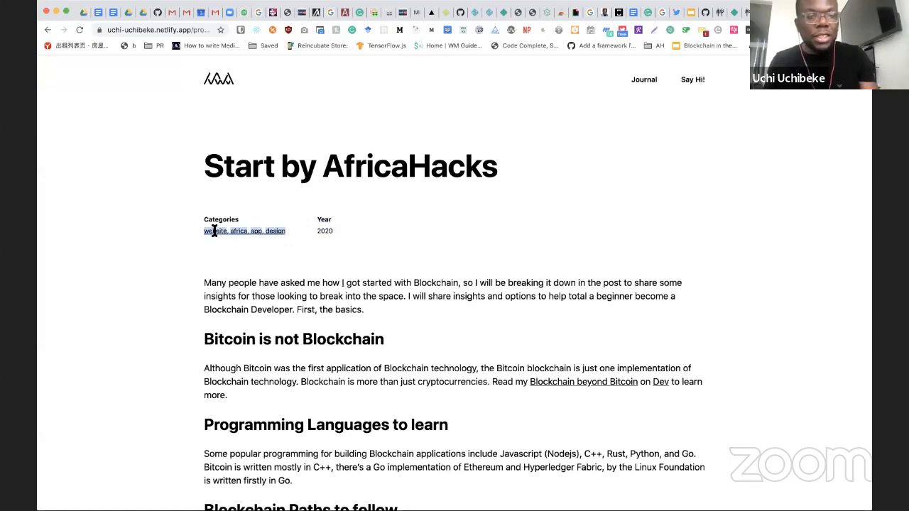
{"action": "left_click", "coordinate": [226, 233]}
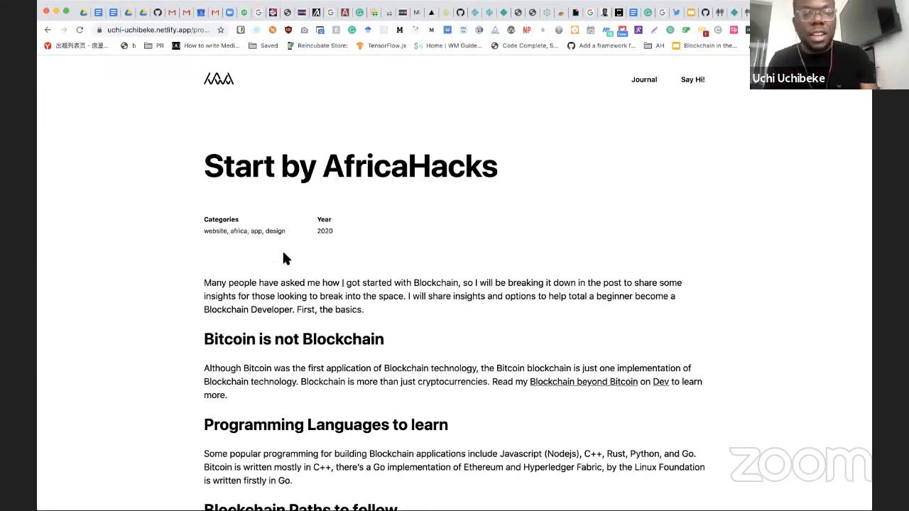
{"action": "double_click", "coordinate": [323, 220]}
{"action": "left_click", "coordinate": [350, 191]}
{"action": "scroll", "coordinate": [352, 234], "scroll_direction": "down", "scroll_amount": 10}
{"action": "scroll", "coordinate": [352, 238], "scroll_direction": "down", "scroll_amount": 9}
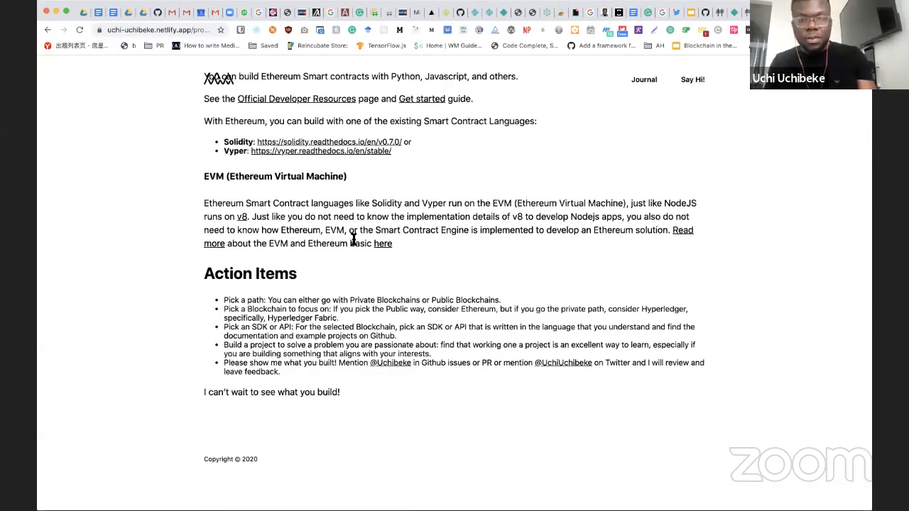
{"action": "scroll", "coordinate": [353, 239], "scroll_direction": "up", "scroll_amount": 20}
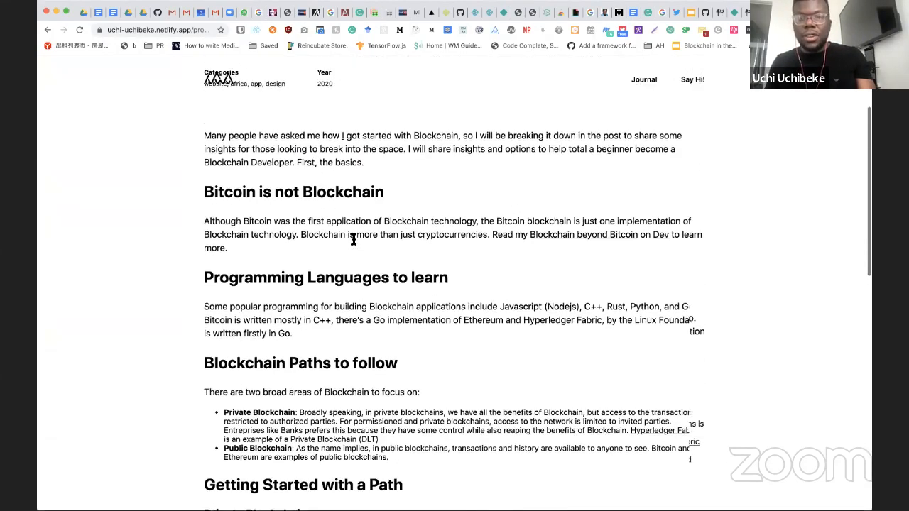
{"action": "scroll", "coordinate": [353, 239], "scroll_direction": "up", "scroll_amount": 4}
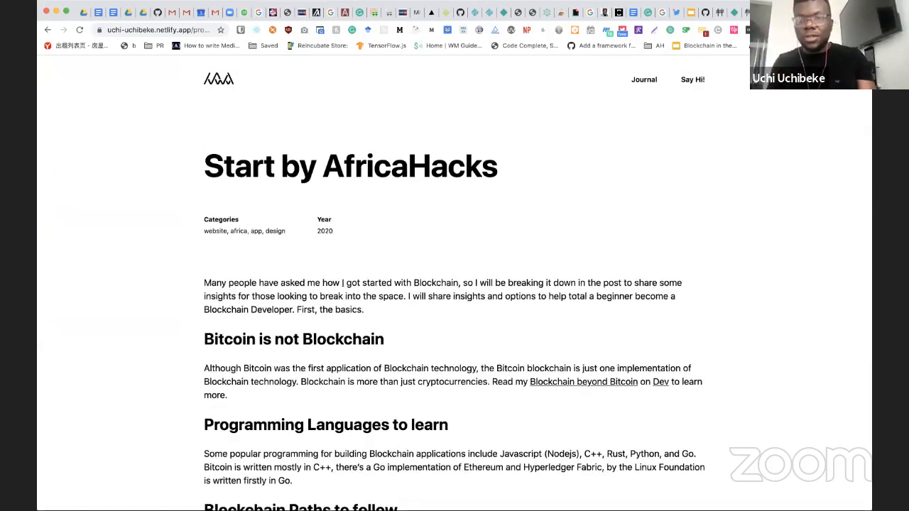
- Switch back to the Forestry admin and open the list of Journal entries
{"action": "key", "text": "ctrl+shift+Tab"}
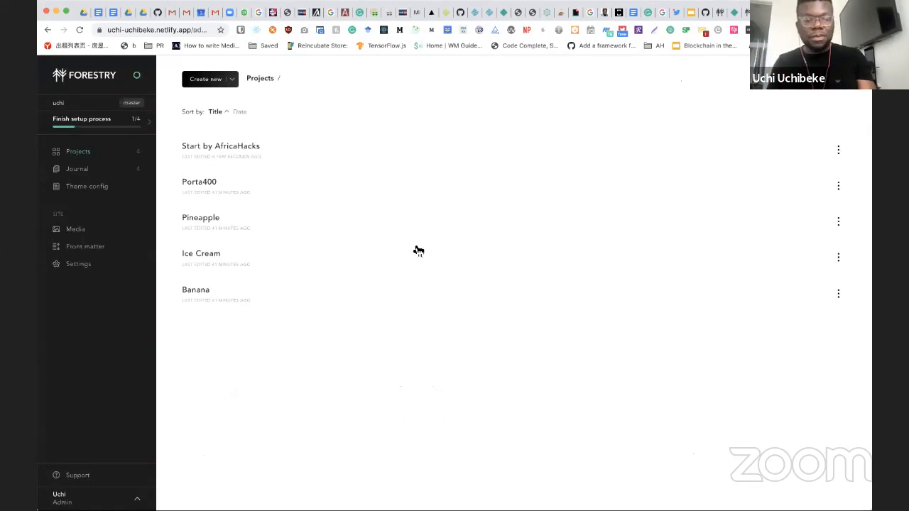
{"action": "left_click", "coordinate": [84, 174]}
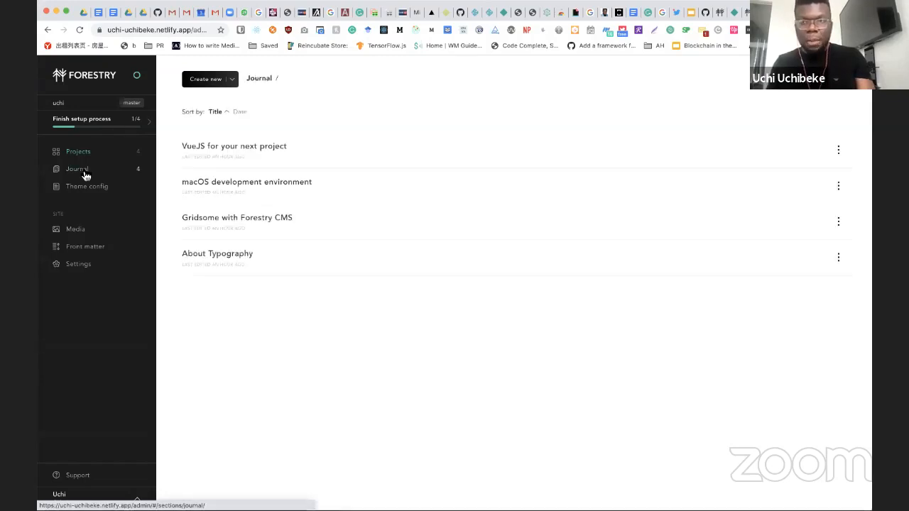
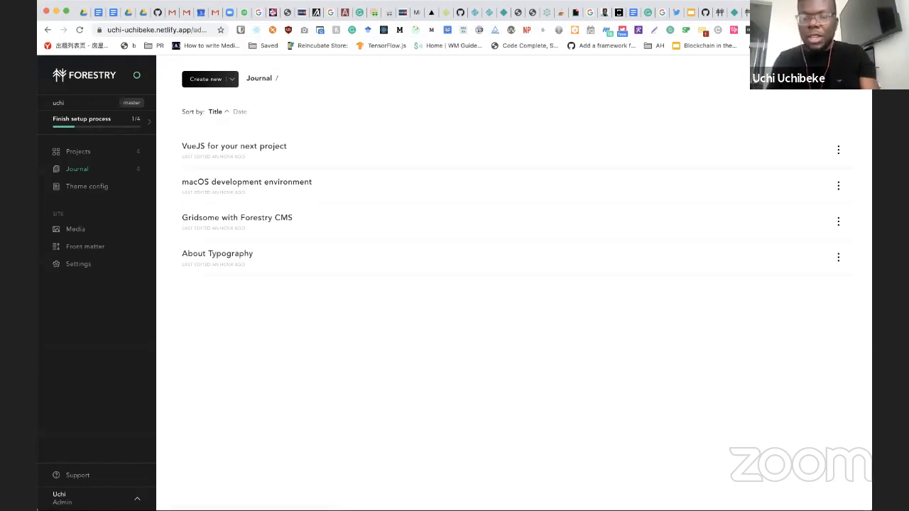
- Switch to the live site and open the Gridsome with Forestry CMS entry from its Journal page
{"action": "left_click", "coordinate": [810, 13]}
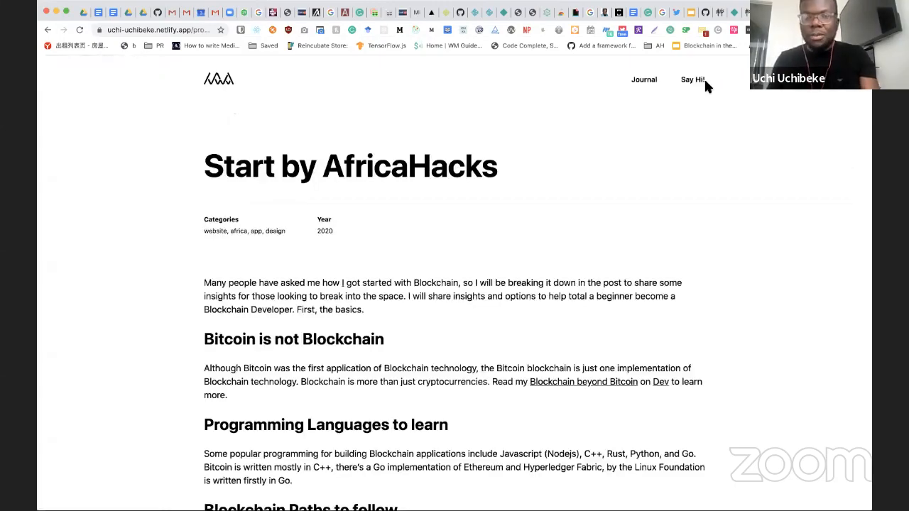
{"action": "left_click", "coordinate": [644, 85]}
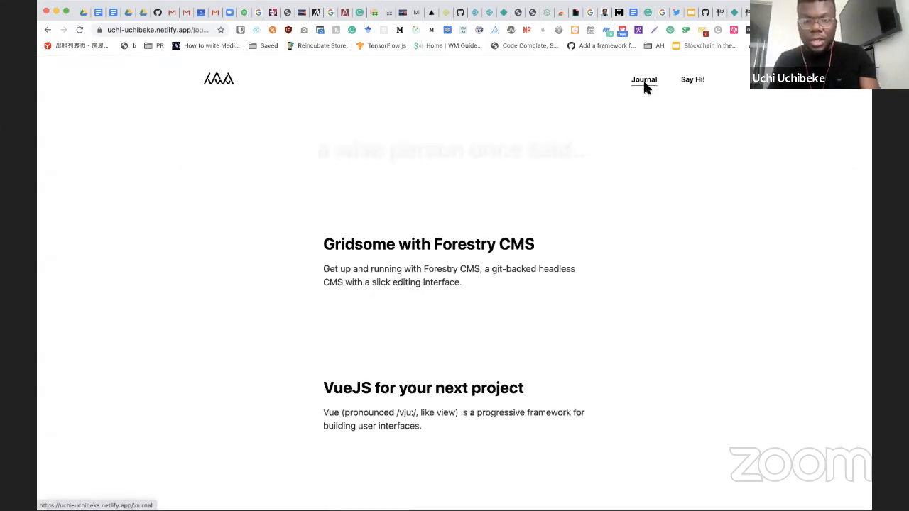
{"action": "left_click", "coordinate": [426, 253]}
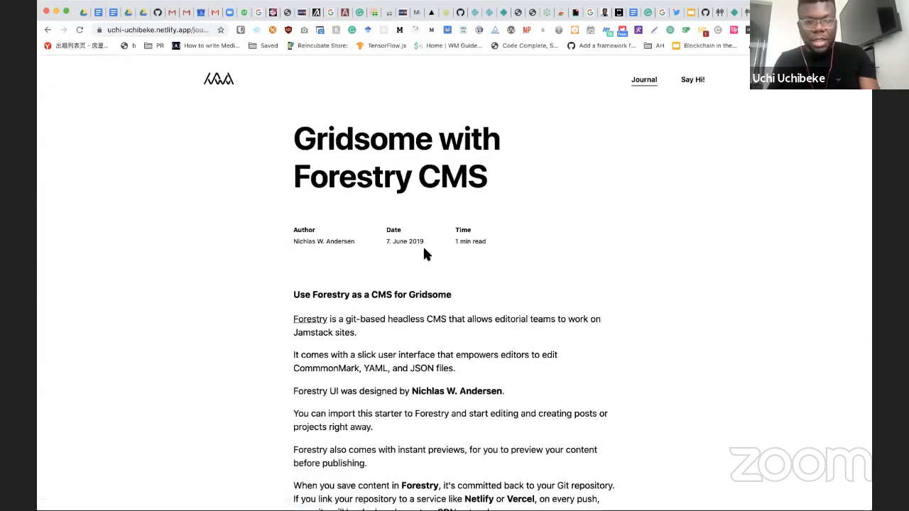
- Examine the journal entry's author, date and reading time, and look through its body text and image down to the footer
{"action": "scroll", "coordinate": [424, 250], "scroll_direction": "down", "scroll_amount": 1}
{"action": "left_click_drag", "start_coordinate": [357, 220], "coordinate": [286, 219]}
{"action": "left_click", "coordinate": [286, 219]}
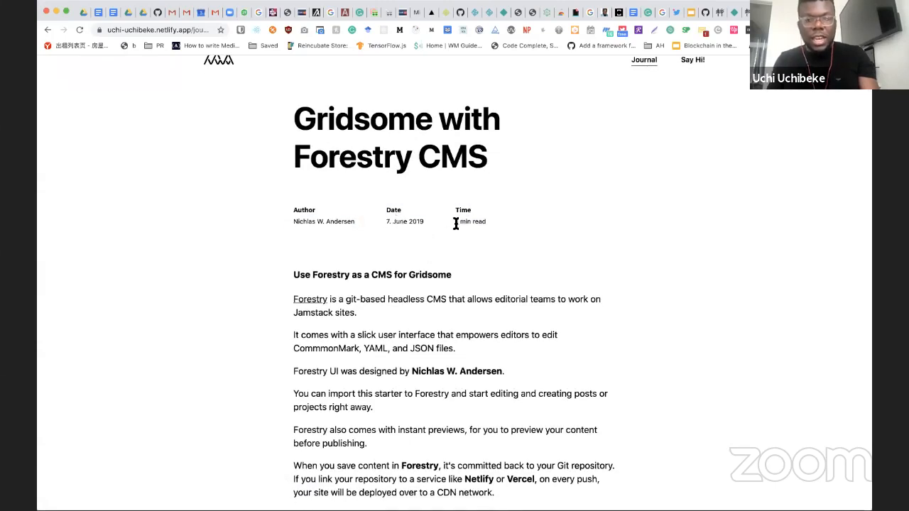
{"action": "left_click_drag", "start_coordinate": [453, 222], "coordinate": [483, 221]}
{"action": "scroll", "coordinate": [533, 257], "scroll_direction": "down", "scroll_amount": 6}
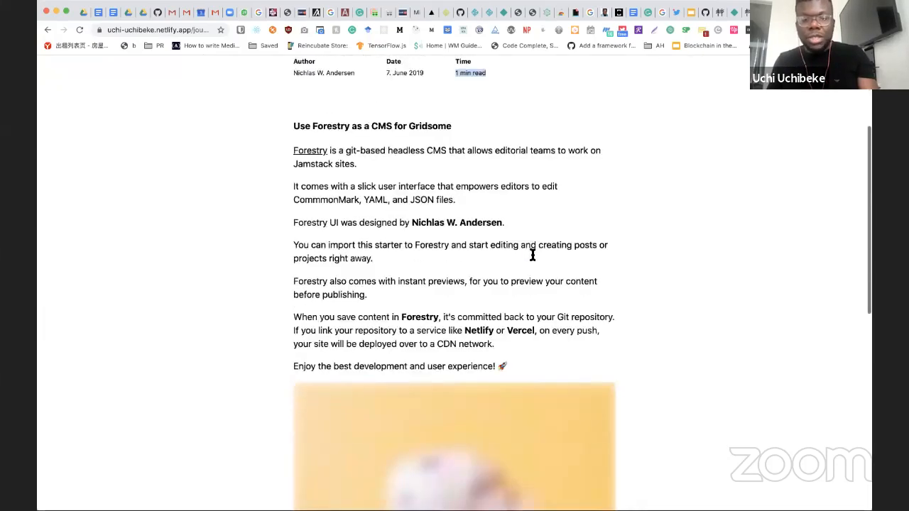
{"action": "scroll", "coordinate": [445, 207], "scroll_direction": "down", "scroll_amount": 3}
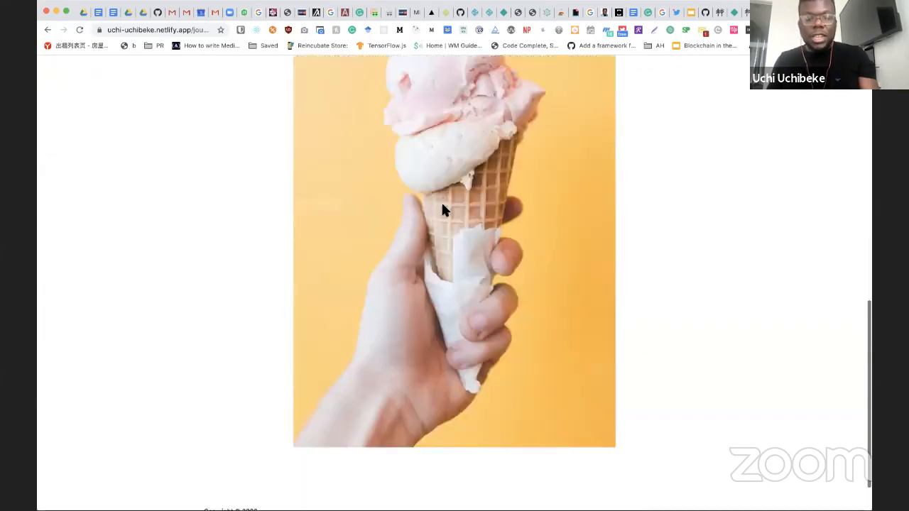
{"action": "scroll", "coordinate": [439, 201], "scroll_direction": "up", "scroll_amount": 5}
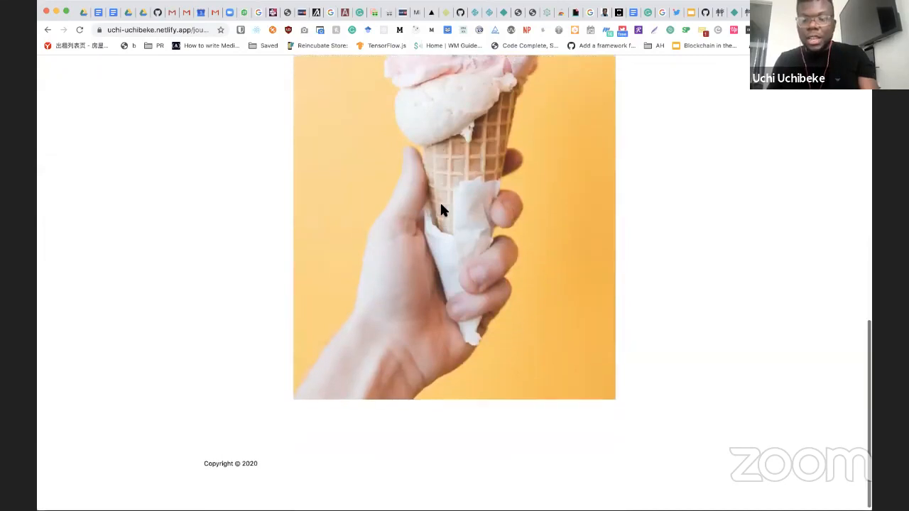
{"action": "scroll", "coordinate": [441, 205], "scroll_direction": "up", "scroll_amount": 5}
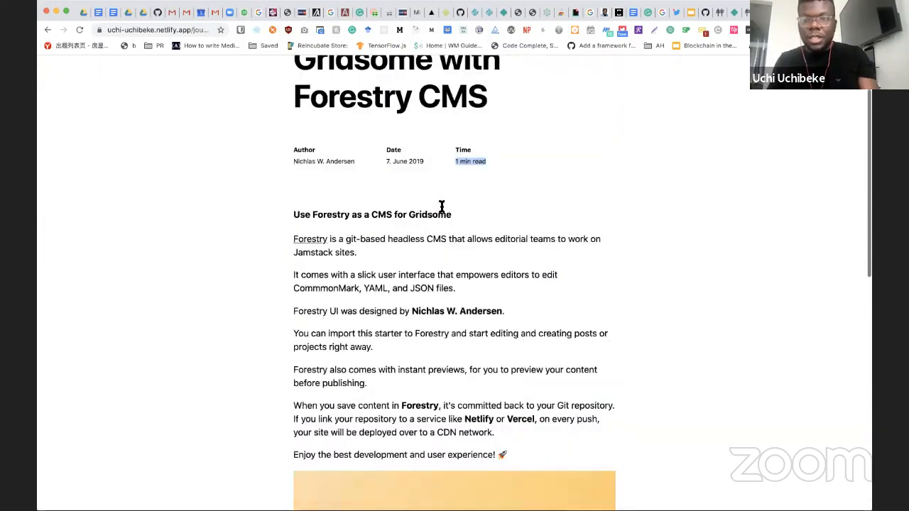
- Switch back to the Forestry admin and create a new Journal document
{"action": "key", "text": "ctrl+shift+Tab"}
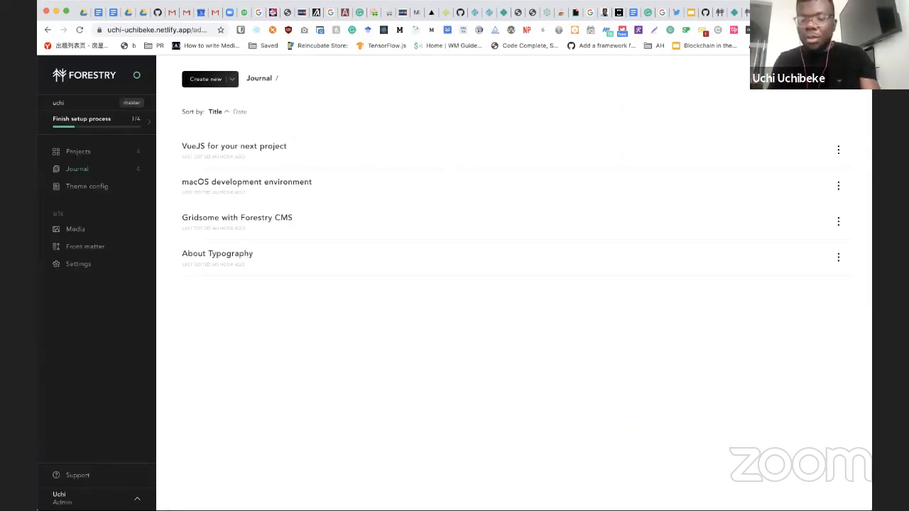
{"action": "left_click", "coordinate": [212, 82]}
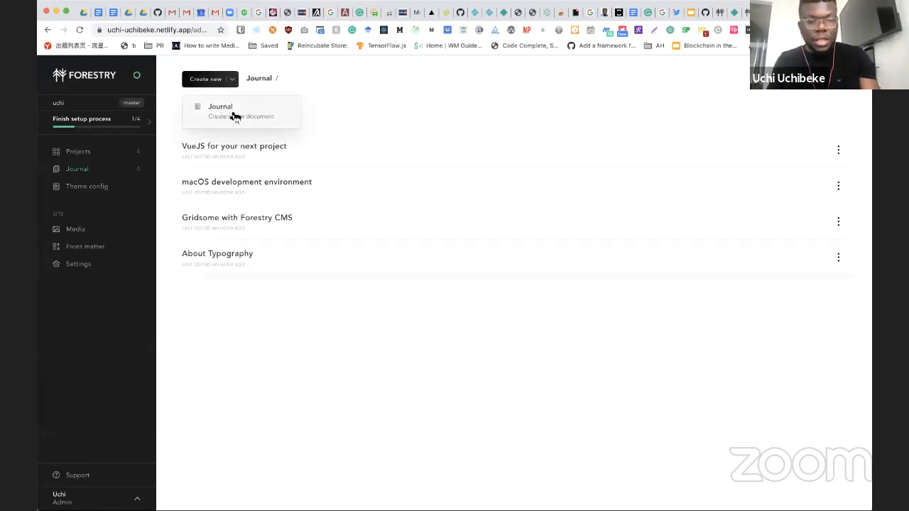
{"action": "left_click", "coordinate": [230, 114]}
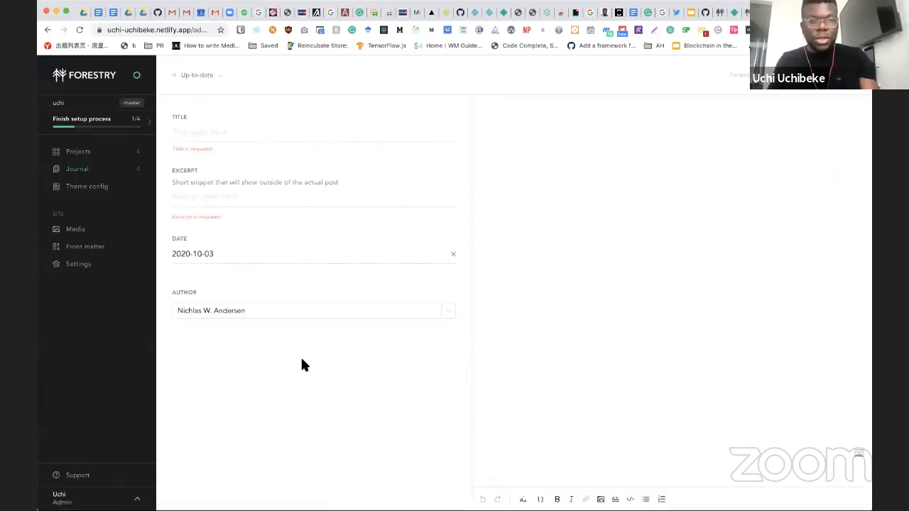
- Title the new journal entry "How to build a website without code - #NoCode"
{"action": "left_click", "coordinate": [239, 134]}
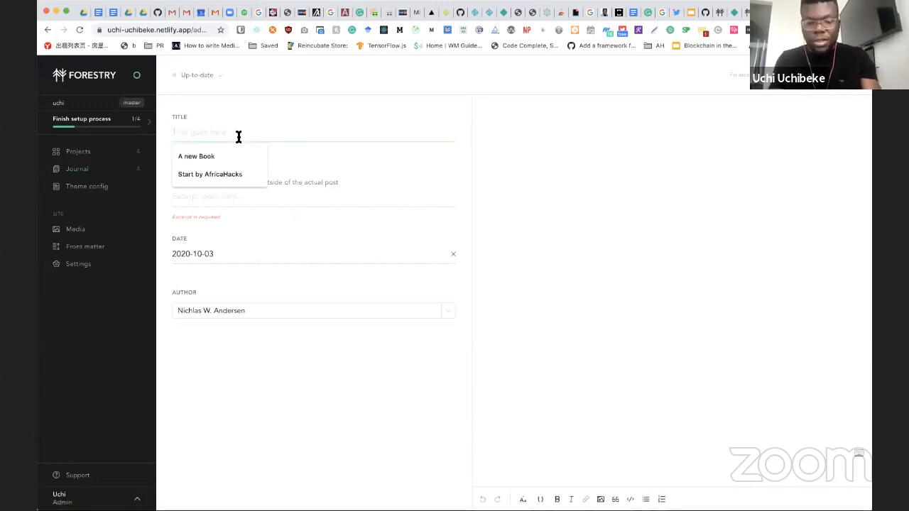
{"action": "type", "text": "How to buil"}
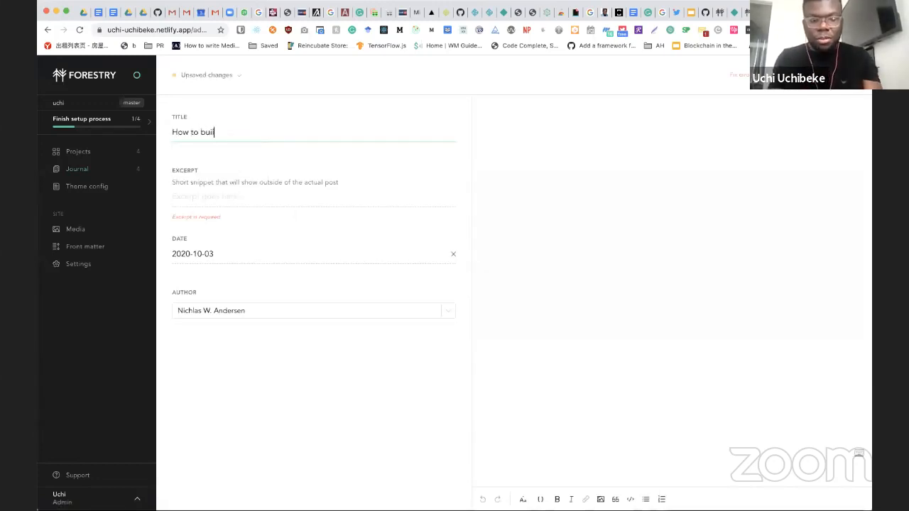
{"action": "type", "text": "d a website without code "}
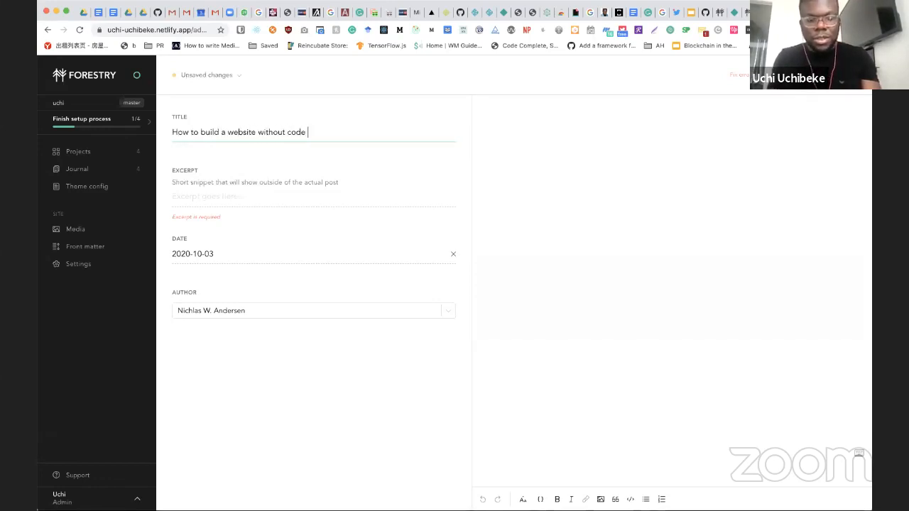
{"action": "type", "text": "#Nod"}
{"action": "key", "text": "BackSpace"}
{"action": "type", "text": "="}
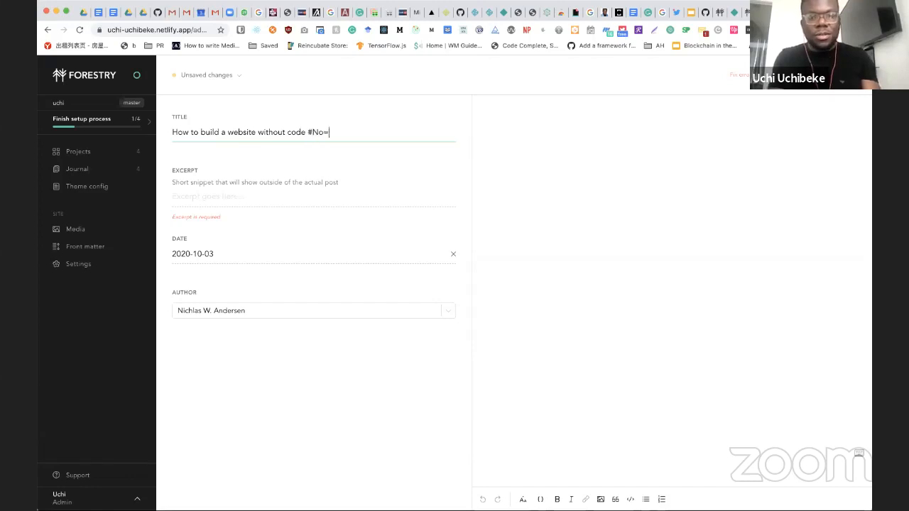
{"action": "key", "text": "BackSpace"}
{"action": "type", "text": "Code"}
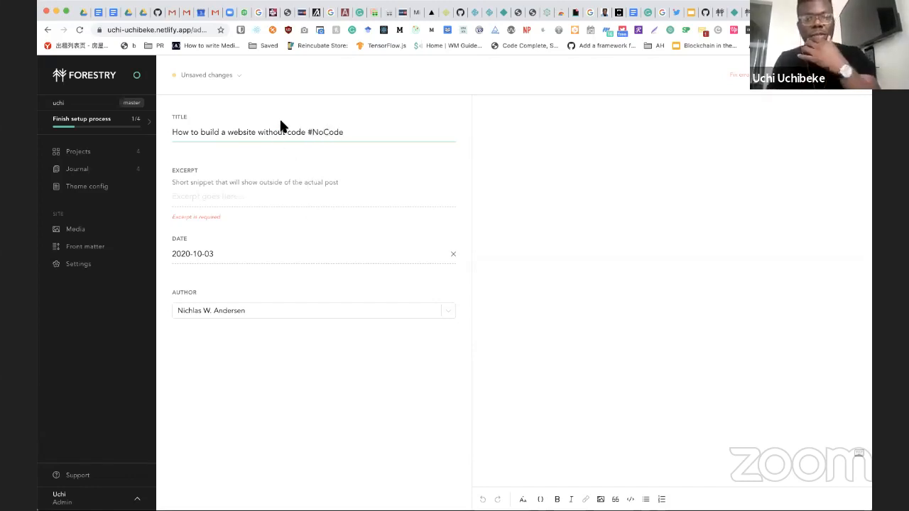
{"action": "type", "text": "-"}
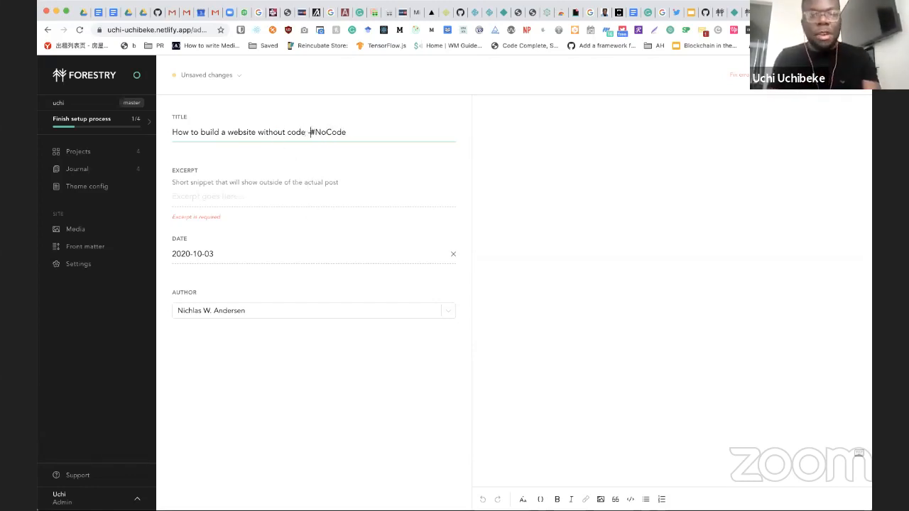
- Check which authors can be chosen for the new journal entry, keeping the preset one
{"action": "left_click", "coordinate": [311, 188]}
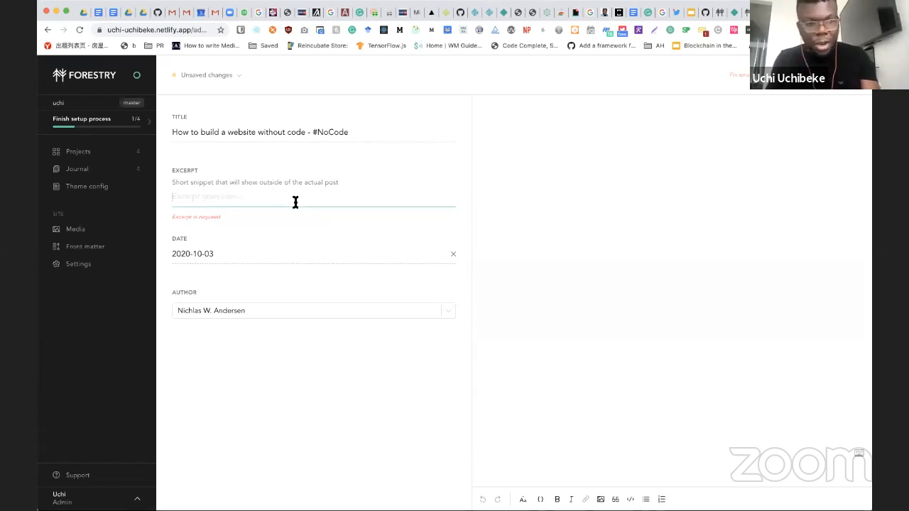
{"action": "left_click", "coordinate": [242, 311]}
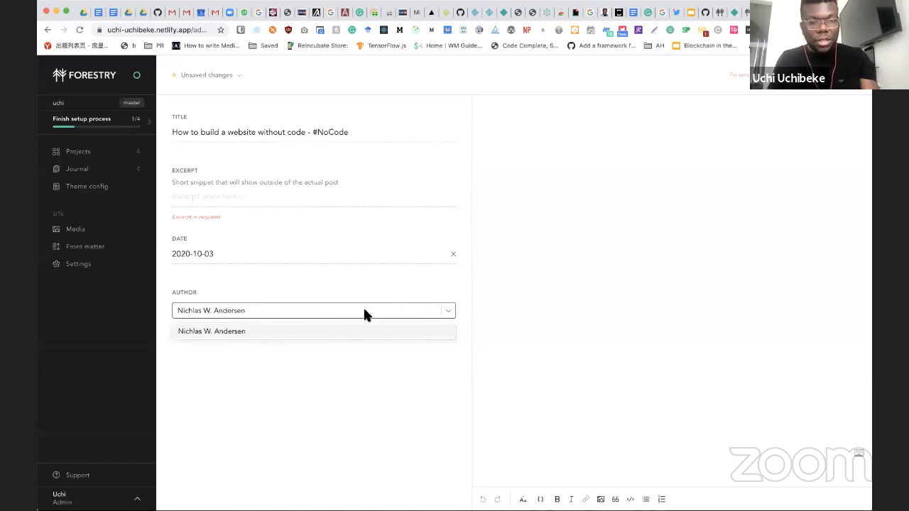
{"action": "left_click", "coordinate": [448, 317]}
{"action": "left_click", "coordinate": [380, 314]}
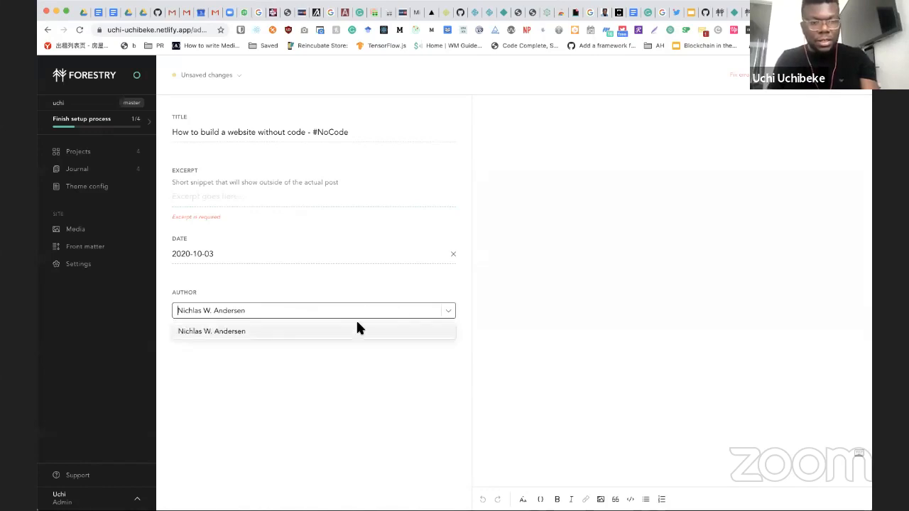
{"action": "left_click", "coordinate": [316, 330]}
{"action": "left_click", "coordinate": [277, 307]}
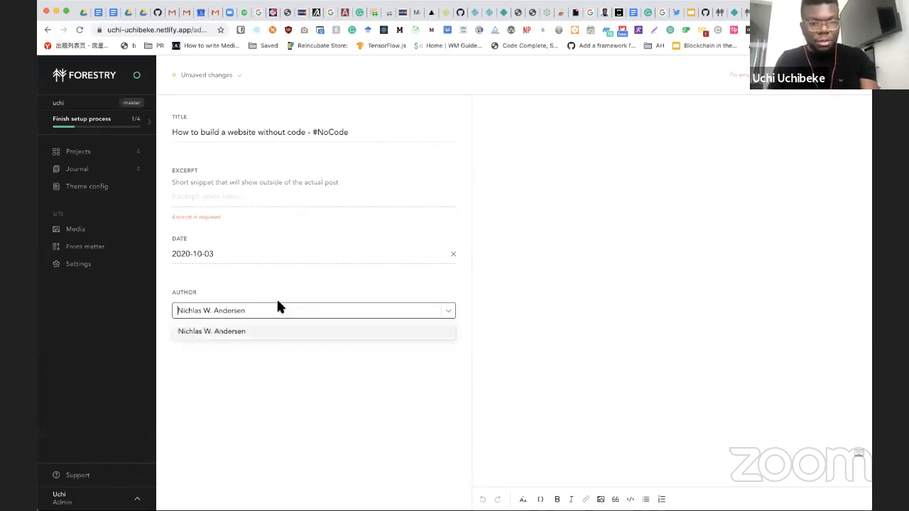
{"action": "left_click", "coordinate": [270, 330]}
{"action": "left_click", "coordinate": [288, 312]}
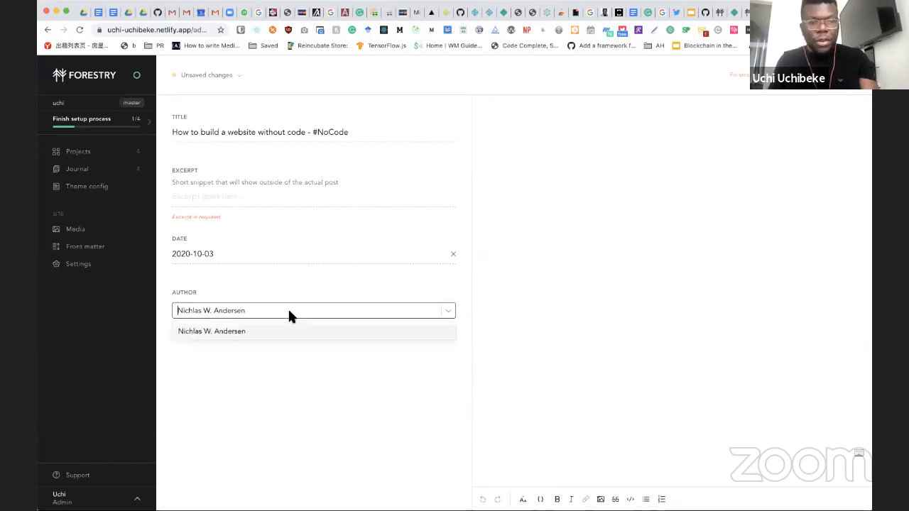
{"action": "left_click", "coordinate": [225, 332]}
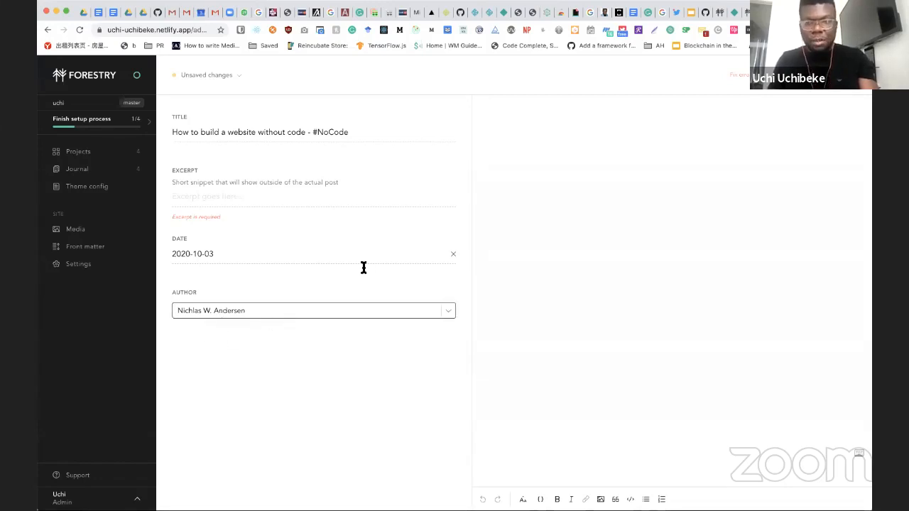
{"action": "left_click", "coordinate": [582, 192]}
{"action": "type", "text": "jfjjfjfjfjjf  "}
{"action": "type", "text": "fhfhfhhf"}
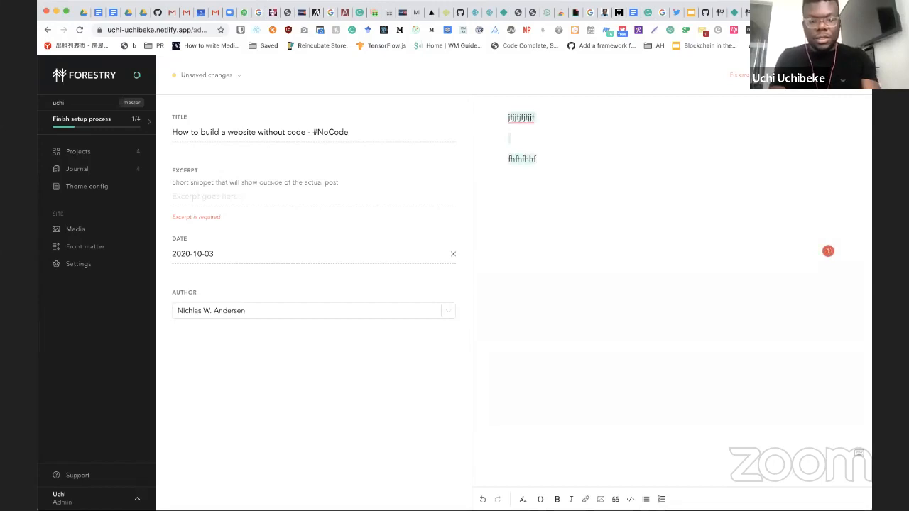
{"action": "key", "text": "ctrl+a"}
{"action": "key", "text": "BackSpace"}
- Write the entry's body outline as separate lines: "Introduction", "Top reasons to go #NoCode" and "Steps"
{"action": "type", "text": "Introudc"}
{"action": "key", "text": "BackSpace"}
{"action": "key", "text": "BackSpace"}
{"action": "key", "text": "BackSpace"}
{"action": "key", "text": "BackSpace"}
{"action": "type", "text": "du"}
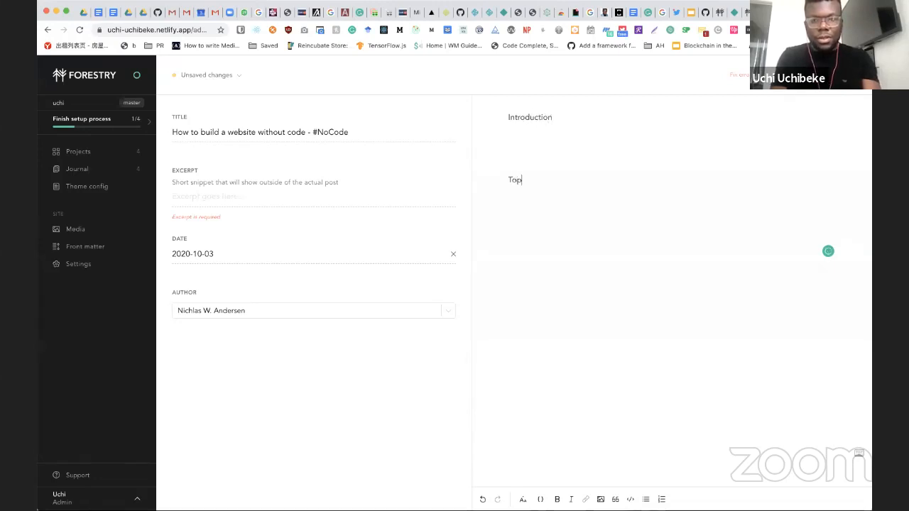
{"action": "type", "text": "p reasons"}
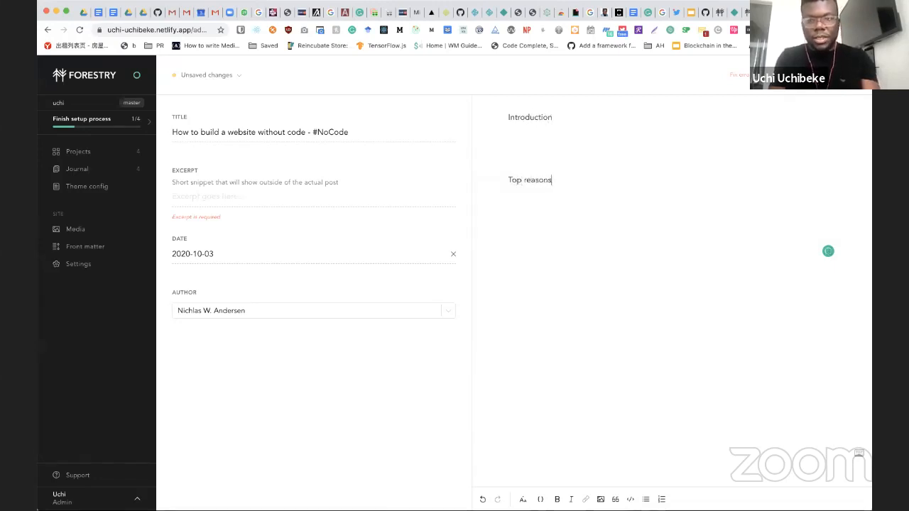
{"action": "type", "text": " to go "}
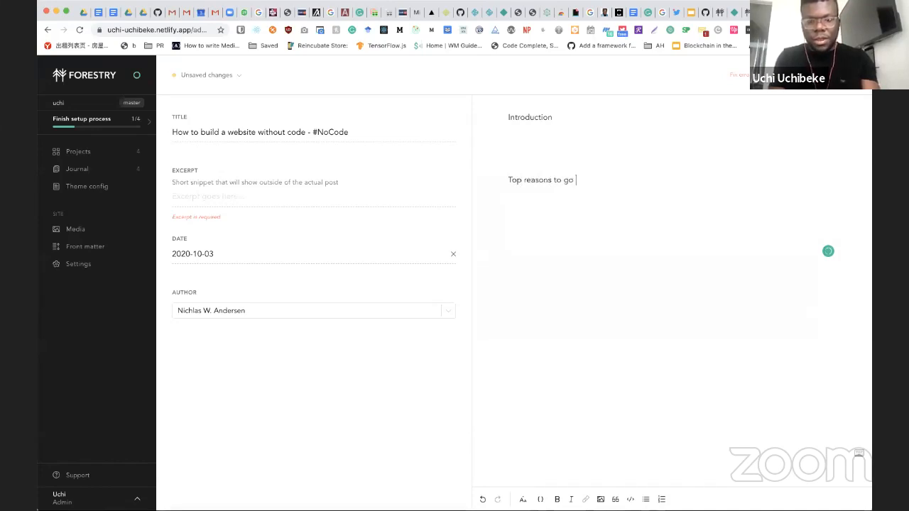
{"action": "type", "text": "#NoCode"}
{"action": "key", "text": "Return"}
{"action": "key", "text": "BackSpace"}
{"action": "type", "text": "Steps"}
{"action": "key", "text": "Return"}
{"action": "key", "text": "Return"}
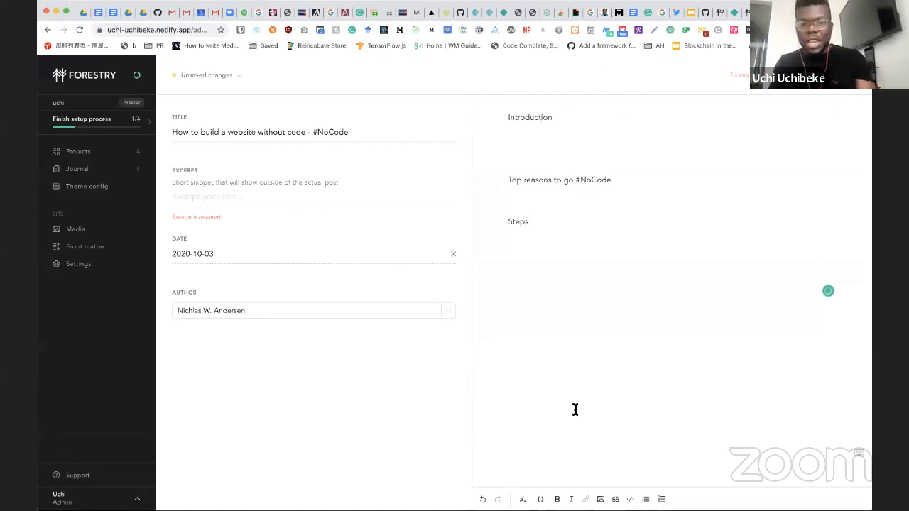
- Format the Introduction, Top reasons to go #NoCode and Steps lines as Heading 2
{"action": "left_click", "coordinate": [520, 497]}
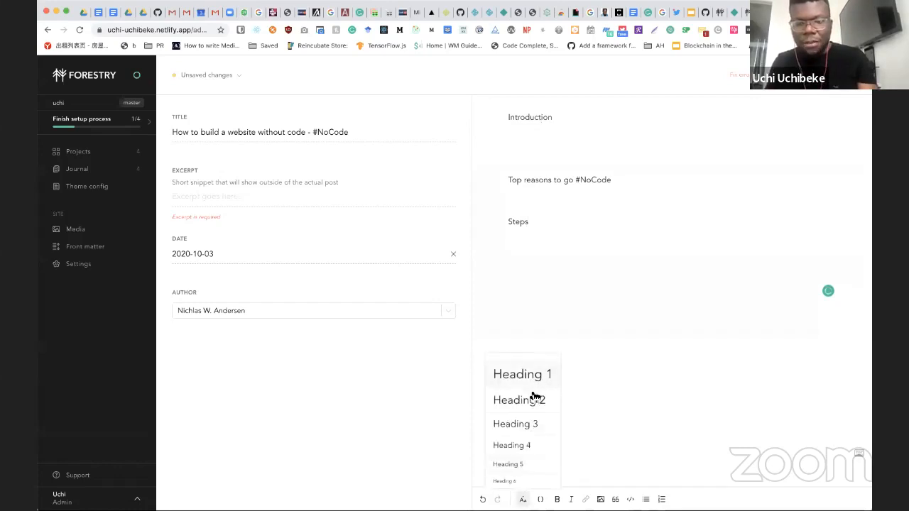
{"action": "left_click", "coordinate": [513, 400]}
{"action": "left_click", "coordinate": [534, 196]}
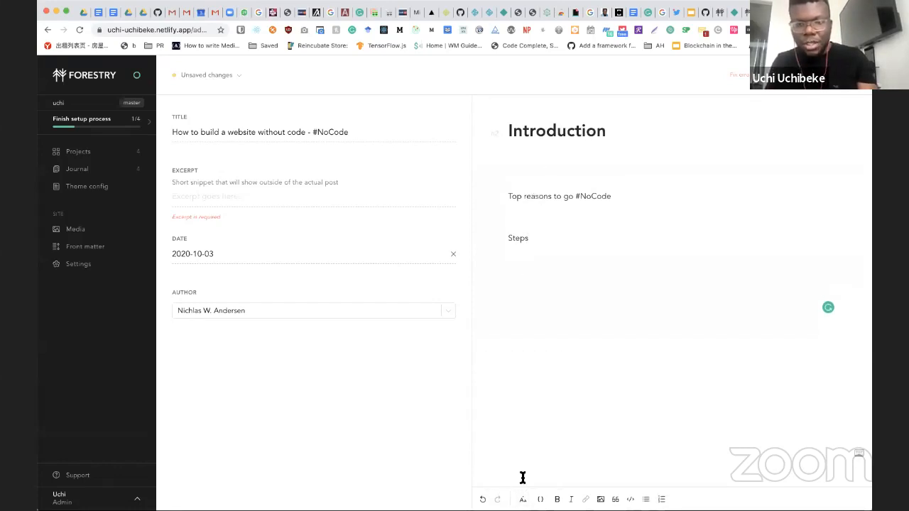
{"action": "left_click", "coordinate": [523, 499]}
{"action": "left_click", "coordinate": [517, 400]}
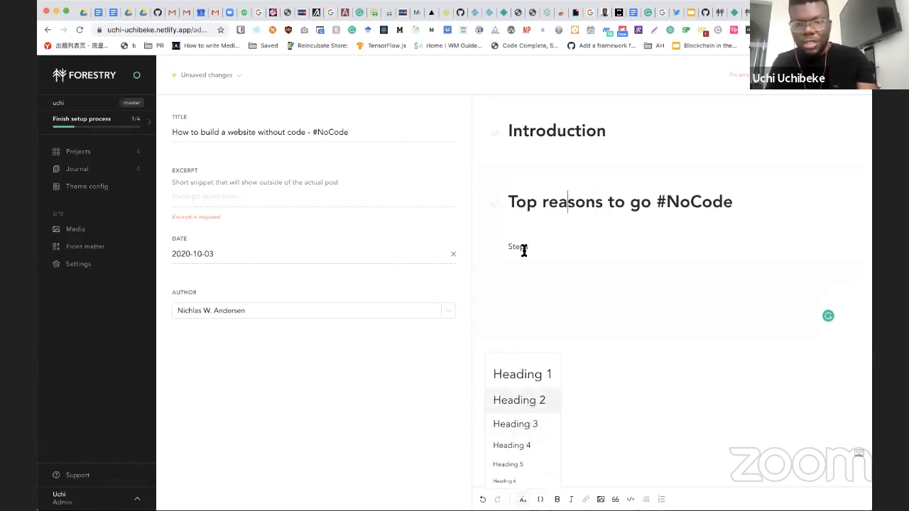
{"action": "left_click", "coordinate": [526, 246]}
{"action": "left_click", "coordinate": [523, 499]}
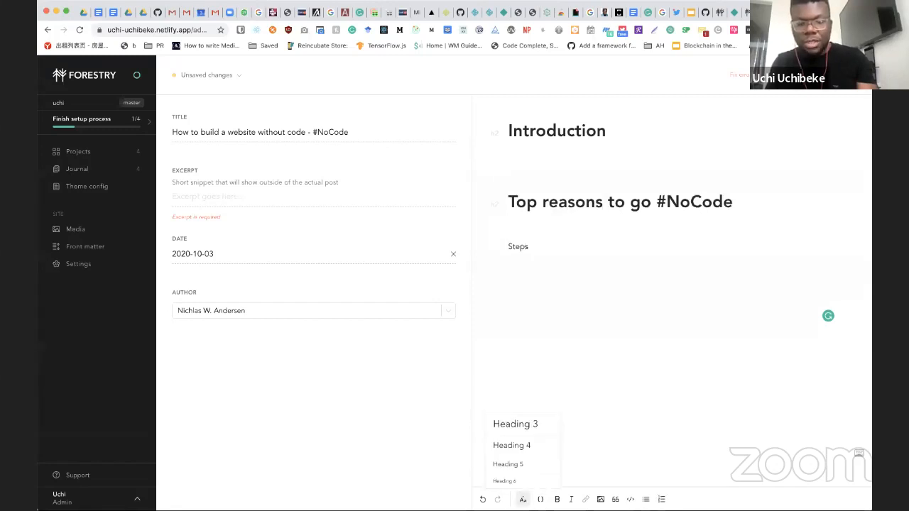
{"action": "left_click", "coordinate": [528, 405]}
- Insert the Tech Skill Acquisition Masterclass flyer image below the Steps heading by adding it through the Media Manager
{"action": "left_click", "coordinate": [588, 292]}
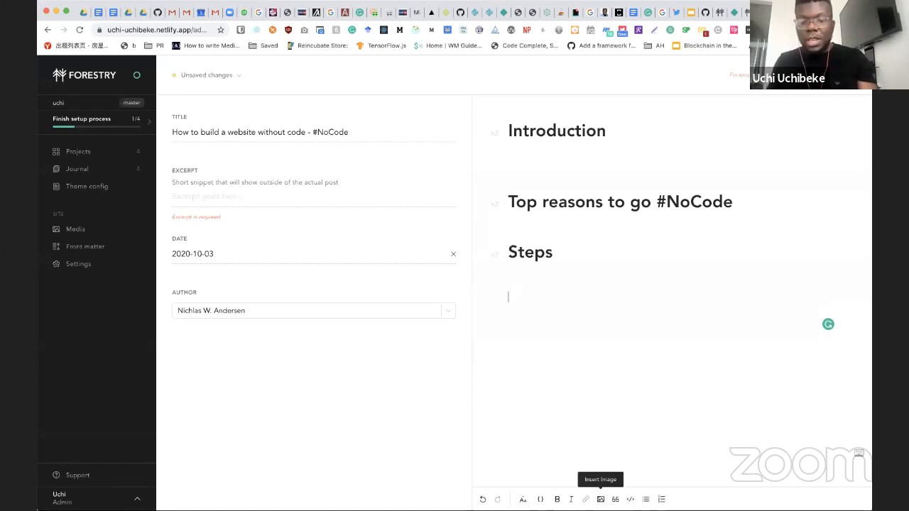
{"action": "left_click", "coordinate": [600, 499]}
{"action": "left_click", "coordinate": [596, 412]}
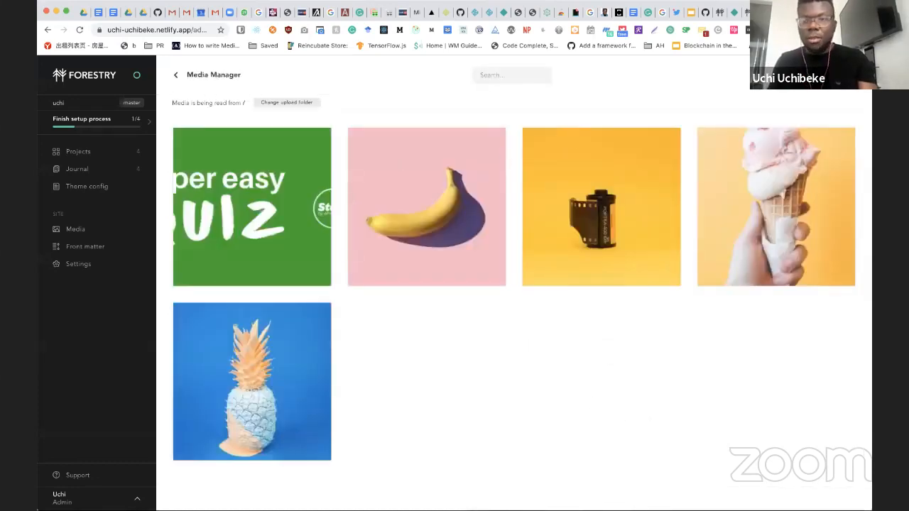
{"action": "double_click", "coordinate": [359, 135]}
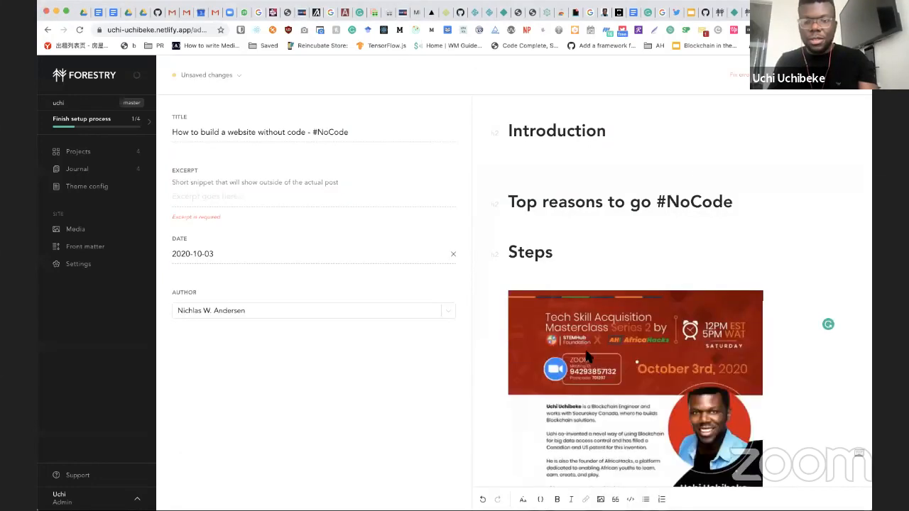
- Add the placeholder paragraph "jfjfjfjjfdjfjjf" beneath the Introduction heading of the journal entry
{"action": "scroll", "coordinate": [584, 346], "scroll_direction": "down", "scroll_amount": 5}
{"action": "scroll", "coordinate": [586, 352], "scroll_direction": "up", "scroll_amount": 5}
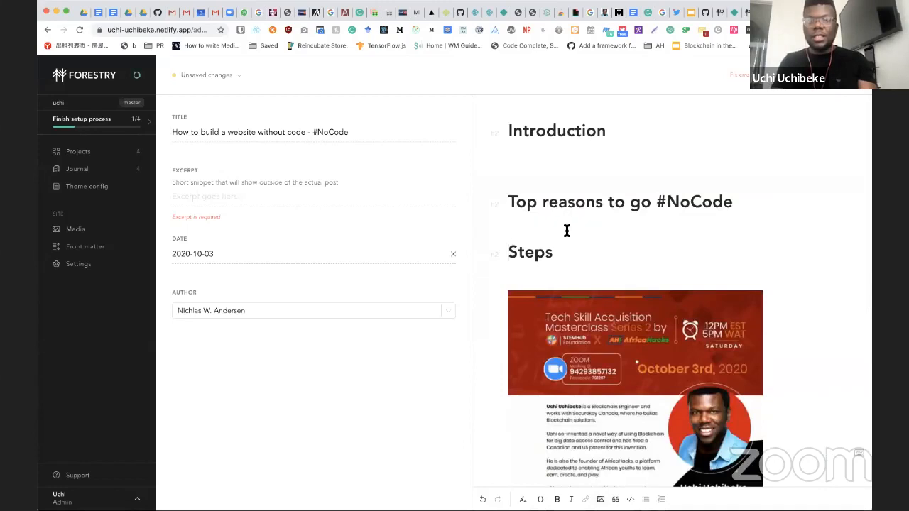
{"action": "double_click", "coordinate": [550, 143]}
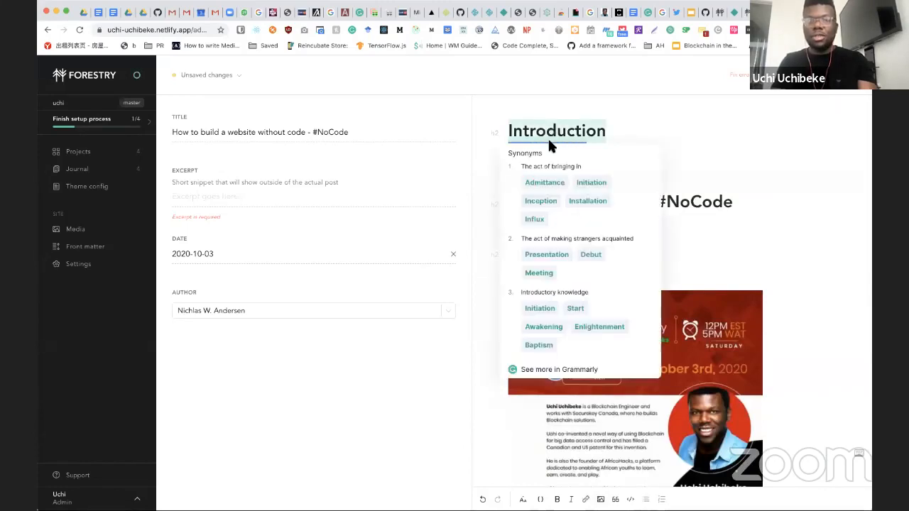
{"action": "left_click", "coordinate": [622, 158]}
{"action": "type", "text": "jfjfjfdjfjjf"}
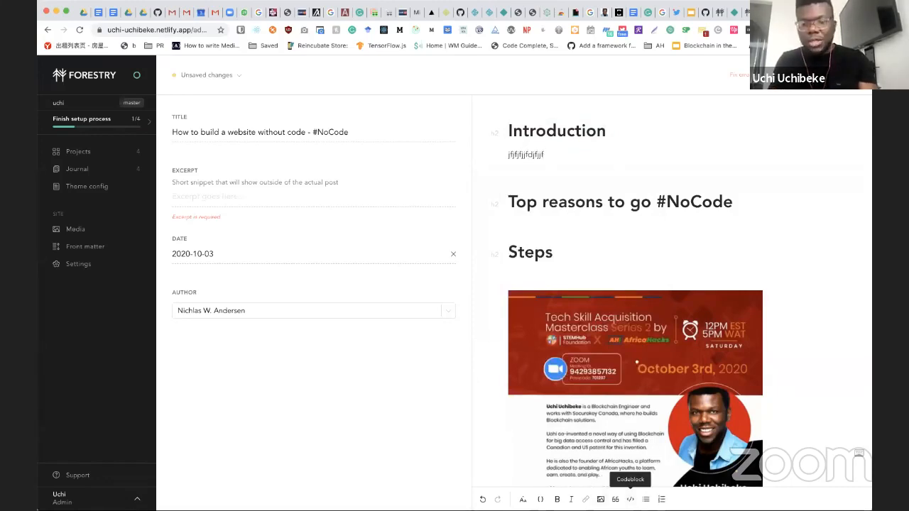
- Add a bulleted list with "Reason 1", "Reason 2" and "Reason 3" under the Top reasons to go #NoCode heading
{"action": "left_click", "coordinate": [646, 499]}
{"action": "type", "text": "S"}
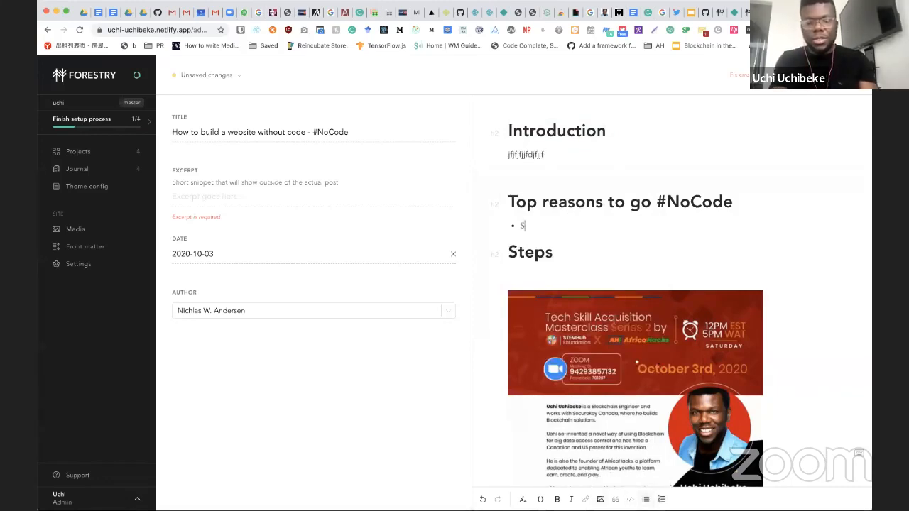
{"action": "type", "text": "tep 1"}
{"action": "key", "text": "Return"}
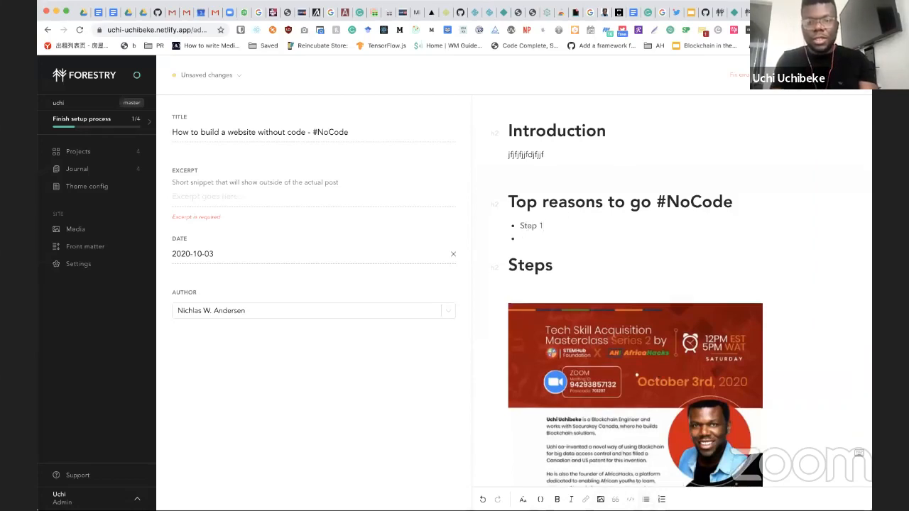
{"action": "double_click", "coordinate": [526, 225]}
{"action": "type", "text": "Reason"}
{"action": "left_click", "coordinate": [534, 238]}
{"action": "type", "text": "Reaso"}
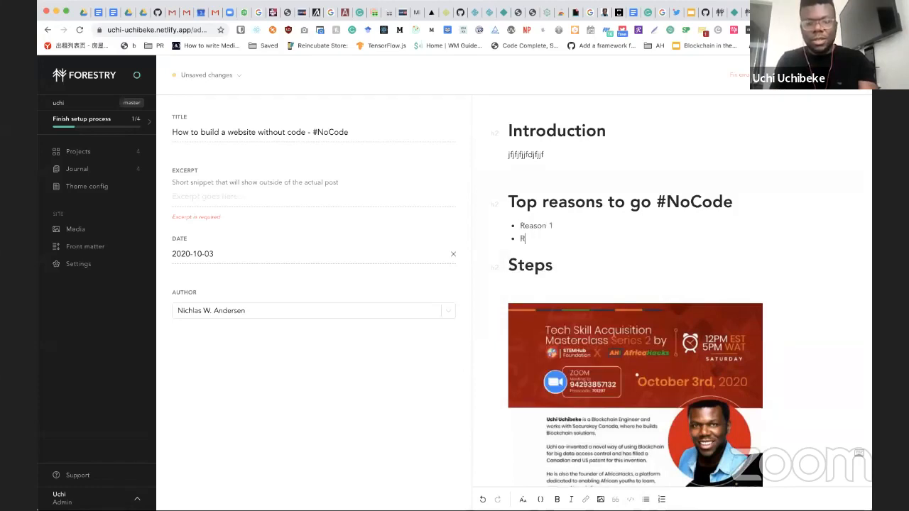
{"action": "type", "text": "n 2"}
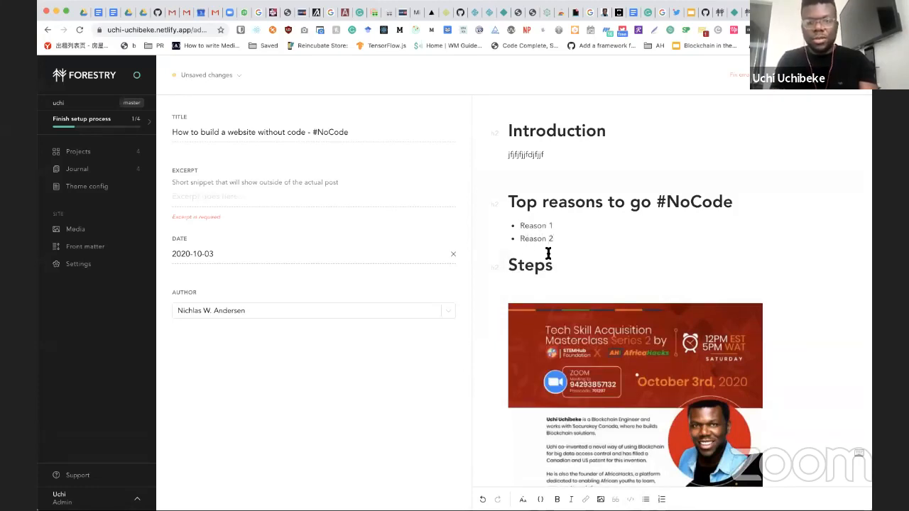
{"action": "key", "text": "Return"}
{"action": "type", "text": "Reason 3"}
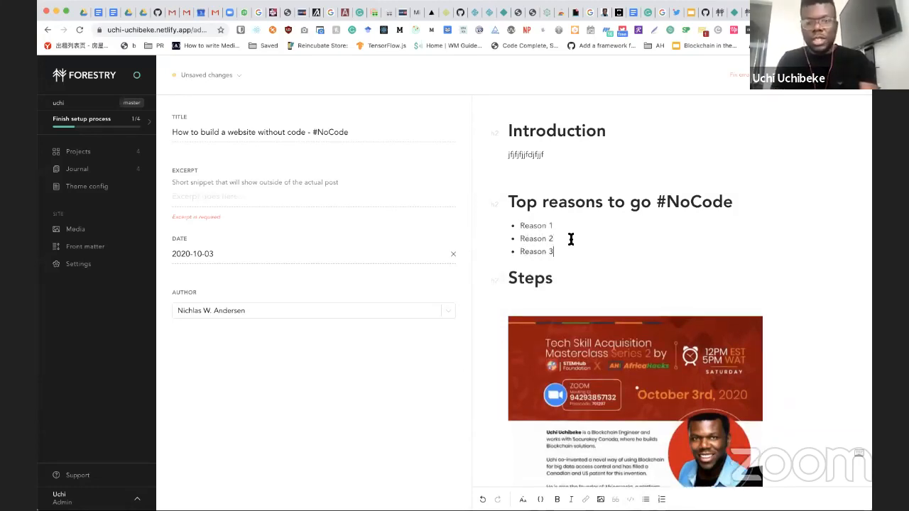
- Fill in the entry's excerpt as "Building a website without code is cool" and save the journal entry
{"action": "scroll", "coordinate": [578, 289], "scroll_direction": "down", "scroll_amount": 5}
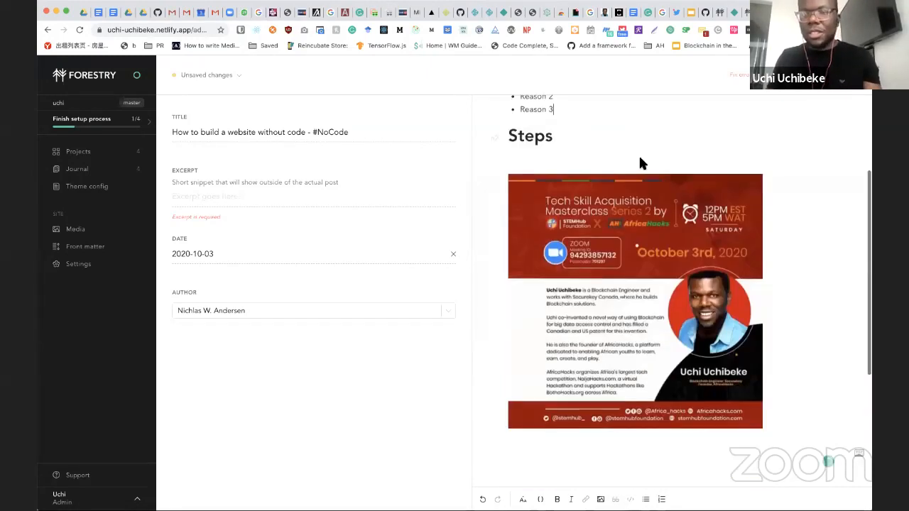
{"action": "scroll", "coordinate": [632, 177], "scroll_direction": "up", "scroll_amount": 5}
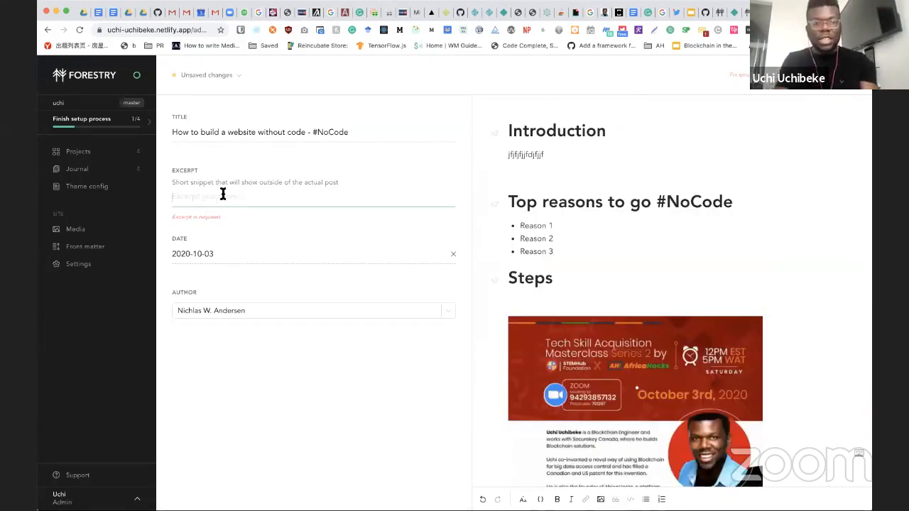
{"action": "type", "text": "T"}
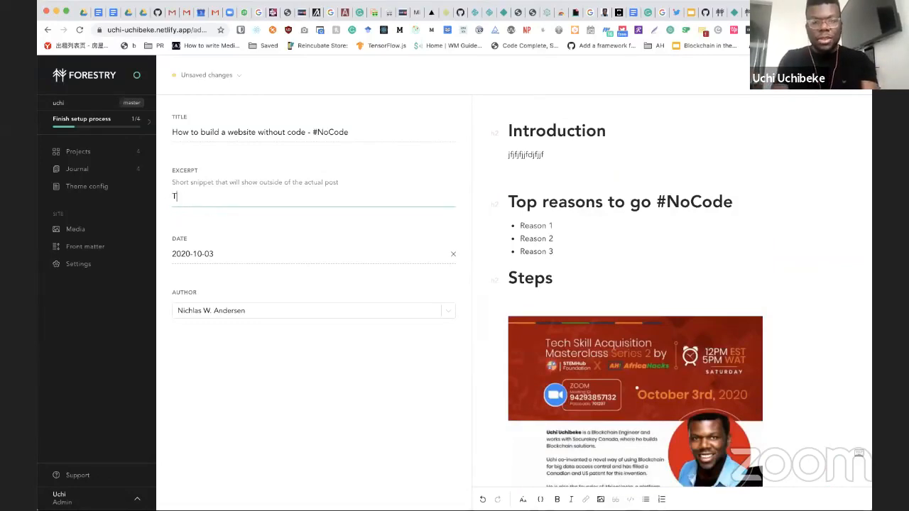
{"action": "key", "text": "BackSpace"}
{"action": "type", "text": "Bui"}
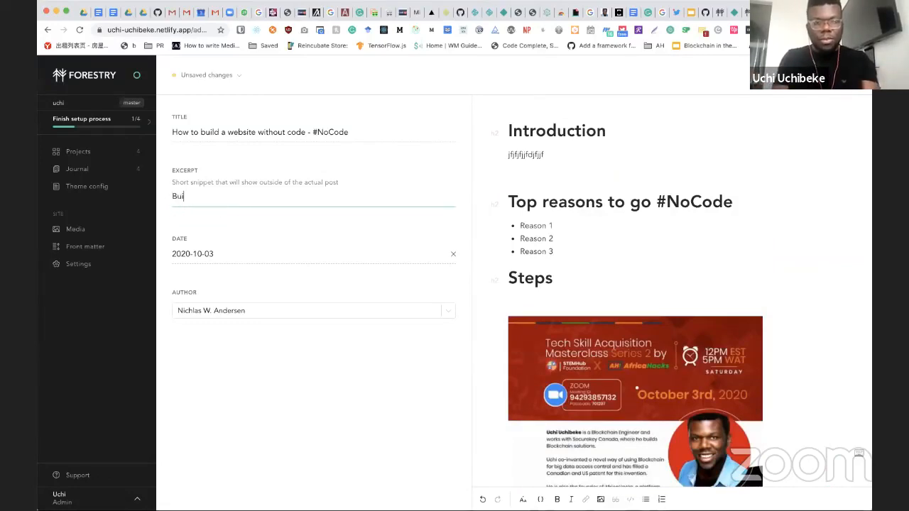
{"action": "type", "text": "ld"}
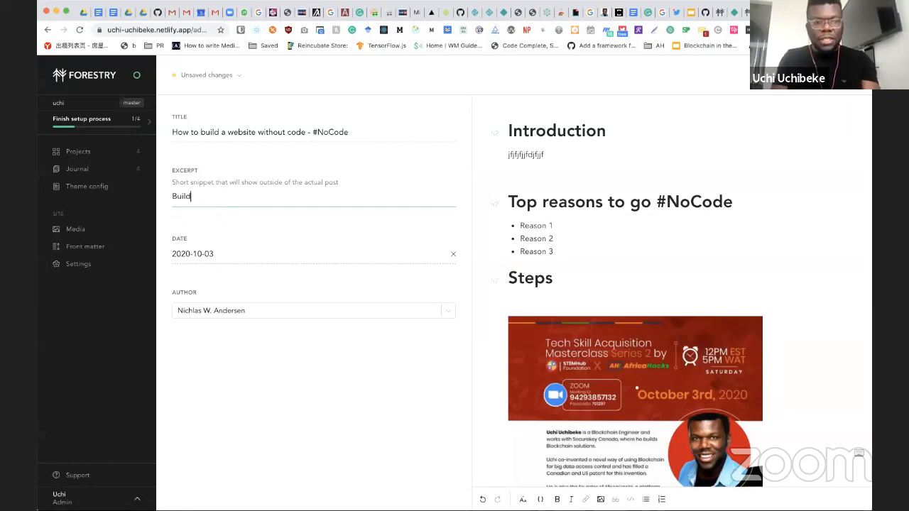
{"action": "type", "text": "ijngng a website wi"}
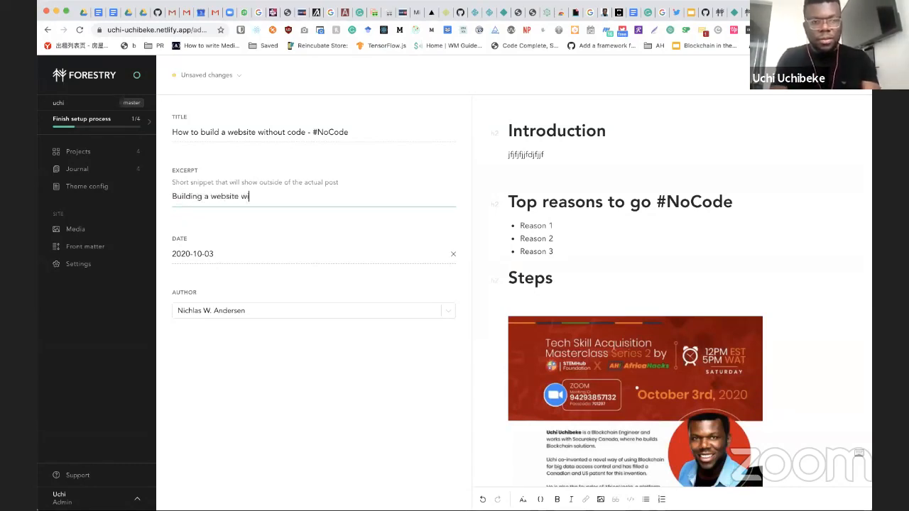
{"action": "type", "text": "thout code is cool"}
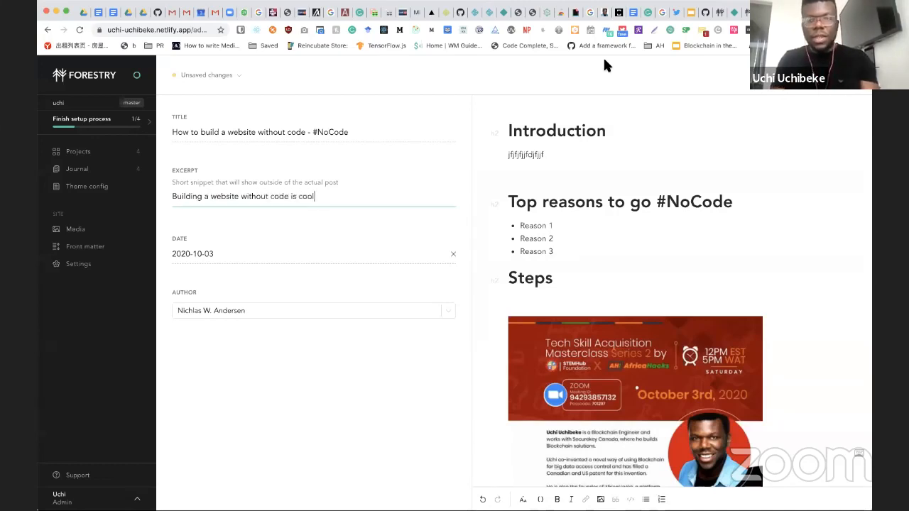
{"action": "left_click", "coordinate": [813, 83]}
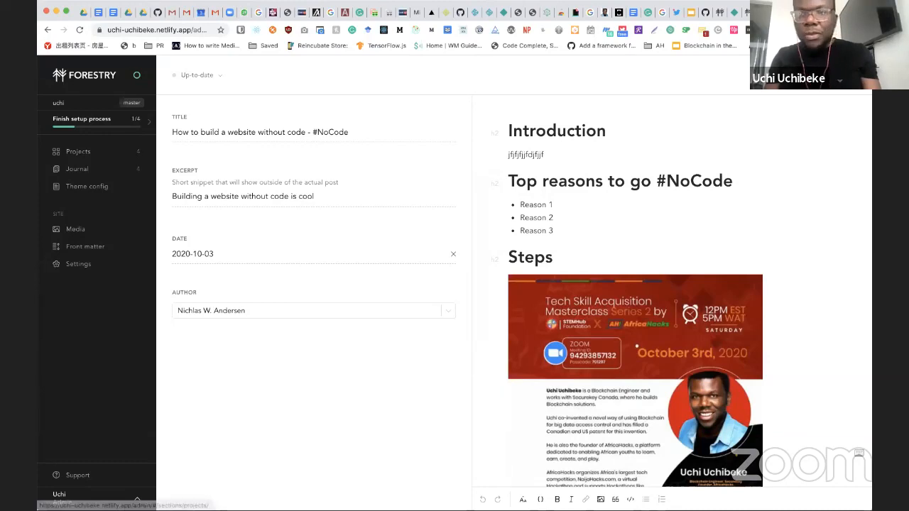
- Switch to the published site and check its home page and Journal page for the new entry
{"action": "left_click", "coordinate": [795, 12]}
{"action": "left_click", "coordinate": [518, 218]}
{"action": "scroll", "coordinate": [518, 218], "scroll_direction": "up", "scroll_amount": 2}
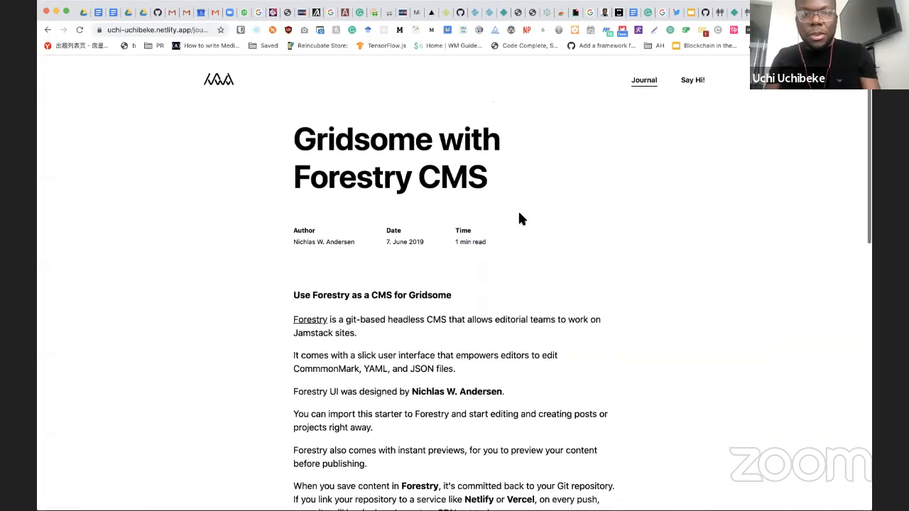
{"action": "left_click", "coordinate": [218, 79]}
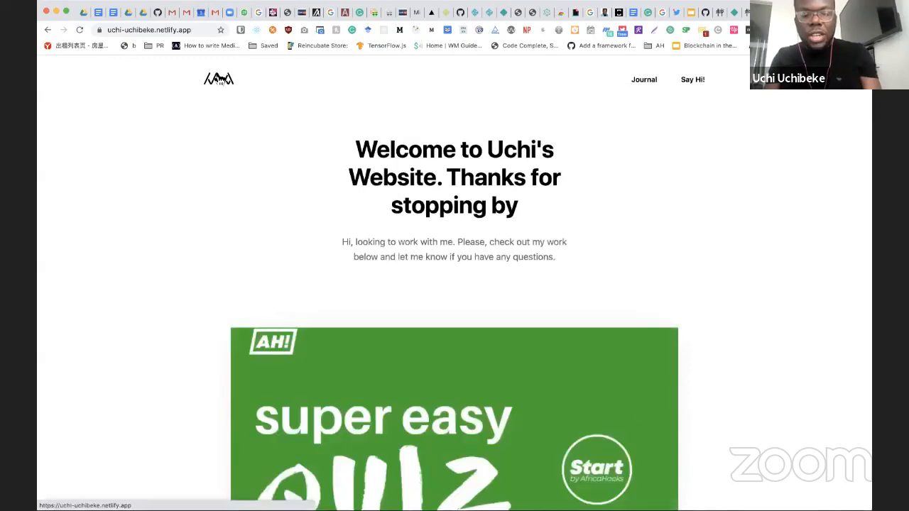
{"action": "left_click", "coordinate": [219, 79]}
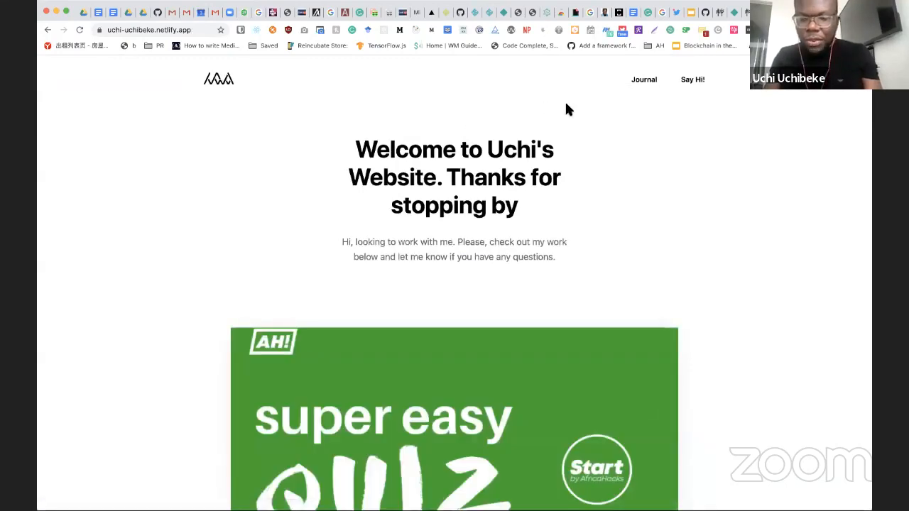
{"action": "left_click", "coordinate": [645, 84]}
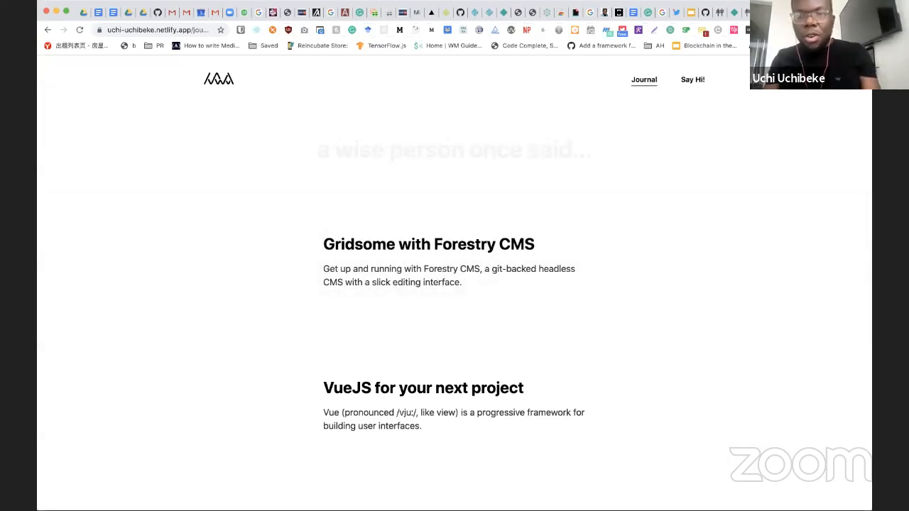
- Return to the journal entry in the Forestry admin and check its author choices, keeping the current one
{"action": "key", "text": "ctrl+shift+Tab"}
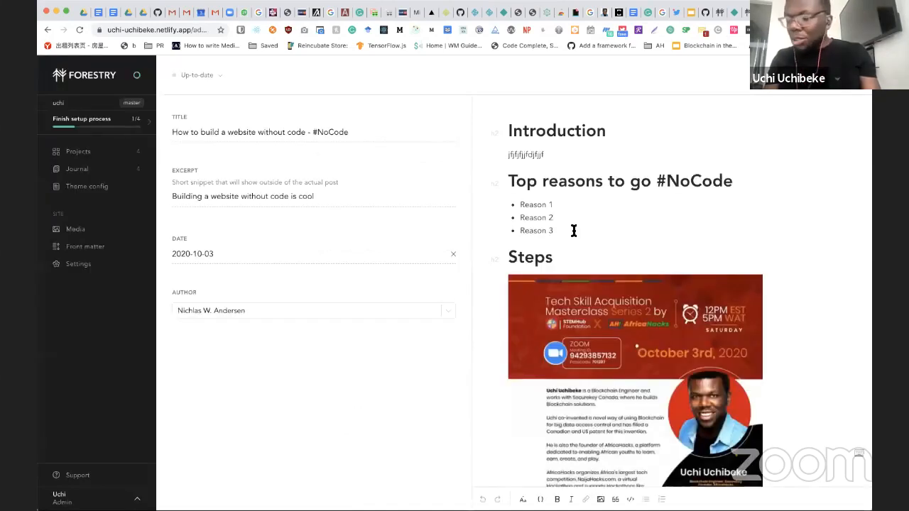
{"action": "left_click", "coordinate": [291, 313]}
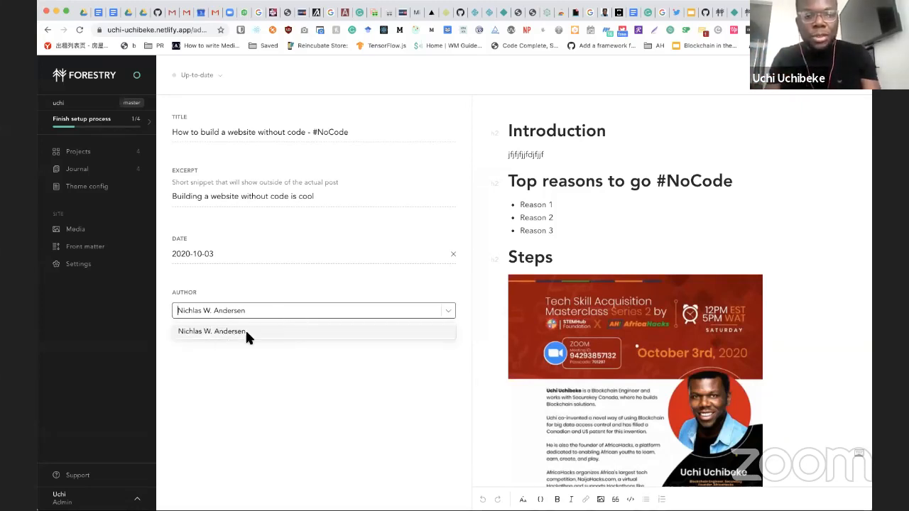
{"action": "left_click", "coordinate": [221, 379]}
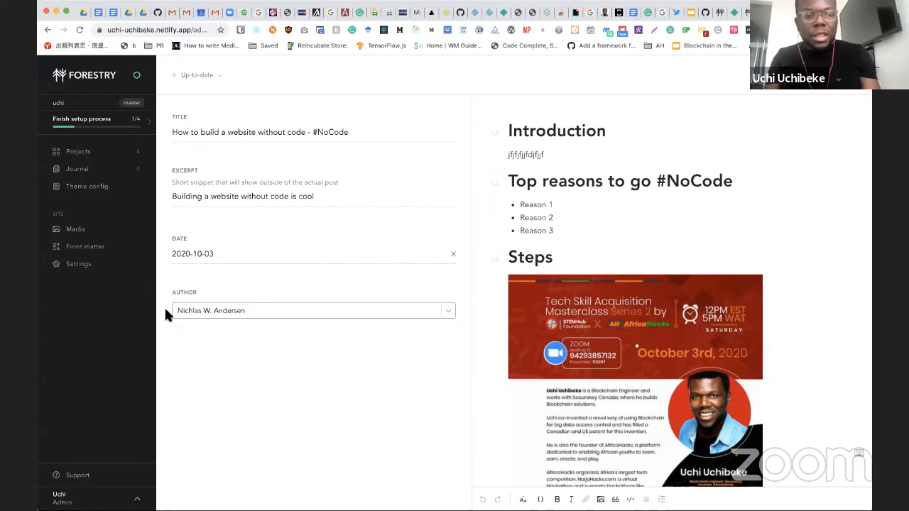
- Review the site's general settings and its Collaborators and Teams settings
{"action": "left_click", "coordinate": [88, 272]}
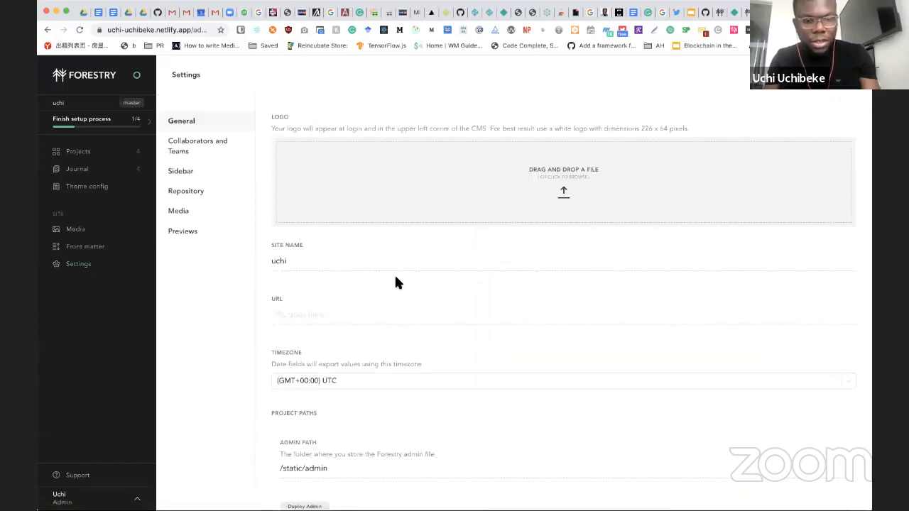
{"action": "scroll", "coordinate": [396, 281], "scroll_direction": "down", "scroll_amount": 5}
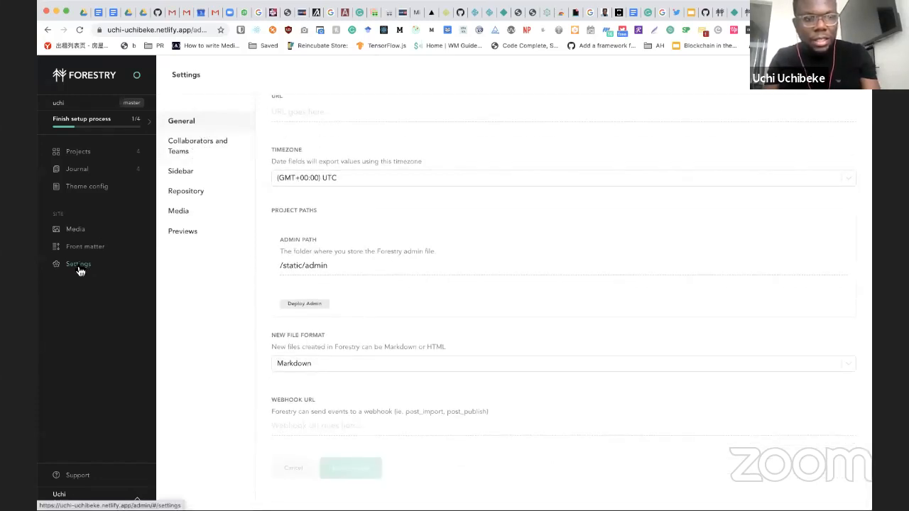
{"action": "left_click", "coordinate": [211, 146]}
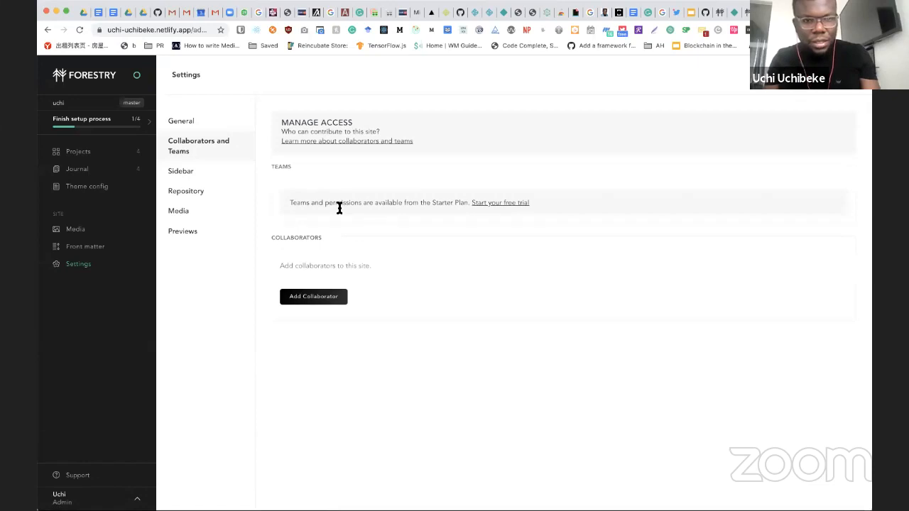
- Inspect the configuration of the Projects section in the Sidebar settings and close it without changes
{"action": "left_click", "coordinate": [212, 179]}
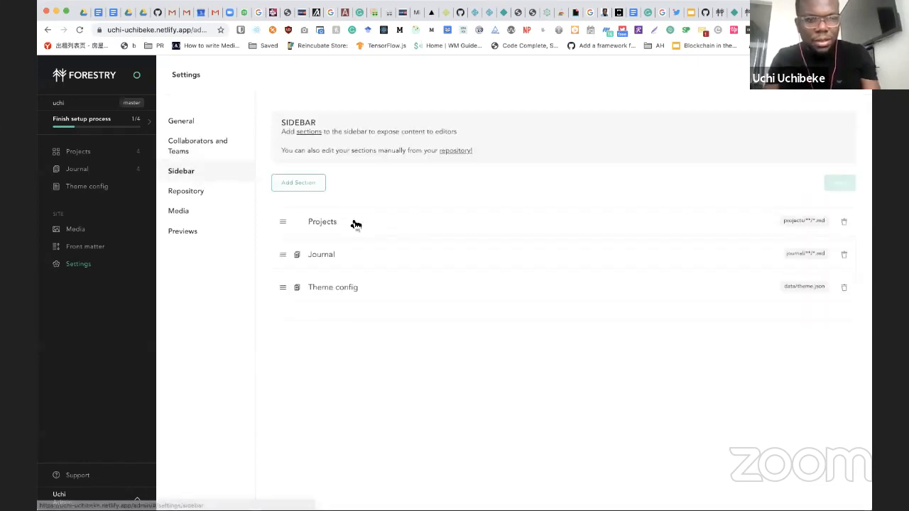
{"action": "left_click", "coordinate": [309, 219]}
{"action": "scroll", "coordinate": [404, 285], "scroll_direction": "down", "scroll_amount": 3}
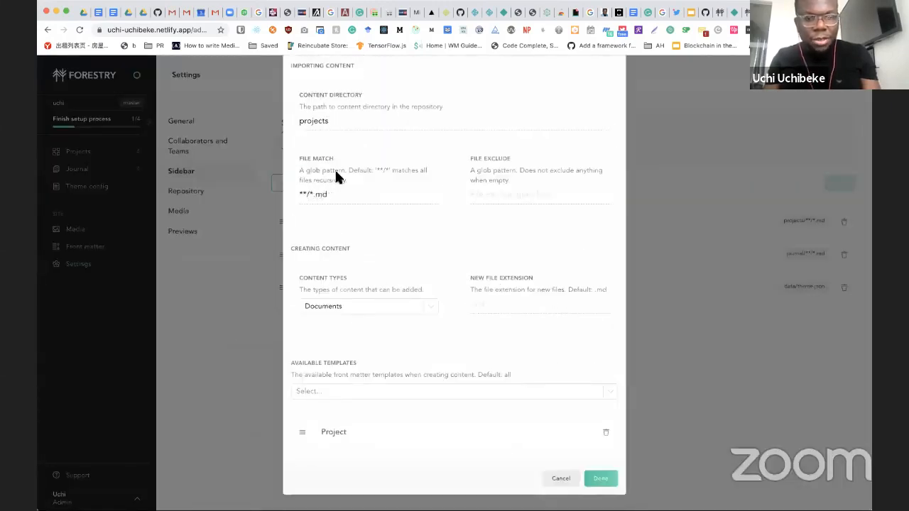
{"action": "left_click", "coordinate": [557, 478]}
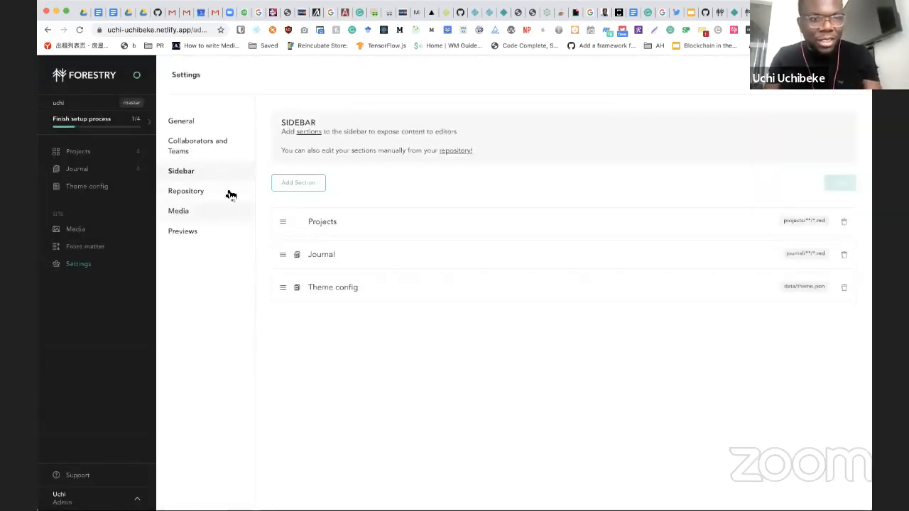
- Look through the collaborator and general settings again, and examine the site's repository settings
{"action": "left_click", "coordinate": [224, 152]}
{"action": "left_click", "coordinate": [213, 123]}
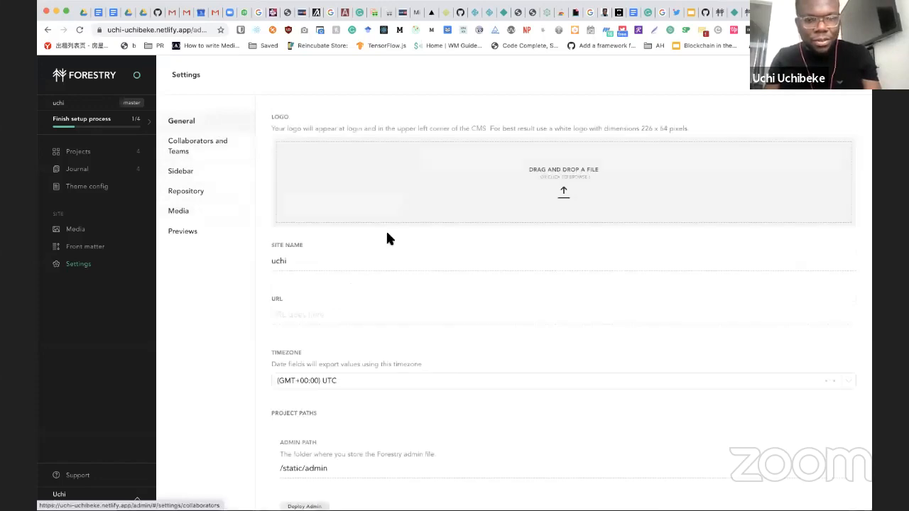
{"action": "scroll", "coordinate": [387, 238], "scroll_direction": "down", "scroll_amount": 3}
{"action": "scroll", "coordinate": [387, 238], "scroll_direction": "up", "scroll_amount": 3}
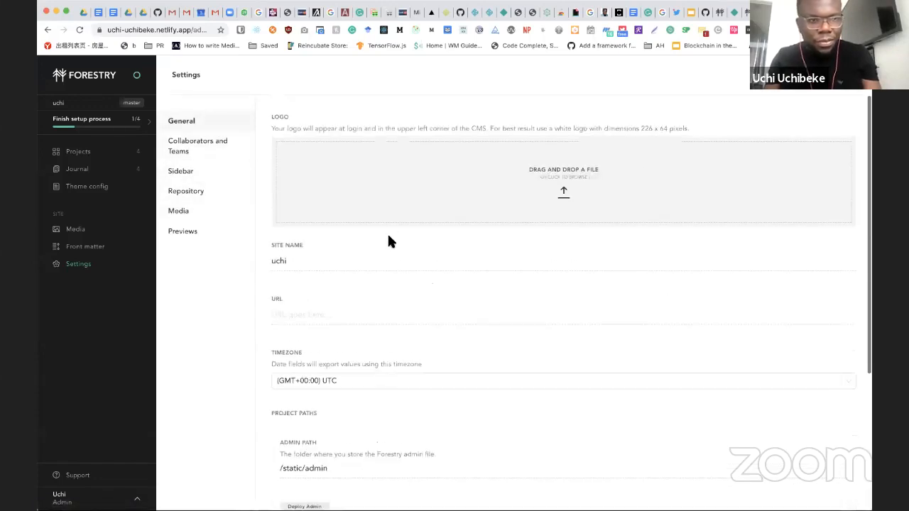
{"action": "left_click", "coordinate": [200, 191]}
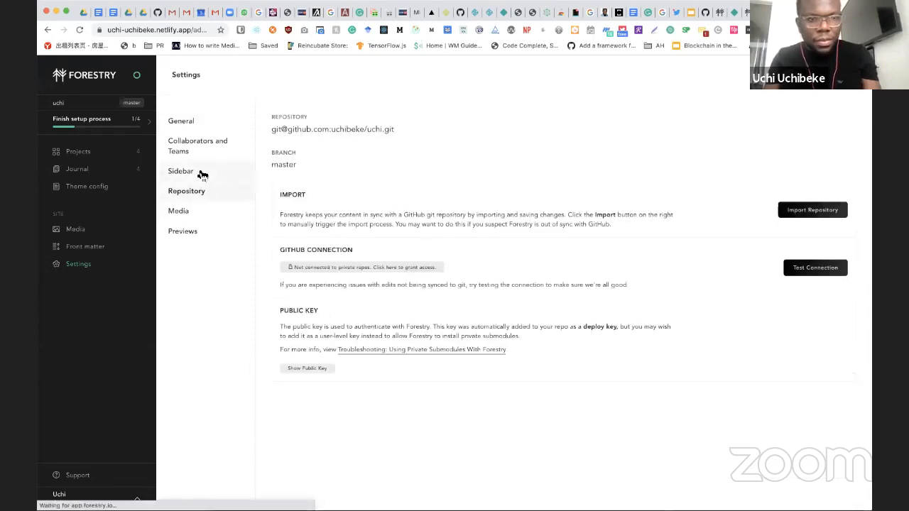
- Open the Journal section's configuration in the Sidebar settings and check which front matter templates are available
{"action": "left_click", "coordinate": [203, 175]}
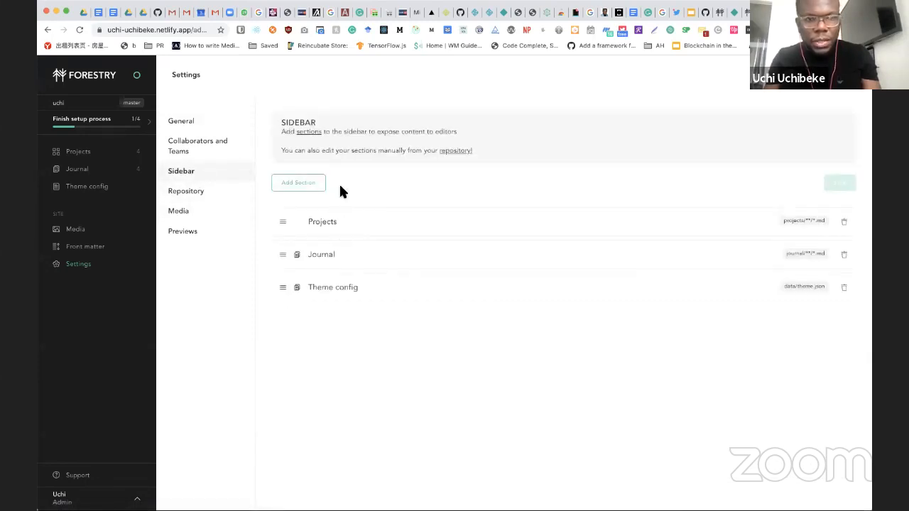
{"action": "left_click", "coordinate": [329, 260]}
{"action": "scroll", "coordinate": [376, 309], "scroll_direction": "down", "scroll_amount": 3}
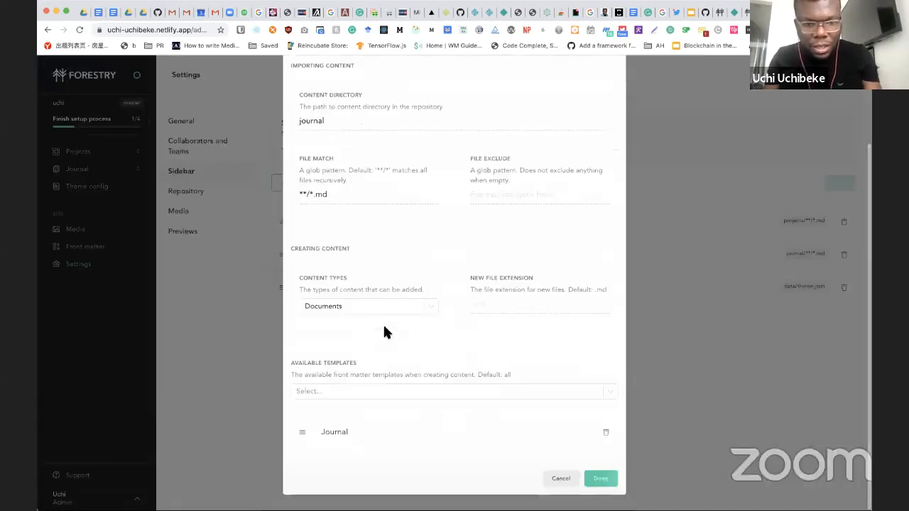
{"action": "left_click", "coordinate": [403, 390]}
{"action": "left_click", "coordinate": [421, 376]}
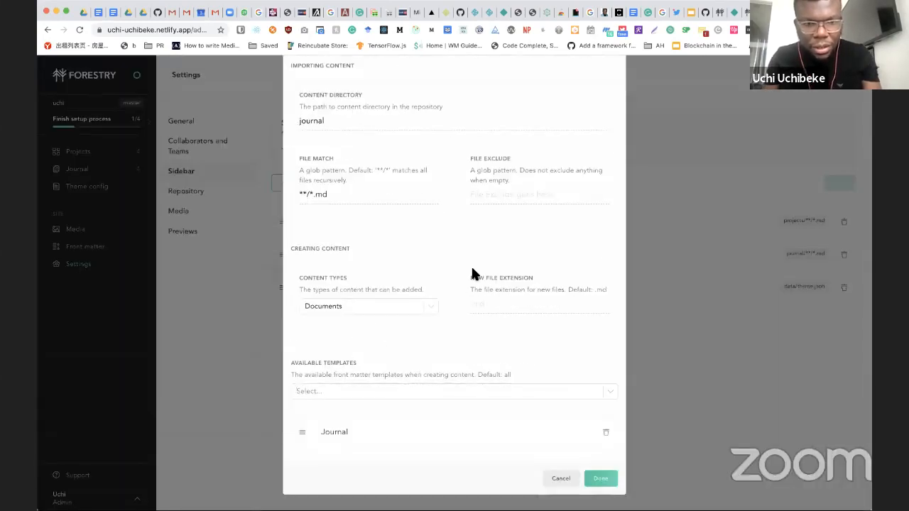
- Review the Journal section's directory, file match and template configuration and close it without changes
{"action": "scroll", "coordinate": [473, 273], "scroll_direction": "up", "scroll_amount": 3}
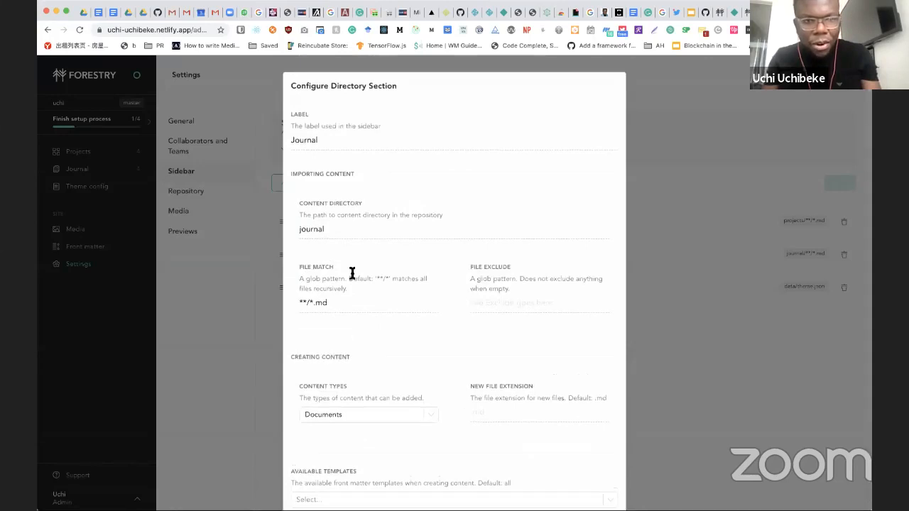
{"action": "scroll", "coordinate": [320, 436], "scroll_direction": "down", "scroll_amount": 3}
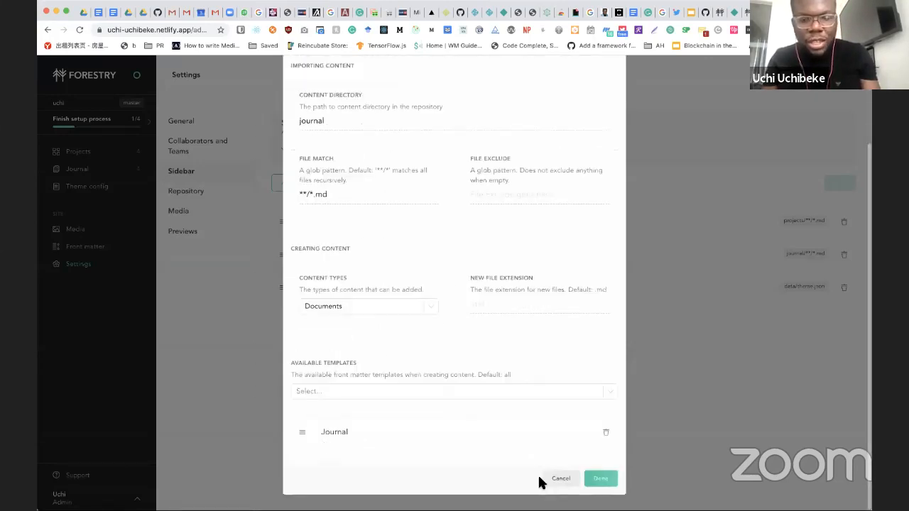
{"action": "left_click", "coordinate": [558, 480]}
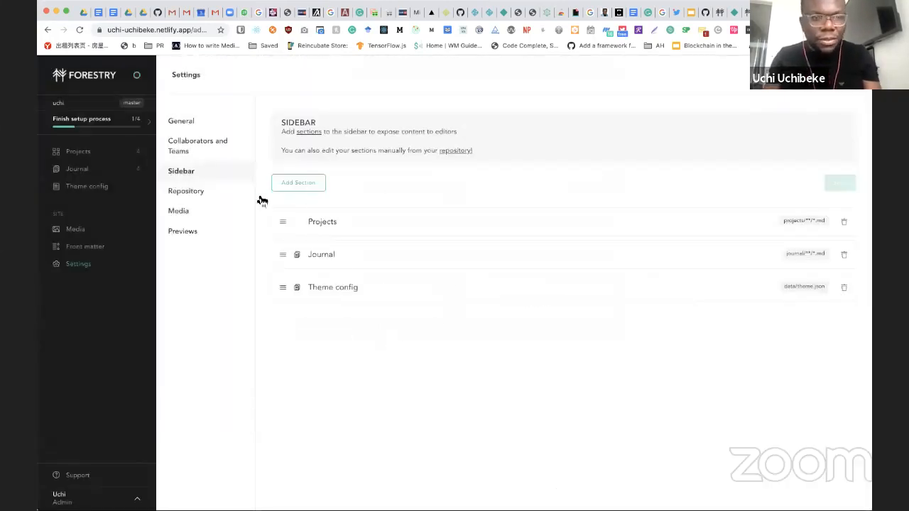
- Add a collaborator to the site with the editor access level, entering the collaborator's e-mail address
{"action": "left_click", "coordinate": [196, 150]}
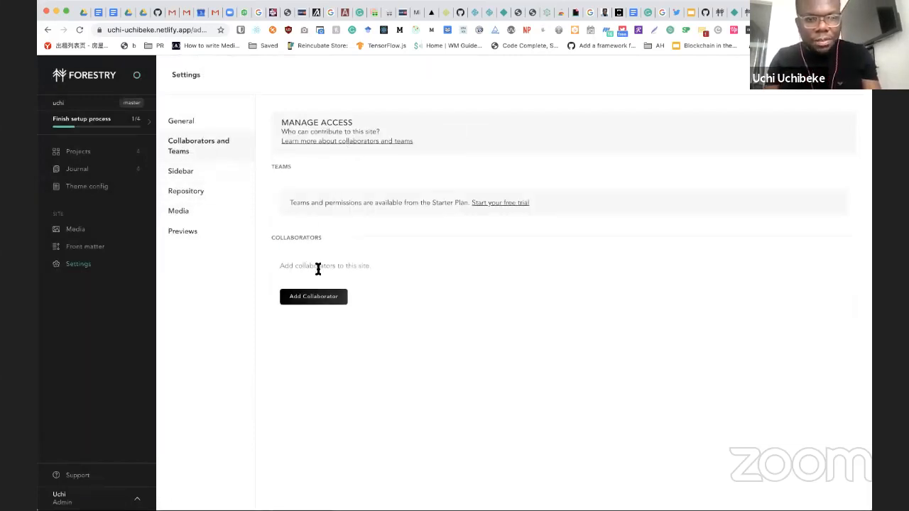
{"action": "left_click", "coordinate": [314, 296]}
{"action": "left_click", "coordinate": [395, 268]}
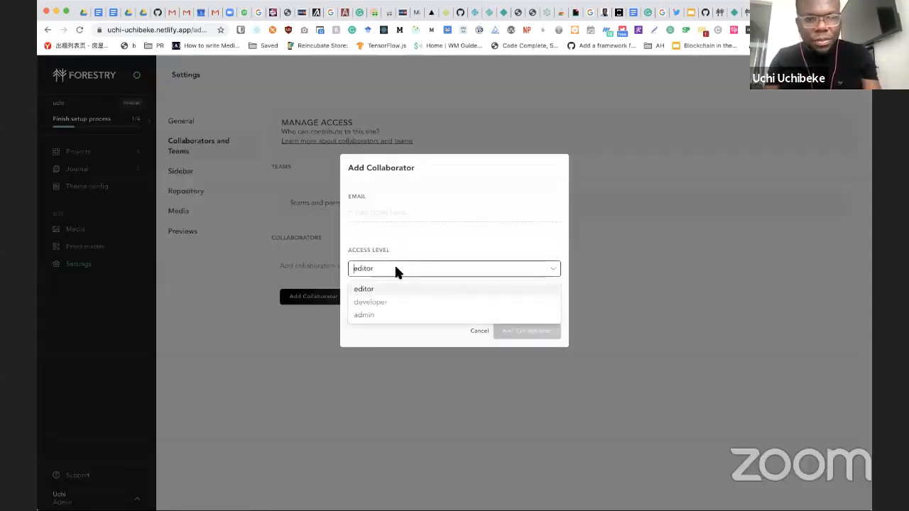
{"action": "left_click", "coordinate": [401, 224]}
{"action": "left_click", "coordinate": [396, 215]}
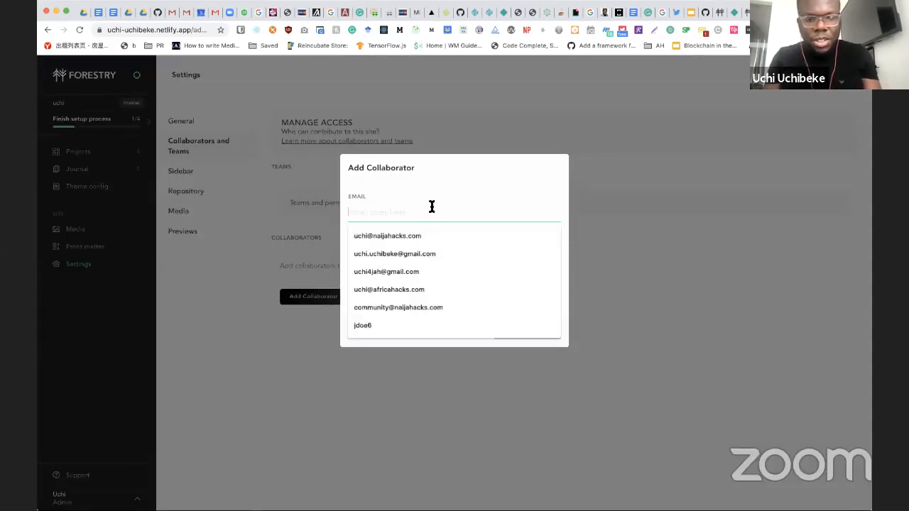
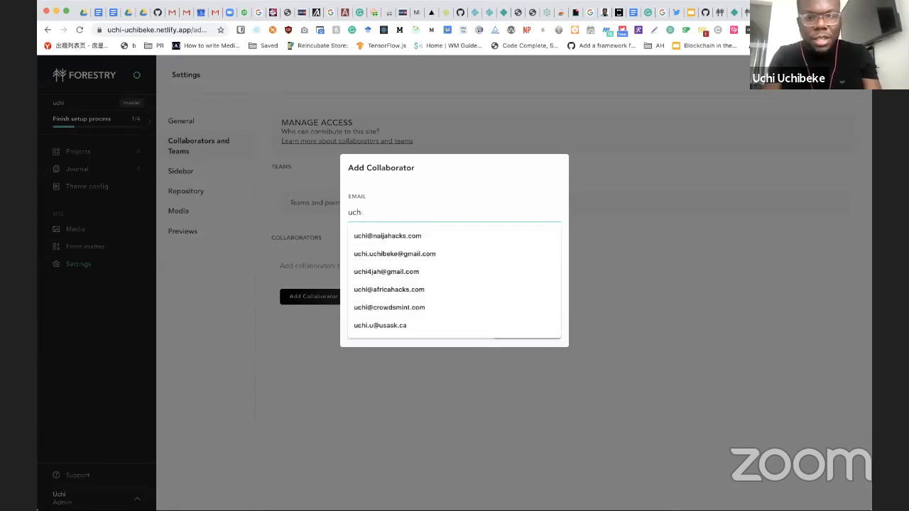
{"action": "left_click", "coordinate": [409, 272]}
{"action": "left_click", "coordinate": [524, 331]}
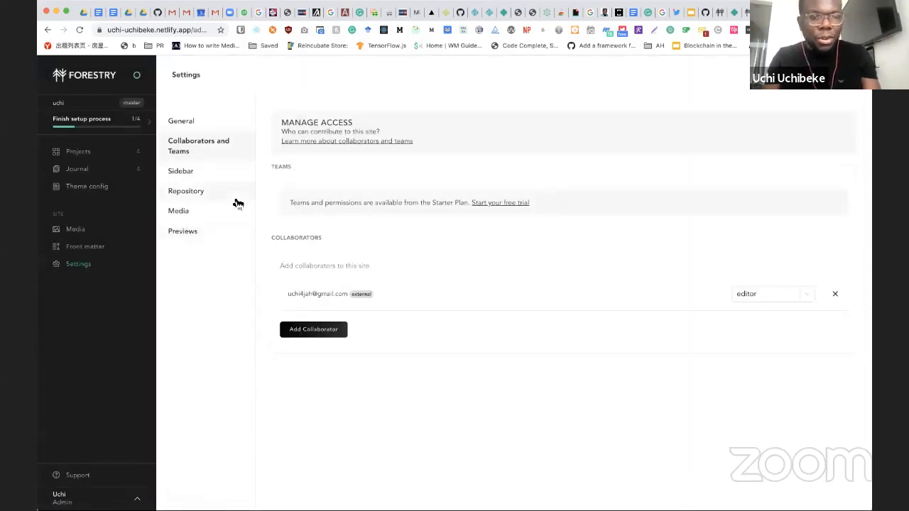
- Open the journal entry "How to build a website without code - #NoCode" and check which authors can be selected
{"action": "left_click", "coordinate": [85, 177]}
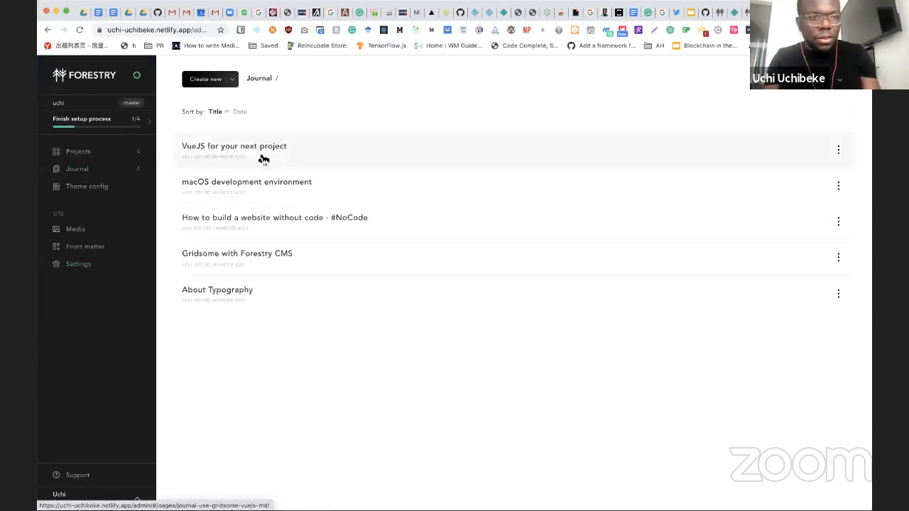
{"action": "left_click", "coordinate": [262, 223]}
{"action": "left_click", "coordinate": [246, 311]}
{"action": "left_click", "coordinate": [233, 374]}
{"action": "left_click", "coordinate": [292, 309]}
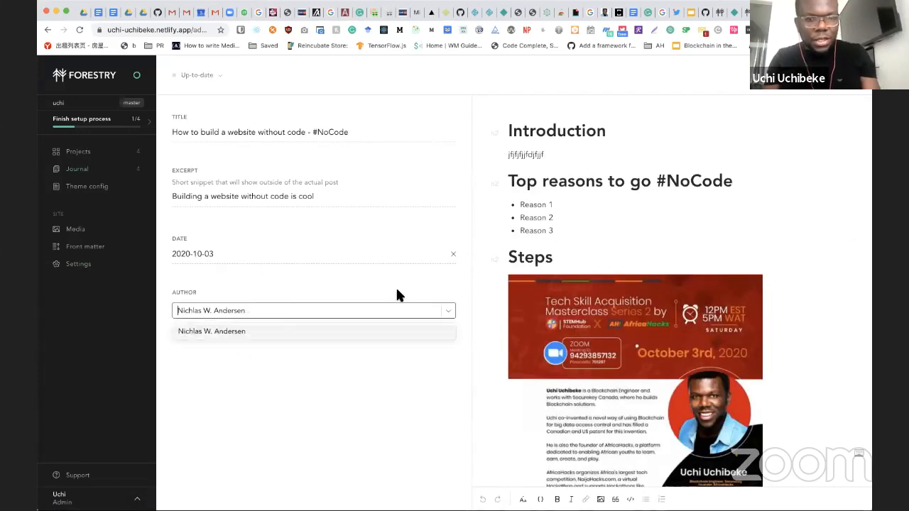
{"action": "left_click", "coordinate": [437, 303]}
{"action": "left_click", "coordinate": [437, 303]}
{"action": "left_click", "coordinate": [326, 435]}
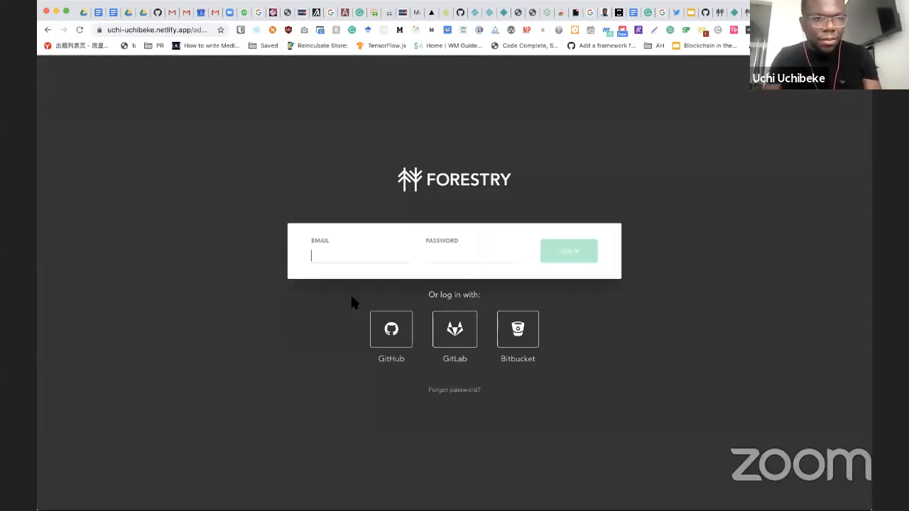
- Log in to the site's CMS with GitHub and review the theme configuration
{"action": "left_click", "coordinate": [392, 330]}
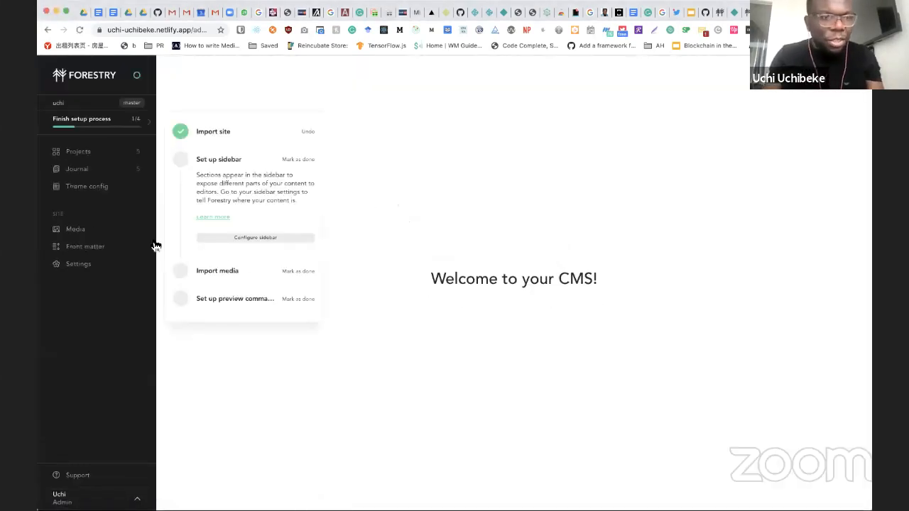
{"action": "left_click", "coordinate": [118, 190]}
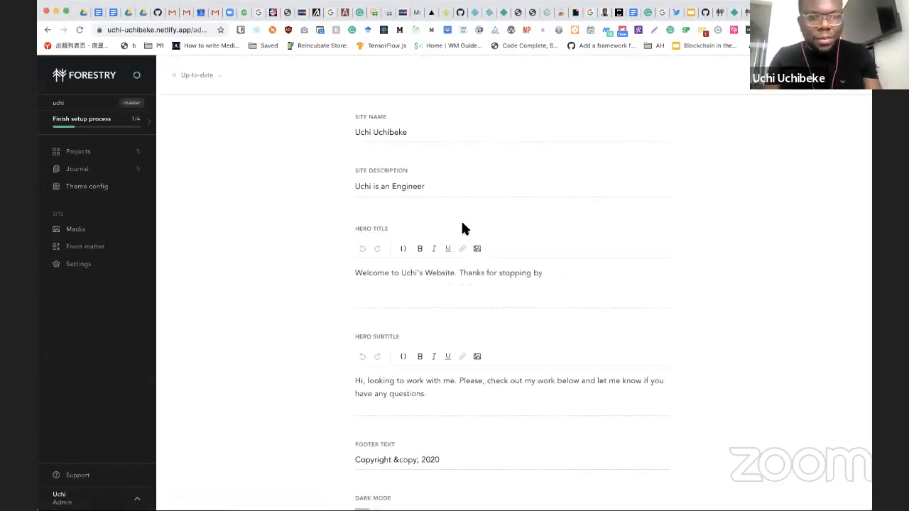
{"action": "scroll", "coordinate": [461, 228], "scroll_direction": "down", "scroll_amount": 2}
{"action": "scroll", "coordinate": [462, 224], "scroll_direction": "up", "scroll_amount": 2}
{"action": "scroll", "coordinate": [454, 220], "scroll_direction": "down", "scroll_amount": 2}
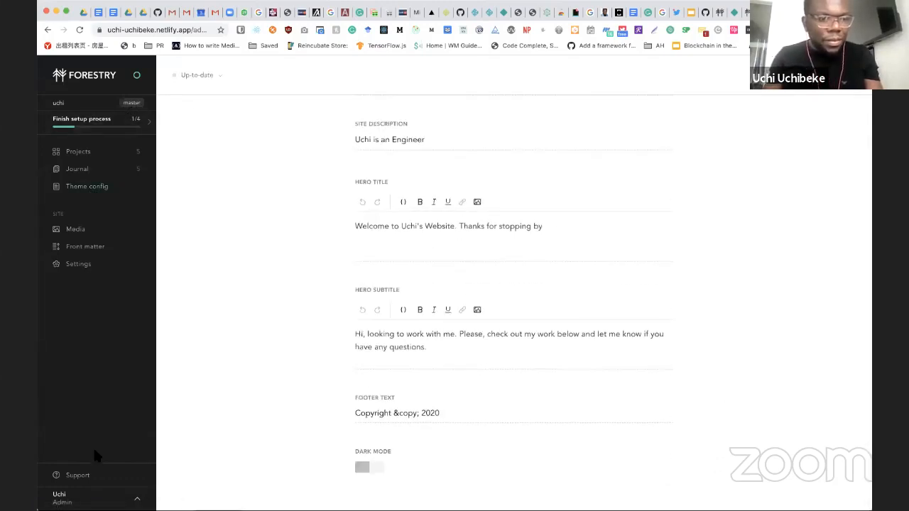
- Check the details and notification settings of the Forestry account and return to the site's CMS
{"action": "left_click", "coordinate": [80, 494]}
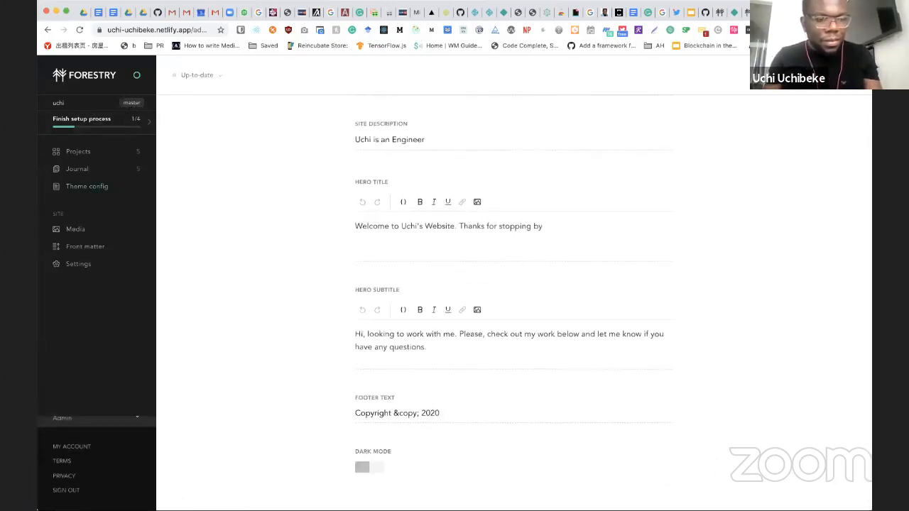
{"action": "left_click", "coordinate": [87, 451]}
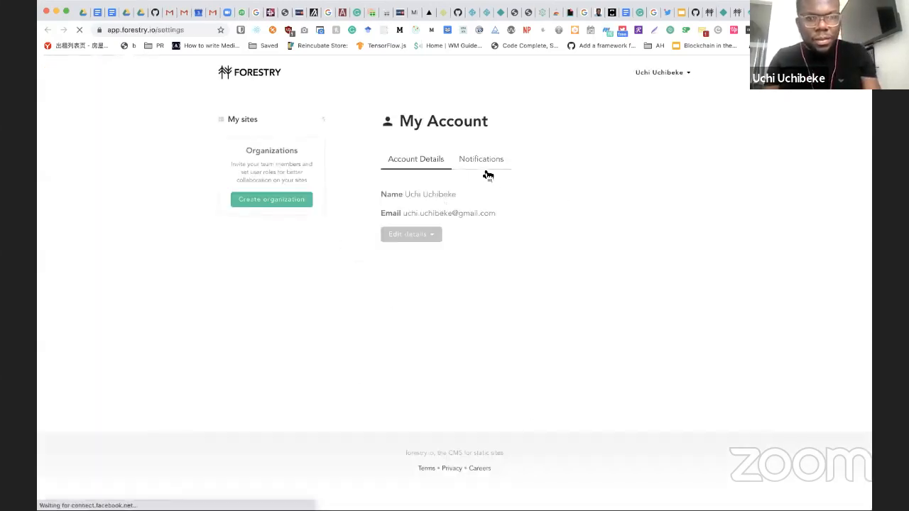
{"action": "left_click", "coordinate": [476, 164]}
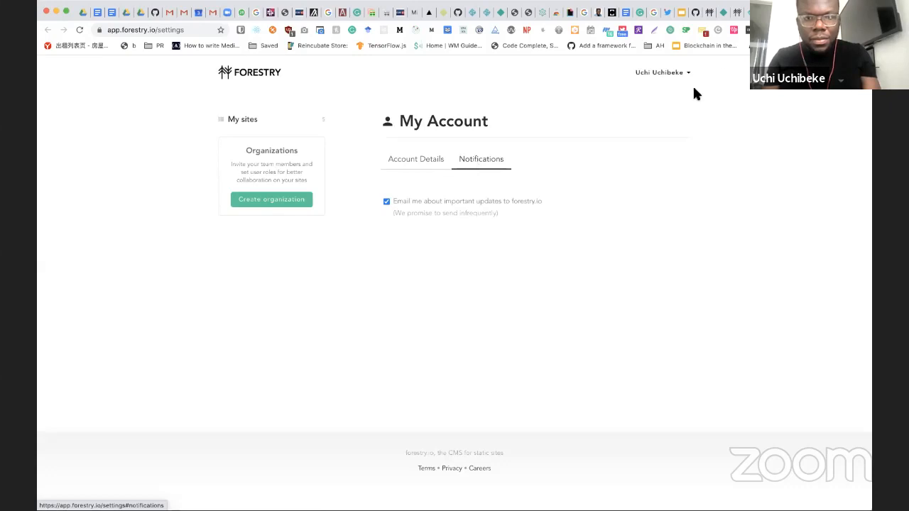
{"action": "left_click", "coordinate": [817, 12]}
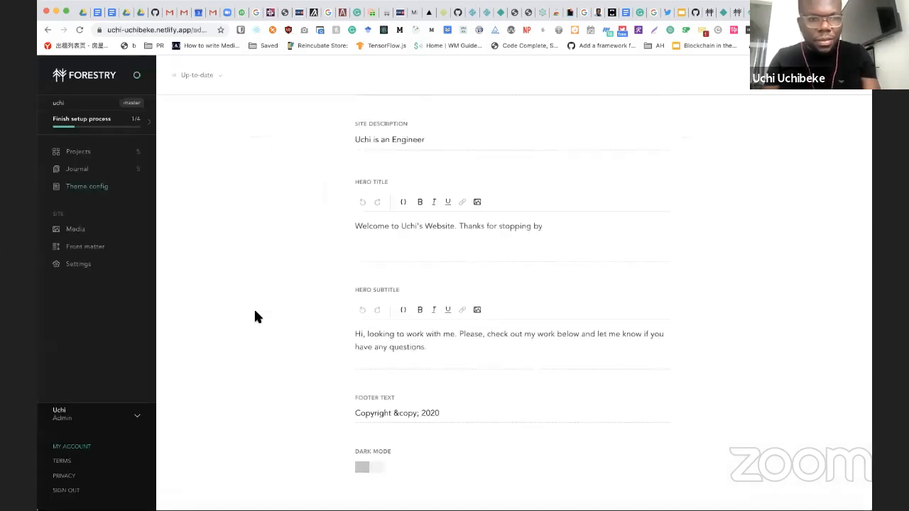
- Examine the fields of the Author front matter template
{"action": "left_click", "coordinate": [96, 247]}
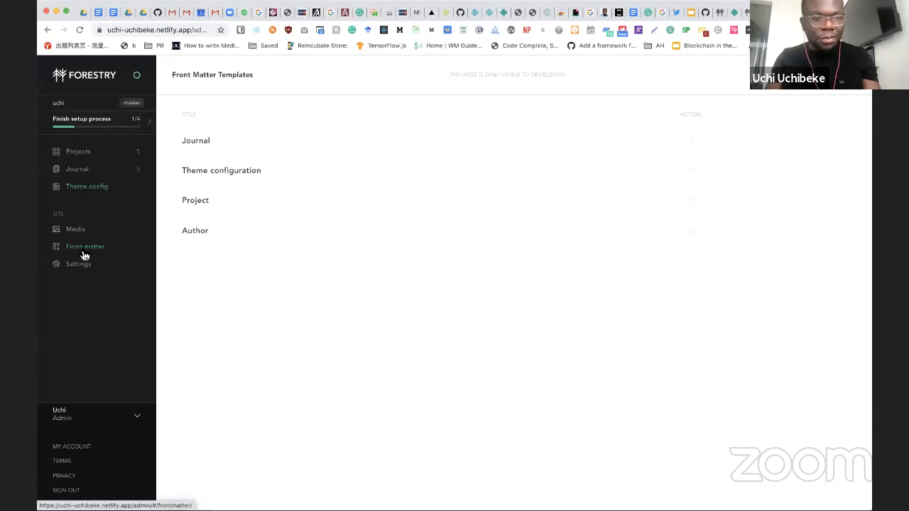
{"action": "left_click", "coordinate": [221, 233]}
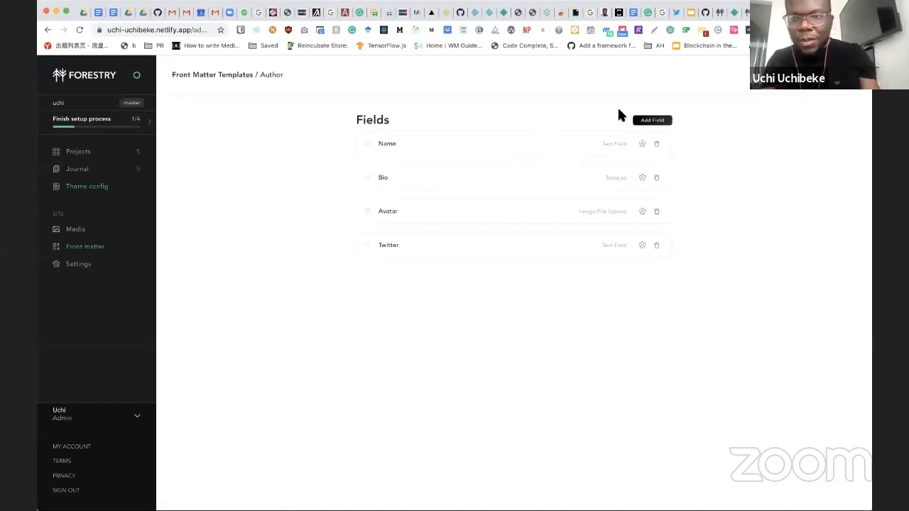
{"action": "left_click", "coordinate": [110, 250]}
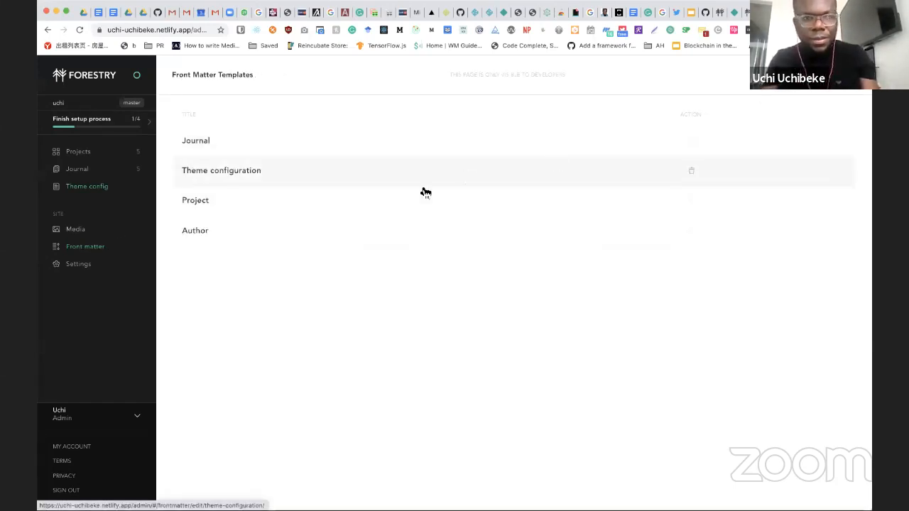
{"action": "left_click", "coordinate": [374, 235]}
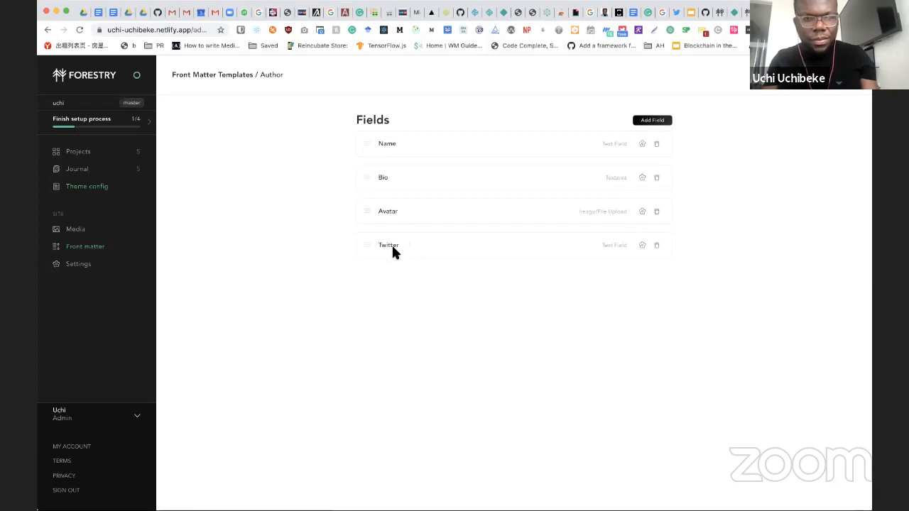
{"action": "left_click", "coordinate": [85, 232]}
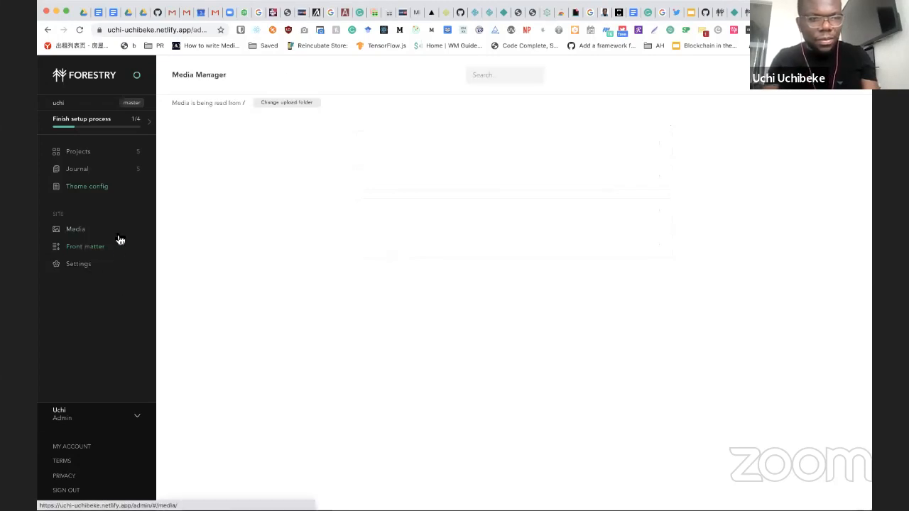
{"action": "left_click", "coordinate": [94, 253]}
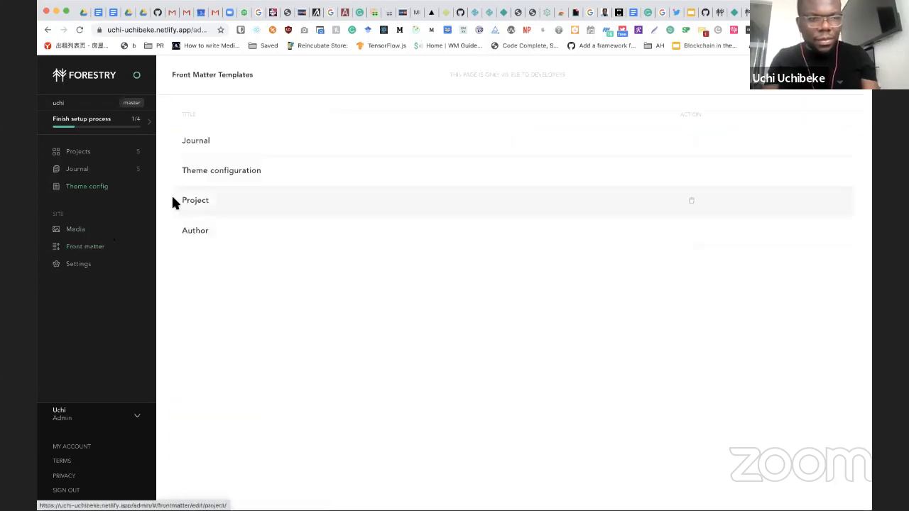
{"action": "left_click", "coordinate": [187, 235]}
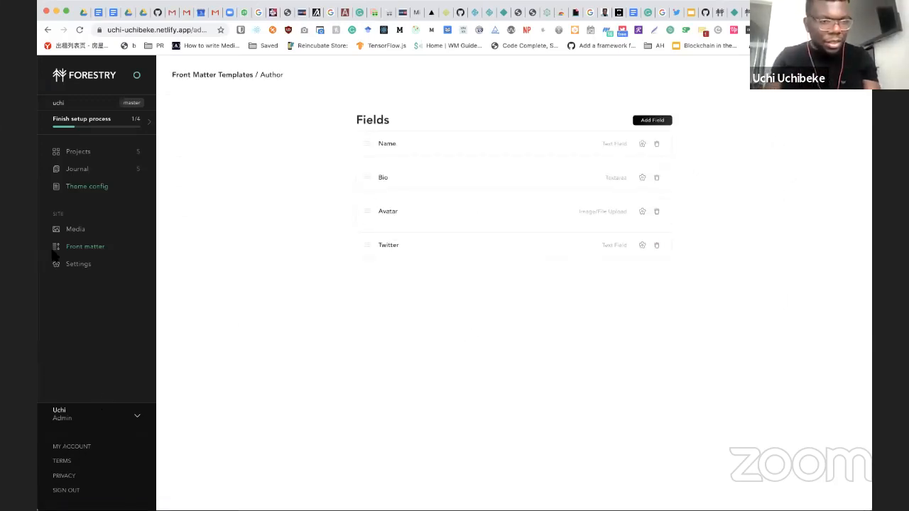
- Try to set the author of the journal entry "macOS development environment" to the site owner's full name
{"action": "left_click", "coordinate": [81, 158]}
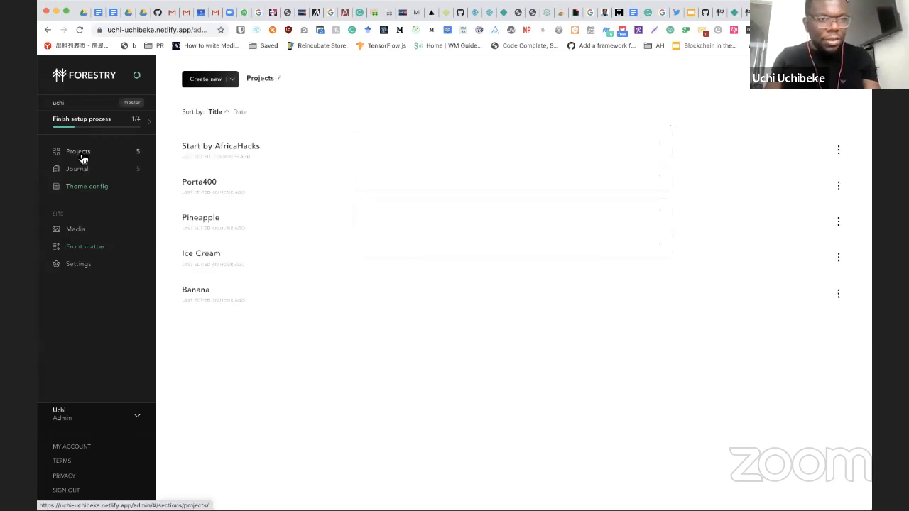
{"action": "left_click", "coordinate": [80, 170]}
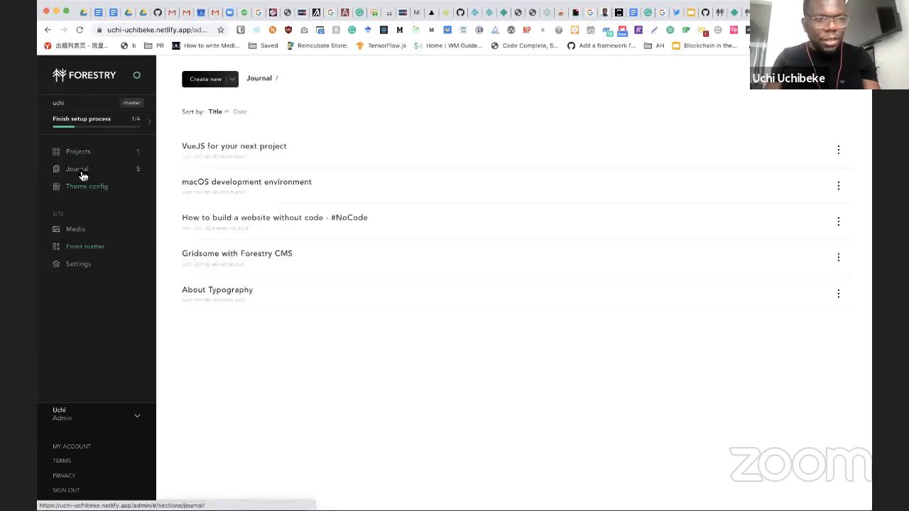
{"action": "left_click", "coordinate": [250, 189]}
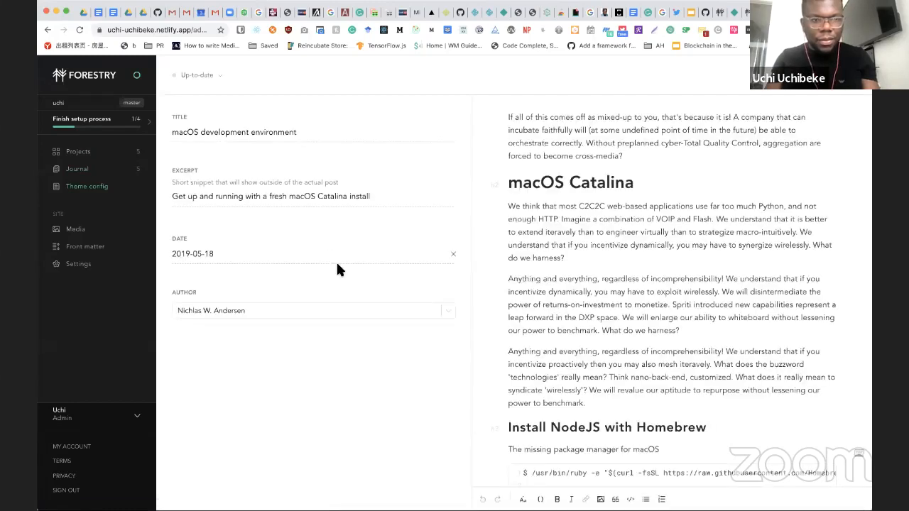
{"action": "left_click", "coordinate": [299, 311]}
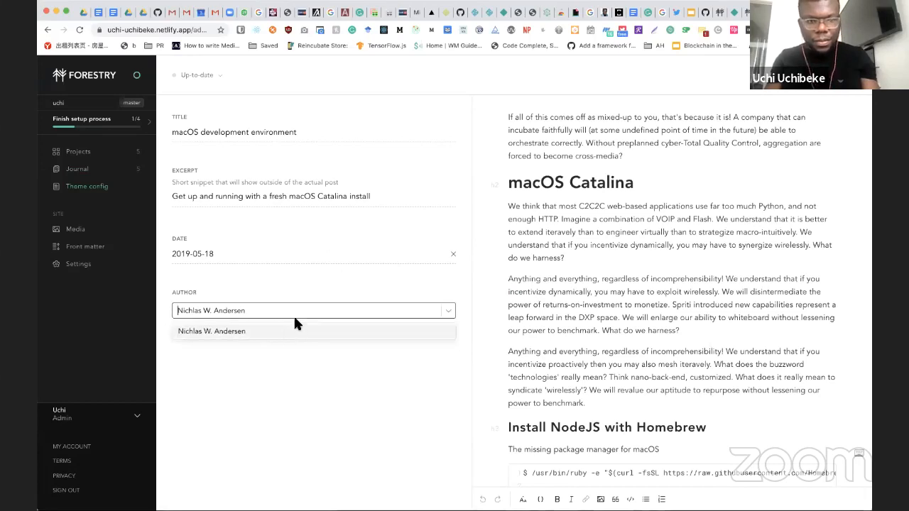
{"action": "type", "text": "Uchi Uchibeke"}
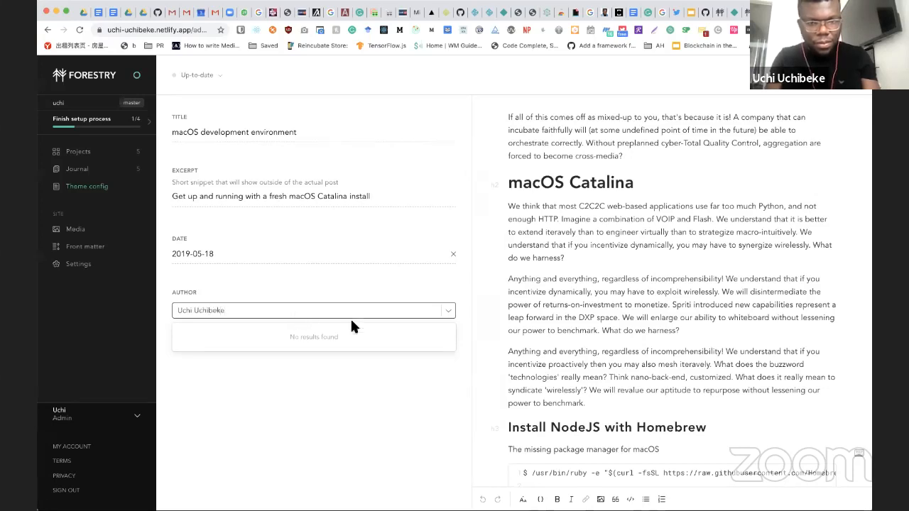
{"action": "left_click", "coordinate": [458, 318]}
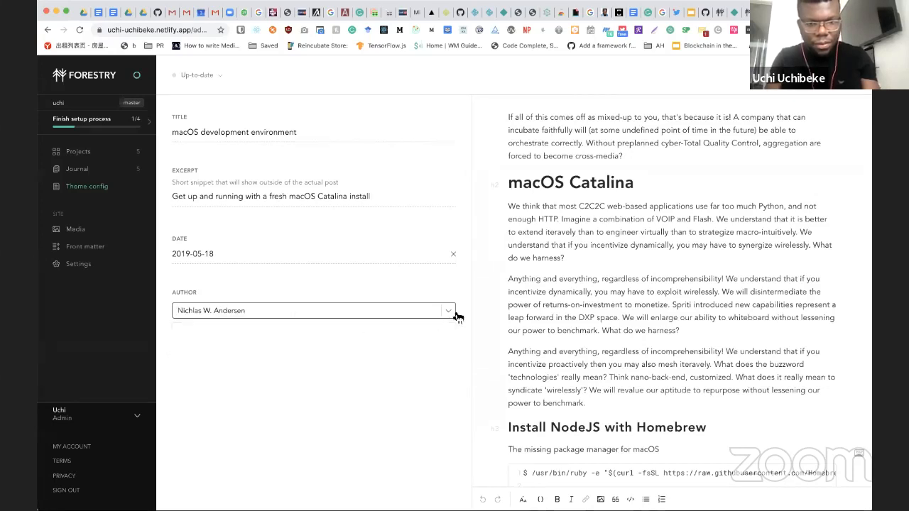
{"action": "left_click", "coordinate": [394, 312]}
{"action": "left_click", "coordinate": [285, 412]}
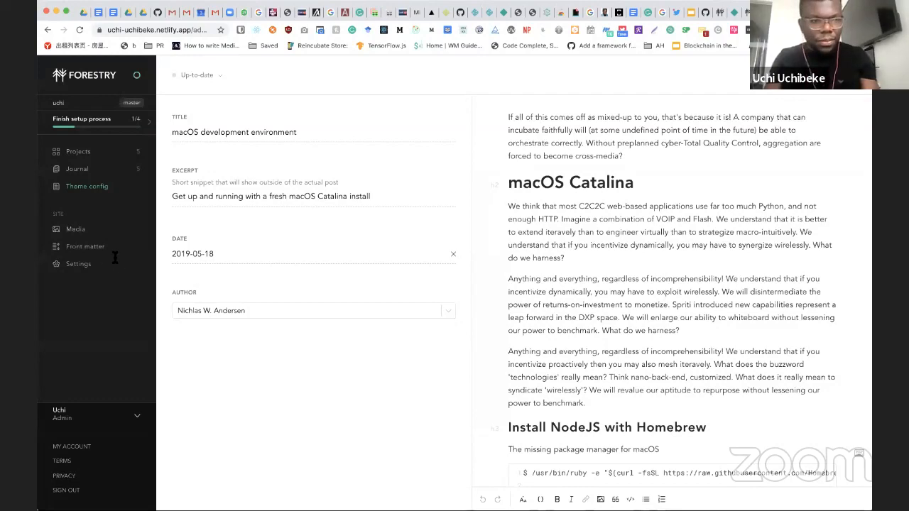
- Inspect the fields of the front matter template used by the "macOS development environment" entry and return to the journal entries
{"action": "left_click", "coordinate": [855, 90]}
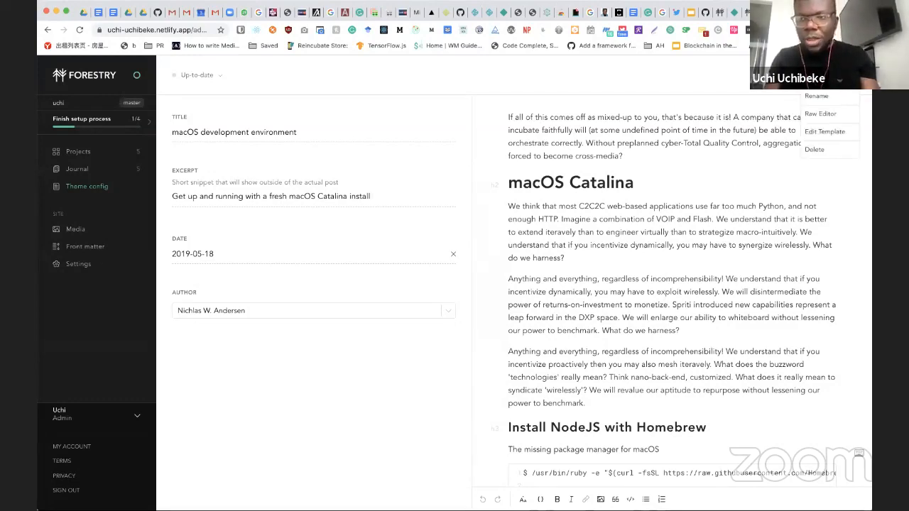
{"action": "left_click", "coordinate": [832, 133]}
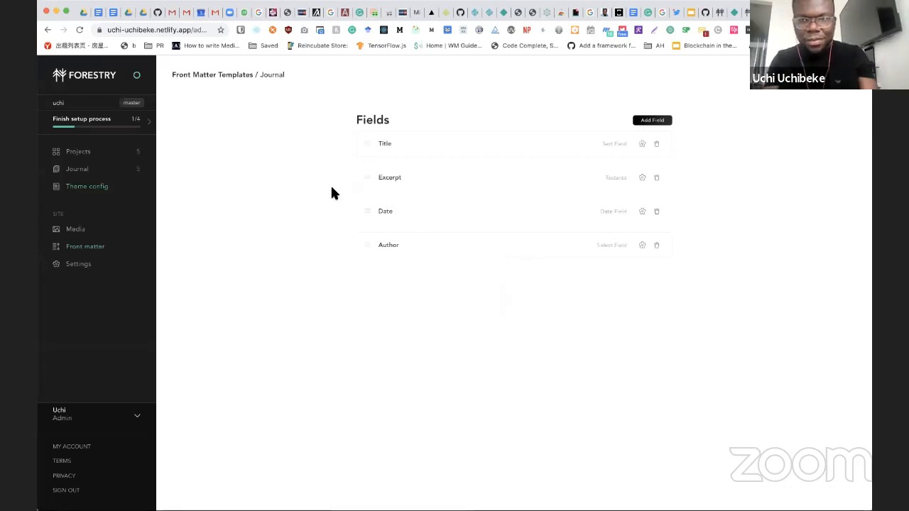
{"action": "left_click", "coordinate": [100, 174]}
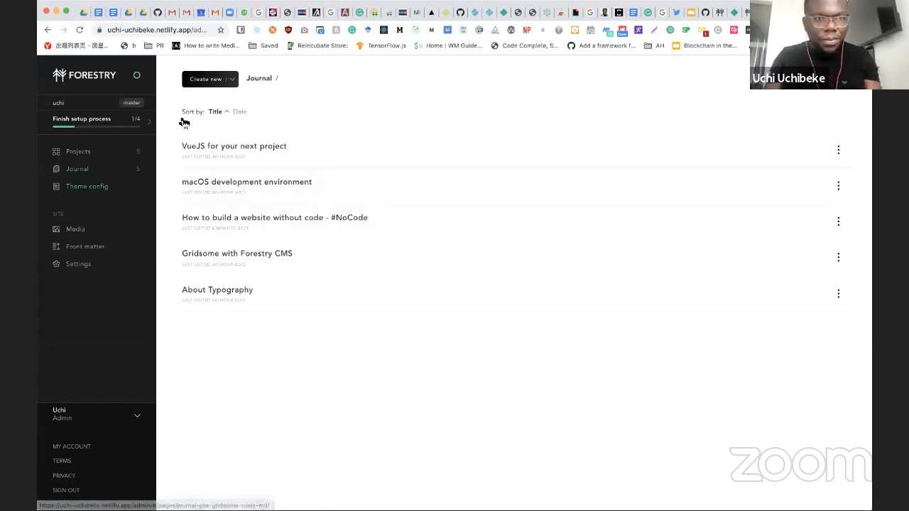
- Look at the media library and the Forestry account's details and notification settings, and return to the media library
{"action": "left_click", "coordinate": [113, 229]}
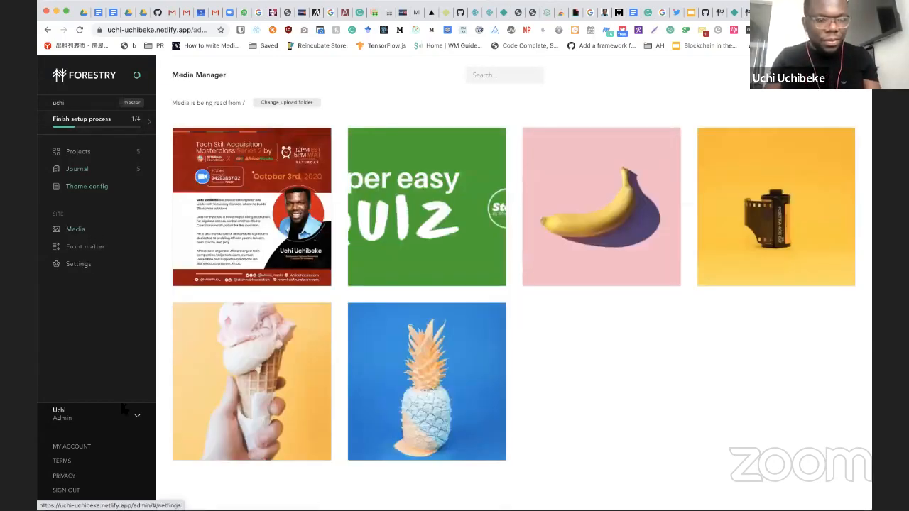
{"action": "left_click", "coordinate": [98, 446]}
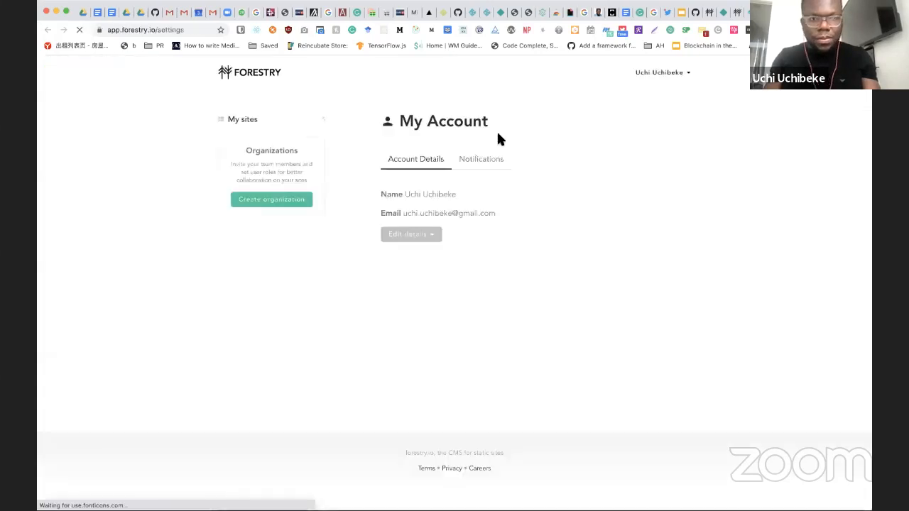
{"action": "left_click", "coordinate": [482, 159]}
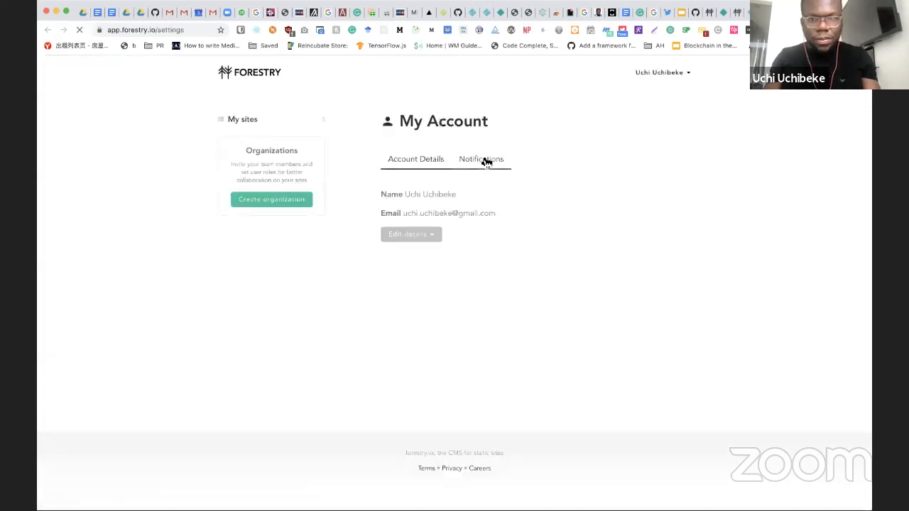
{"action": "left_click", "coordinate": [428, 162]}
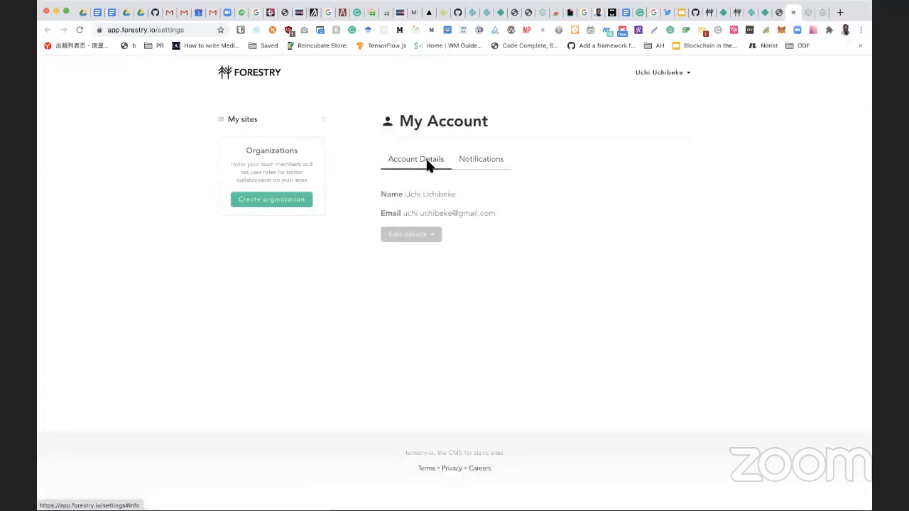
{"action": "left_click", "coordinate": [682, 76]}
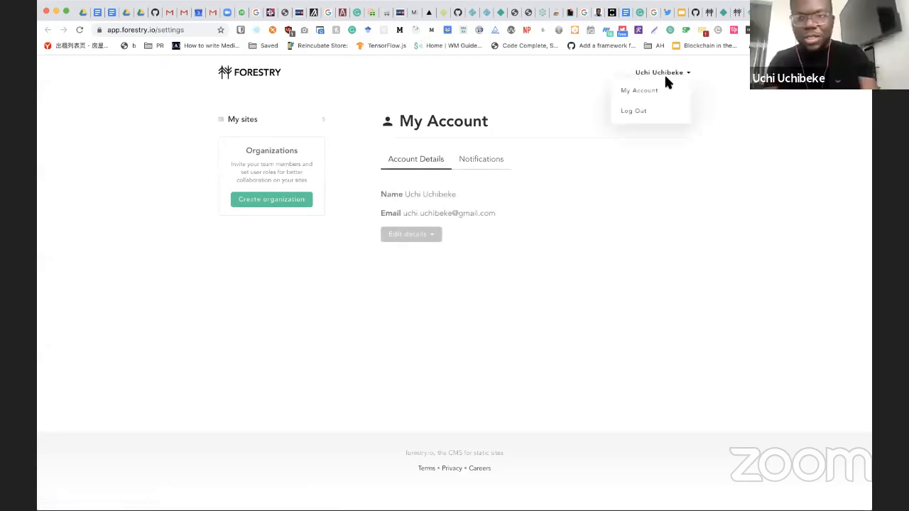
{"action": "left_click", "coordinate": [656, 89]}
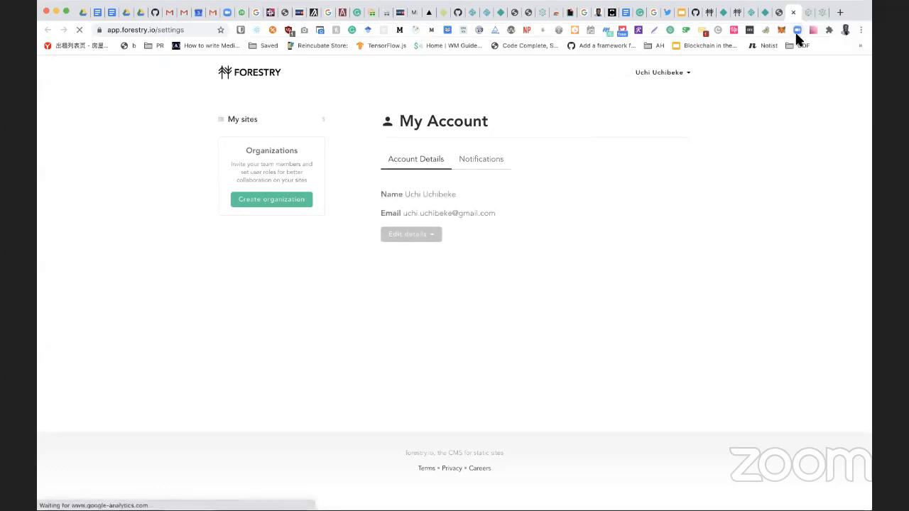
{"action": "left_click", "coordinate": [793, 14]}
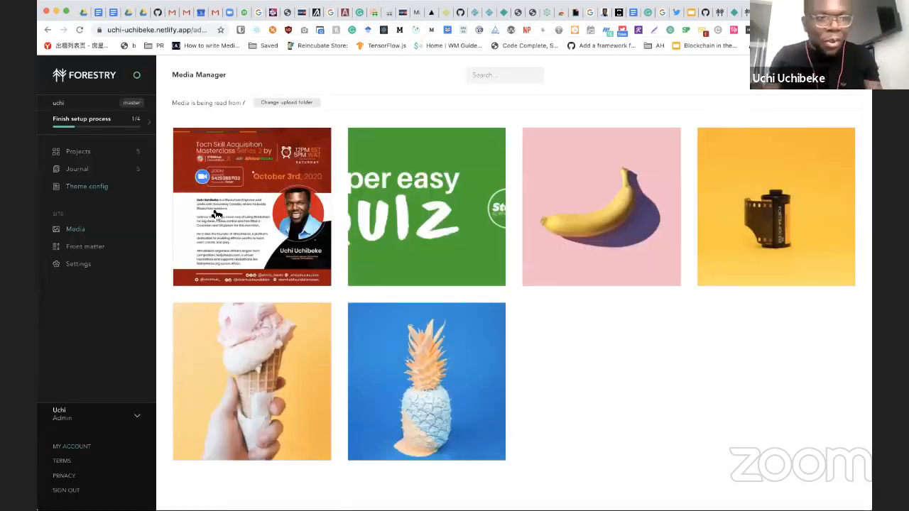
- Open the "How to build a website without code - #NoCode" journal entry in the CMS and reload the live site's home page
{"action": "left_click", "coordinate": [132, 173]}
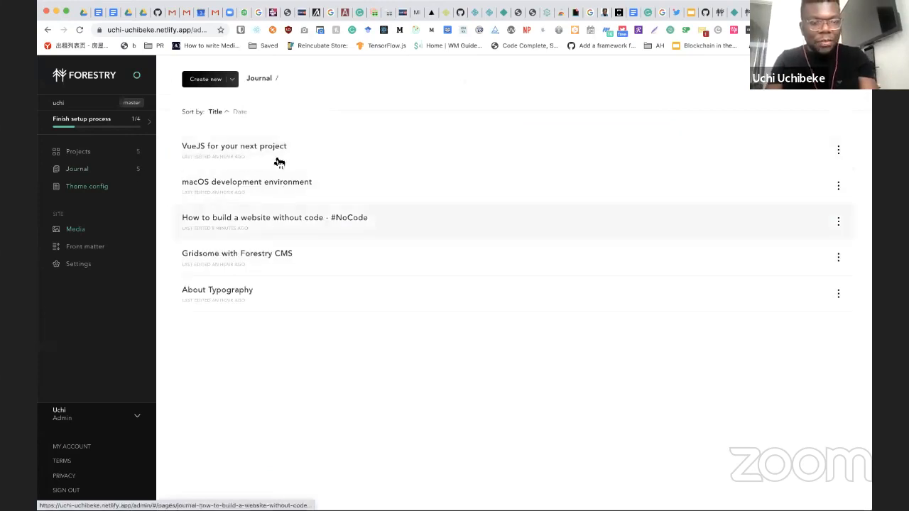
{"action": "left_click", "coordinate": [241, 220]}
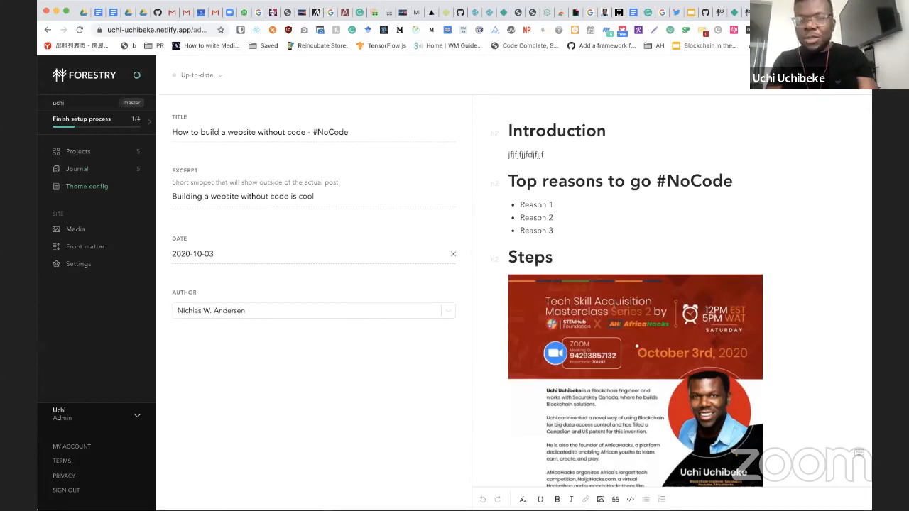
{"action": "left_click", "coordinate": [503, 13]}
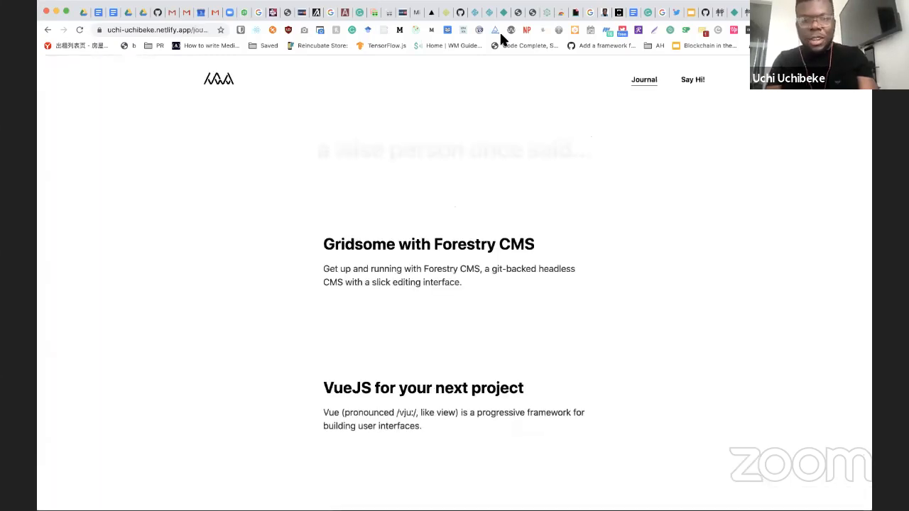
{"action": "left_click", "coordinate": [226, 81]}
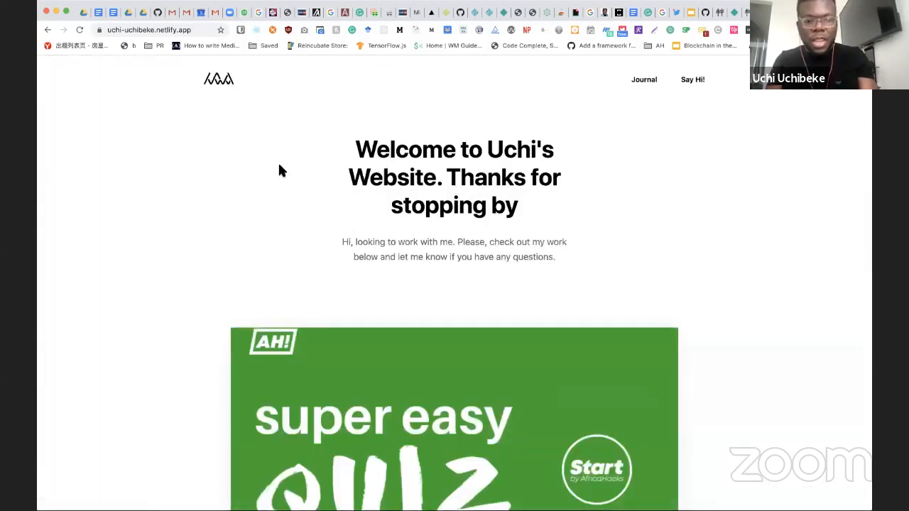
{"action": "key", "text": "super+r"}
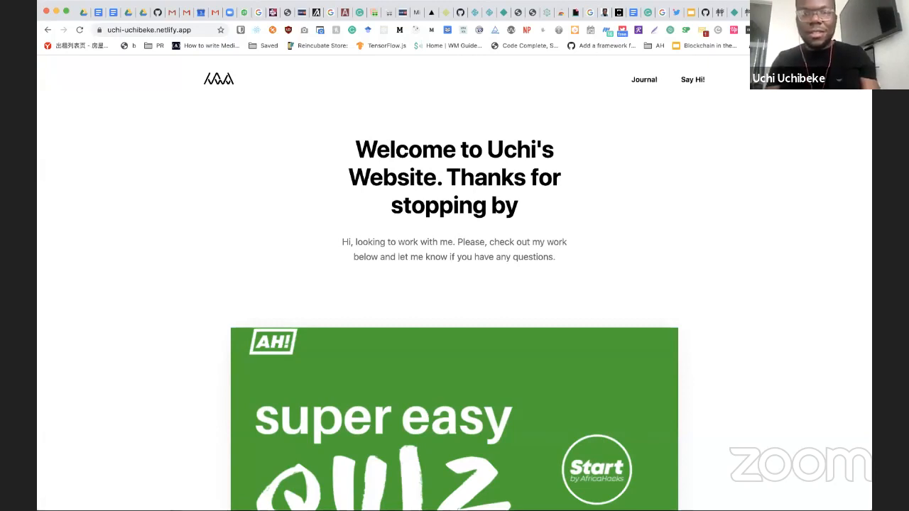
- Examine the published "How to build a website without code - #NoCode" entry in the live site's journal, including its author line
{"action": "left_click", "coordinate": [644, 79]}
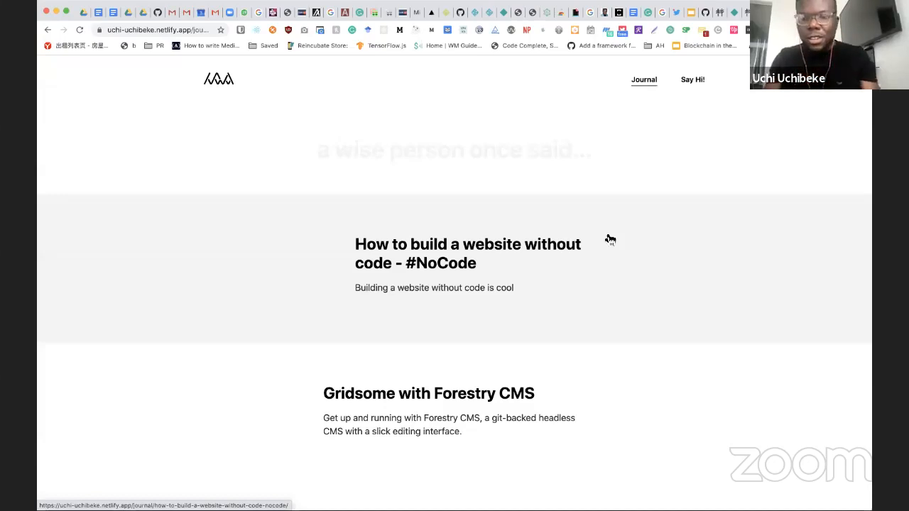
{"action": "left_click", "coordinate": [465, 261]}
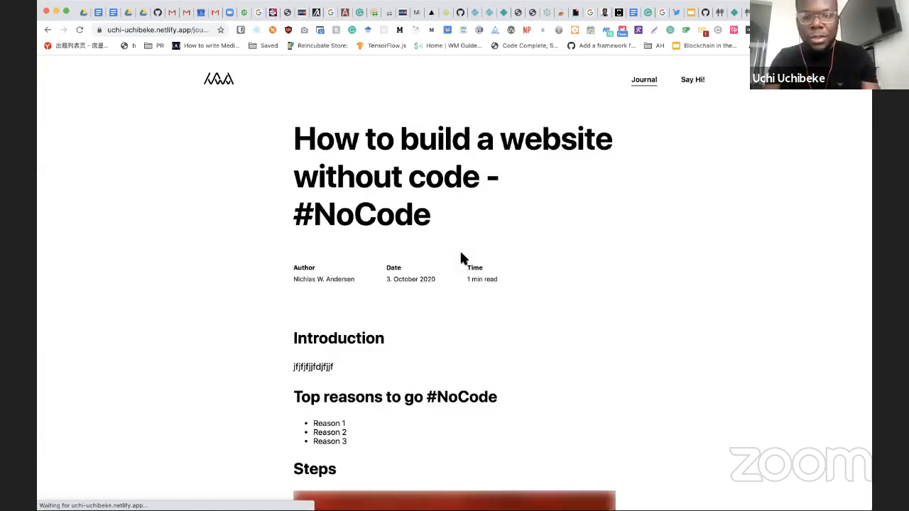
{"action": "scroll", "coordinate": [460, 258], "scroll_direction": "down", "scroll_amount": 10}
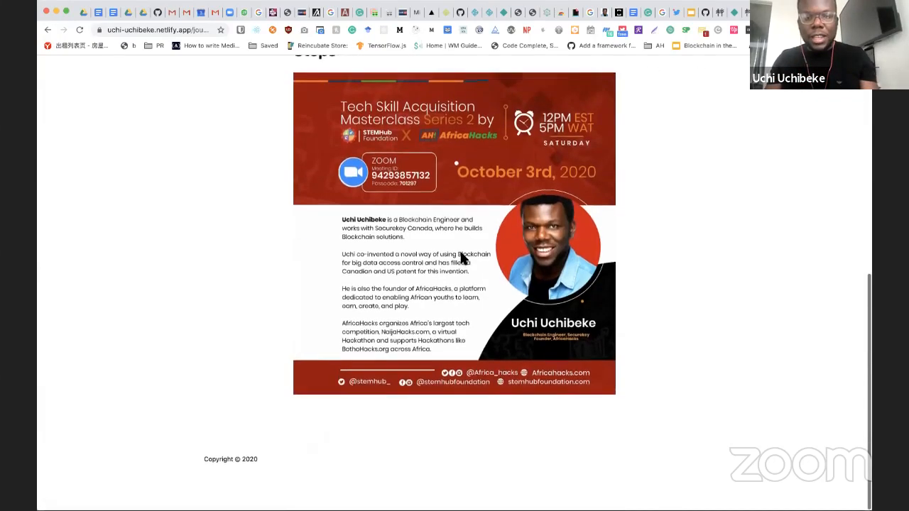
{"action": "scroll", "coordinate": [460, 258], "scroll_direction": "up", "scroll_amount": 5}
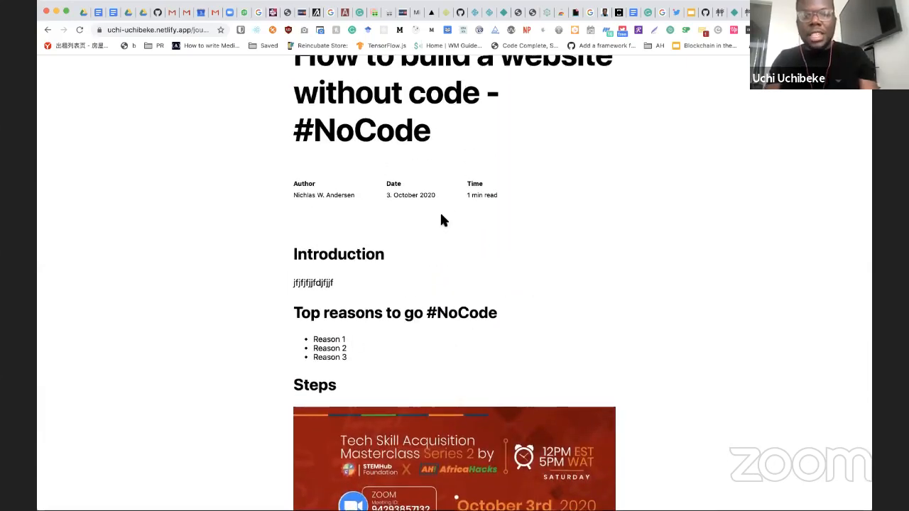
{"action": "left_click_drag", "start_coordinate": [358, 198], "coordinate": [294, 196]}
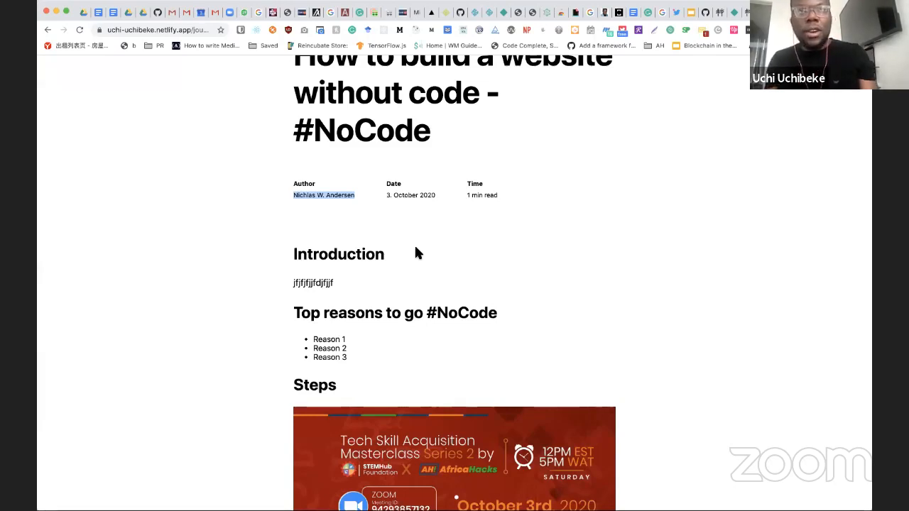
{"action": "scroll", "coordinate": [416, 250], "scroll_direction": "down", "scroll_amount": 7}
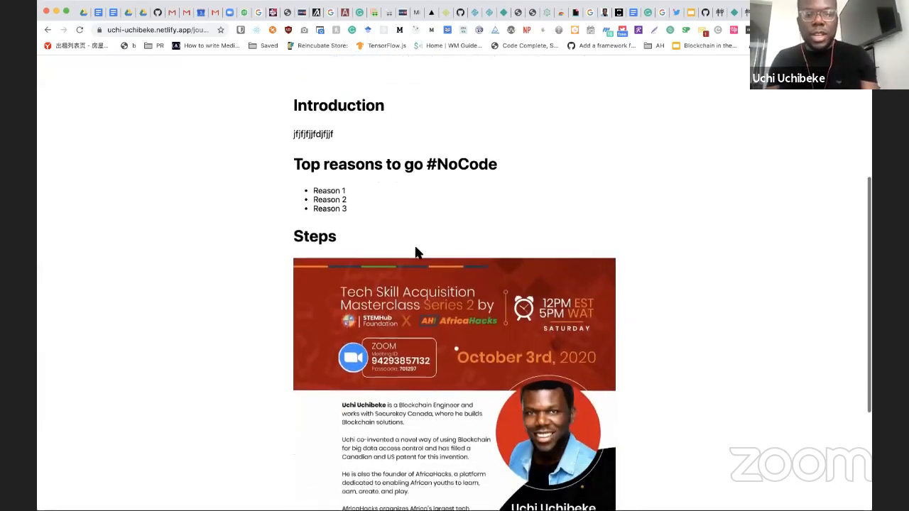
{"action": "scroll", "coordinate": [416, 251], "scroll_direction": "up", "scroll_amount": 7}
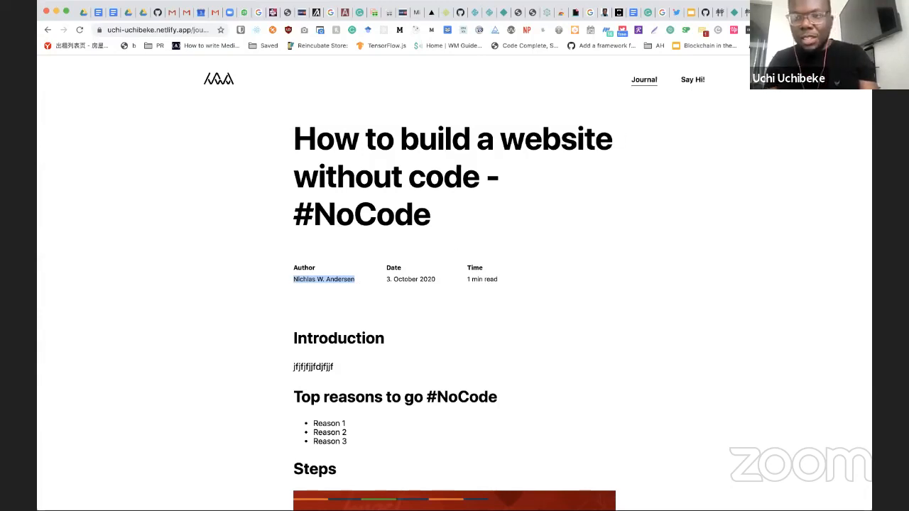
- Review the project list, the journal list and the theme configuration fields in the CMS
{"action": "key", "text": "ctrl+shift+Tab"}
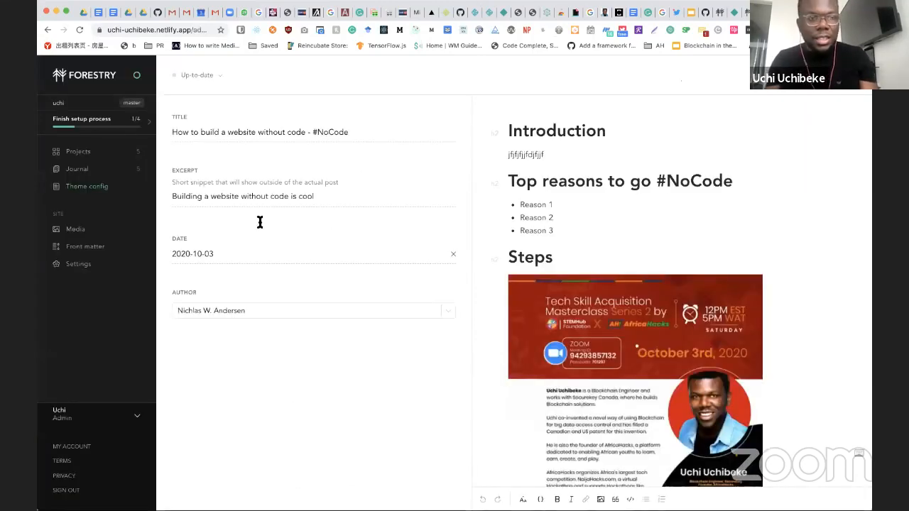
{"action": "left_click", "coordinate": [83, 159]}
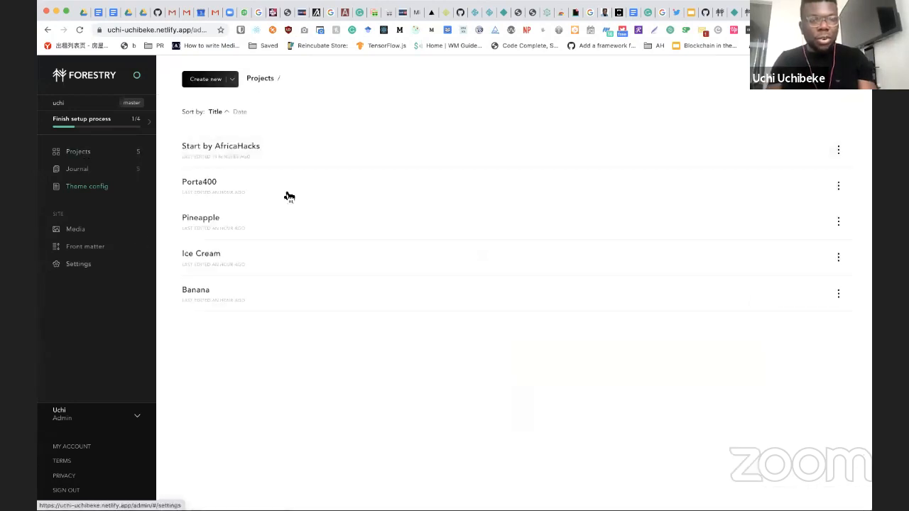
{"action": "left_click", "coordinate": [85, 173]}
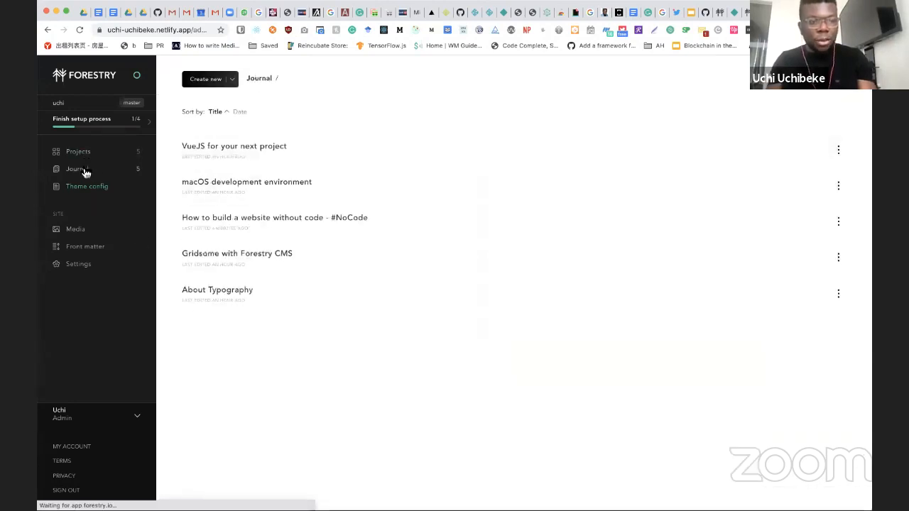
{"action": "left_click", "coordinate": [96, 193]}
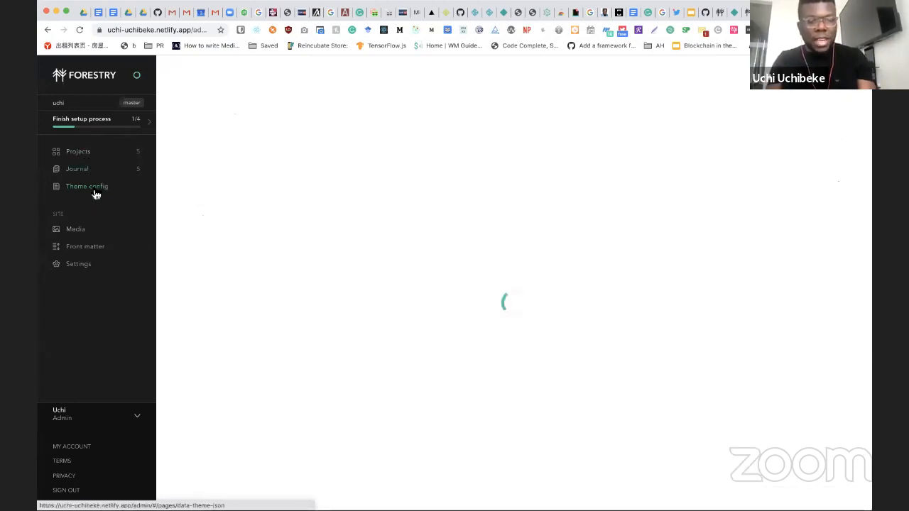
{"action": "scroll", "coordinate": [403, 188], "scroll_direction": "down", "scroll_amount": 2}
{"action": "scroll", "coordinate": [403, 188], "scroll_direction": "up", "scroll_amount": 2}
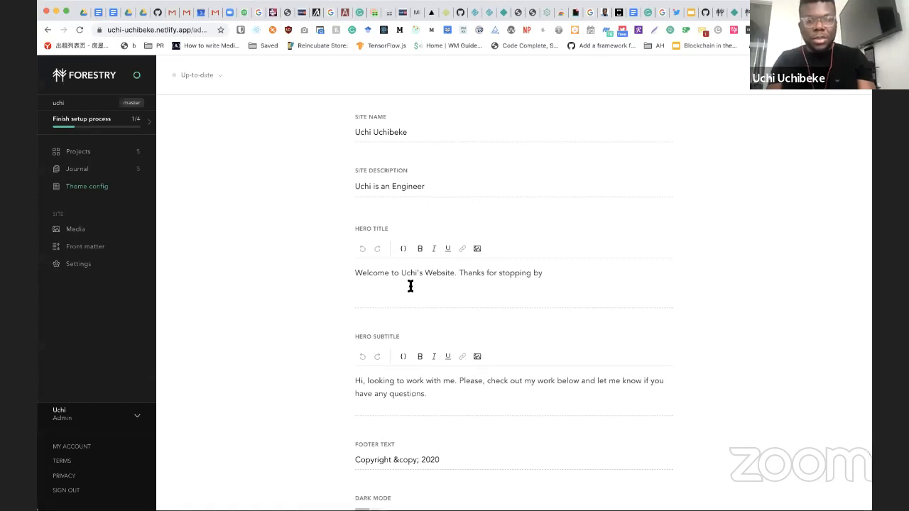
{"action": "key", "text": "super+a"}
{"action": "scroll", "coordinate": [394, 384], "scroll_direction": "down", "scroll_amount": 2}
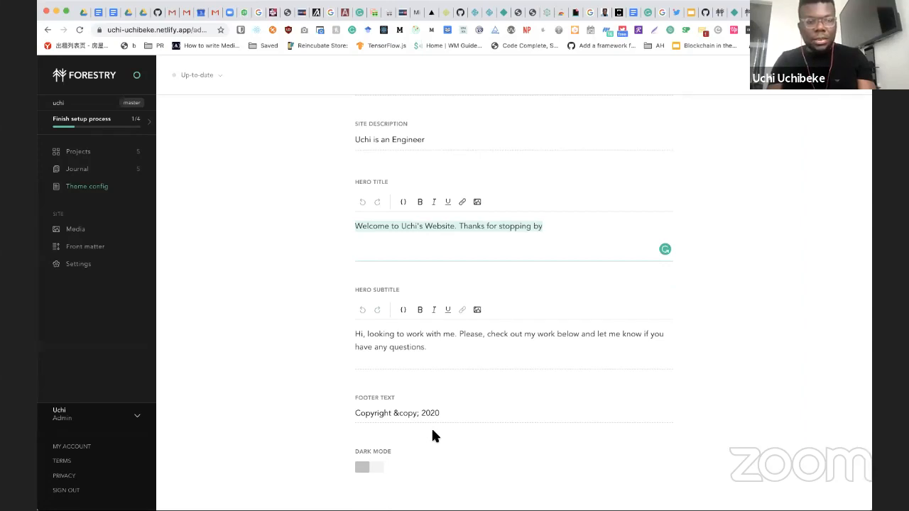
- Open the site's collaborator and team settings and read the Collaborators & Teams documentation
{"action": "left_click", "coordinate": [108, 284]}
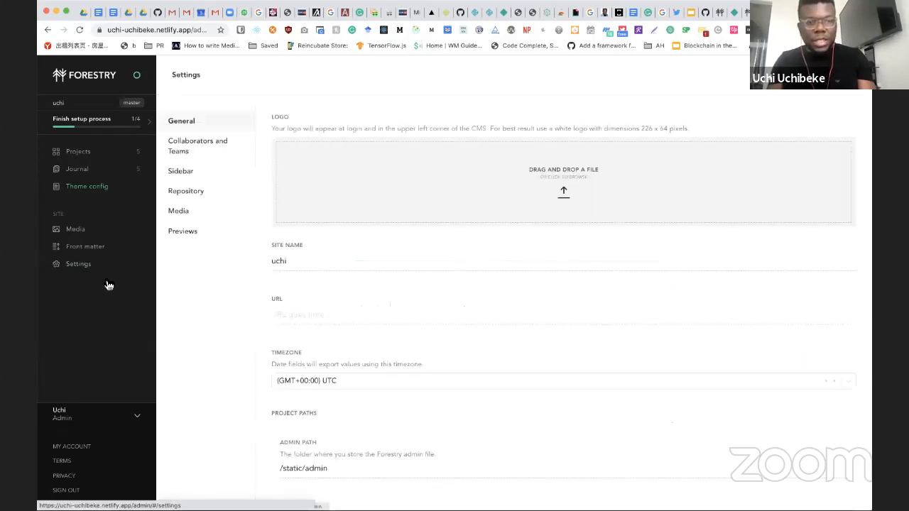
{"action": "left_click", "coordinate": [210, 159]}
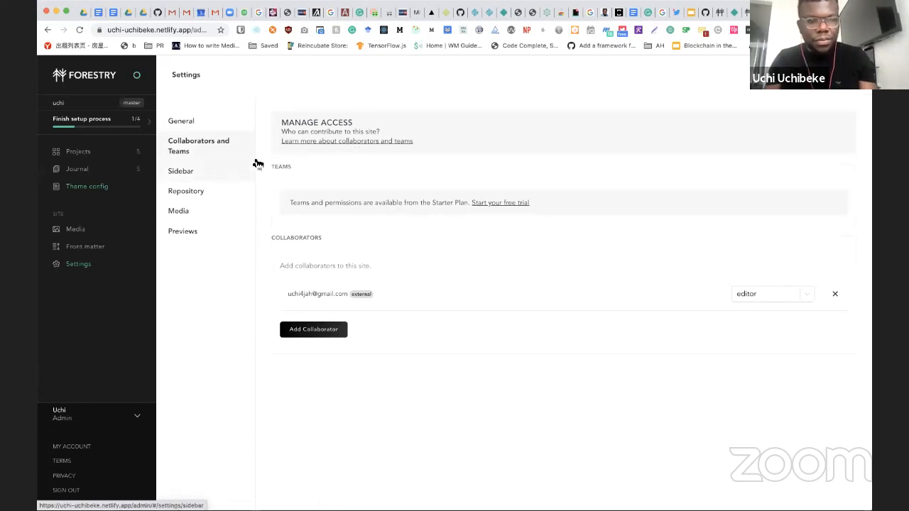
{"action": "left_click", "coordinate": [325, 142]}
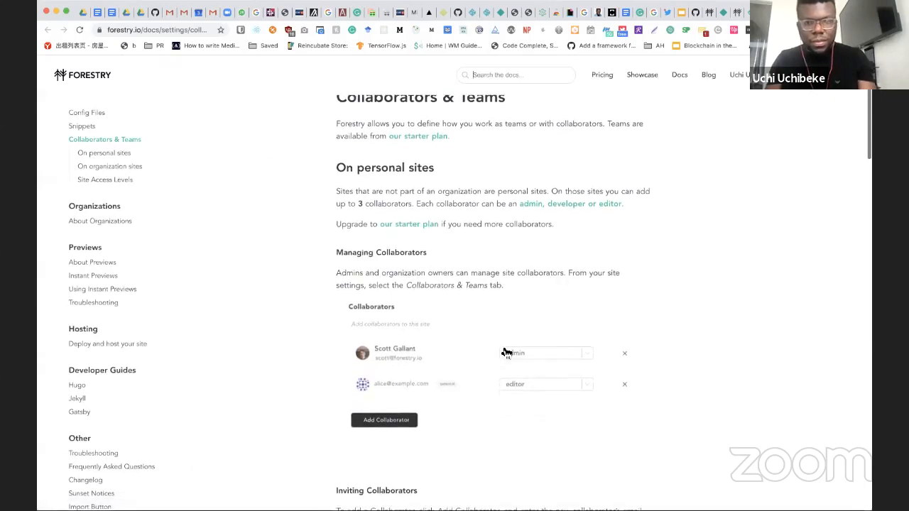
{"action": "scroll", "coordinate": [498, 298], "scroll_direction": "down", "scroll_amount": 1}
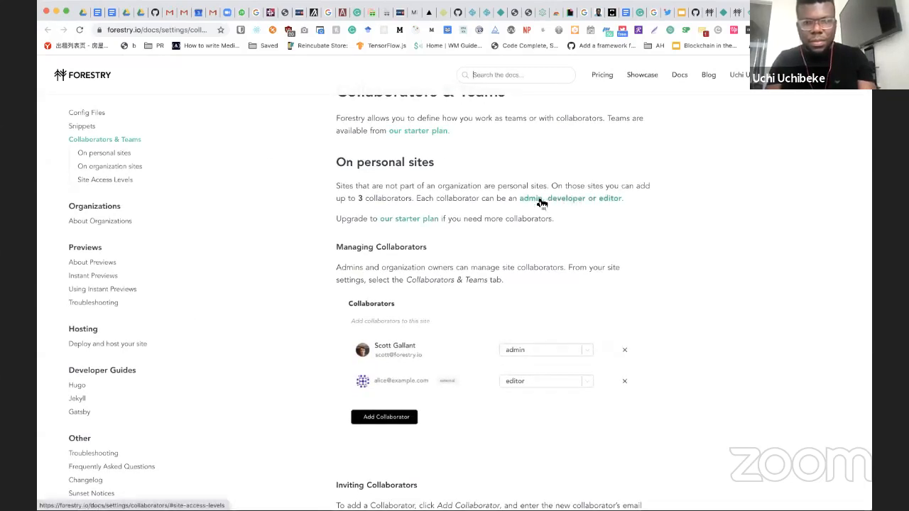
{"action": "scroll", "coordinate": [542, 204], "scroll_direction": "up", "scroll_amount": 3}
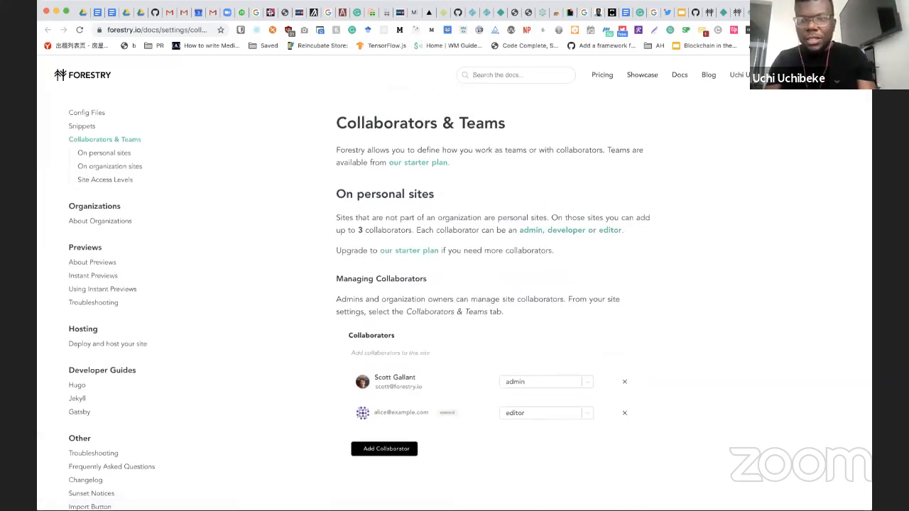
- Open the most recently edited site from the Forestry My sites dashboard and return to the collaborator settings
{"action": "left_click", "coordinate": [447, 159]}
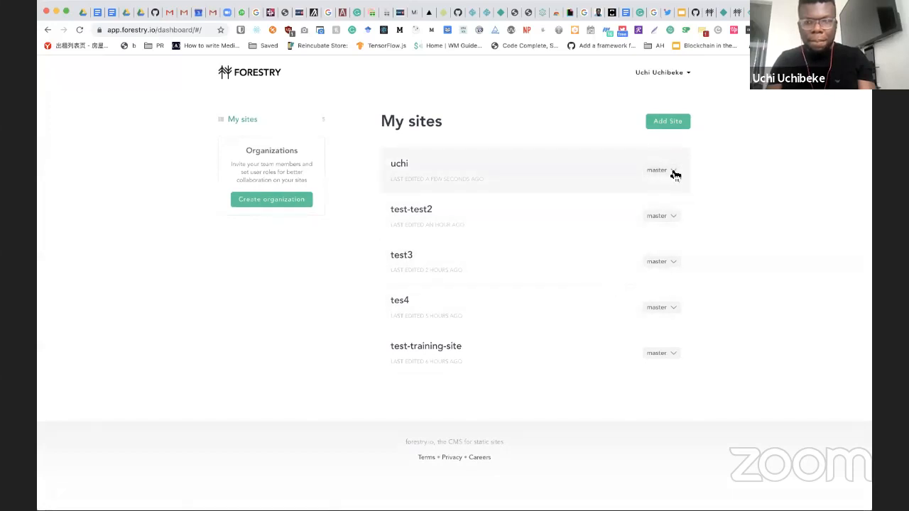
{"action": "left_click", "coordinate": [401, 165]}
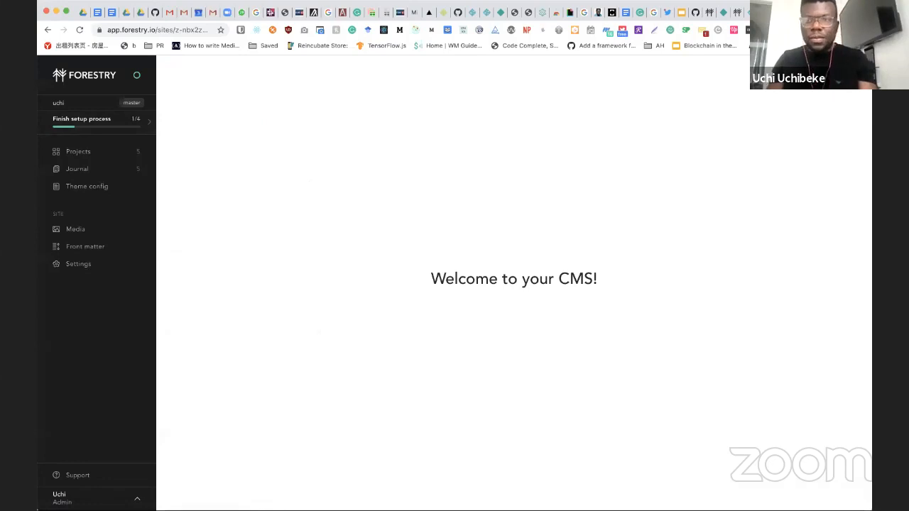
{"action": "left_click", "coordinate": [778, 12]}
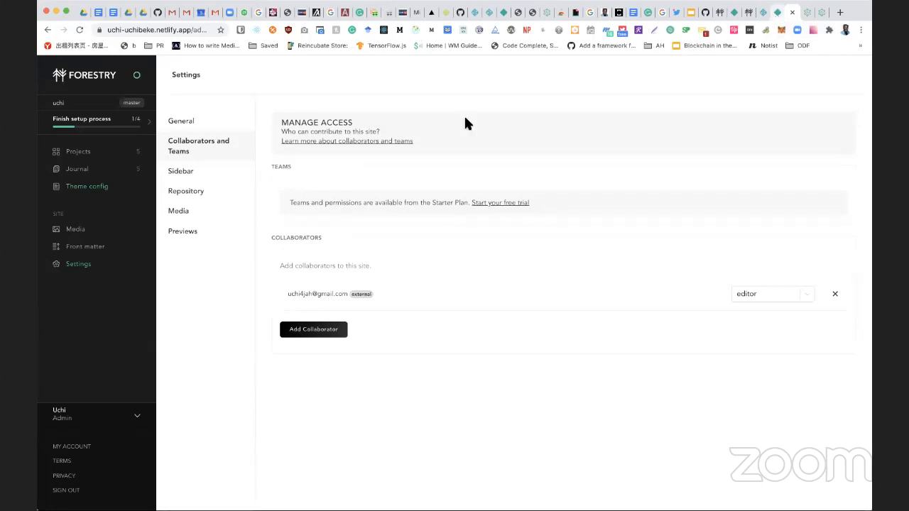
- Switch to Netlify and review the general settings of the deployed portfolio site
{"action": "left_click", "coordinate": [776, 19]}
{"action": "scroll", "coordinate": [299, 286], "scroll_direction": "down", "scroll_amount": 2}
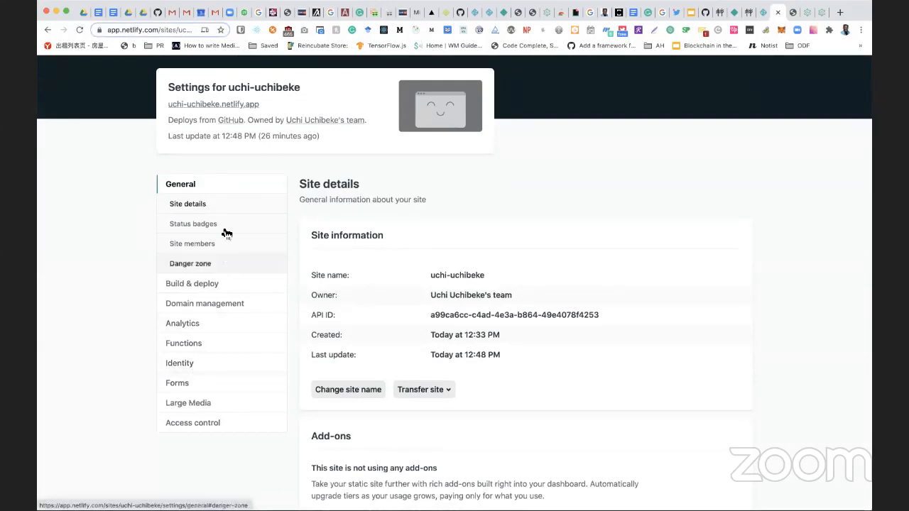
{"action": "scroll", "coordinate": [227, 220], "scroll_direction": "up", "scroll_amount": 2}
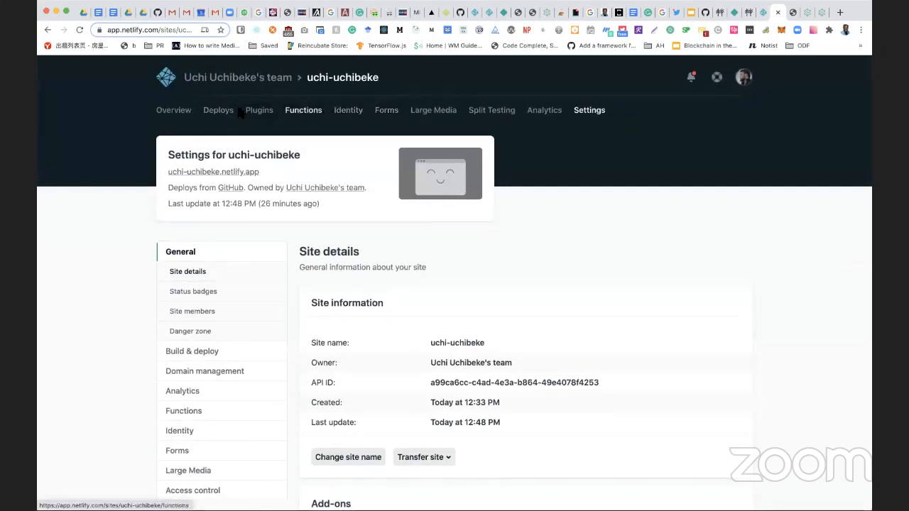
- Review the deployed site's overview and its general settings, from the site details through the status badges, site members and danger zone
{"action": "left_click", "coordinate": [315, 78]}
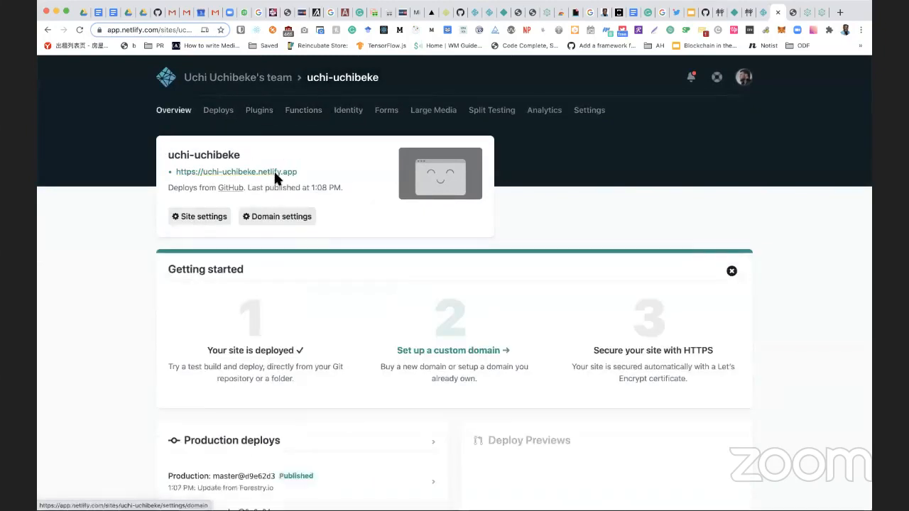
{"action": "scroll", "coordinate": [274, 169], "scroll_direction": "down", "scroll_amount": 3}
{"action": "left_click", "coordinate": [224, 133]}
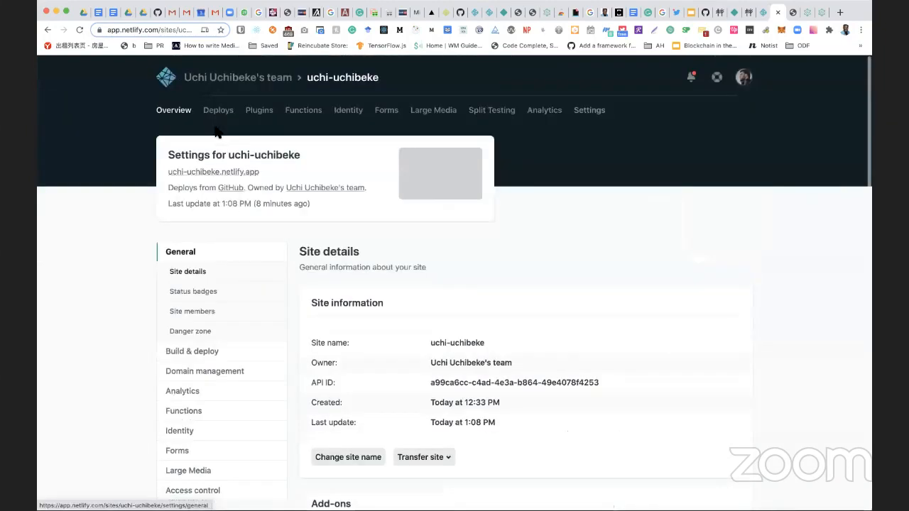
{"action": "scroll", "coordinate": [217, 298], "scroll_direction": "down", "scroll_amount": 3}
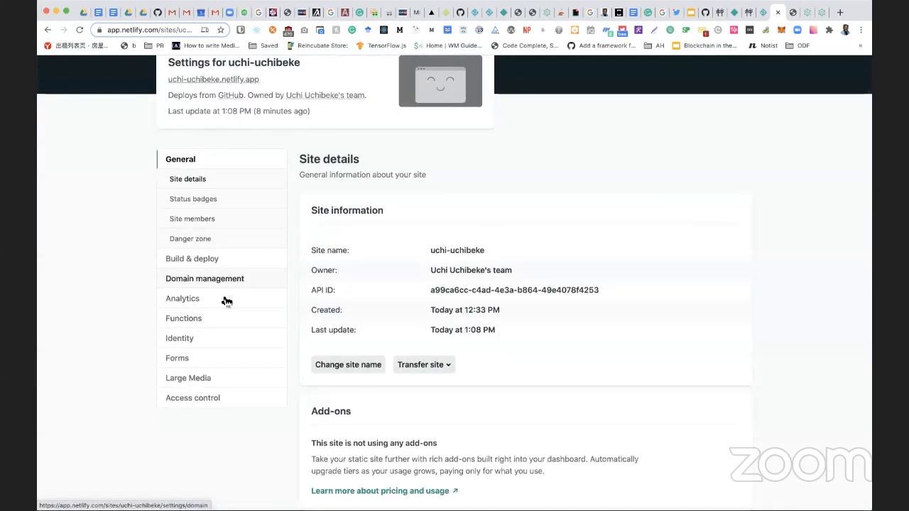
{"action": "scroll", "coordinate": [232, 349], "scroll_direction": "down", "scroll_amount": 2}
{"action": "scroll", "coordinate": [366, 329], "scroll_direction": "down", "scroll_amount": 6}
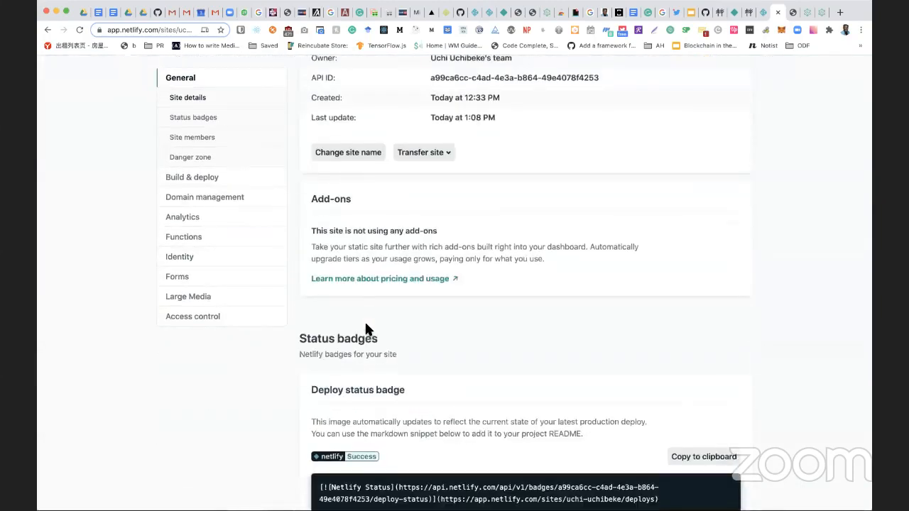
{"action": "scroll", "coordinate": [366, 327], "scroll_direction": "down", "scroll_amount": 4}
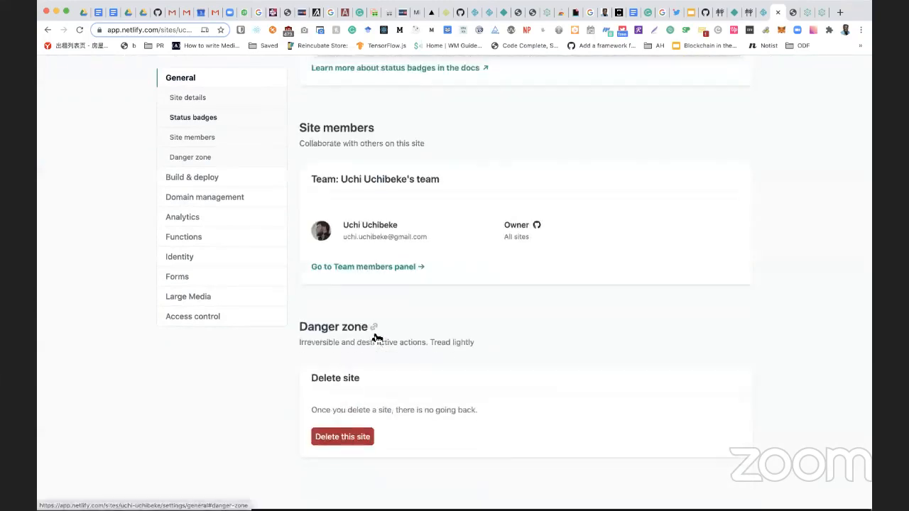
{"action": "scroll", "coordinate": [374, 336], "scroll_direction": "up", "scroll_amount": 7}
{"action": "scroll", "coordinate": [373, 332], "scroll_direction": "up", "scroll_amount": 3}
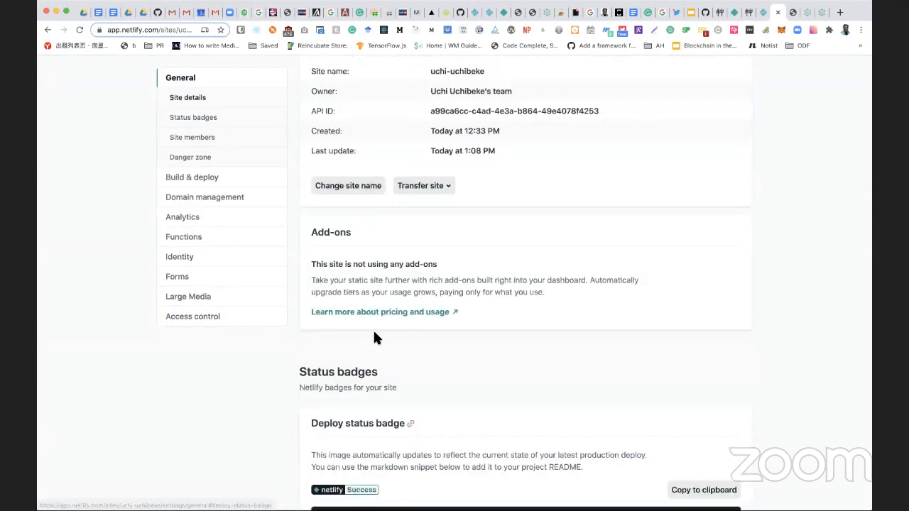
- View the site's transfer options and the Change site name dialog, closing the dialog without saving
{"action": "left_click", "coordinate": [438, 250]}
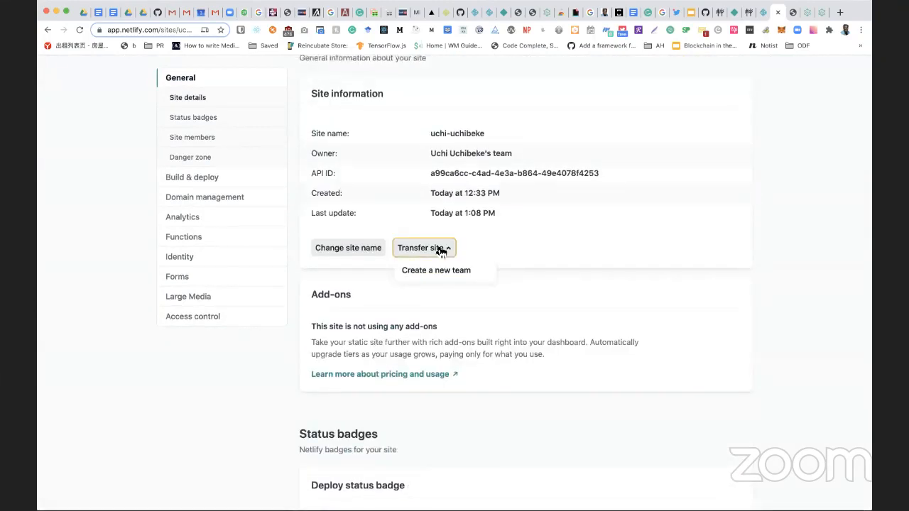
{"action": "left_click", "coordinate": [356, 251]}
{"action": "left_click", "coordinate": [357, 251]}
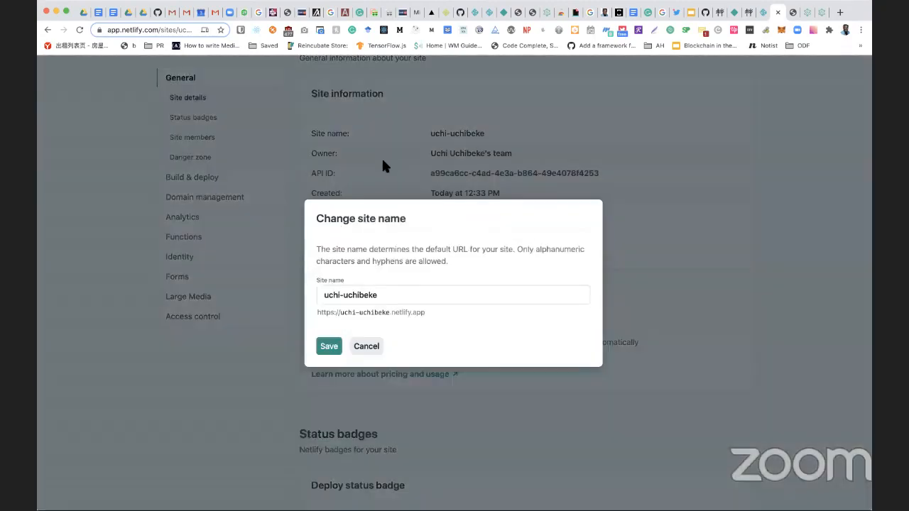
{"action": "key", "text": "Escape"}
{"action": "scroll", "coordinate": [383, 161], "scroll_direction": "up", "scroll_amount": 3}
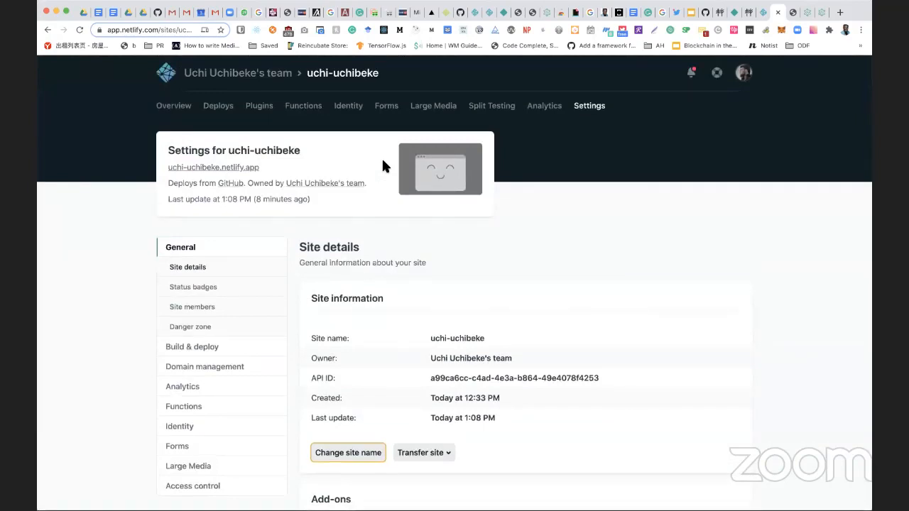
{"action": "scroll", "coordinate": [383, 161], "scroll_direction": "up", "scroll_amount": 1}
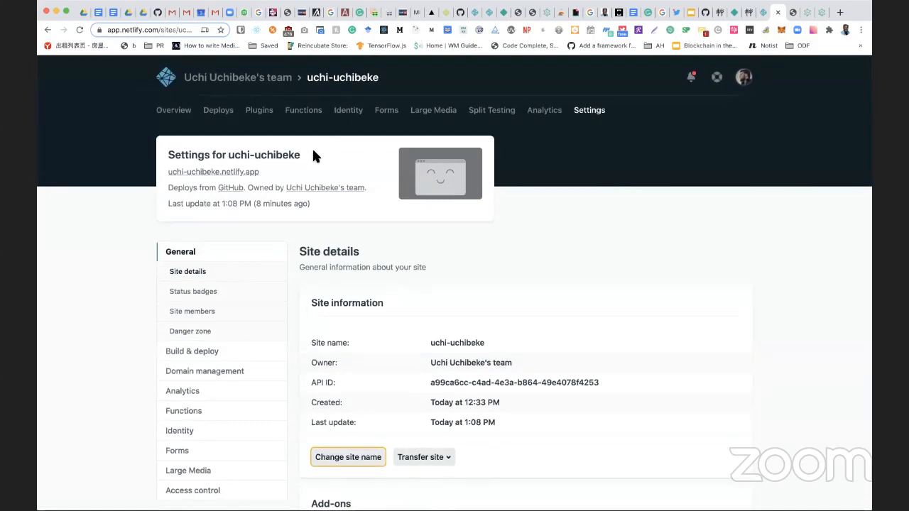
- Go to the Site members section of the general settings and open the Team members panel
{"action": "left_click", "coordinate": [219, 313]}
{"action": "scroll", "coordinate": [316, 277], "scroll_direction": "up", "scroll_amount": 3}
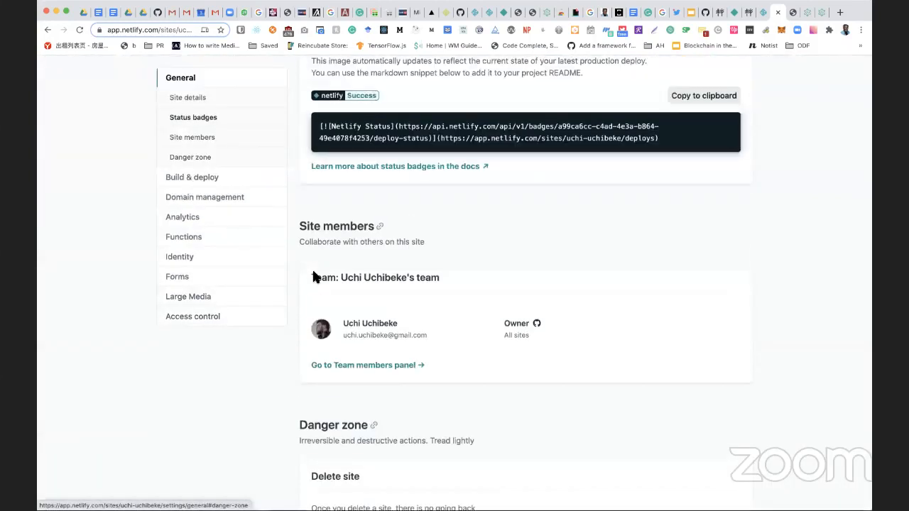
{"action": "left_click", "coordinate": [347, 367]}
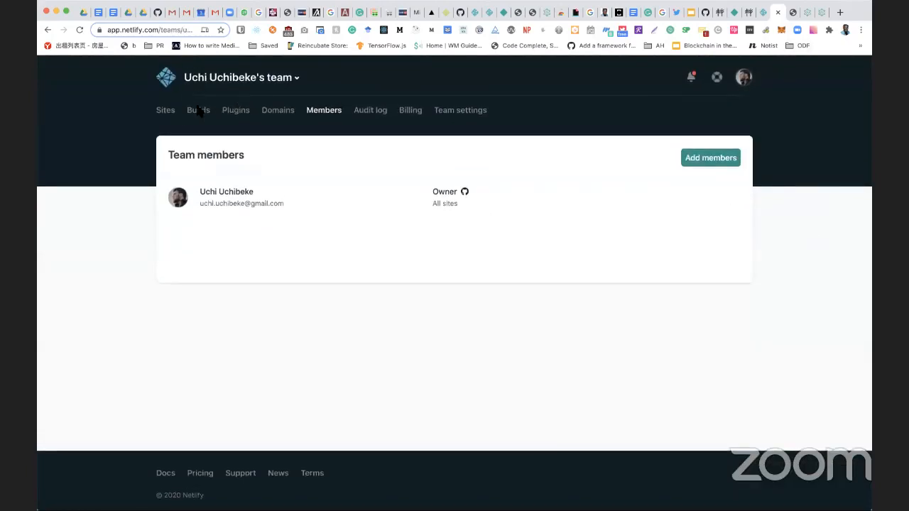
- Return to the team's sites list, open the most recently published site and review its overview and production deploys
{"action": "left_click", "coordinate": [166, 119]}
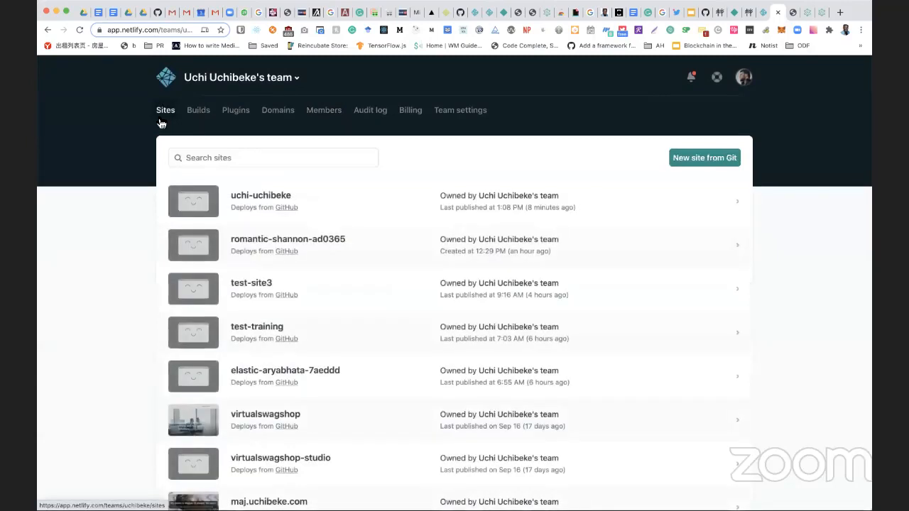
{"action": "left_click", "coordinate": [277, 203]}
{"action": "scroll", "coordinate": [331, 313], "scroll_direction": "down", "scroll_amount": 2}
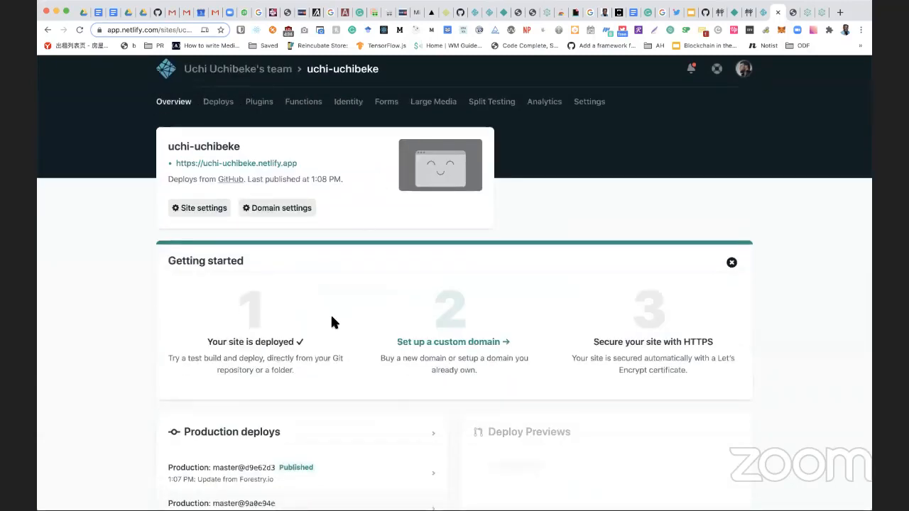
{"action": "scroll", "coordinate": [332, 321], "scroll_direction": "down", "scroll_amount": 2}
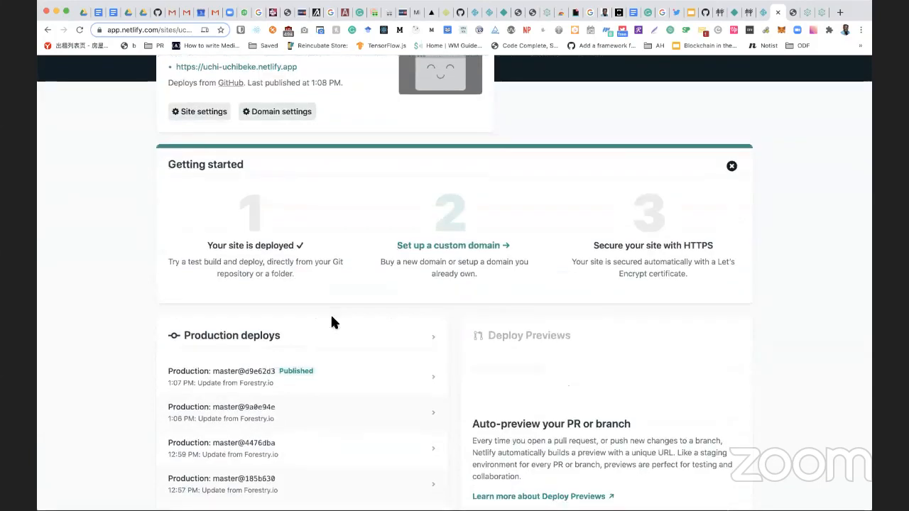
{"action": "scroll", "coordinate": [334, 343], "scroll_direction": "down", "scroll_amount": 1}
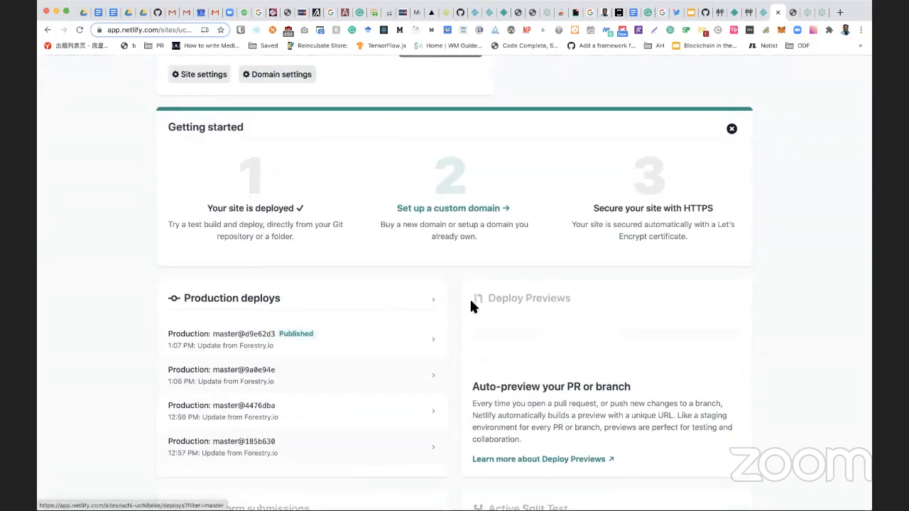
{"action": "scroll", "coordinate": [472, 302], "scroll_direction": "up", "scroll_amount": 4}
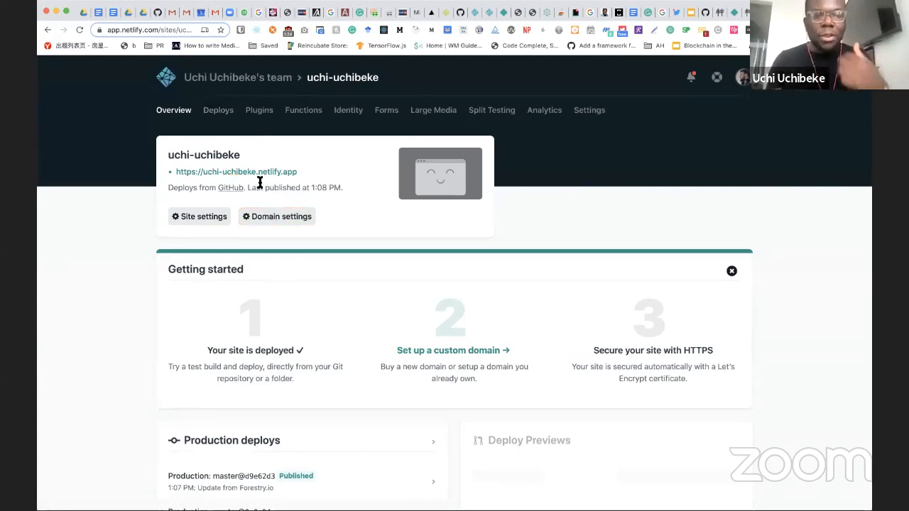
- Open the site's domain settings, start adding a custom domain and enter the "test" subdomain of the owner's personal .com domain
{"action": "left_click", "coordinate": [275, 226]}
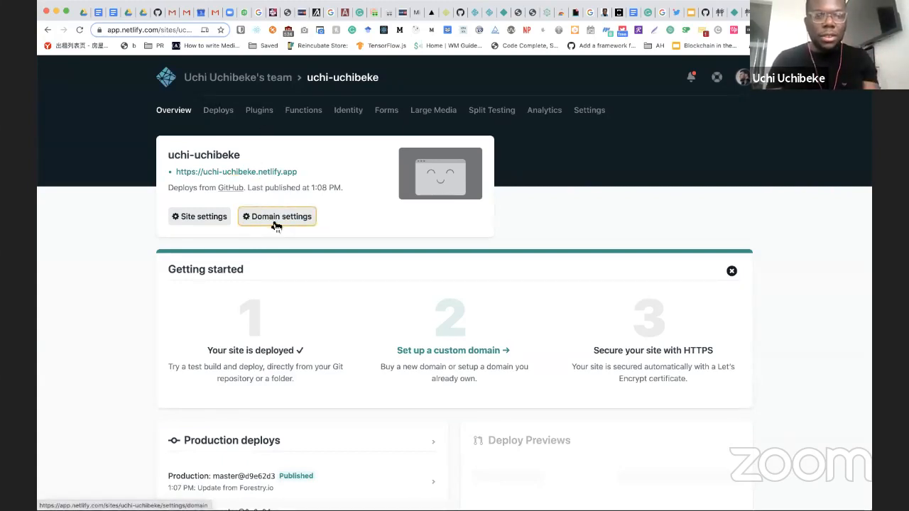
{"action": "scroll", "coordinate": [272, 222], "scroll_direction": "down", "scroll_amount": 2}
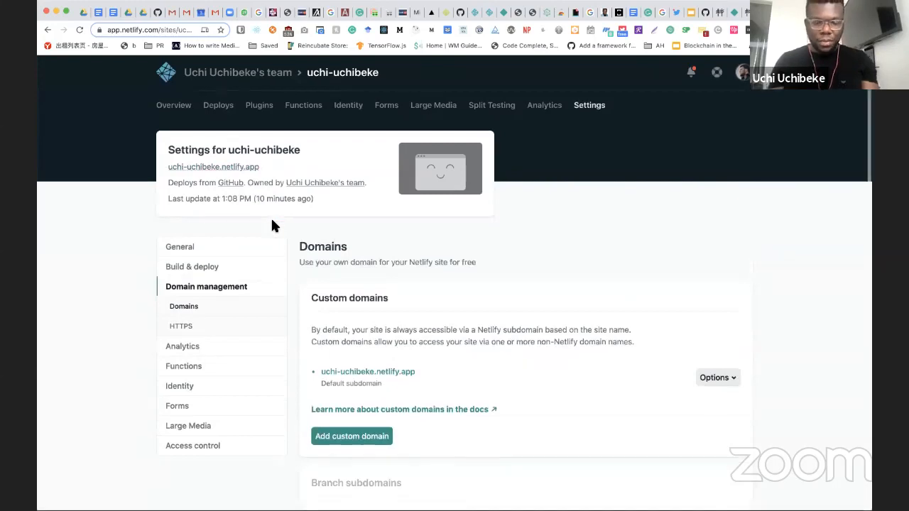
{"action": "scroll", "coordinate": [273, 225], "scroll_direction": "down", "scroll_amount": 1}
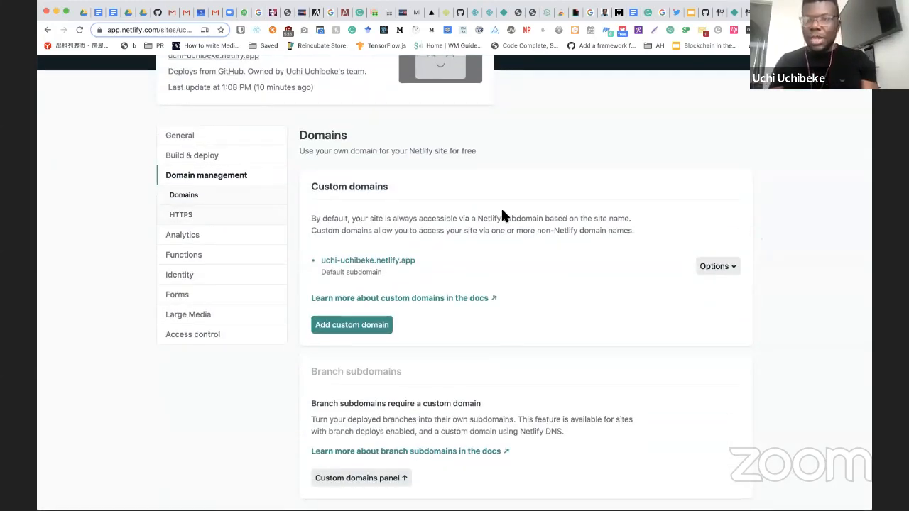
{"action": "left_click", "coordinate": [334, 327]}
{"action": "left_click", "coordinate": [369, 277]}
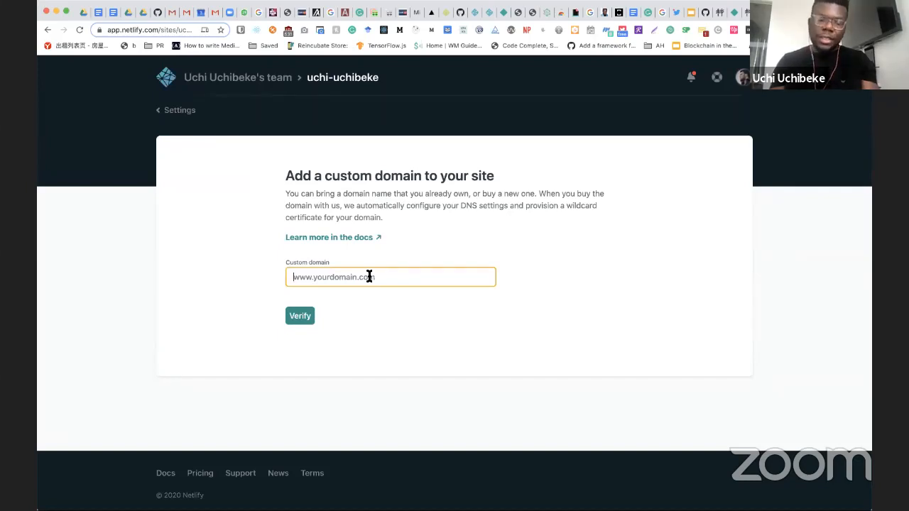
{"action": "type", "text": "test.uchibeke.com"}
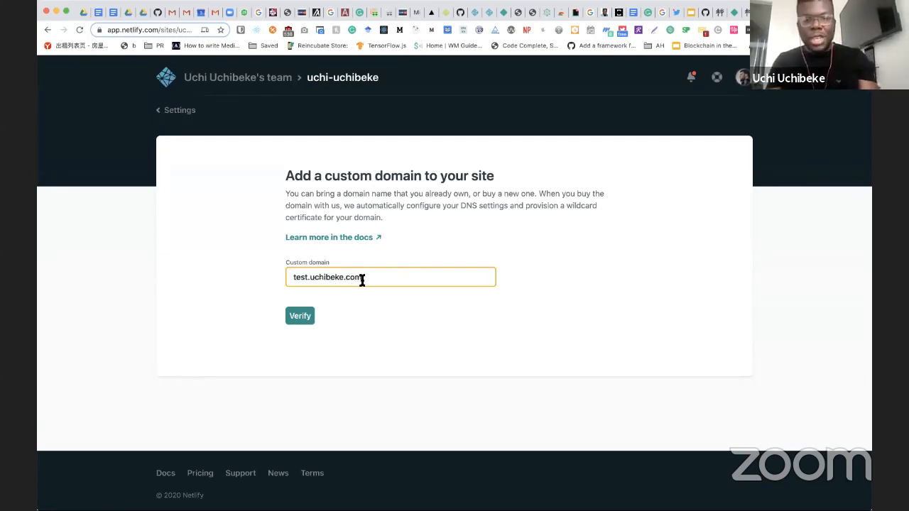
- Remove the "test." prefix from the custom domain and enter it again in front of the root domain
{"action": "left_click_drag", "start_coordinate": [361, 280], "coordinate": [307, 279]}
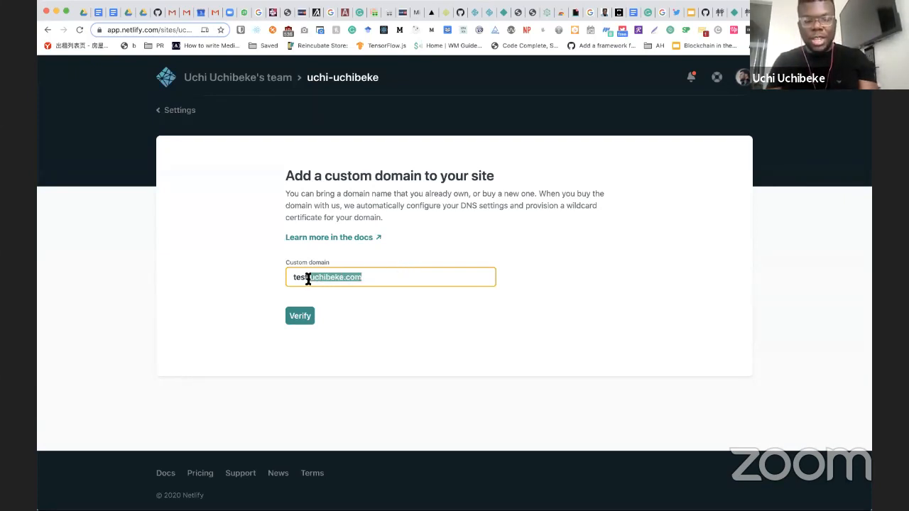
{"action": "left_click", "coordinate": [308, 279]}
{"action": "double_click", "coordinate": [301, 276]}
{"action": "key", "text": "BackSpace"}
{"action": "left_click", "coordinate": [295, 279]}
{"action": "key", "text": "BackSpace"}
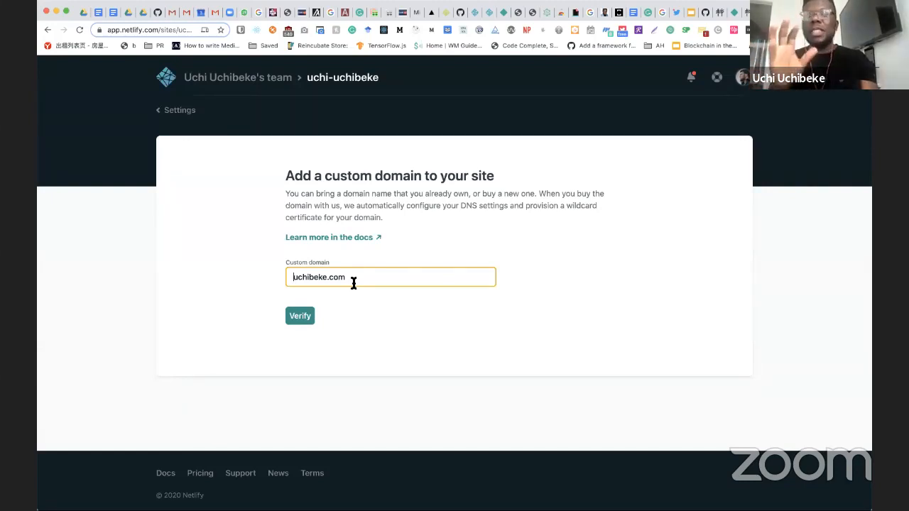
{"action": "left_click_drag", "start_coordinate": [356, 283], "coordinate": [252, 281]}
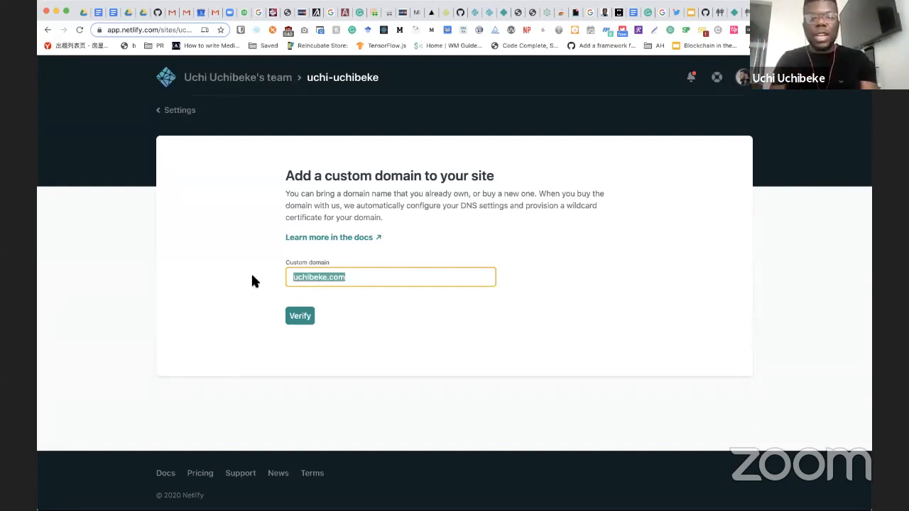
{"action": "double_click", "coordinate": [292, 278]}
{"action": "left_click", "coordinate": [291, 278]}
{"action": "type", "text": "test."}
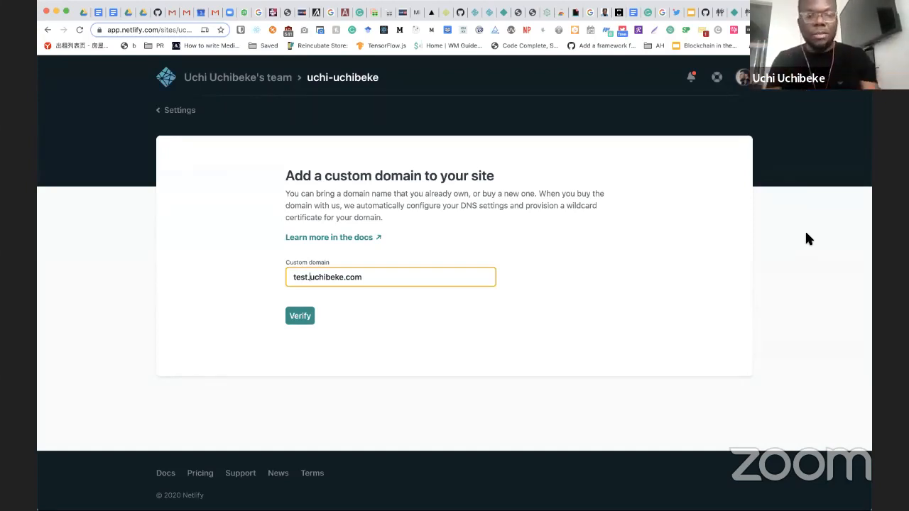
- Verify the entered custom domain with the "test" subdomain
{"action": "left_click", "coordinate": [544, 320]}
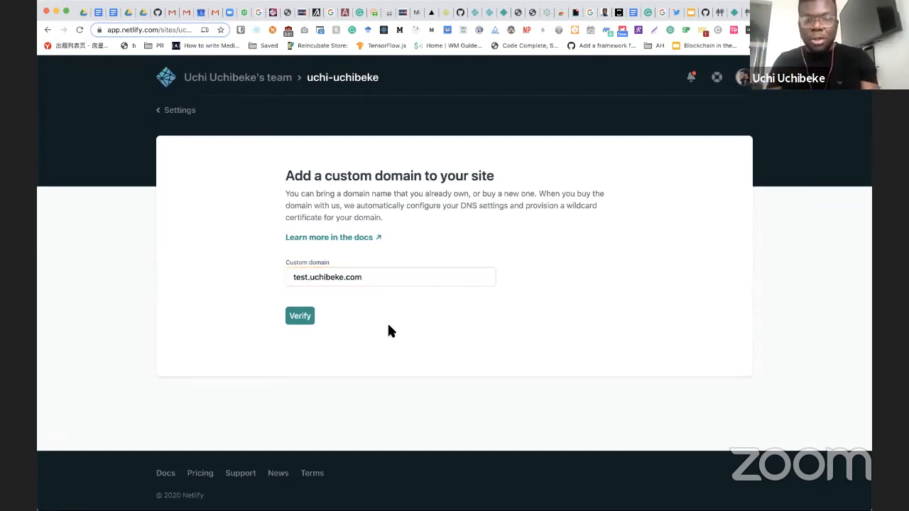
{"action": "left_click", "coordinate": [302, 323]}
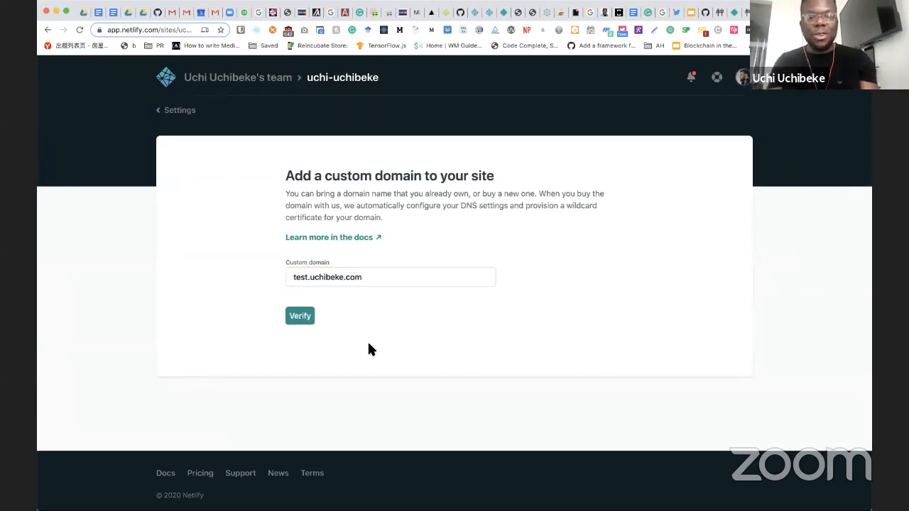
{"action": "left_click", "coordinate": [301, 323]}
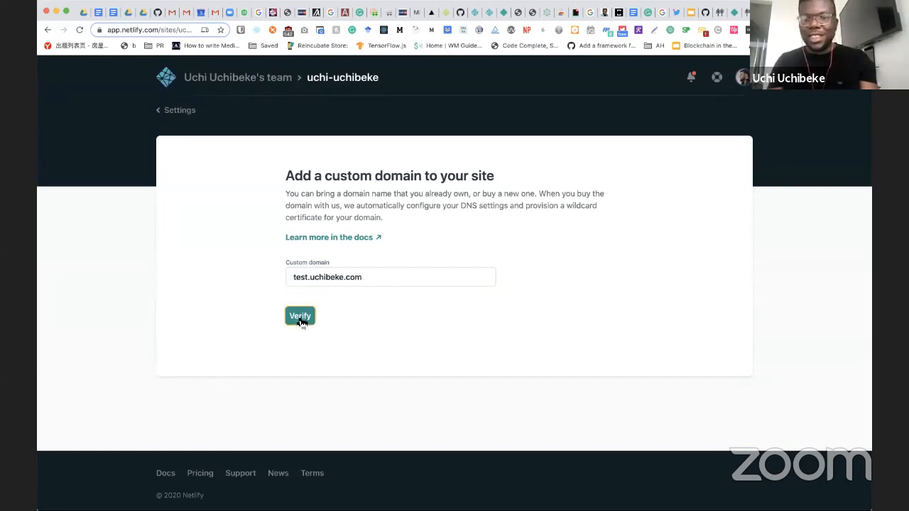
{"action": "left_click", "coordinate": [300, 321]}
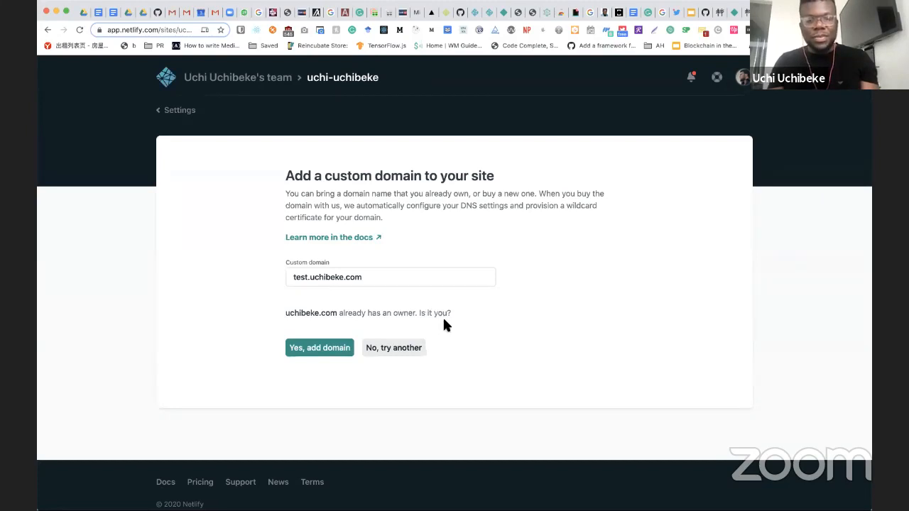
{"action": "left_click", "coordinate": [345, 277]}
{"action": "left_click", "coordinate": [291, 270], "text": "shift"}
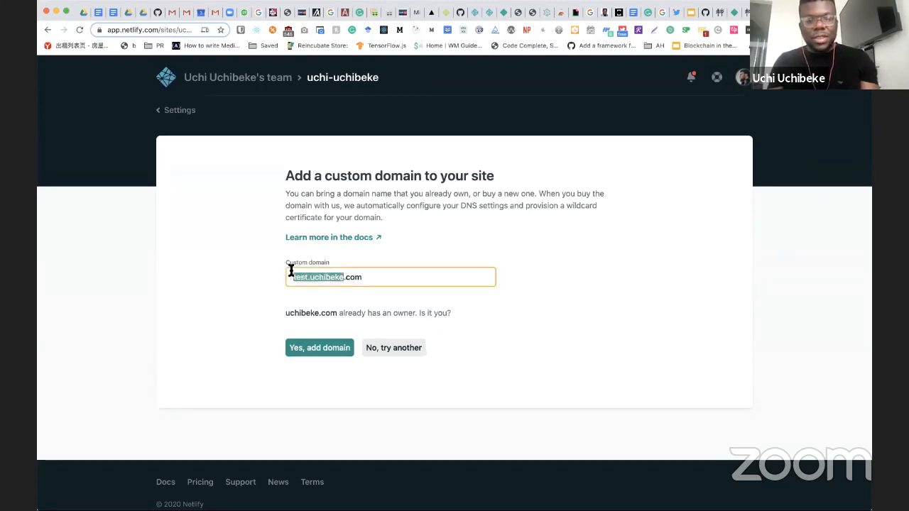
{"action": "triple_click", "coordinate": [395, 276]}
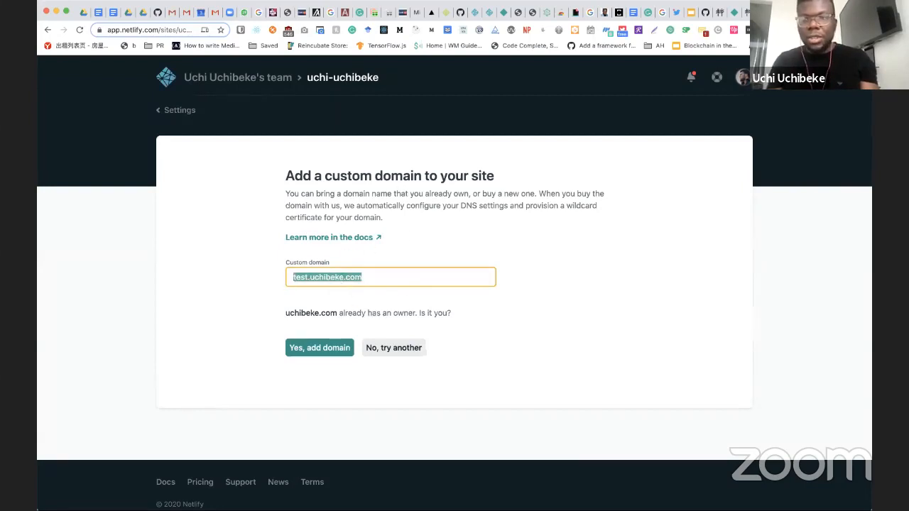
- Open the Cloudflare Workers website in a new browser tab
{"action": "key", "text": "ctrl+t"}
{"action": "type", "text": "cli"}
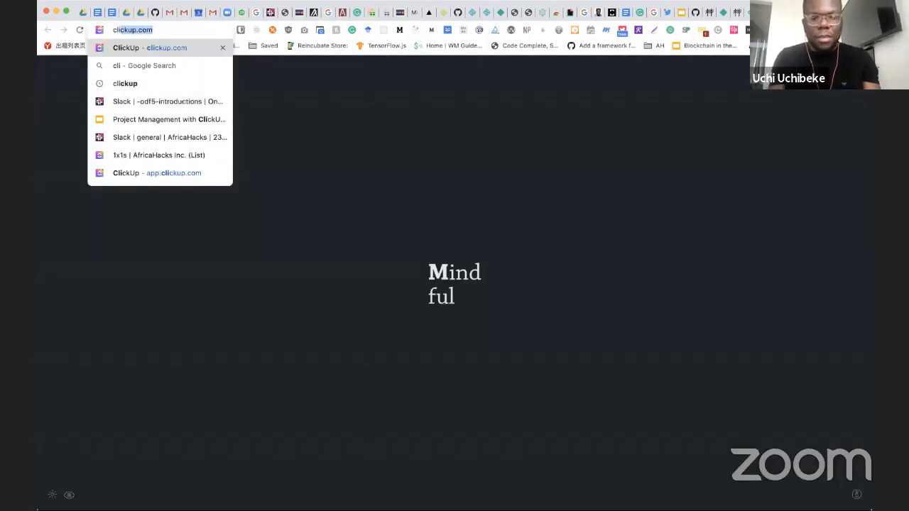
{"action": "key", "text": "BackSpace"}
{"action": "key", "text": "BackSpace"}
{"action": "type", "text": "oud"}
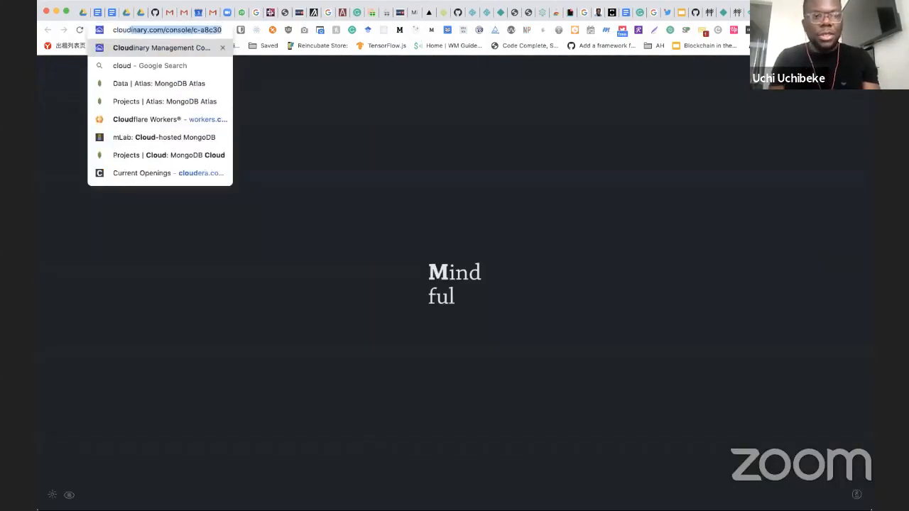
{"action": "left_click", "coordinate": [163, 117]}
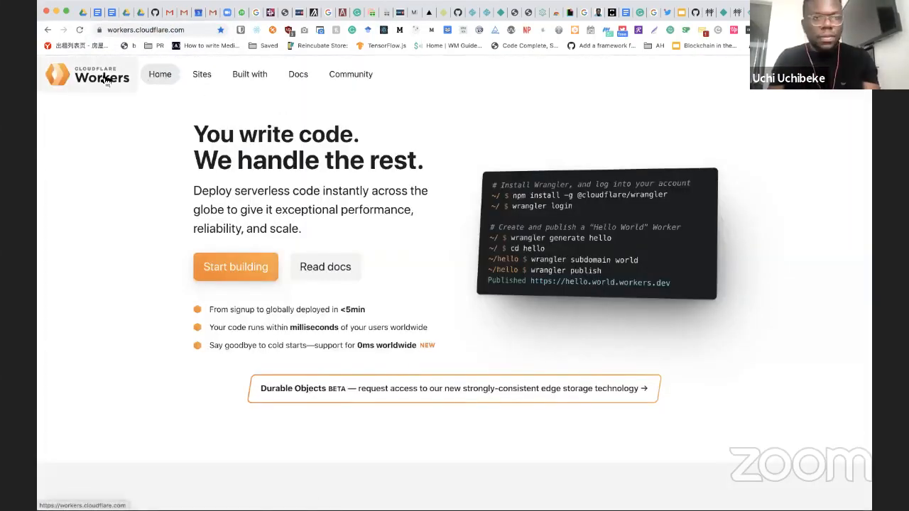
- Go to cloudflare.com, log in and look through the list of websites in the account
{"action": "left_click", "coordinate": [116, 30]}
{"action": "type", "text": "cloudflare.com"}
{"action": "key", "text": "Return"}
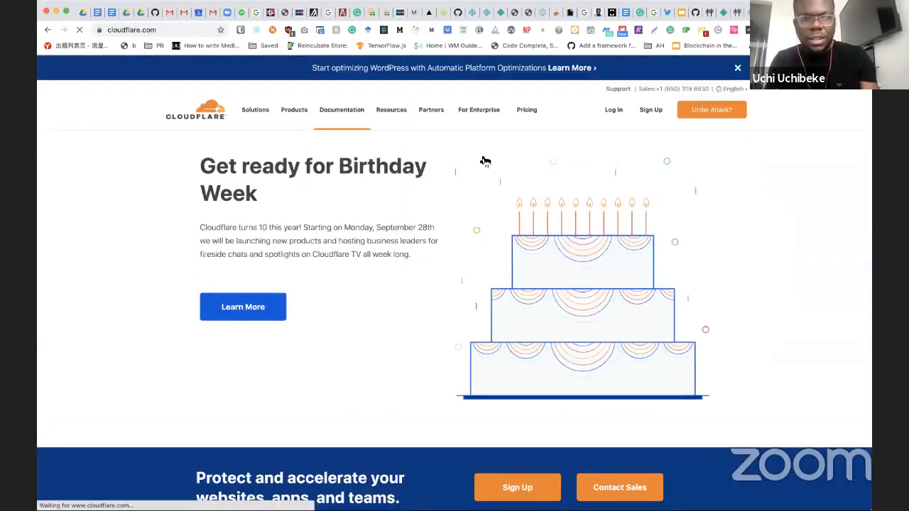
{"action": "scroll", "coordinate": [620, 155], "scroll_direction": "down", "scroll_amount": 1}
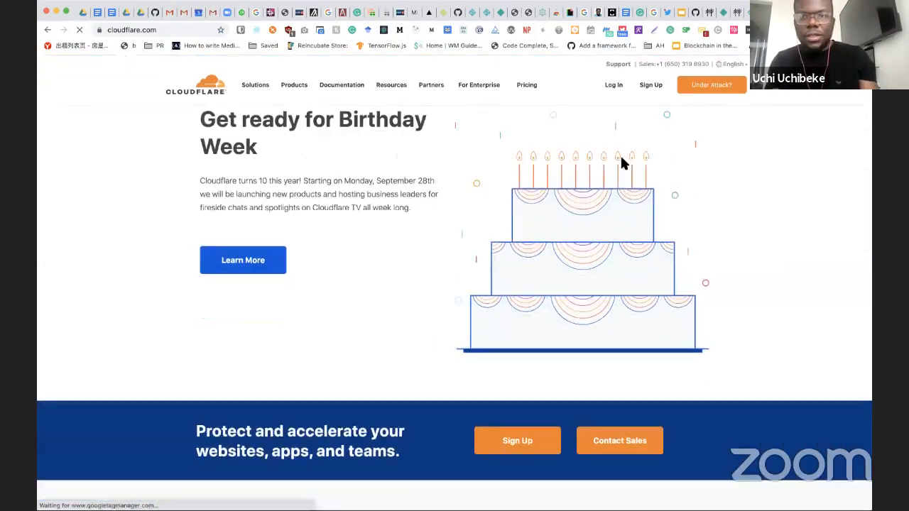
{"action": "left_click", "coordinate": [613, 86]}
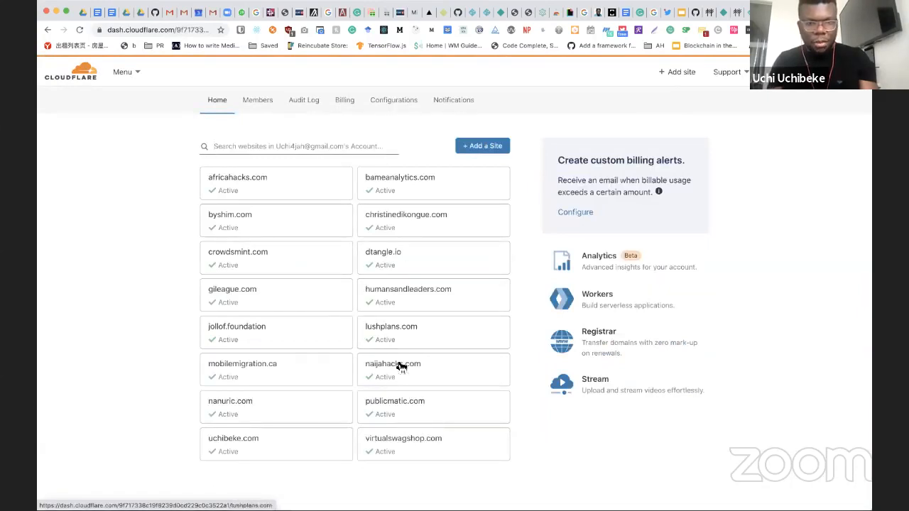
{"action": "scroll", "coordinate": [403, 358], "scroll_direction": "down", "scroll_amount": 3}
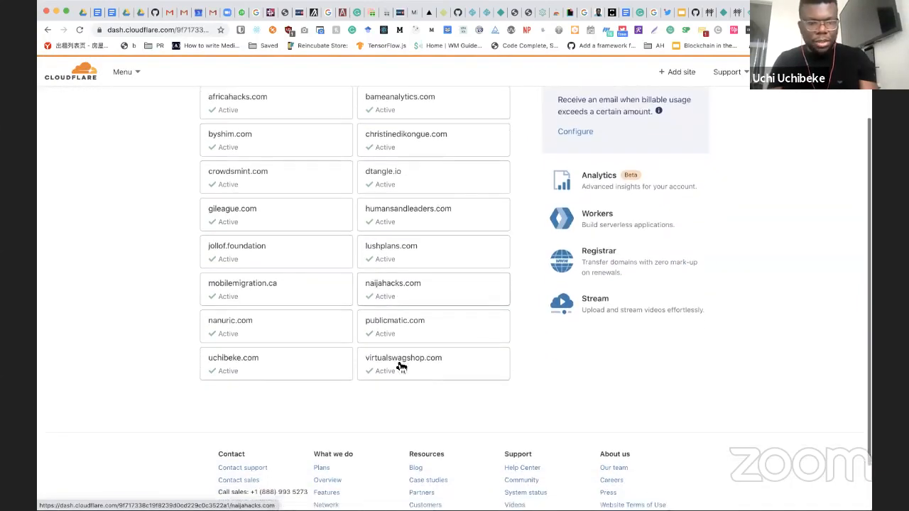
{"action": "scroll", "coordinate": [375, 356], "scroll_direction": "up", "scroll_amount": 1}
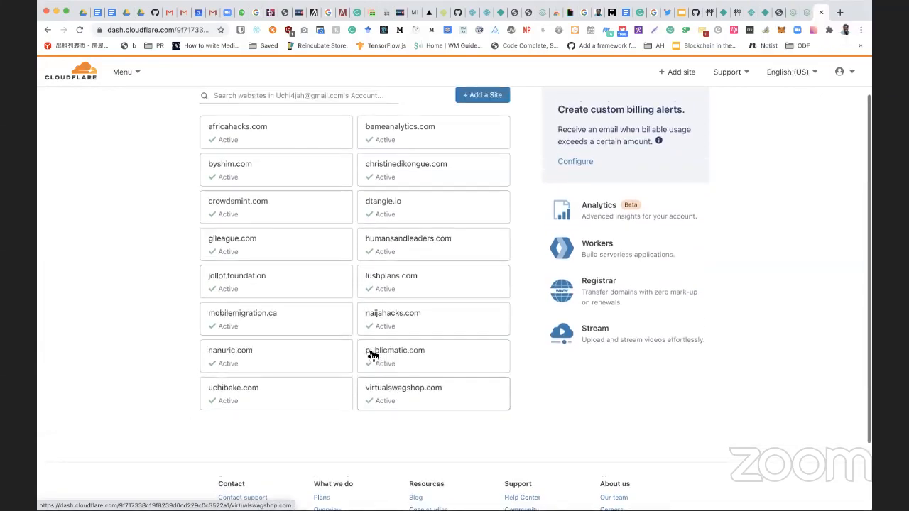
{"action": "scroll", "coordinate": [372, 355], "scroll_direction": "up", "scroll_amount": 2}
{"action": "scroll", "coordinate": [402, 178], "scroll_direction": "down", "scroll_amount": 3}
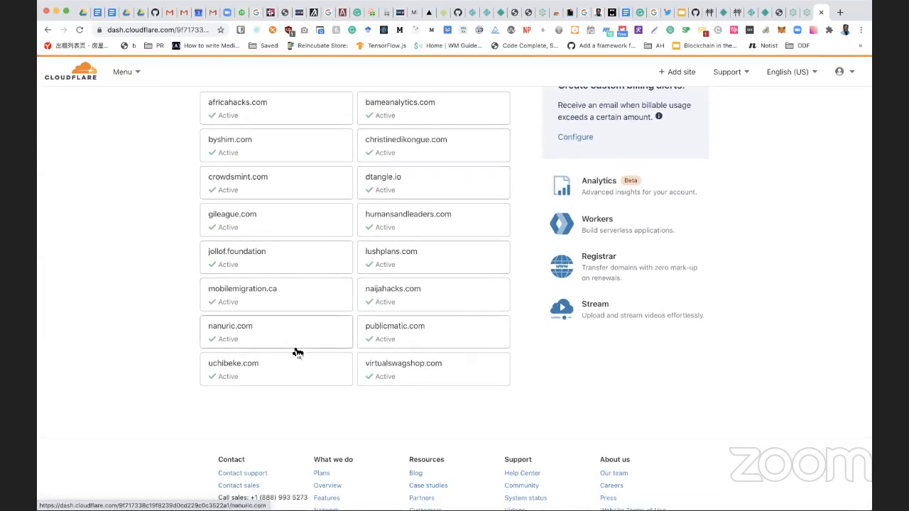
{"action": "scroll", "coordinate": [298, 353], "scroll_direction": "up", "scroll_amount": 2}
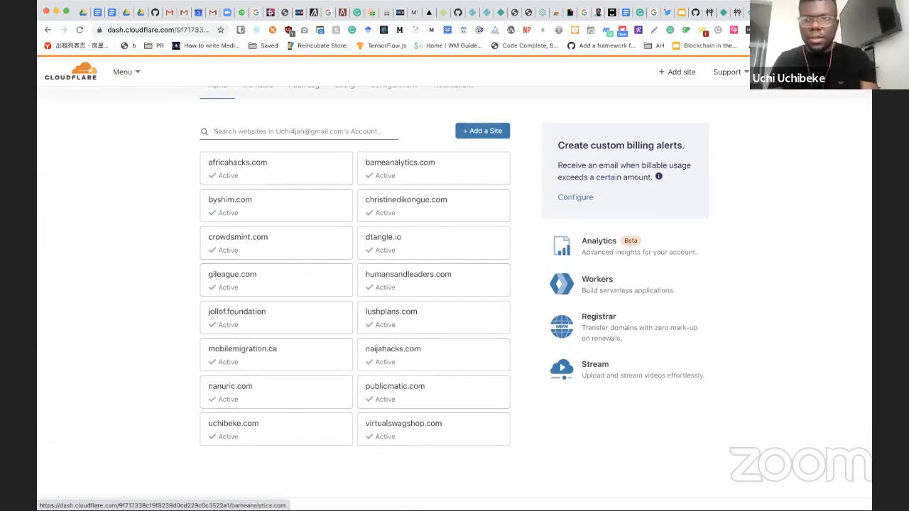
- Open the Namecheap website in a new browser tab
{"action": "key", "text": "super+t"}
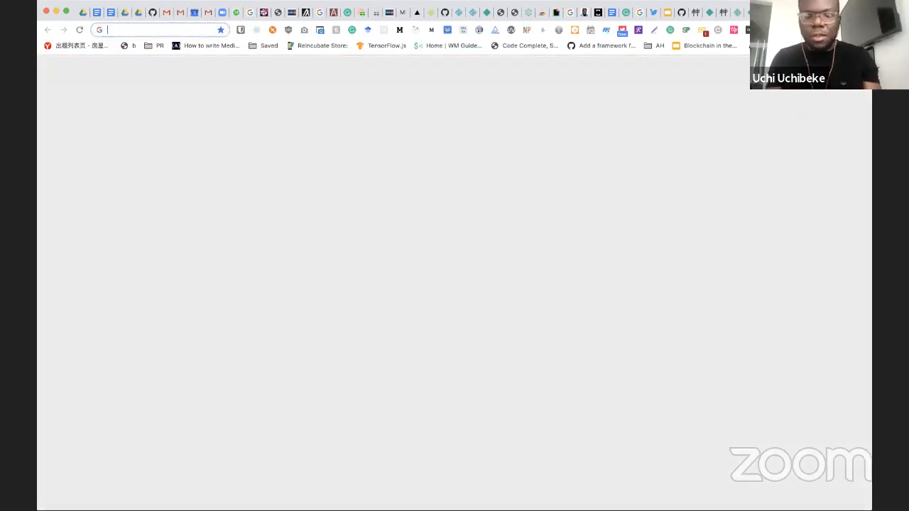
{"action": "type", "text": "name"}
{"action": "key", "text": "Return"}
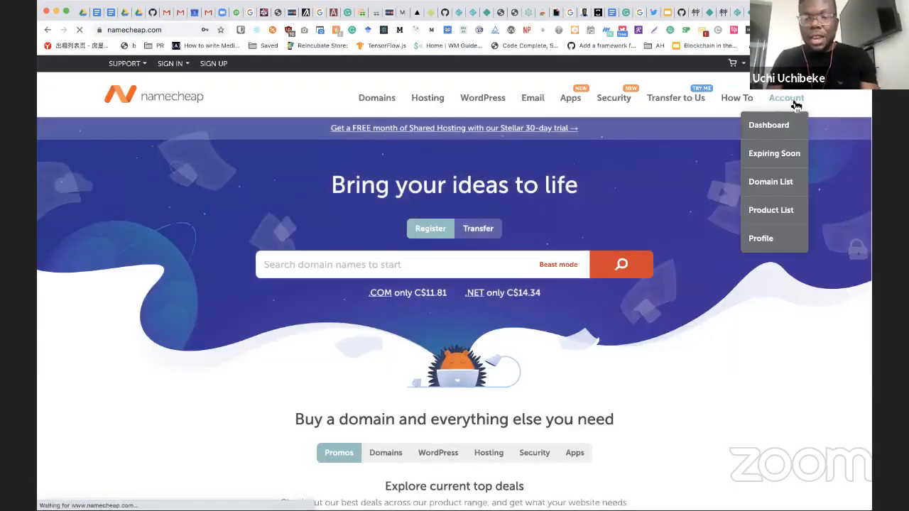
- Log in to the Namecheap account with the saved username and password, and submit the OTP code
{"action": "left_click", "coordinate": [796, 104]}
{"action": "left_click", "coordinate": [444, 222]}
{"action": "left_click", "coordinate": [432, 245]}
{"action": "left_click", "coordinate": [430, 261]}
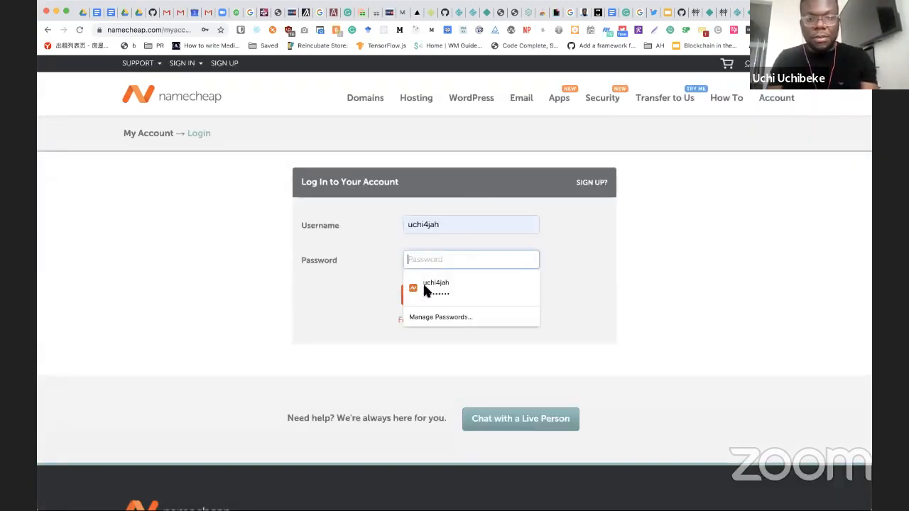
{"action": "left_click", "coordinate": [426, 287]}
{"action": "left_click", "coordinate": [416, 299]}
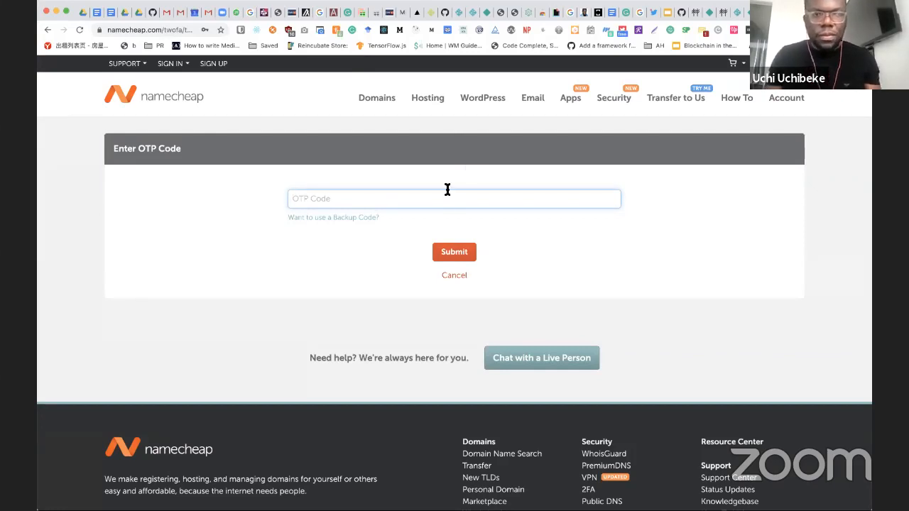
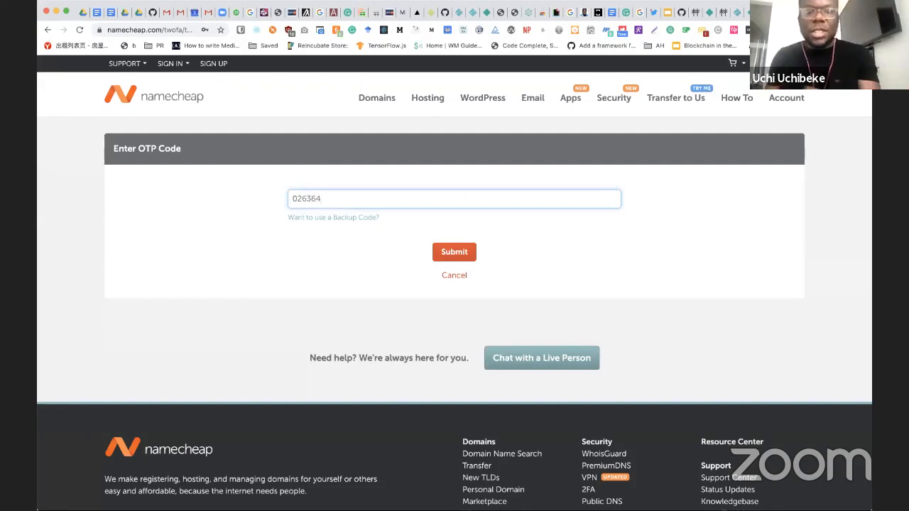
{"action": "key", "text": "Return"}
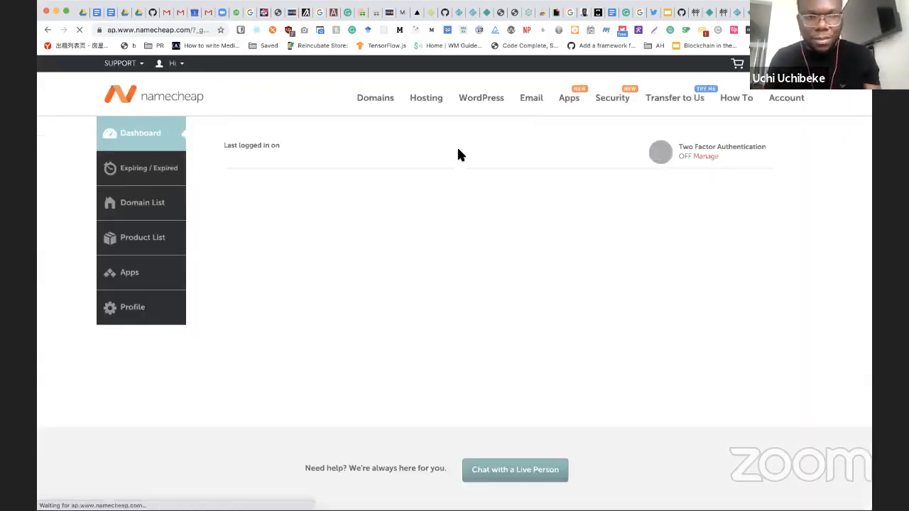
- Open the full domain list in Namecheap and copy the domain name afrihacks.xyz
{"action": "scroll", "coordinate": [382, 215], "scroll_direction": "down", "scroll_amount": 4}
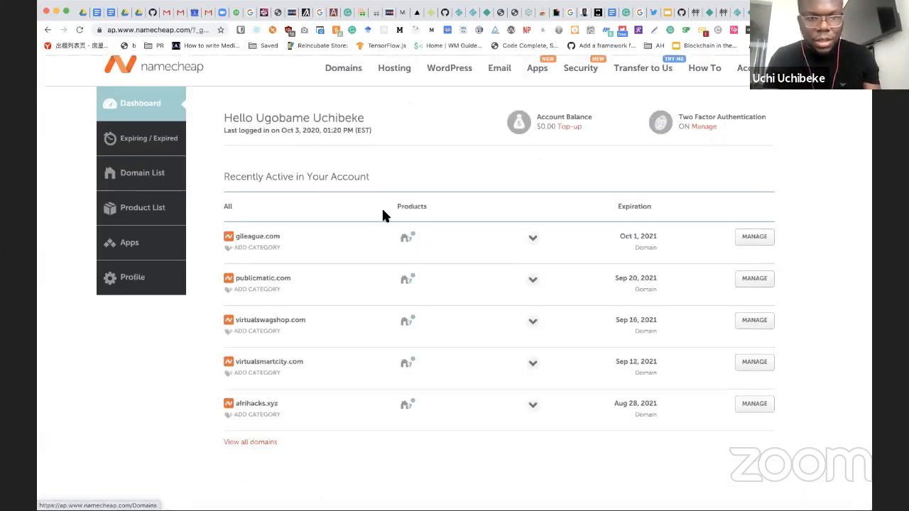
{"action": "left_click", "coordinate": [247, 330]}
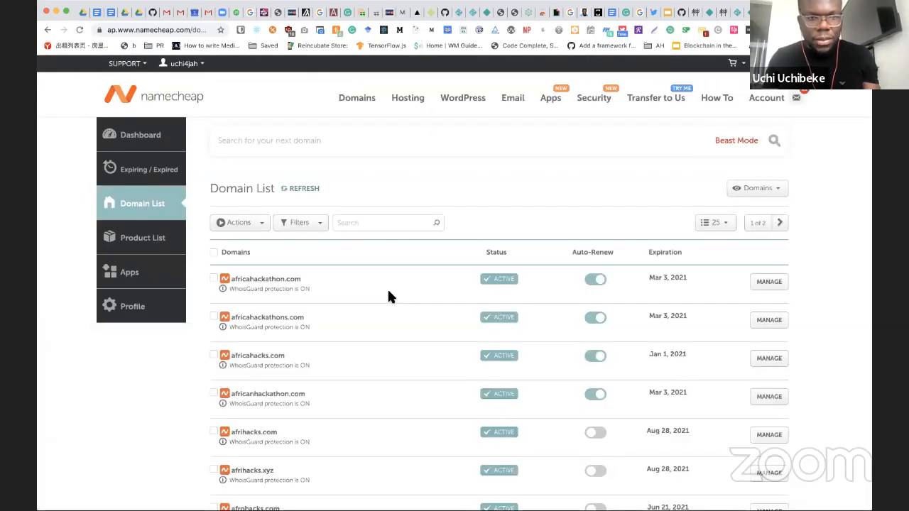
{"action": "scroll", "coordinate": [388, 291], "scroll_direction": "down", "scroll_amount": 5}
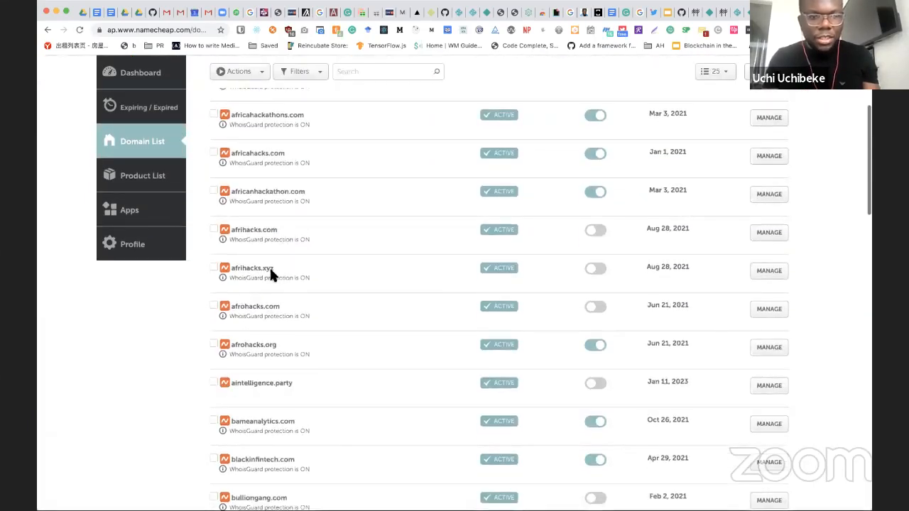
{"action": "left_click_drag", "start_coordinate": [279, 271], "coordinate": [233, 270]}
{"action": "key", "text": "super+c"}
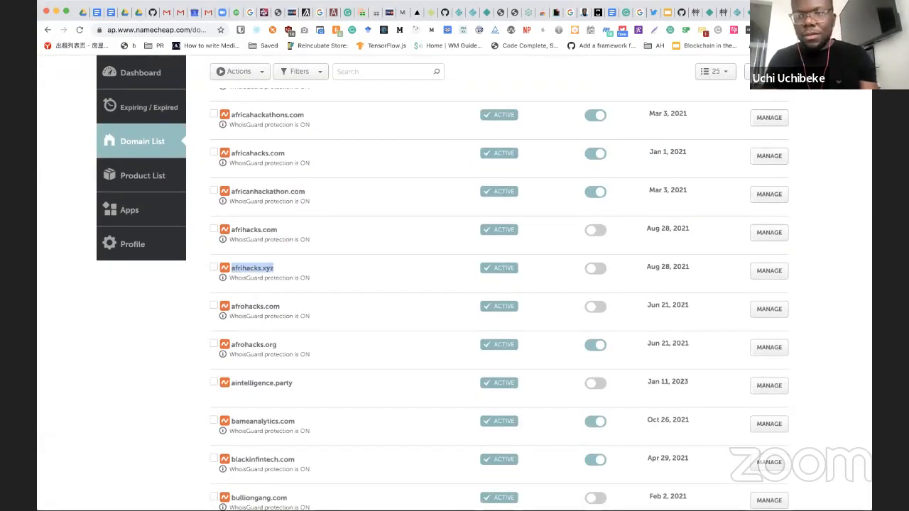
- Switch to Netlify's custom domain form, replace the entered domain with afrihacks.xyz, and verify and add it to the site
{"action": "left_click", "coordinate": [803, 12]}
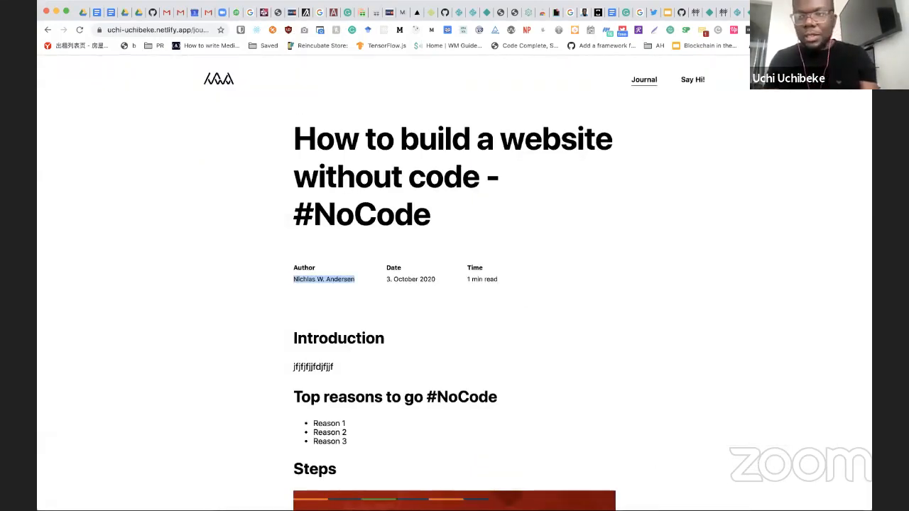
{"action": "key", "text": "ctrl+Tab"}
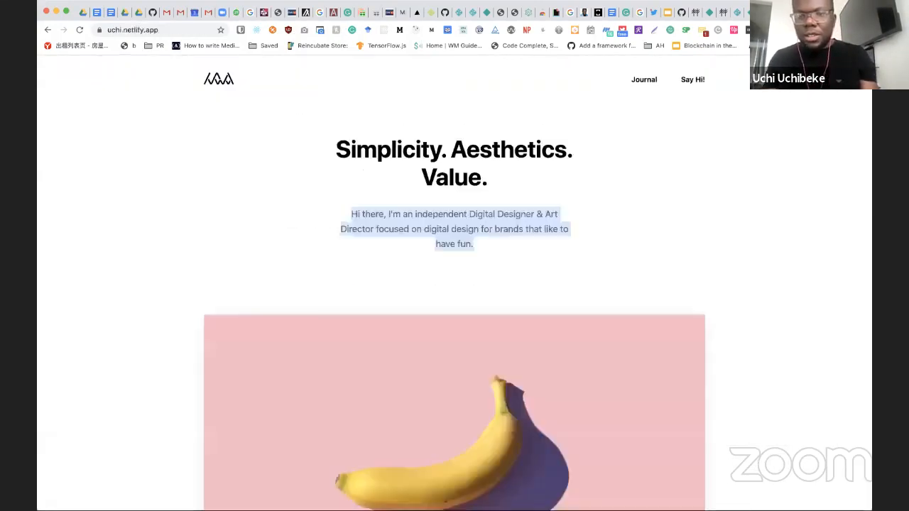
{"action": "left_click", "coordinate": [749, 15]}
{"action": "double_click", "coordinate": [401, 278]}
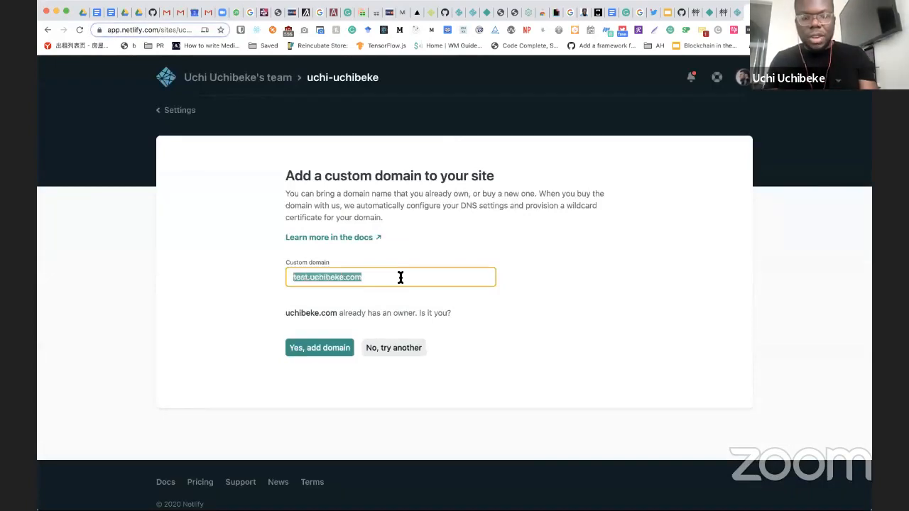
{"action": "key", "text": "super+v"}
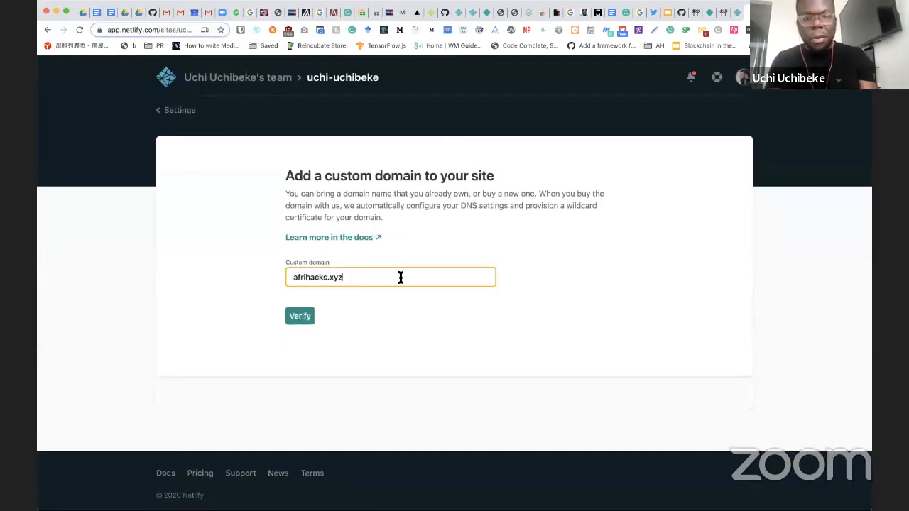
{"action": "left_click", "coordinate": [300, 317]}
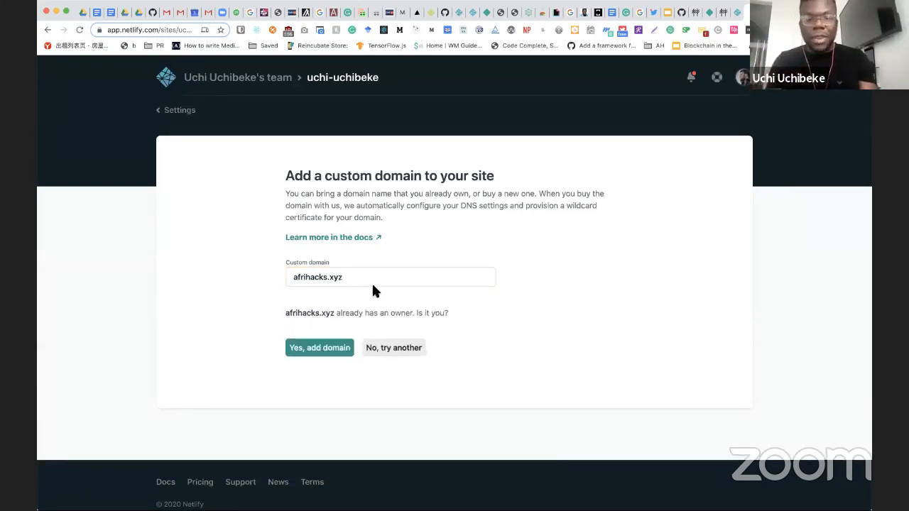
{"action": "left_click", "coordinate": [316, 349]}
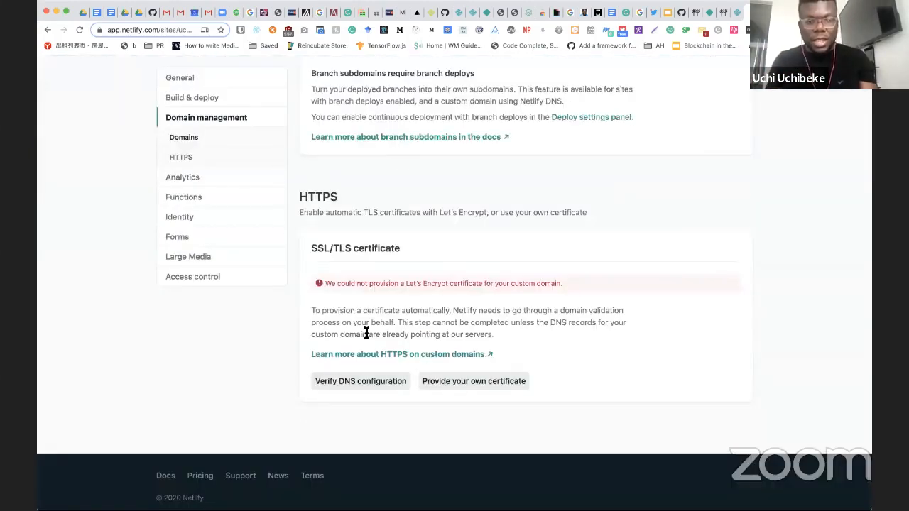
- Verify the DNS configuration for the custom domain in the SSL/TLS certificate settings
{"action": "left_click", "coordinate": [372, 384]}
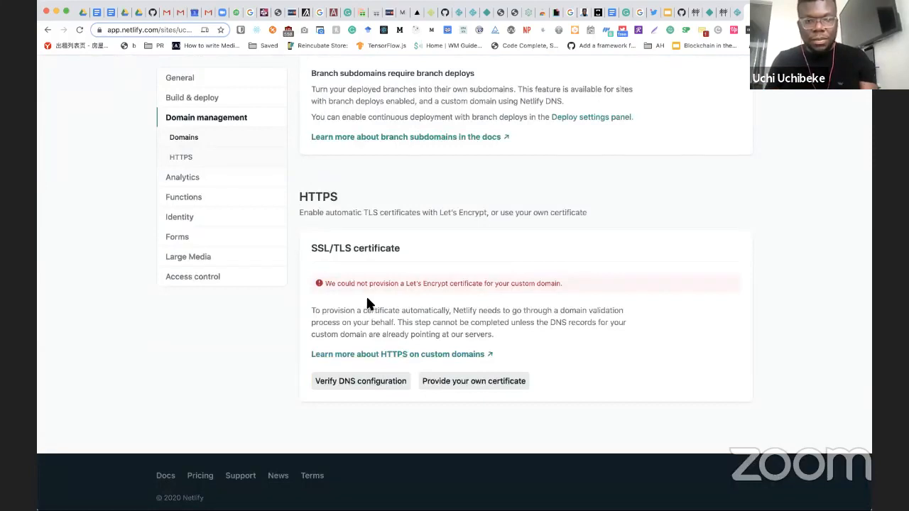
{"action": "left_click", "coordinate": [341, 388]}
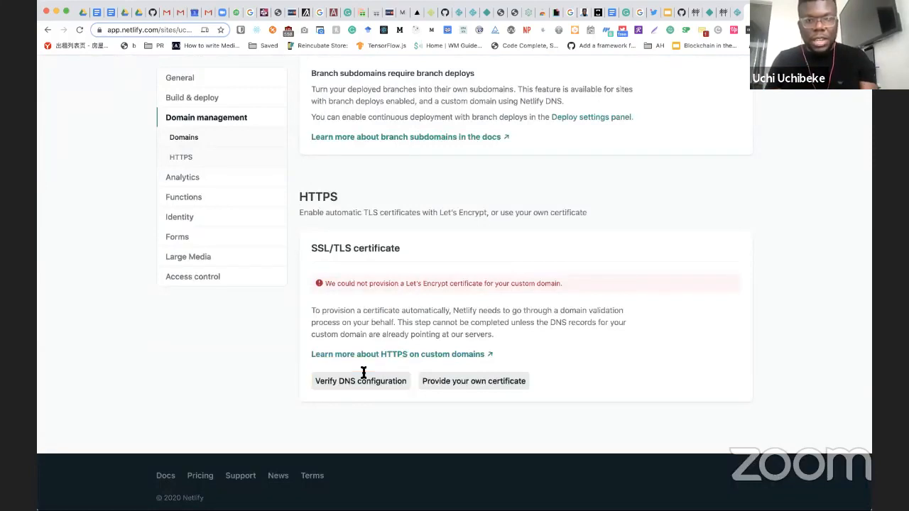
{"action": "scroll", "coordinate": [406, 336], "scroll_direction": "up", "scroll_amount": 3}
{"action": "scroll", "coordinate": [406, 336], "scroll_direction": "down", "scroll_amount": 1}
{"action": "scroll", "coordinate": [406, 338], "scroll_direction": "down", "scroll_amount": 1}
{"action": "scroll", "coordinate": [406, 338], "scroll_direction": "up", "scroll_amount": 3}
{"action": "scroll", "coordinate": [406, 338], "scroll_direction": "down", "scroll_amount": 10}
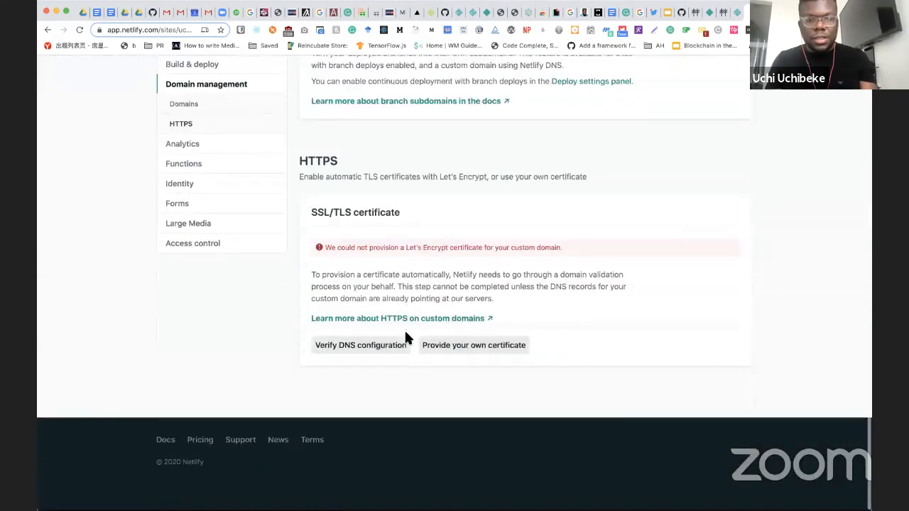
{"action": "left_click", "coordinate": [354, 382]}
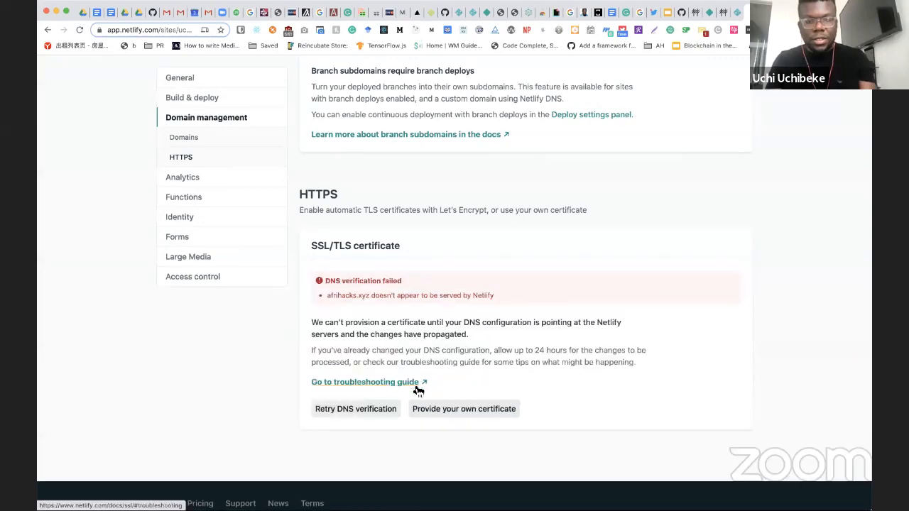
- Review the site's custom domains, open the primary domain afrihacks.xyz for editing and save it
{"action": "scroll", "coordinate": [430, 385], "scroll_direction": "up", "scroll_amount": 7}
{"action": "scroll", "coordinate": [427, 385], "scroll_direction": "down", "scroll_amount": 1}
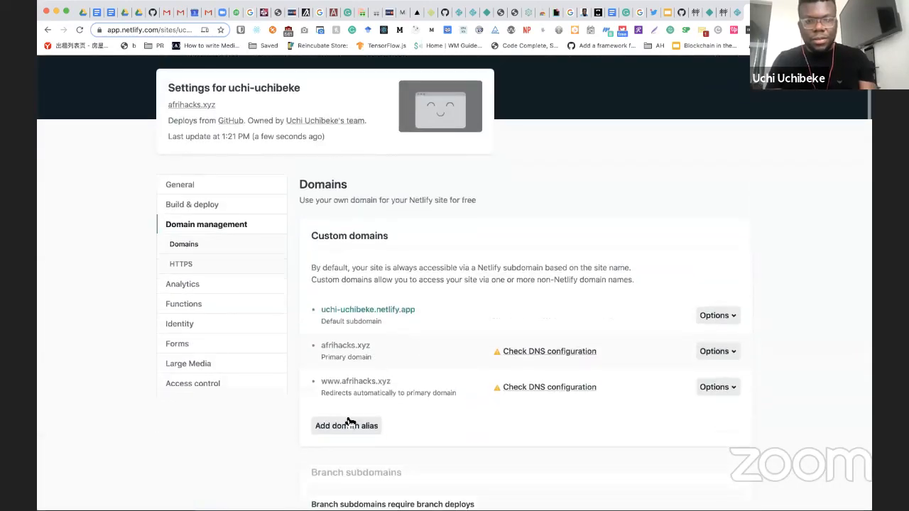
{"action": "scroll", "coordinate": [426, 284], "scroll_direction": "down", "scroll_amount": 2}
{"action": "scroll", "coordinate": [444, 240], "scroll_direction": "down", "scroll_amount": 3}
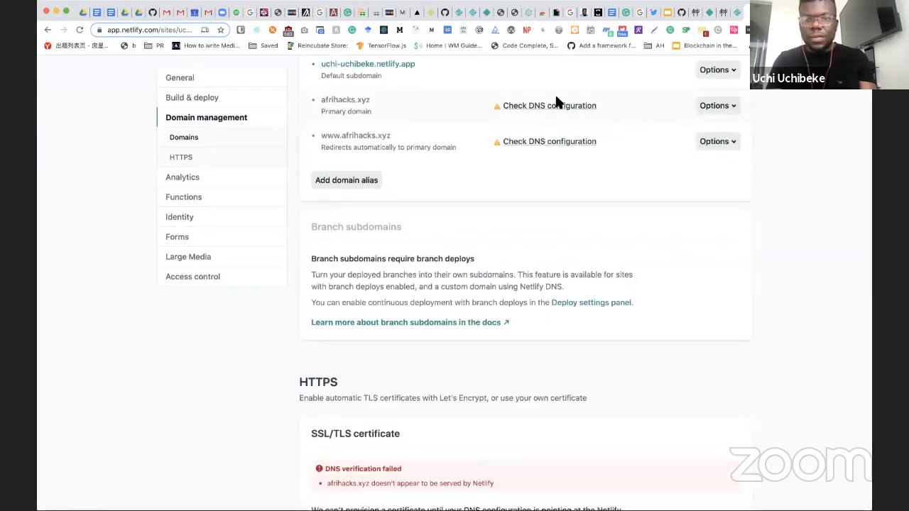
{"action": "scroll", "coordinate": [698, 132], "scroll_direction": "up", "scroll_amount": 1}
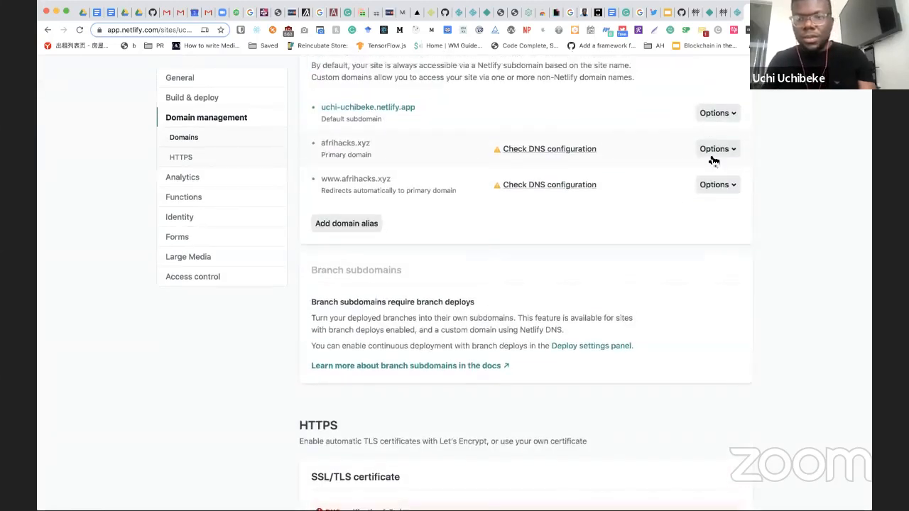
{"action": "left_click", "coordinate": [715, 155]}
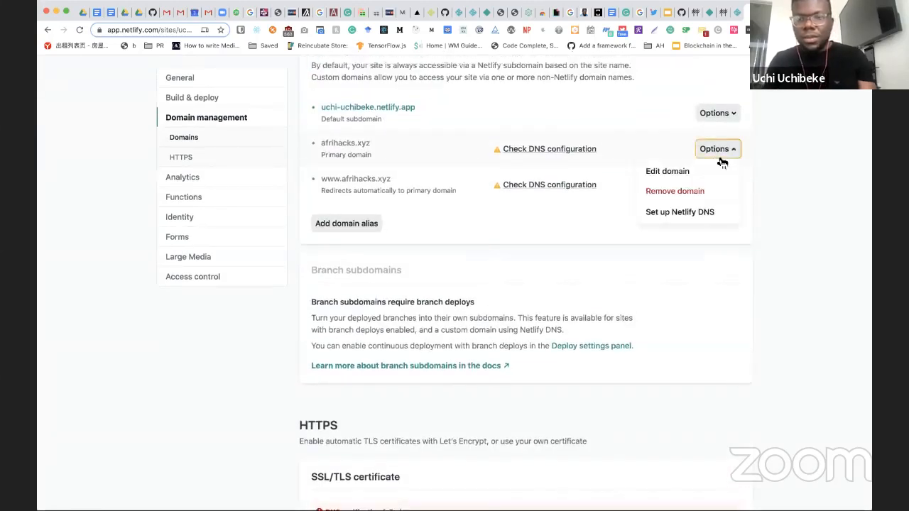
{"action": "left_click", "coordinate": [668, 171]}
{"action": "left_click", "coordinate": [332, 321]}
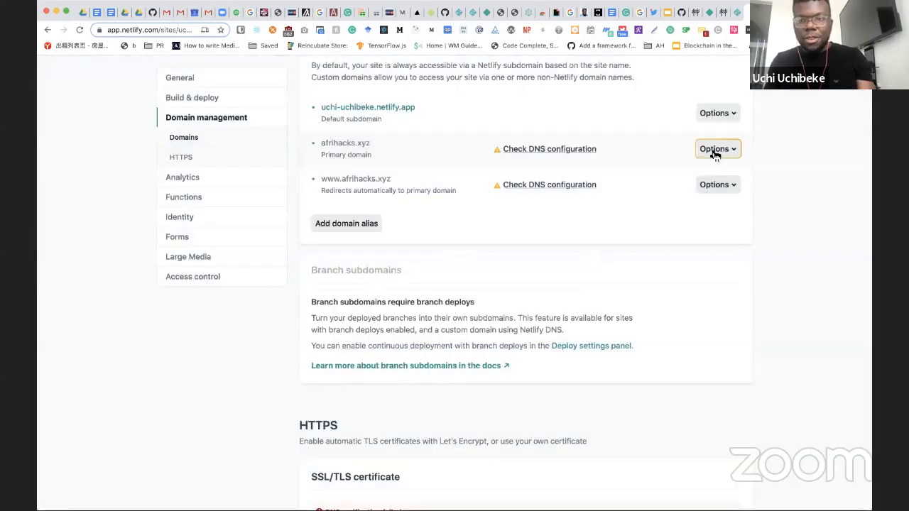
- Start the Netlify DNS setup for the primary domain afrihacks.xyz and verify the domain
{"action": "left_click", "coordinate": [715, 150]}
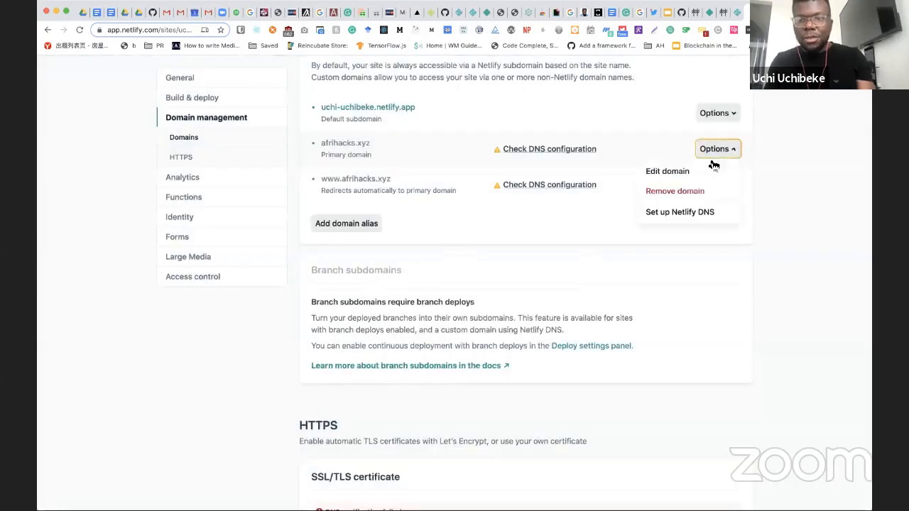
{"action": "left_click", "coordinate": [671, 212]}
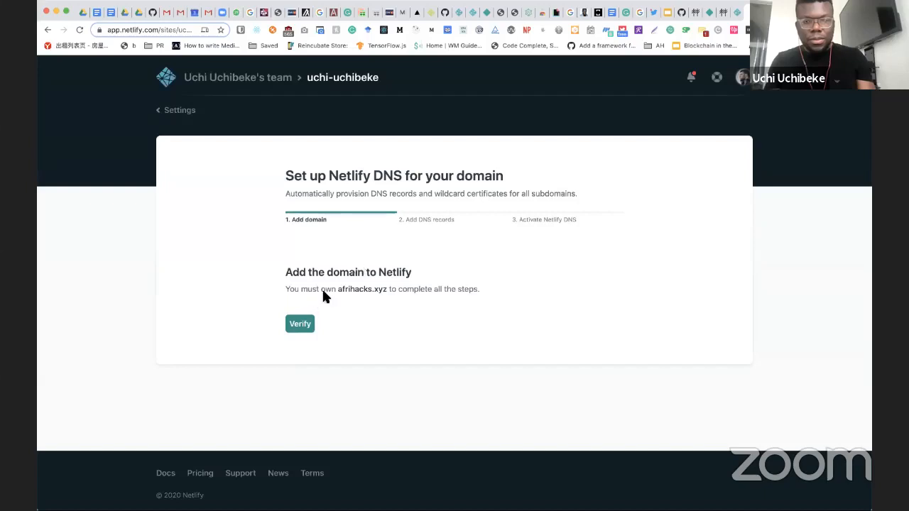
{"action": "left_click", "coordinate": [300, 321]}
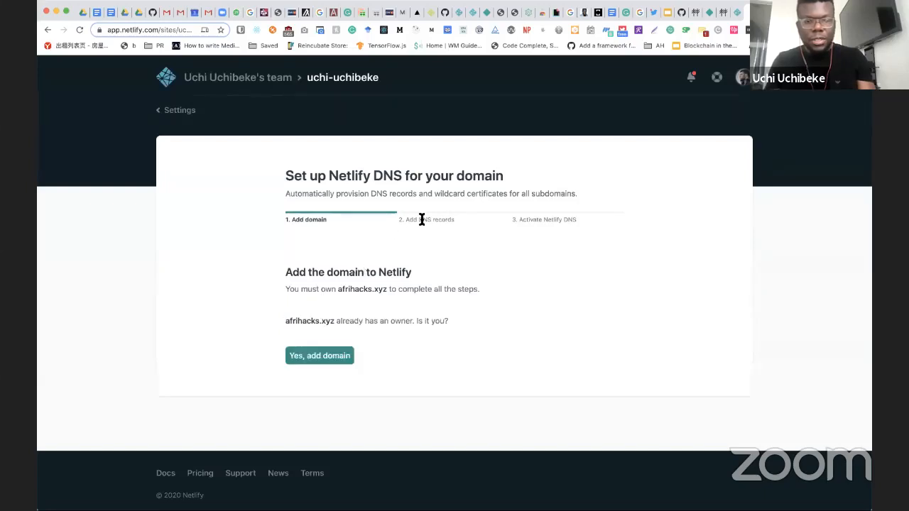
- Add afrihacks.xyz to Netlify DNS, continue without any extra DNS records, and highlight the four nameservers to set at the domain provider
{"action": "left_click", "coordinate": [325, 357]}
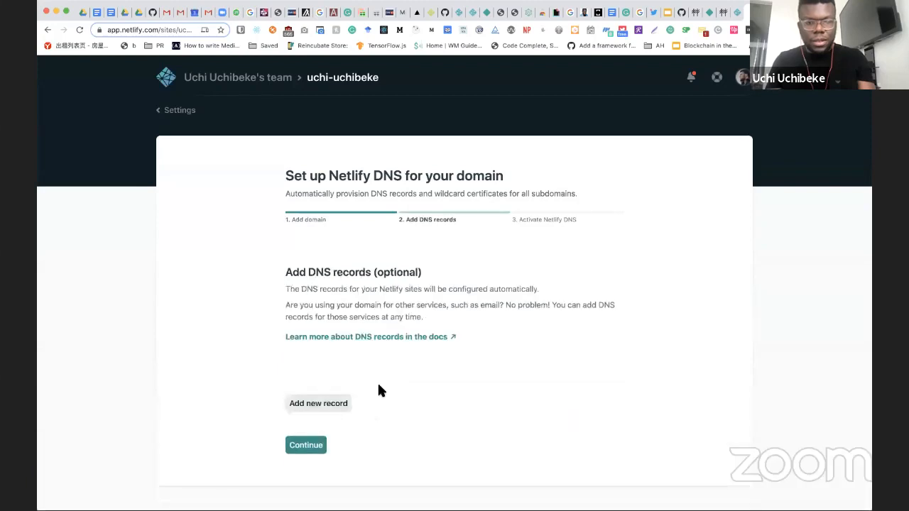
{"action": "scroll", "coordinate": [377, 381], "scroll_direction": "down", "scroll_amount": 2}
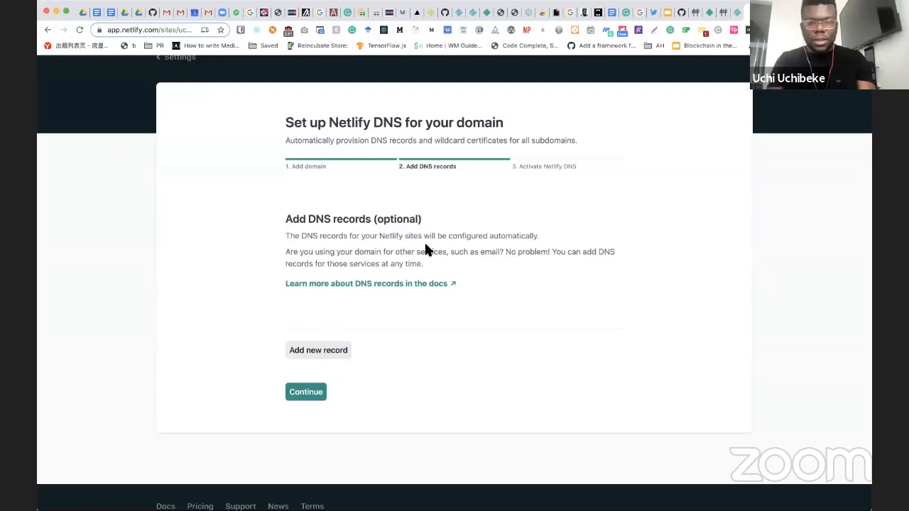
{"action": "left_click", "coordinate": [322, 359]}
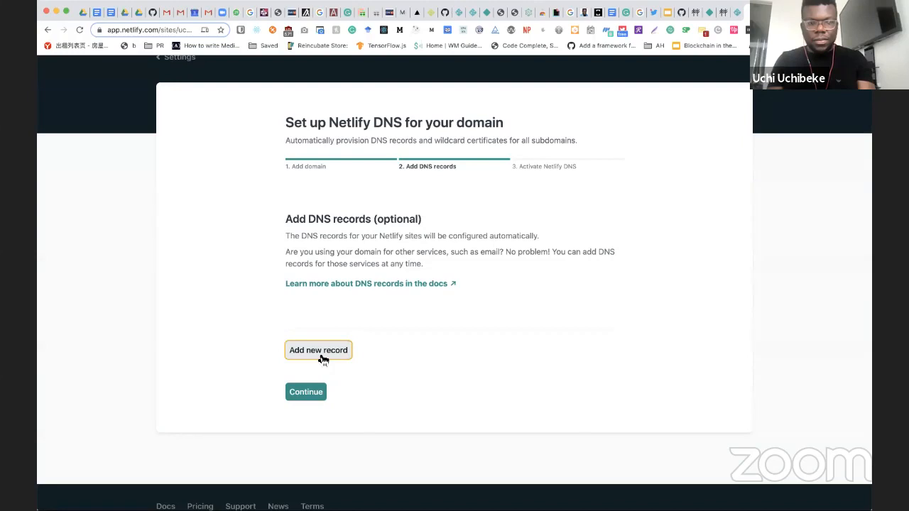
{"action": "left_click", "coordinate": [307, 395]}
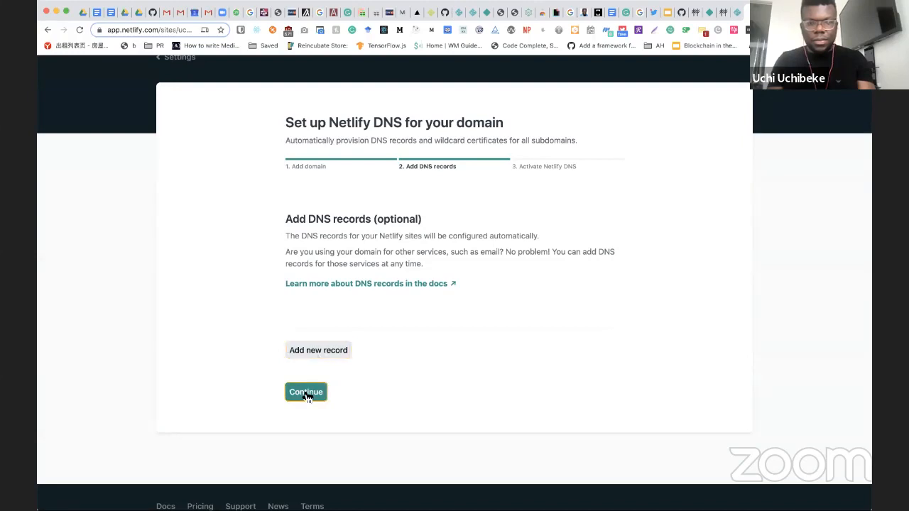
{"action": "left_click", "coordinate": [306, 395]}
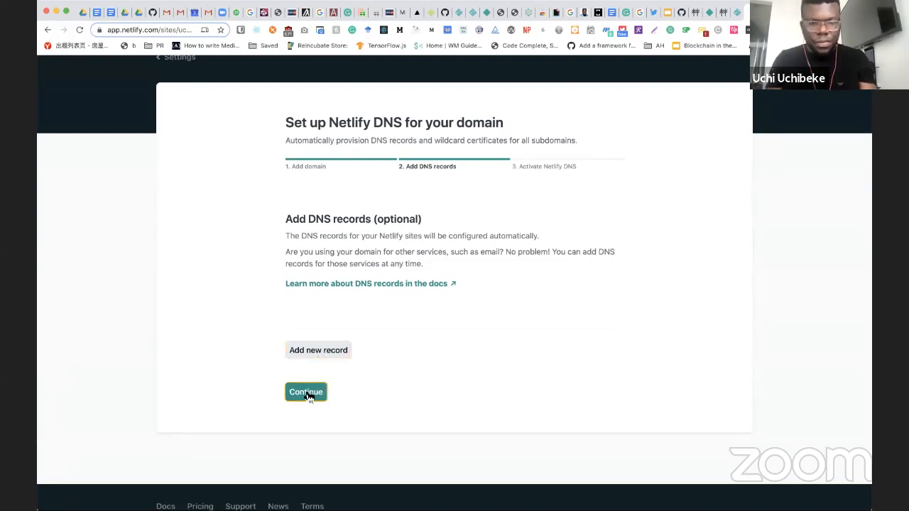
{"action": "scroll", "coordinate": [441, 310], "scroll_direction": "down", "scroll_amount": 2}
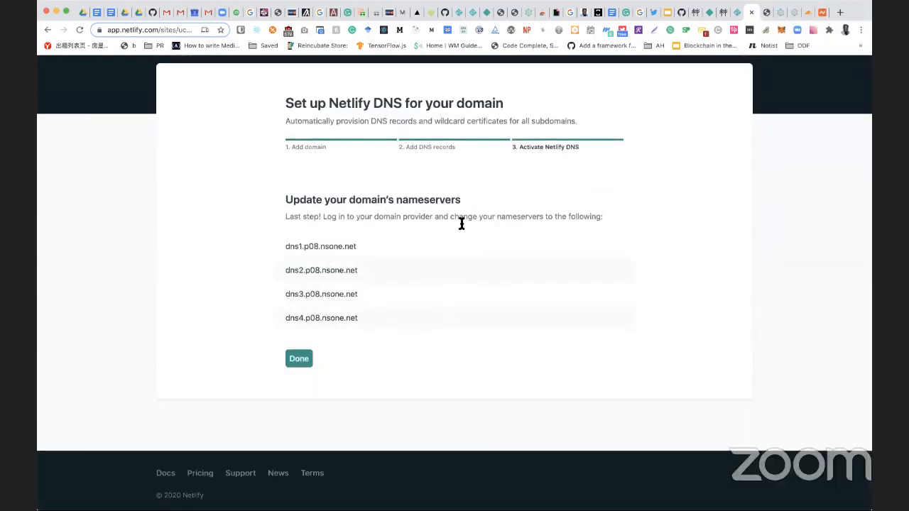
{"action": "left_click_drag", "start_coordinate": [390, 317], "coordinate": [273, 219]}
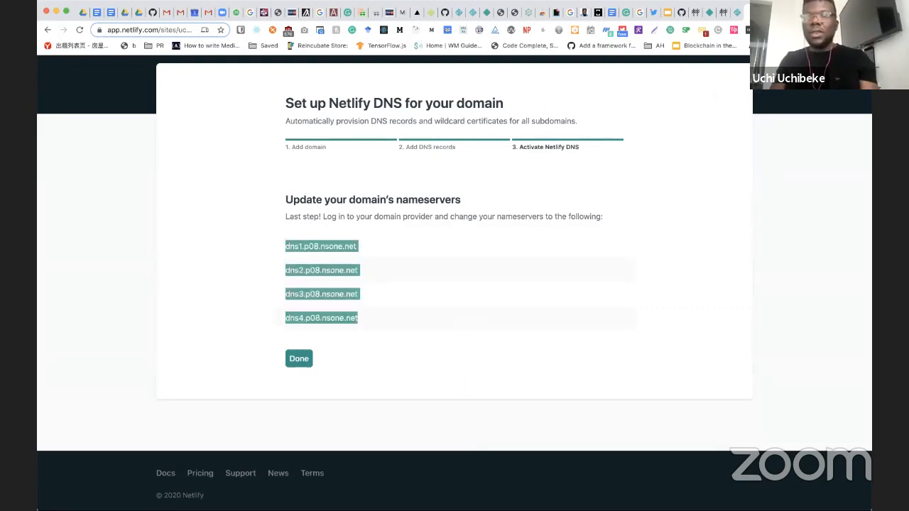
- Switch to Namecheap, open the management page for afrihacks.xyz, and set its nameservers to Custom DNS with four nameserver entries
{"action": "left_click", "coordinate": [767, 12]}
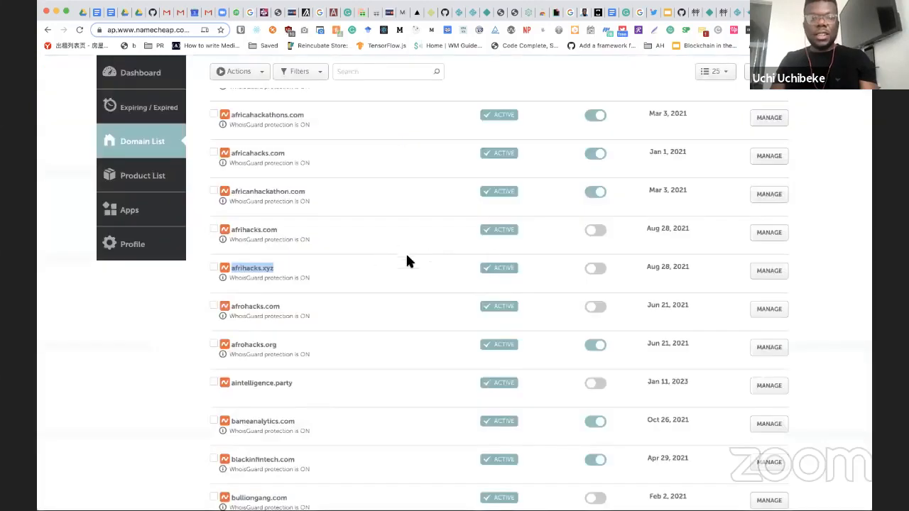
{"action": "left_click", "coordinate": [765, 273]}
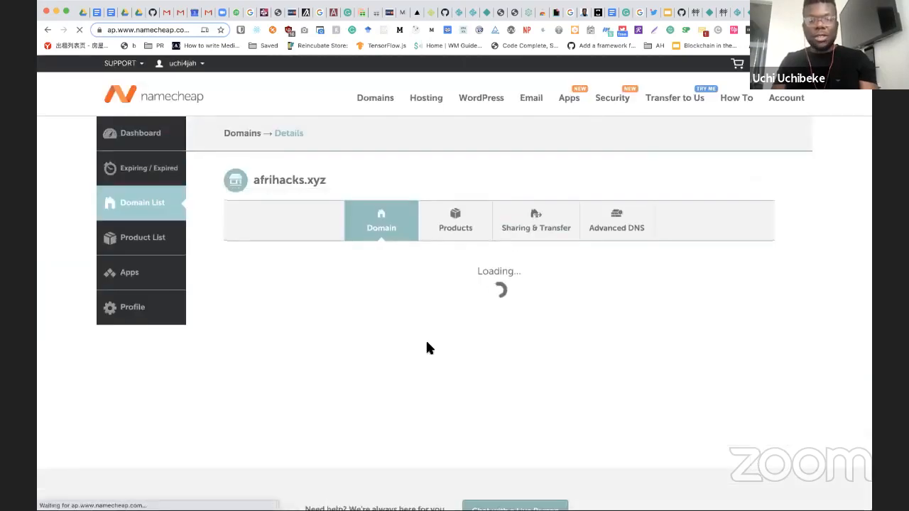
{"action": "scroll", "coordinate": [427, 347], "scroll_direction": "down", "scroll_amount": 4}
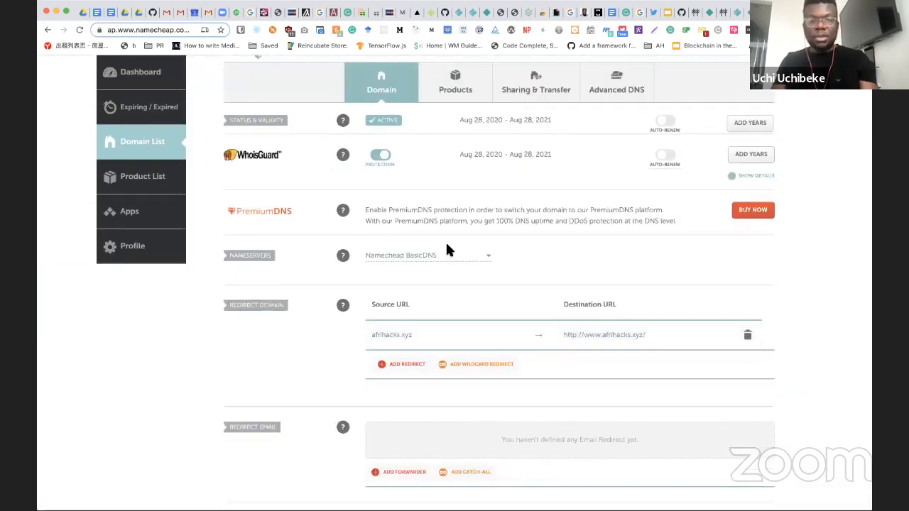
{"action": "left_click", "coordinate": [444, 253]}
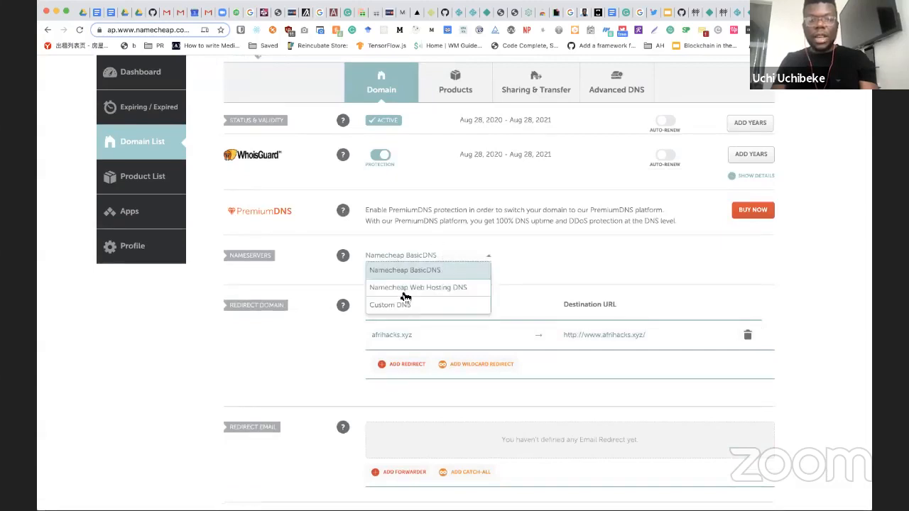
{"action": "left_click", "coordinate": [402, 313]}
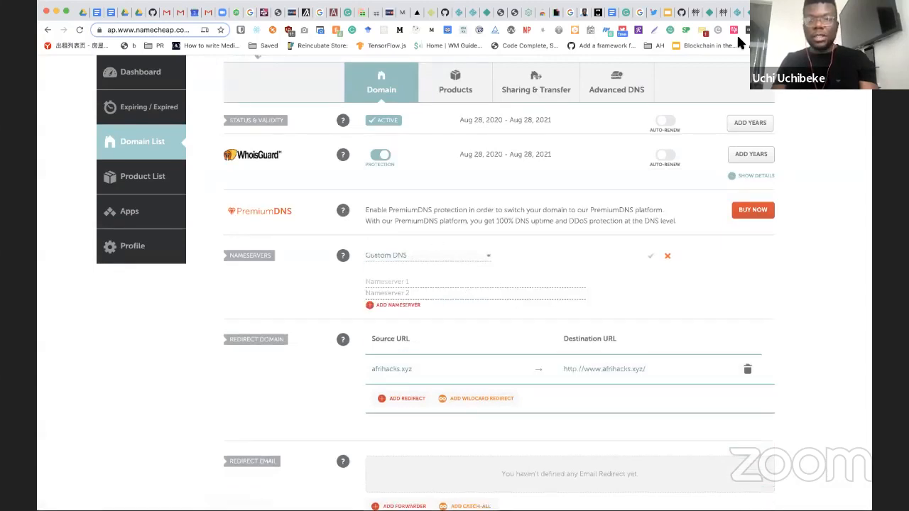
{"action": "left_click", "coordinate": [387, 305]}
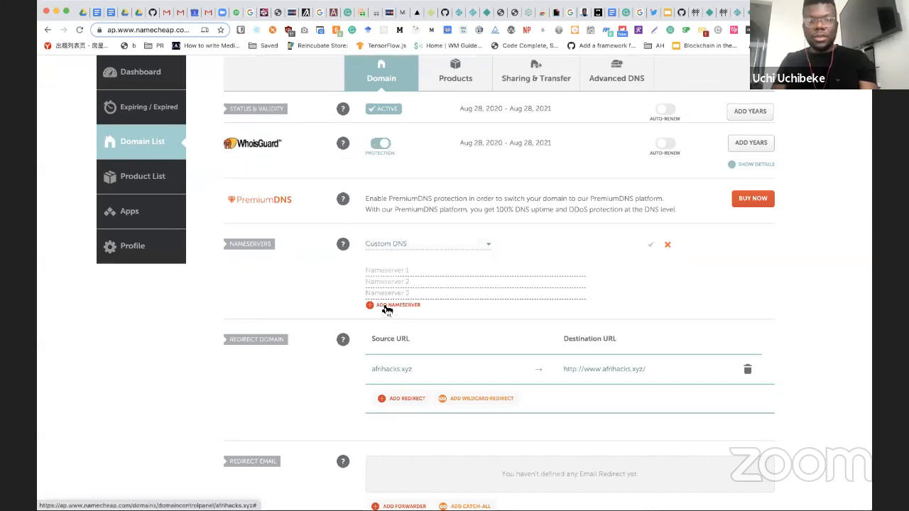
{"action": "left_click", "coordinate": [384, 305]}
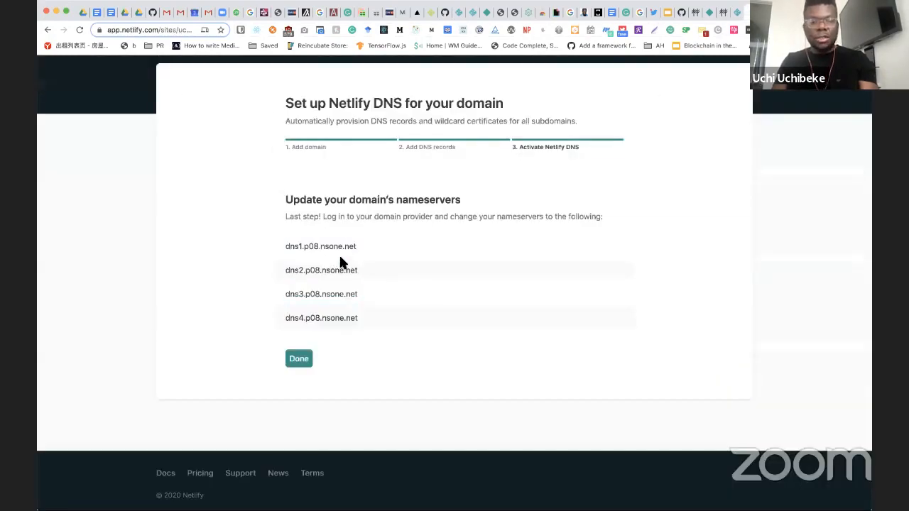
- Copy dns1.p08.nsone.net from Netlify's nameserver list into Nameserver 1 for afrihacks.xyz in Namecheap
{"action": "left_click", "coordinate": [339, 259]}
{"action": "left_click", "coordinate": [319, 249]}
{"action": "key", "text": "super+c"}
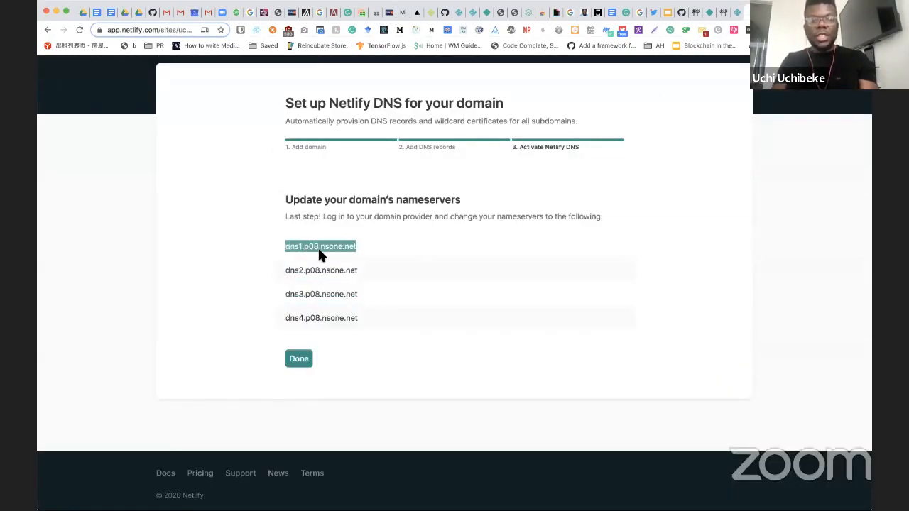
{"action": "left_click", "coordinate": [758, 12]}
{"action": "left_click", "coordinate": [424, 260]}
{"action": "key", "text": "super+v"}
- Copy dns2.p08.nsone.net from Netlify's nameserver list into Nameserver 2 in Namecheap
{"action": "left_click", "coordinate": [753, 12]}
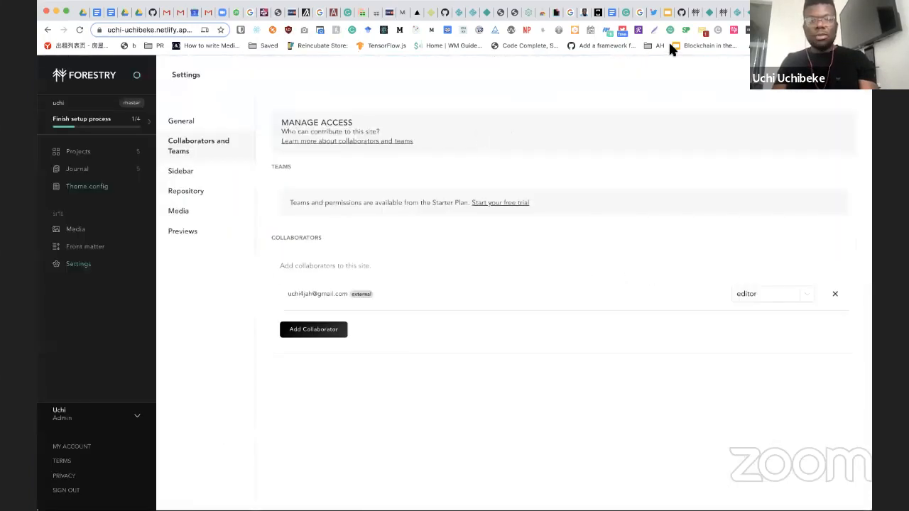
{"action": "left_click", "coordinate": [746, 14]}
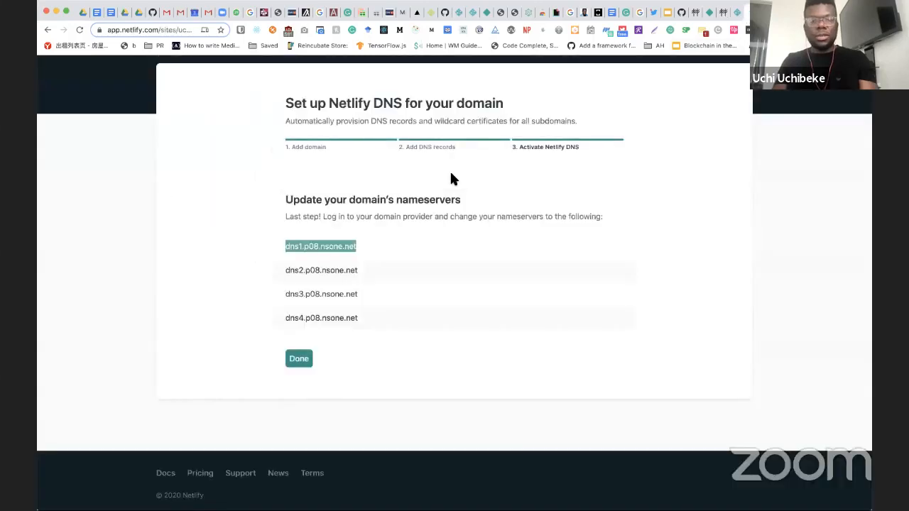
{"action": "double_click", "coordinate": [332, 271]}
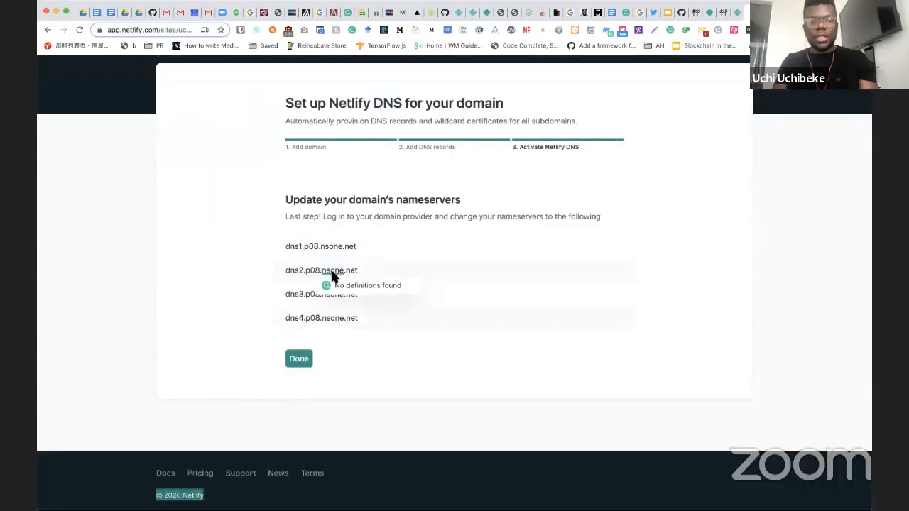
{"action": "triple_click", "coordinate": [332, 270]}
{"action": "key", "text": "super+c"}
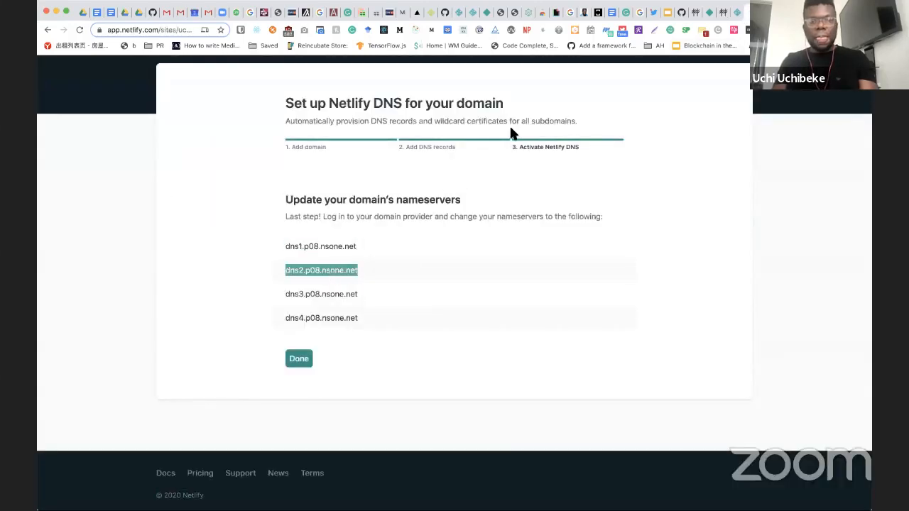
{"action": "left_click", "coordinate": [758, 13]}
{"action": "left_click", "coordinate": [423, 271]}
{"action": "key", "text": "super+v"}
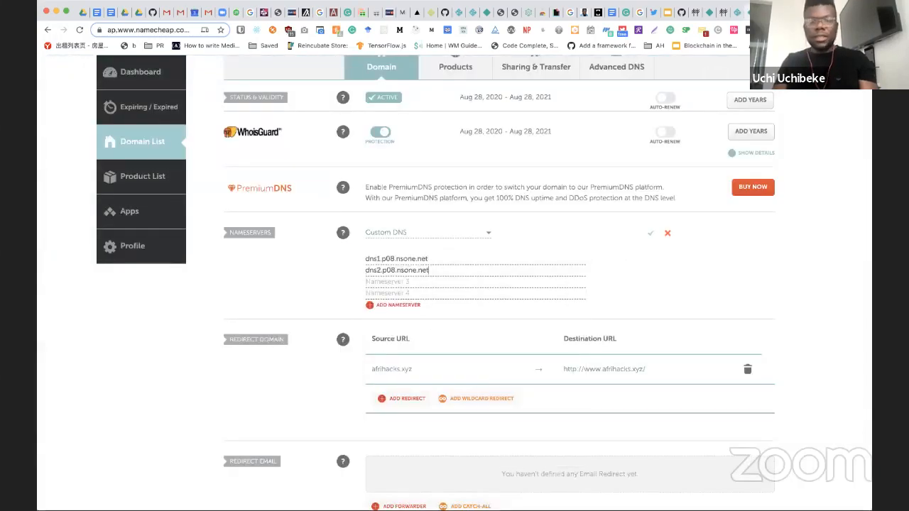
- Copy dns3.p08.nsone.net from Netlify's nameserver list into Nameserver 3 in Namecheap
{"action": "left_click", "coordinate": [745, 12]}
{"action": "triple_click", "coordinate": [332, 294]}
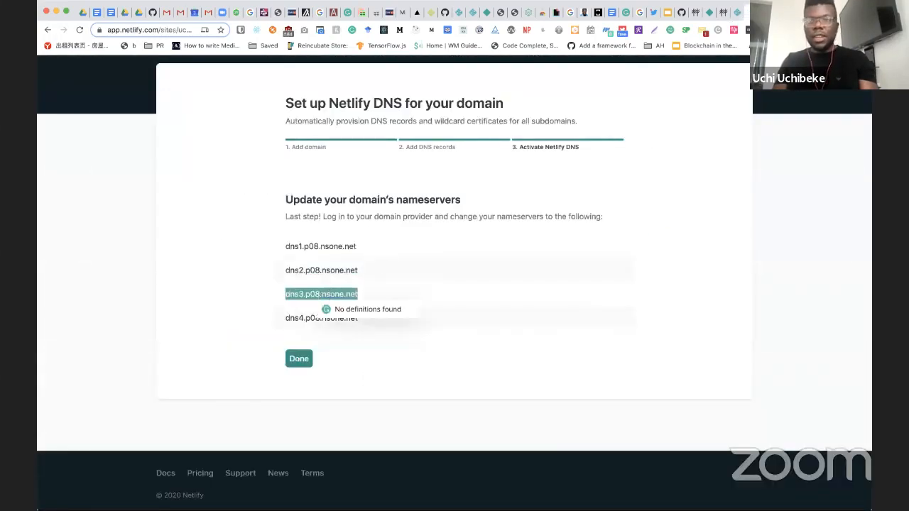
{"action": "key", "text": "super+c"}
{"action": "left_click", "coordinate": [758, 12]}
{"action": "left_click", "coordinate": [414, 281]}
{"action": "key", "text": "super+v"}
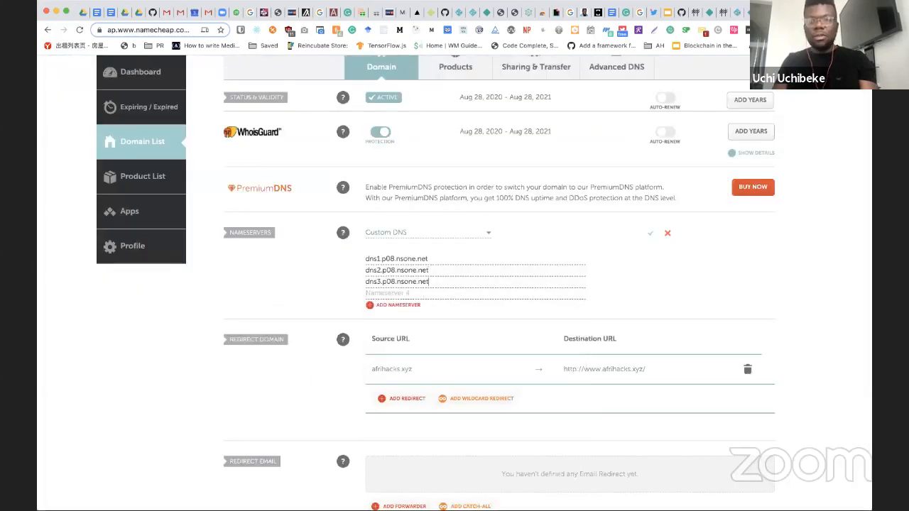
- Copy dns4.p08.nsone.net from Netlify into Nameserver 4 in Namecheap and save the custom nameservers
{"action": "left_click", "coordinate": [746, 13]}
{"action": "left_click", "coordinate": [319, 276]}
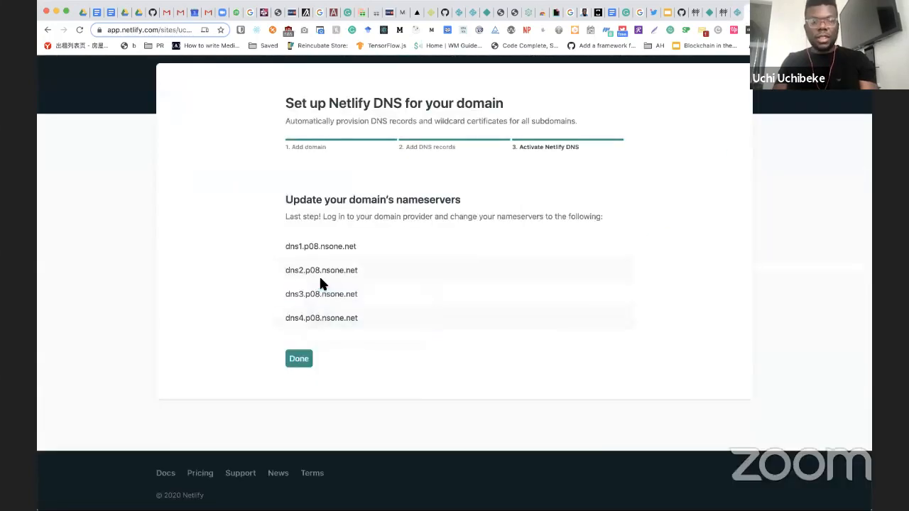
{"action": "triple_click", "coordinate": [310, 318]}
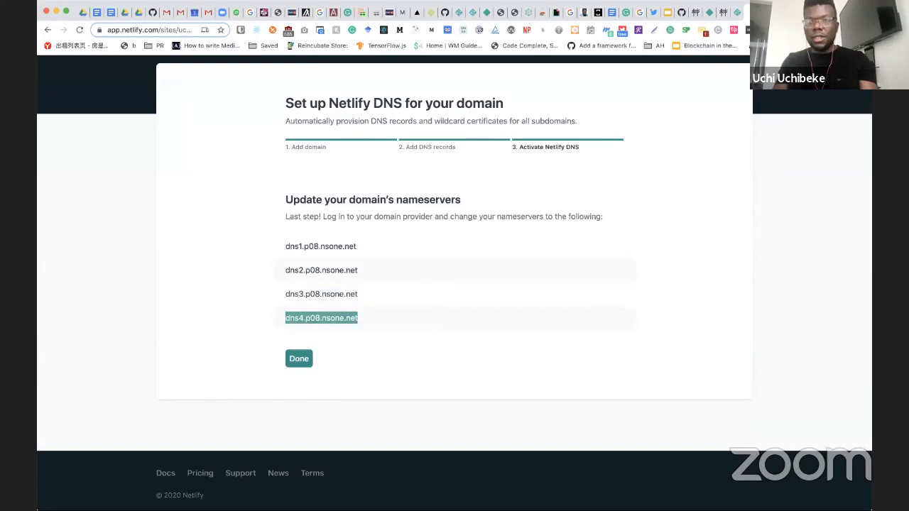
{"action": "key", "text": "super+c"}
{"action": "left_click", "coordinate": [758, 12]}
{"action": "left_click", "coordinate": [398, 292]}
{"action": "key", "text": "super+v"}
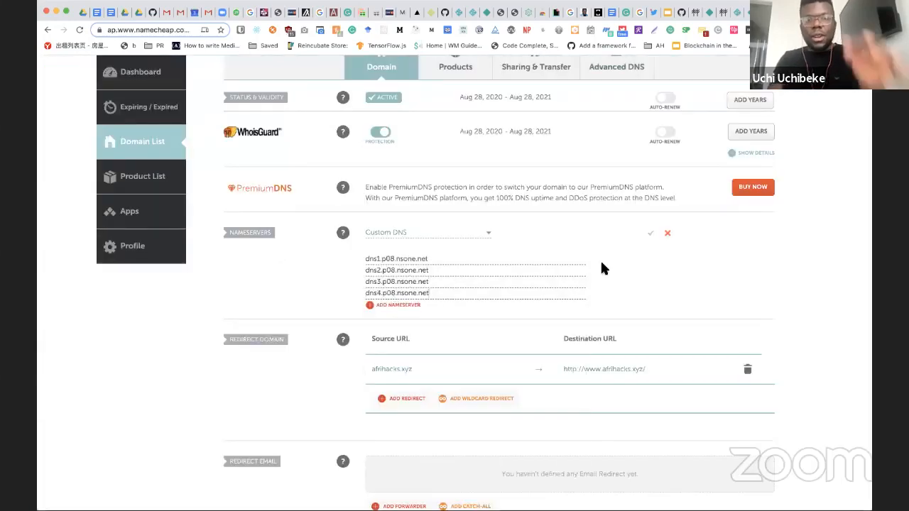
{"action": "left_click", "coordinate": [649, 232]}
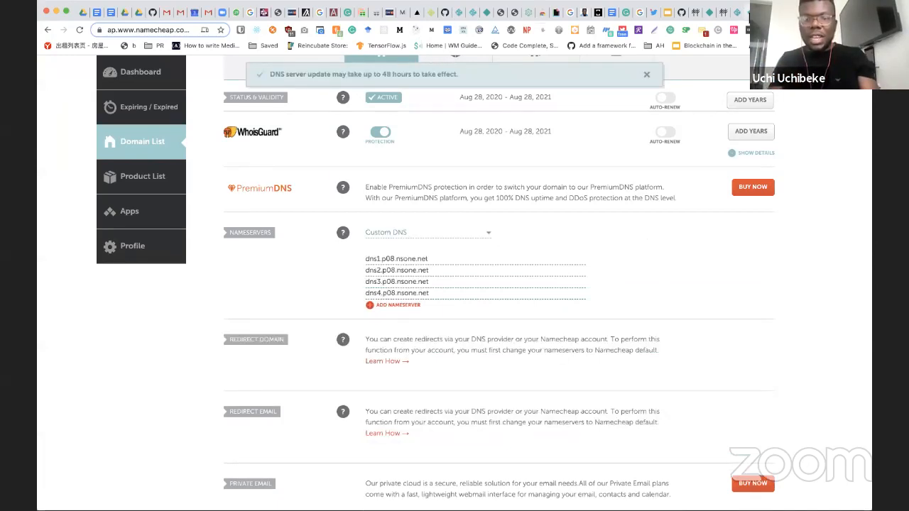
- Return to Netlify and finish the Netlify DNS setup for the domain
{"action": "key", "text": "ctrl+shift+Tab"}
{"action": "left_click", "coordinate": [418, 256]}
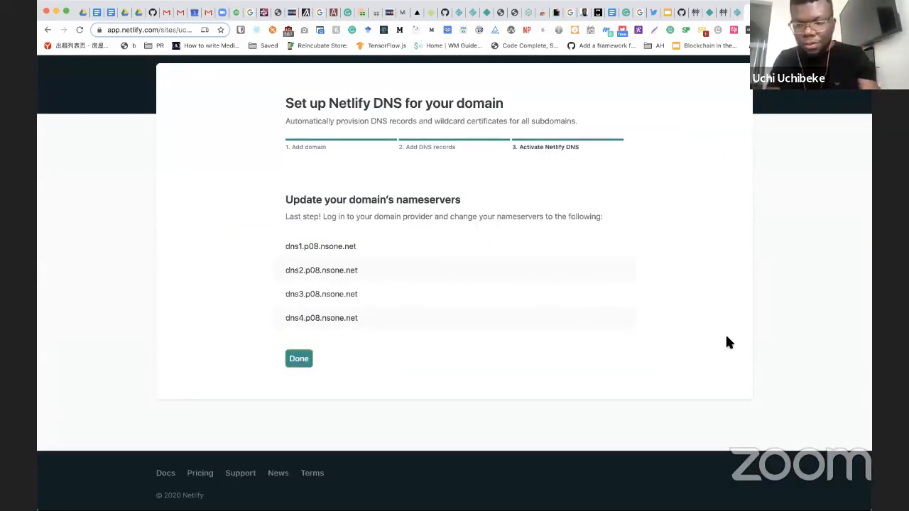
{"action": "left_click", "coordinate": [299, 364]}
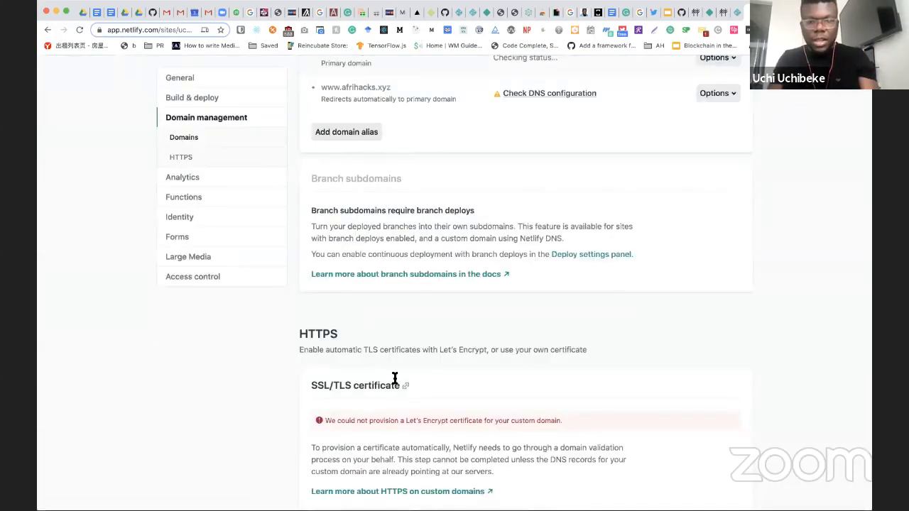
- Review the site's custom domains and check the DNS configuration of the primary domain afrihacks.xyz
{"action": "scroll", "coordinate": [397, 381], "scroll_direction": "down", "scroll_amount": 3}
{"action": "scroll", "coordinate": [396, 381], "scroll_direction": "up", "scroll_amount": 3}
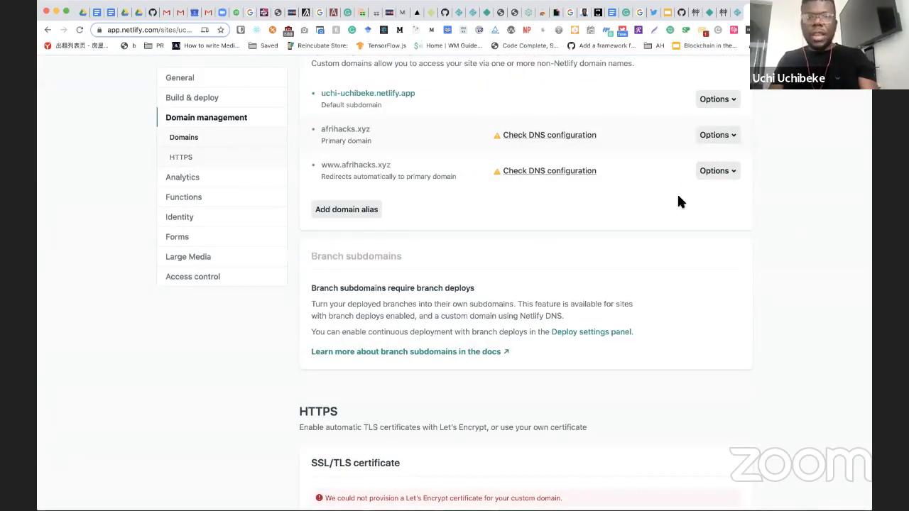
{"action": "scroll", "coordinate": [576, 230], "scroll_direction": "up", "scroll_amount": 1}
{"action": "scroll", "coordinate": [576, 229], "scroll_direction": "down", "scroll_amount": 2}
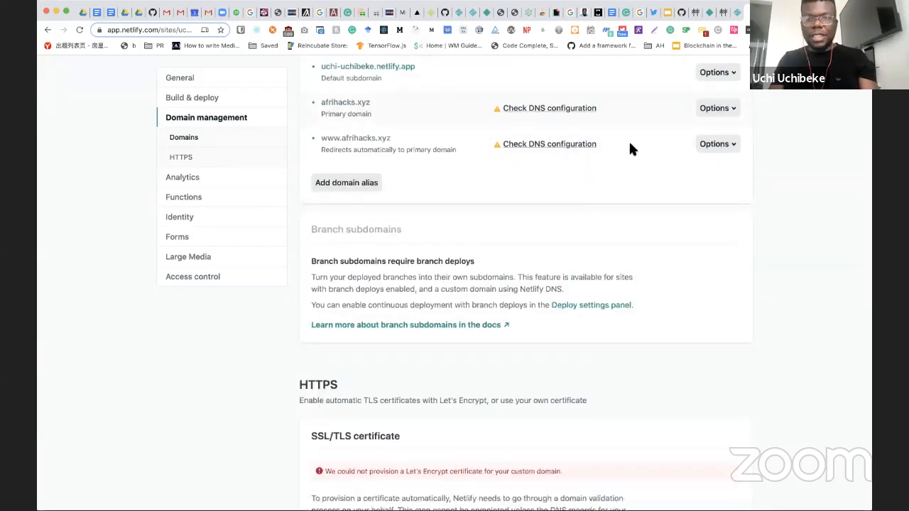
{"action": "left_click", "coordinate": [561, 108]}
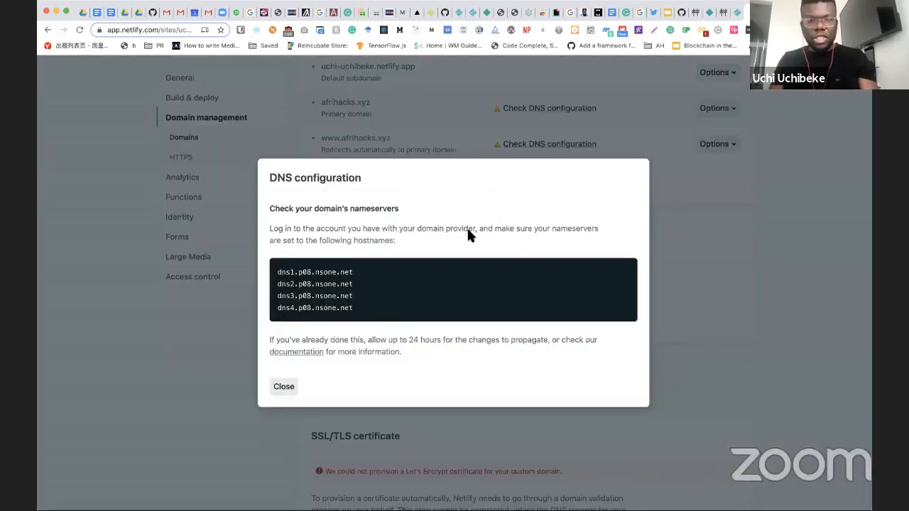
{"action": "left_click", "coordinate": [282, 388]}
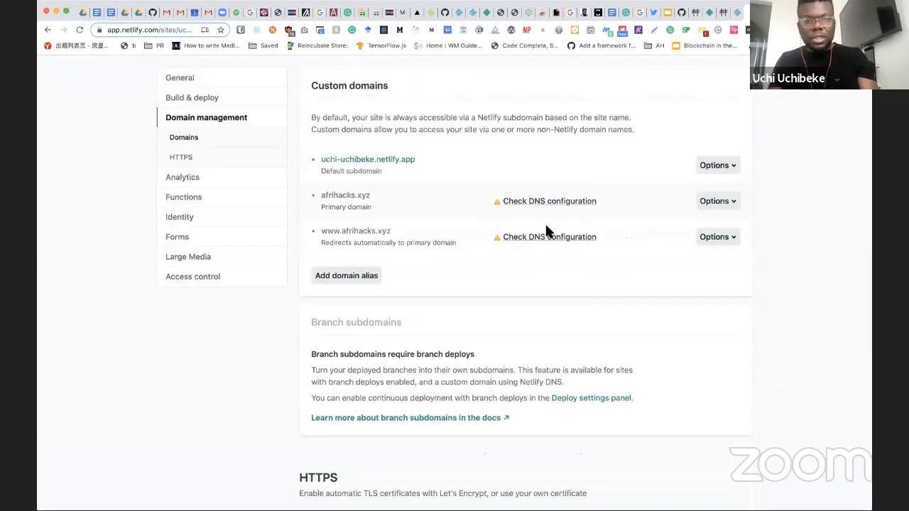
- Review the domain and SSL/TLS certificate settings and open the live site at afrihacks.xyz
{"action": "scroll", "coordinate": [546, 232], "scroll_direction": "down", "scroll_amount": 5}
{"action": "scroll", "coordinate": [511, 208], "scroll_direction": "down", "scroll_amount": 2}
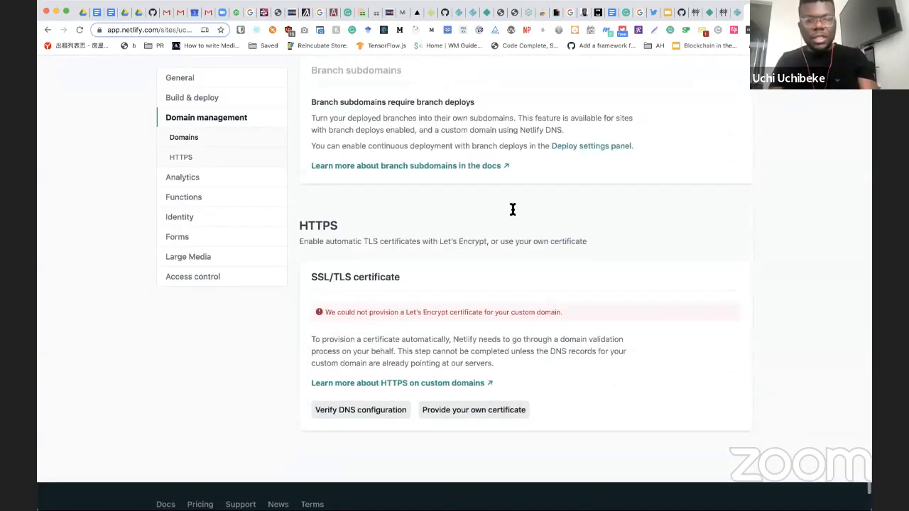
{"action": "scroll", "coordinate": [511, 209], "scroll_direction": "up", "scroll_amount": 10}
{"action": "scroll", "coordinate": [511, 210], "scroll_direction": "down", "scroll_amount": 2}
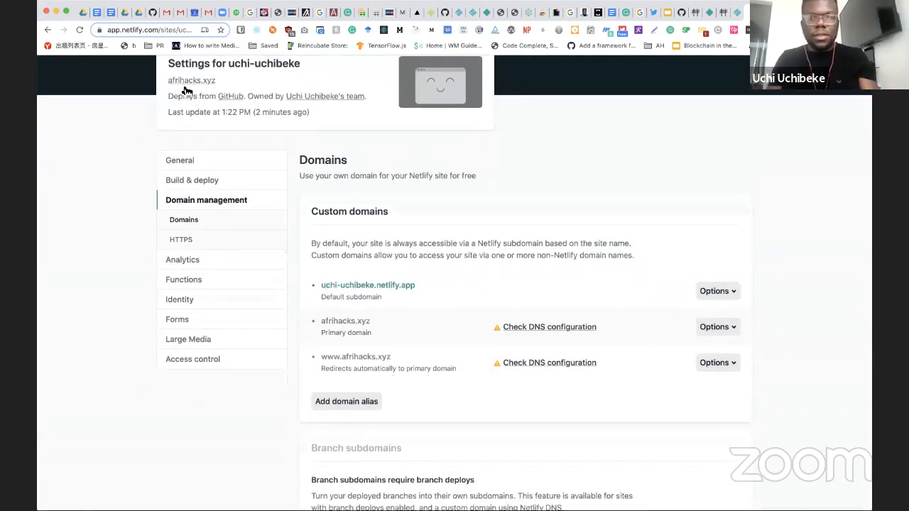
{"action": "left_click", "coordinate": [197, 81], "text": "super"}
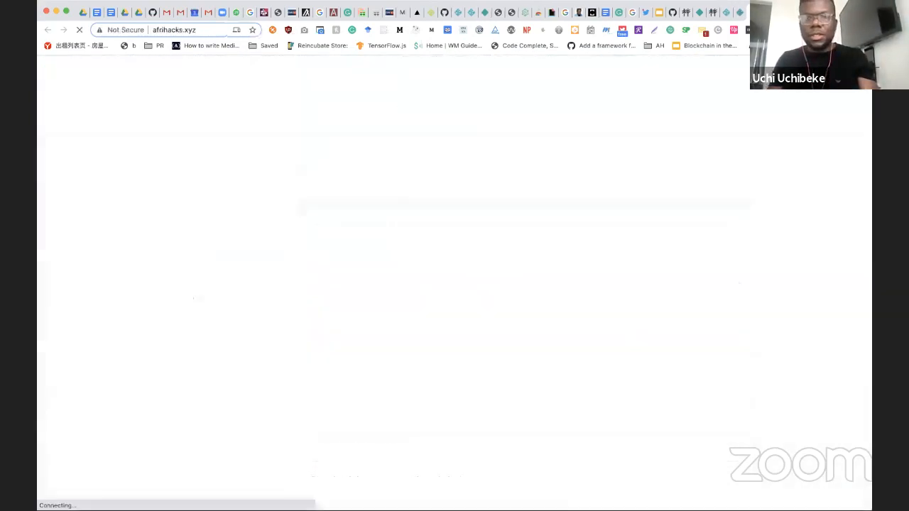
- Return to Netlify, reload the domain management settings and review the DNS status of the custom domains
{"action": "left_click", "coordinate": [738, 12]}
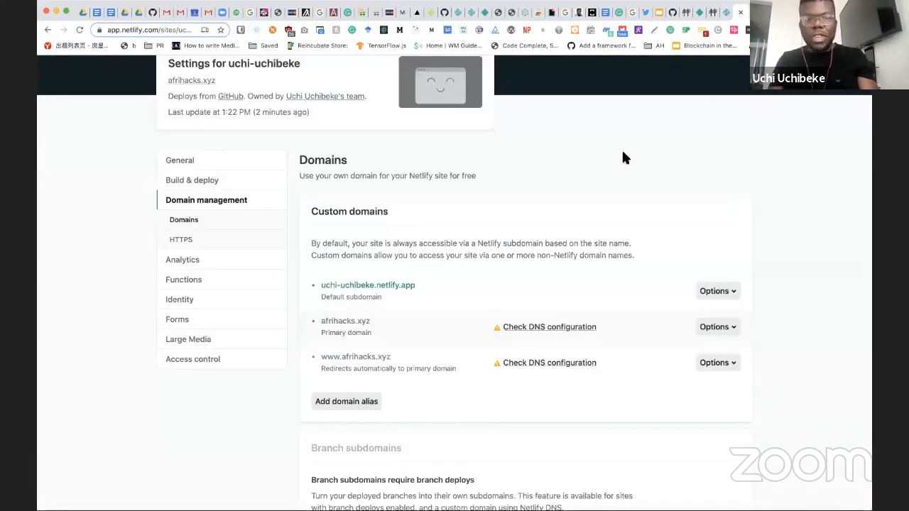
{"action": "scroll", "coordinate": [622, 152], "scroll_direction": "down", "scroll_amount": 1}
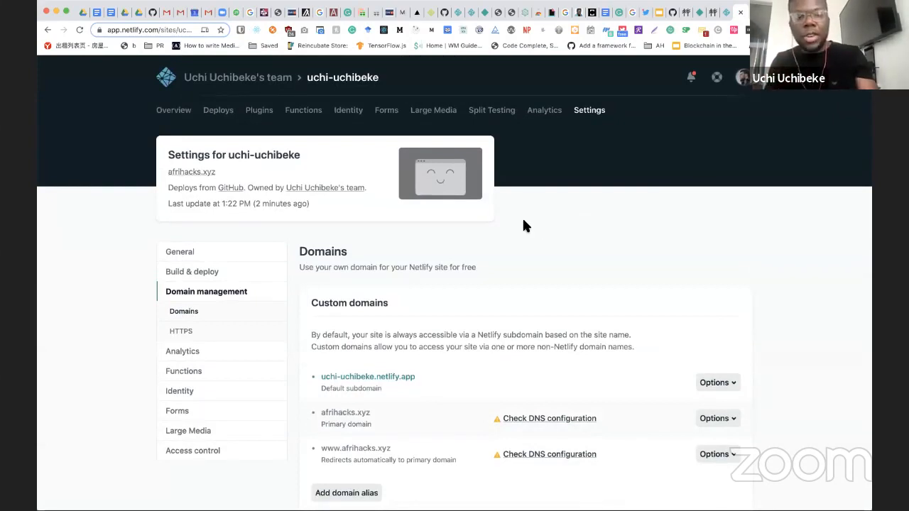
{"action": "key", "text": "super+r"}
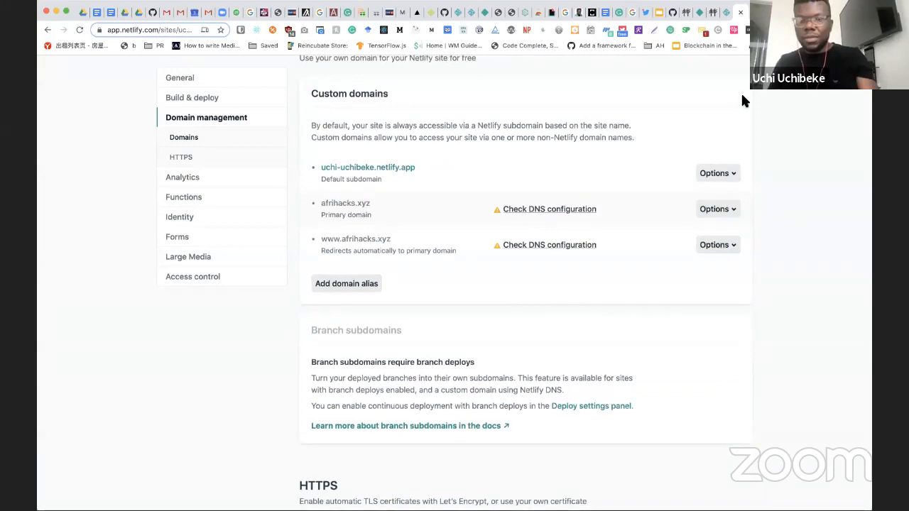
{"action": "scroll", "coordinate": [545, 137], "scroll_direction": "up", "scroll_amount": 3}
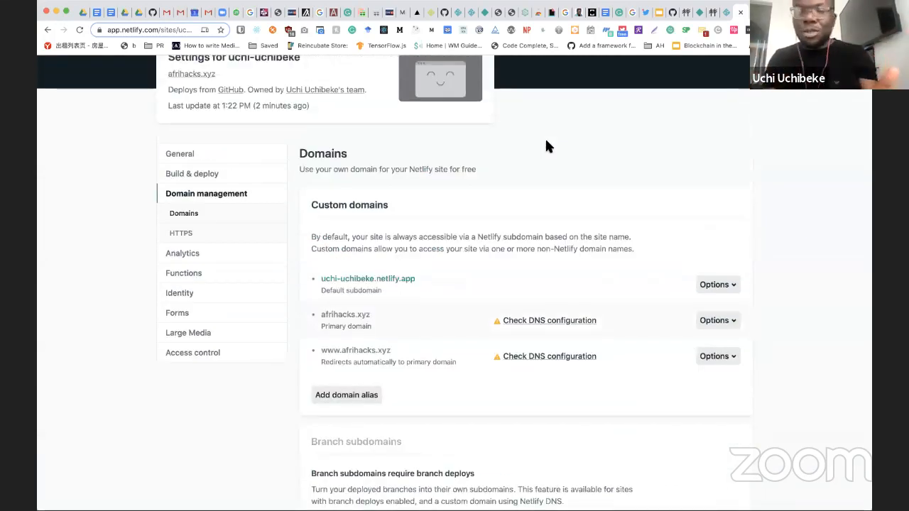
{"action": "scroll", "coordinate": [546, 141], "scroll_direction": "up", "scroll_amount": 2}
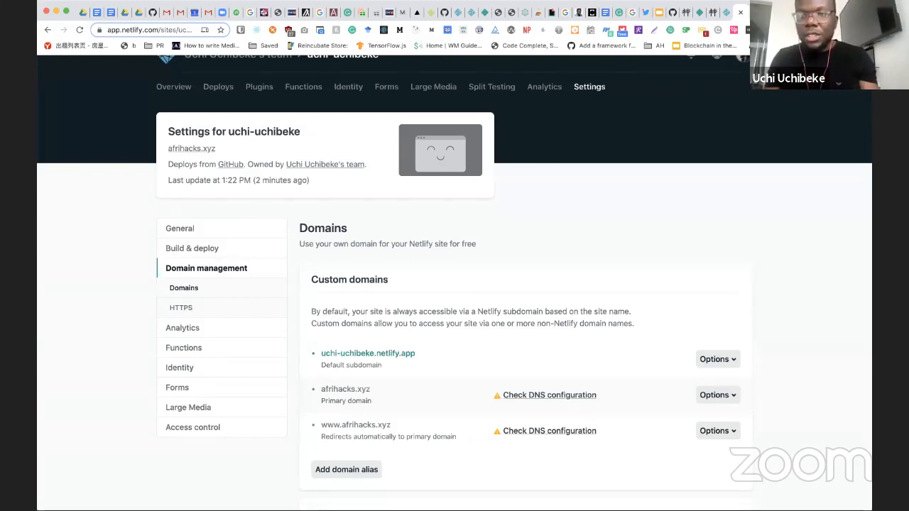
- Recheck the open afrihacks.xyz page and the custom DNS nameservers saved for the domain in Namecheap
{"action": "left_click", "coordinate": [755, 12]}
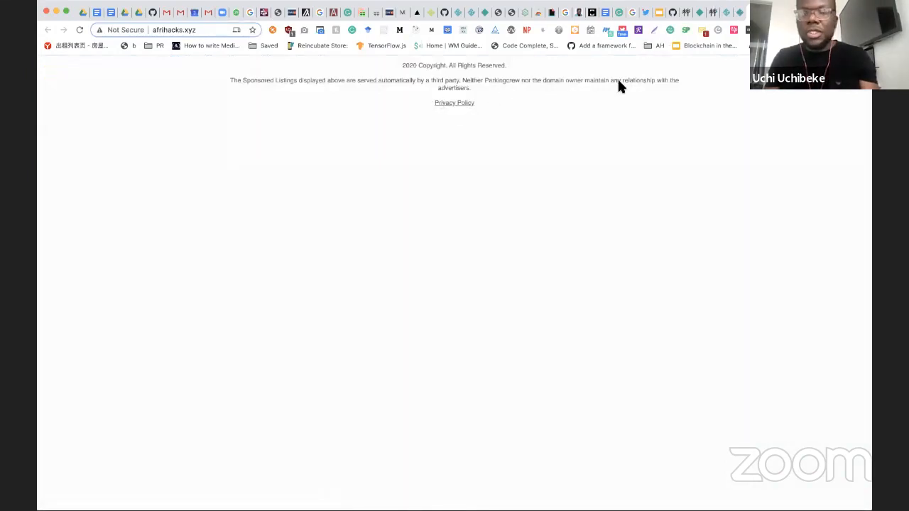
{"action": "left_click", "coordinate": [768, 12]}
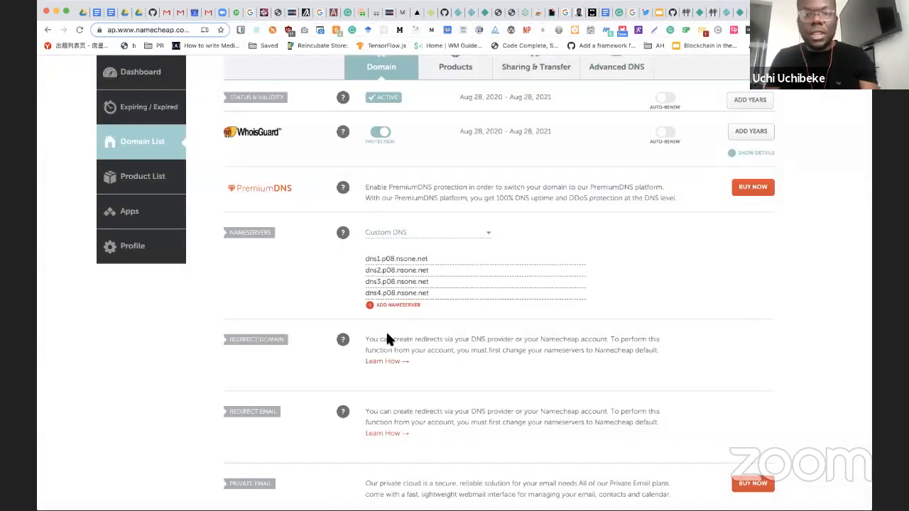
{"action": "left_click", "coordinate": [738, 12]}
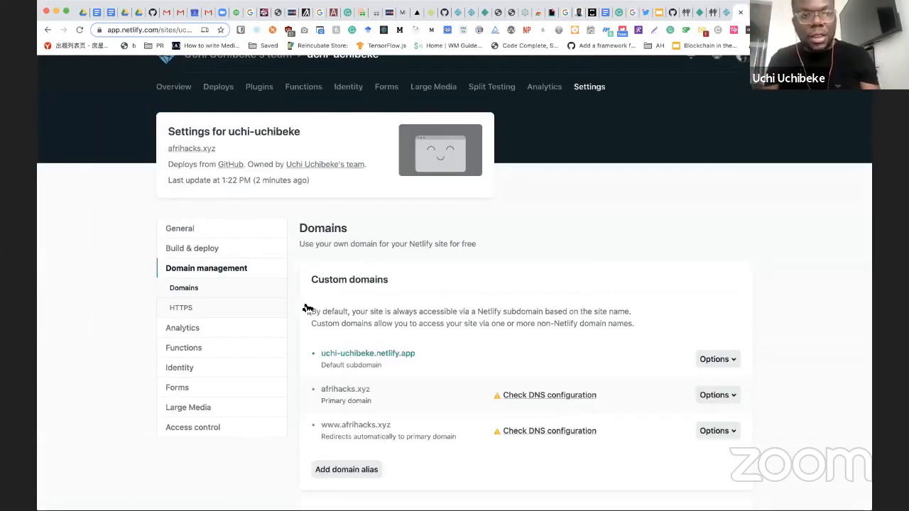
- Test the afrihacks.xyz link from the Netlify site settings, close the opened page and review the custom domains again
{"action": "left_click", "coordinate": [216, 151]}
{"action": "left_click", "coordinate": [740, 14]}
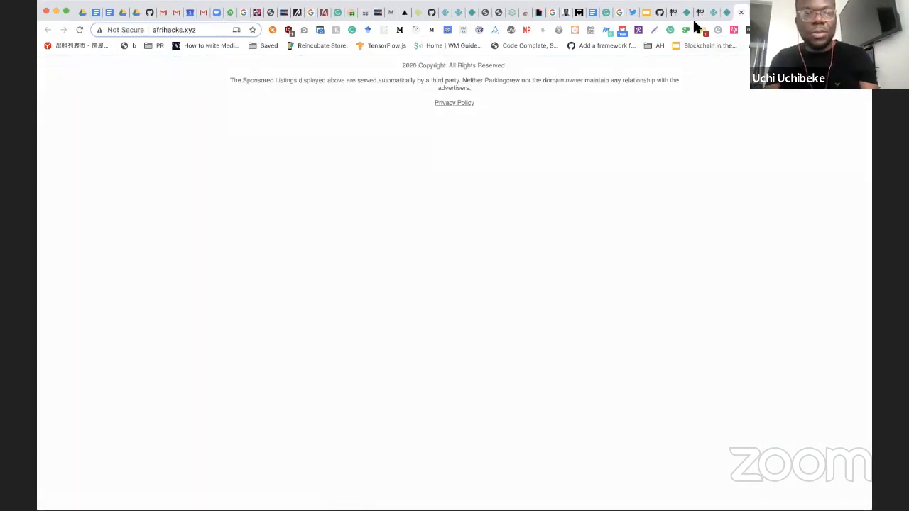
{"action": "left_click", "coordinate": [740, 13]}
{"action": "scroll", "coordinate": [534, 204], "scroll_direction": "down", "scroll_amount": 2}
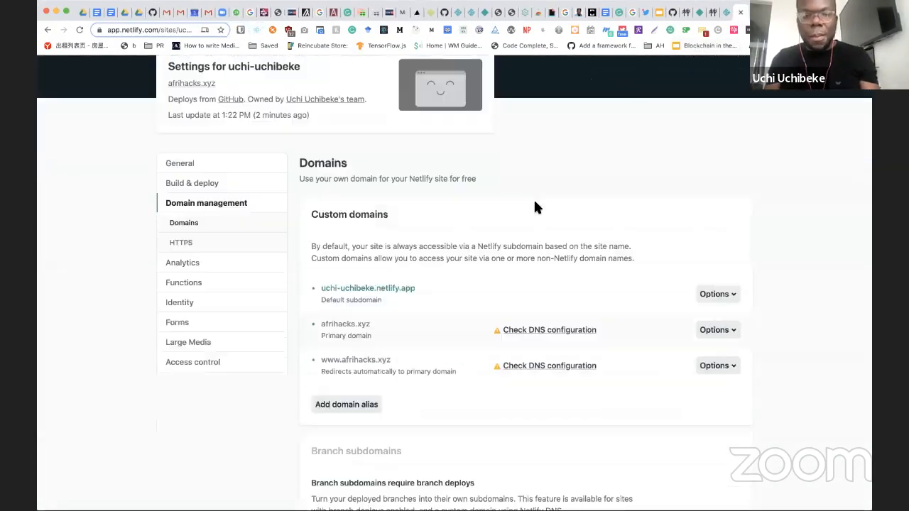
{"action": "scroll", "coordinate": [535, 205], "scroll_direction": "down", "scroll_amount": 3}
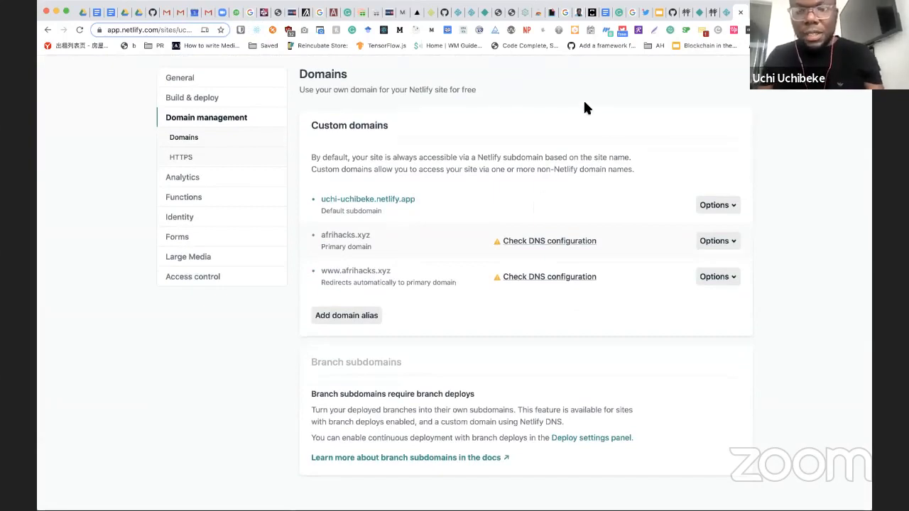
{"action": "scroll", "coordinate": [607, 117], "scroll_direction": "up", "scroll_amount": 5}
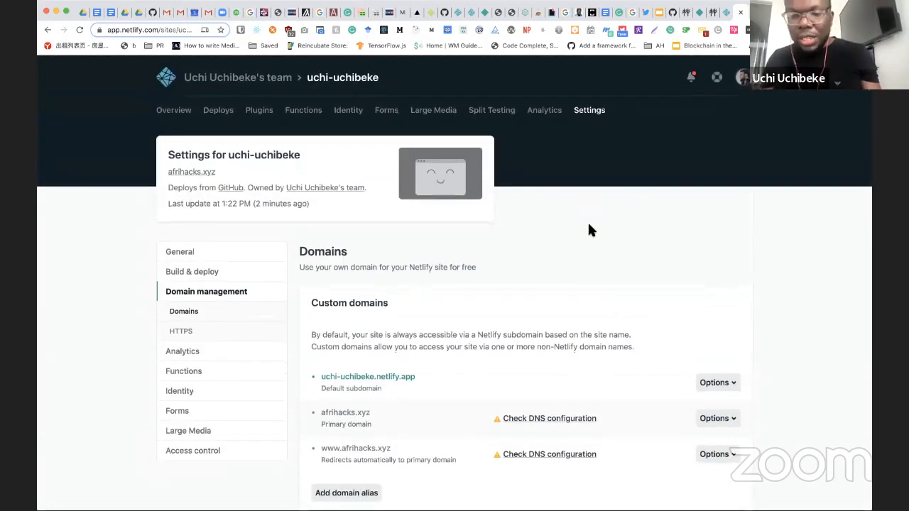